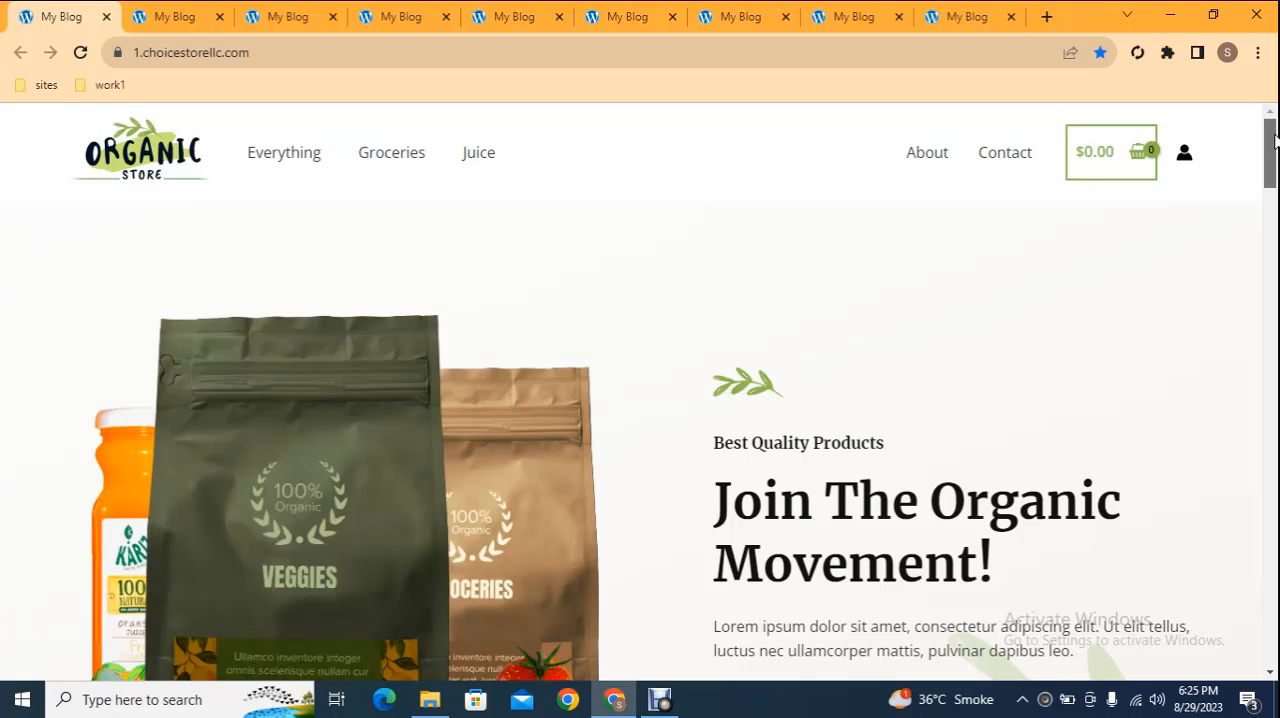
Examine the organic store demo homepage from its hero section through products and customer reviews to the footer
{"action": "left_click_drag", "start_coordinate": [1274, 140], "coordinate": [1272, 281]}
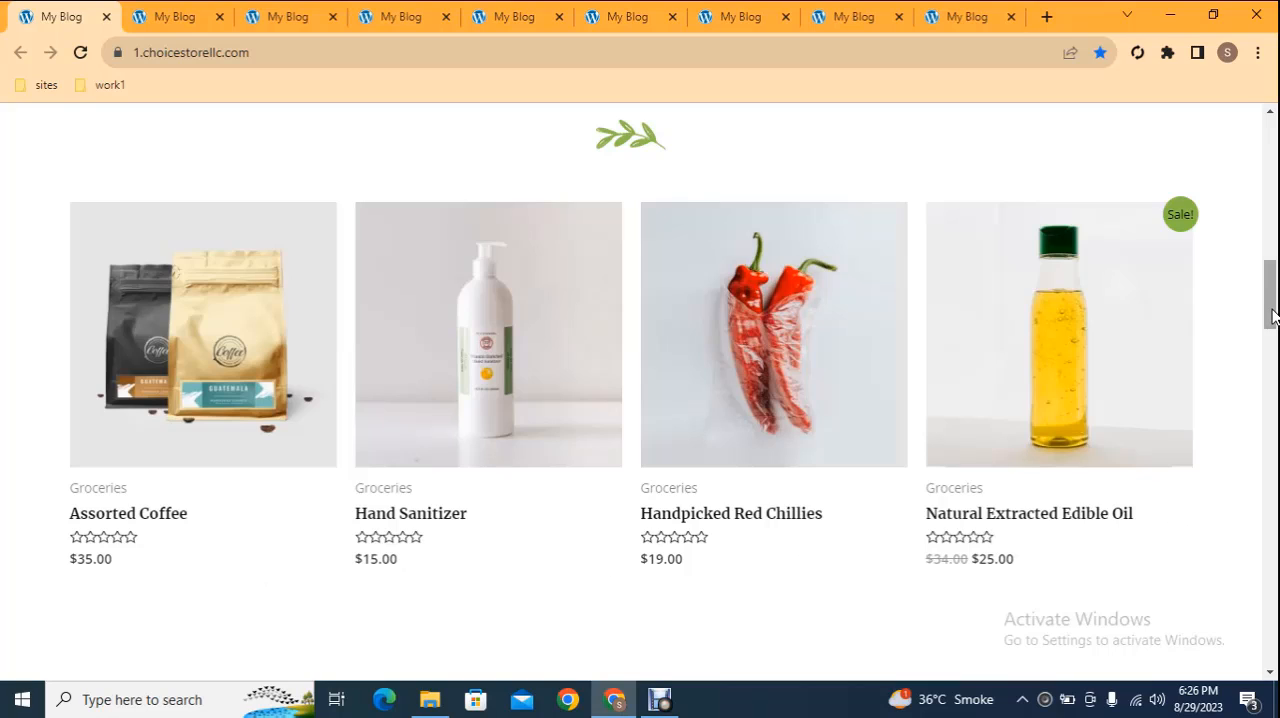
{"action": "left_click_drag", "start_coordinate": [1276, 289], "coordinate": [1275, 351]}
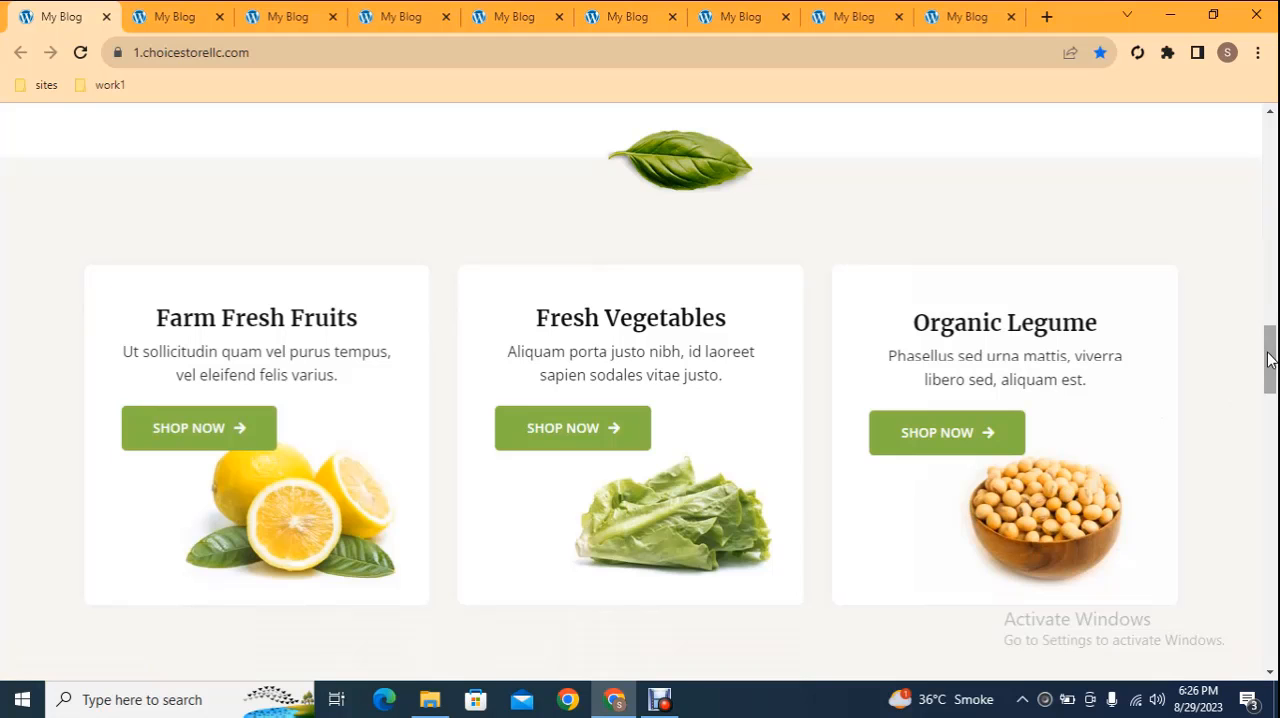
{"action": "left_click_drag", "start_coordinate": [1274, 356], "coordinate": [1256, 550]}
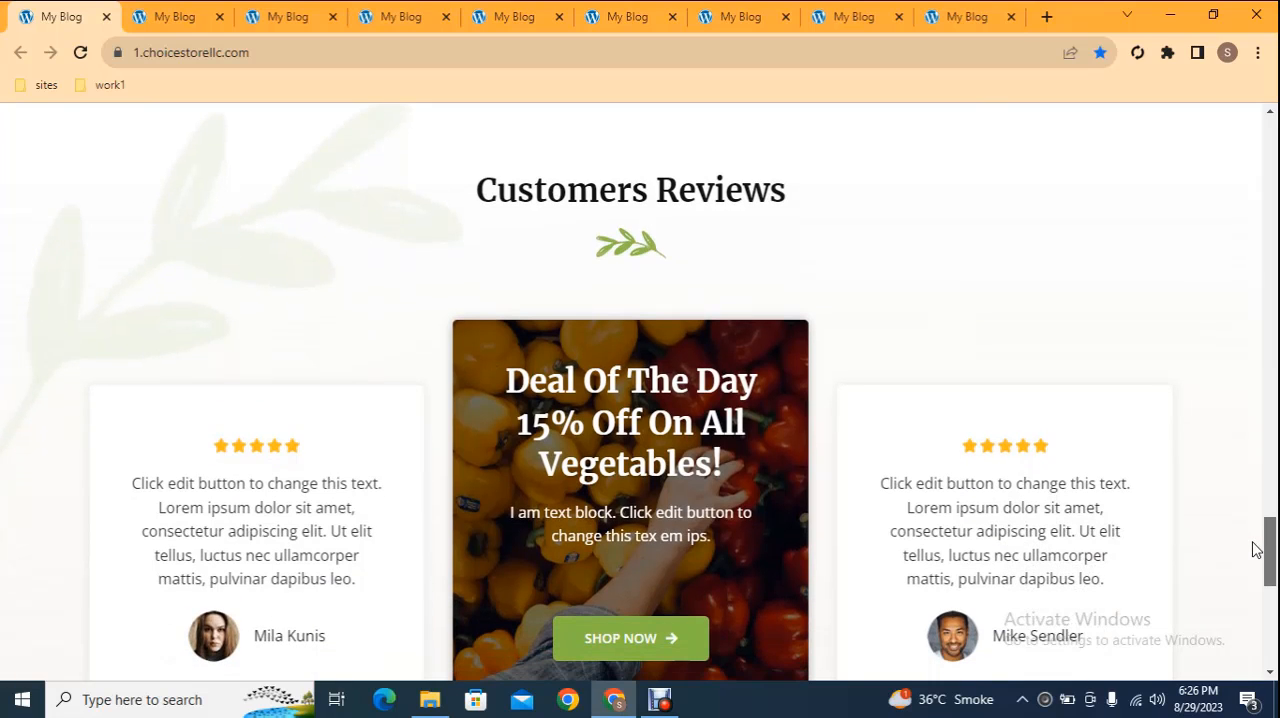
{"action": "left_click_drag", "start_coordinate": [1256, 550], "coordinate": [1249, 603]}
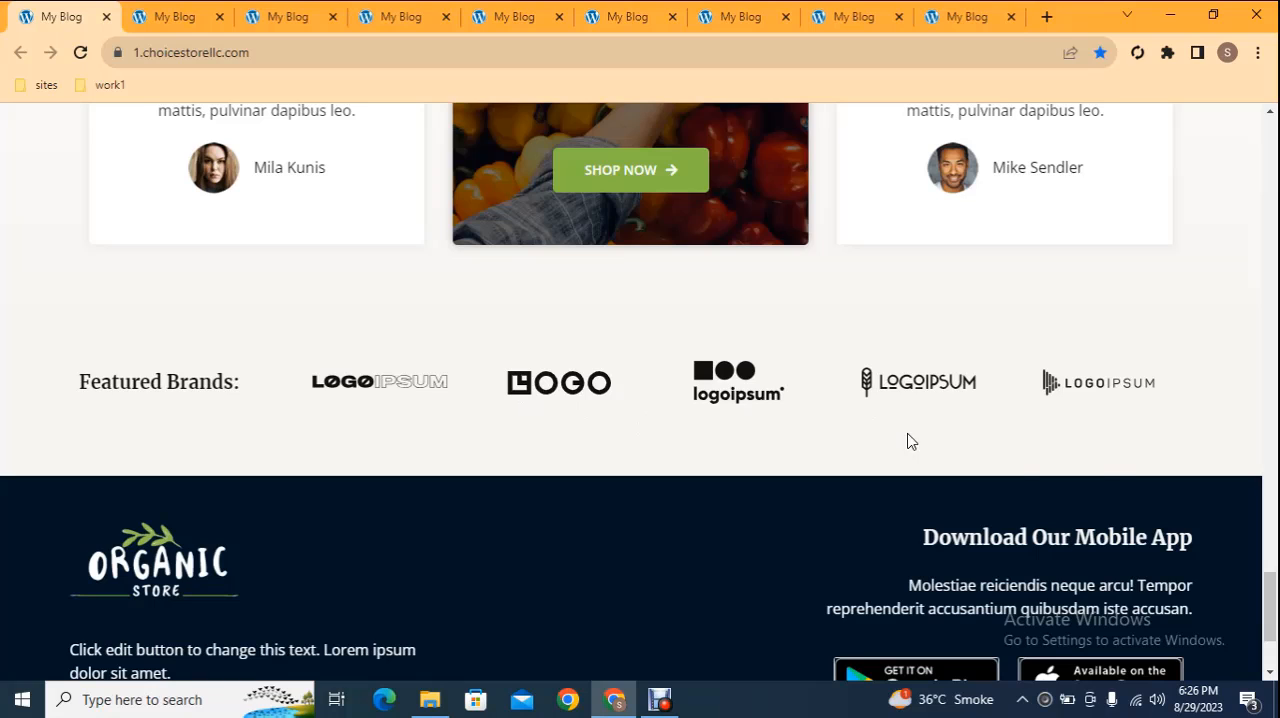
{"action": "scroll", "coordinate": [894, 540], "scroll_direction": "down", "scroll_amount": 2}
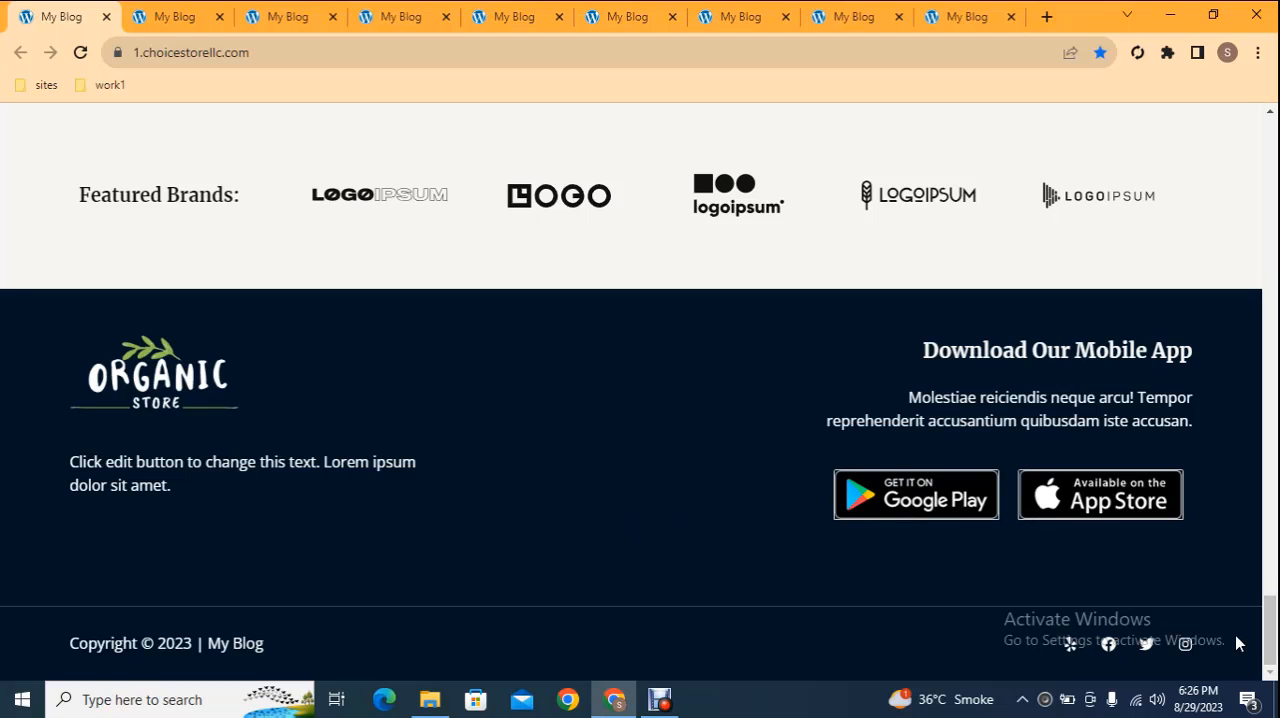
{"action": "left_click_drag", "start_coordinate": [1270, 630], "coordinate": [1270, 130]}
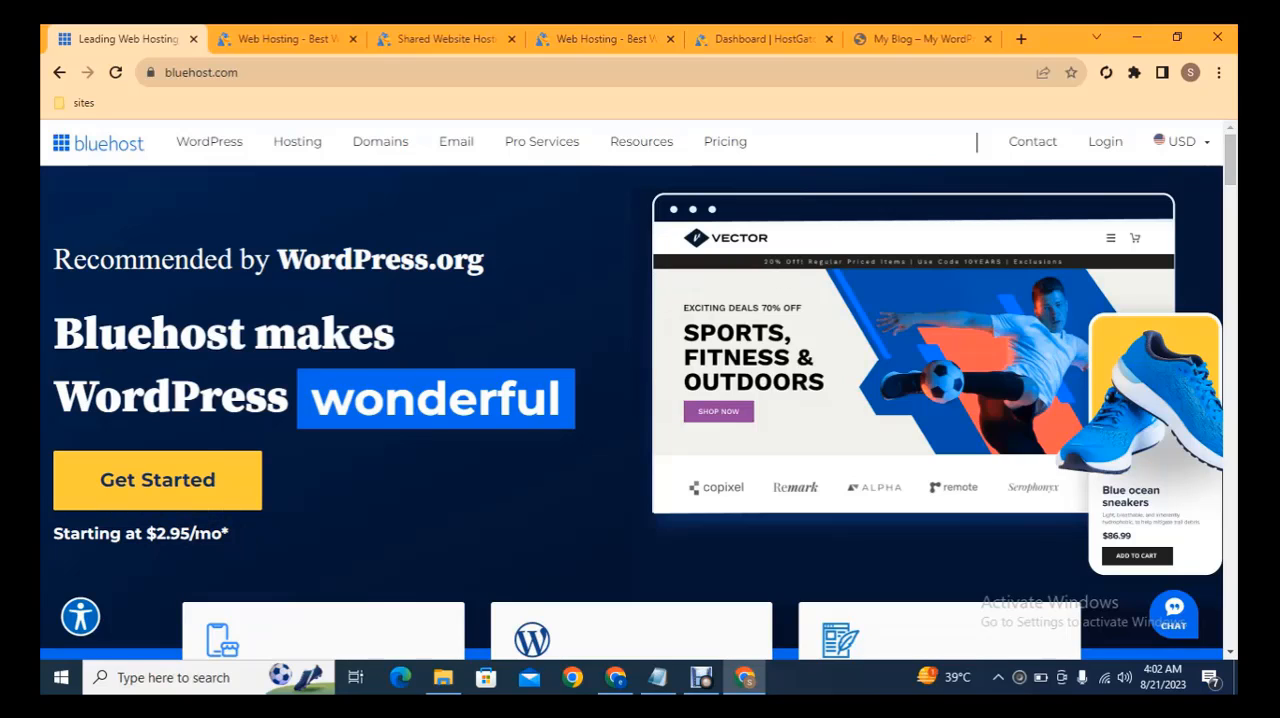
Review HostGator's shared hosting plans, choose to buy the Hatchling Plan at $3.75/mo, and bring up its checkout page
{"action": "left_click", "coordinate": [256, 38]}
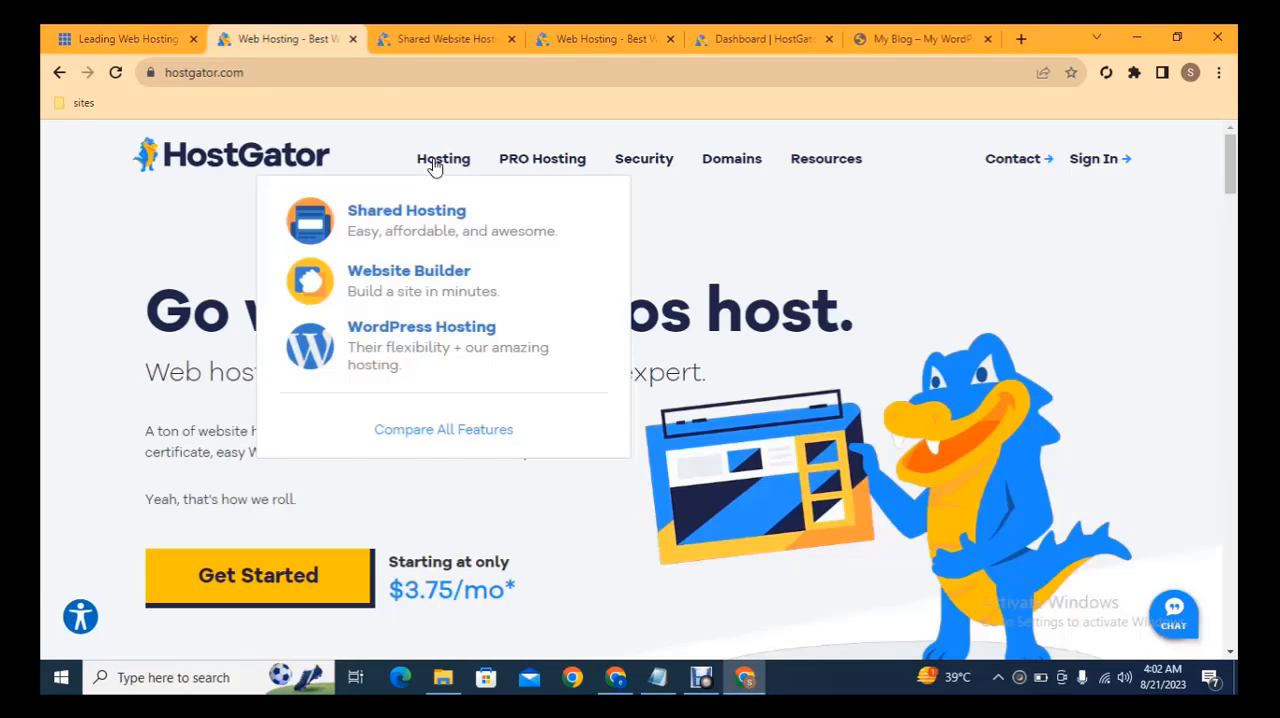
{"action": "left_click", "coordinate": [440, 38]}
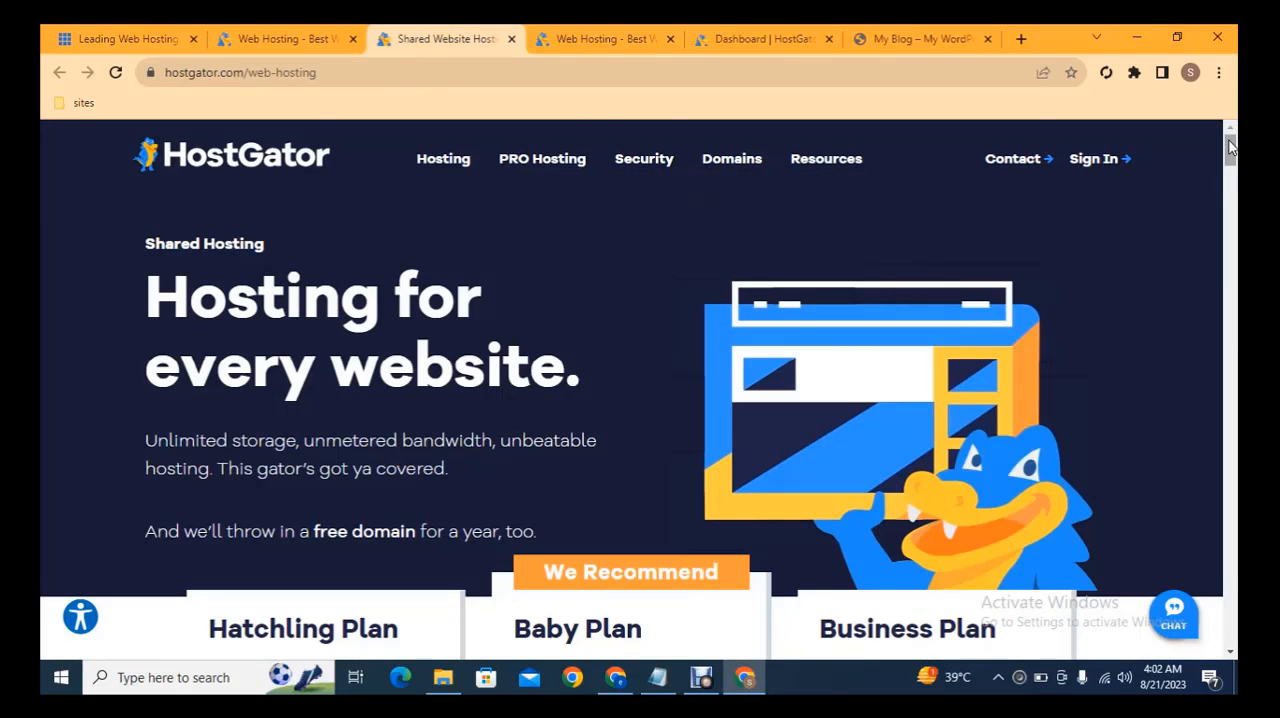
{"action": "left_click", "coordinate": [1233, 175]}
{"action": "left_click_drag", "start_coordinate": [1233, 175], "coordinate": [1234, 188]}
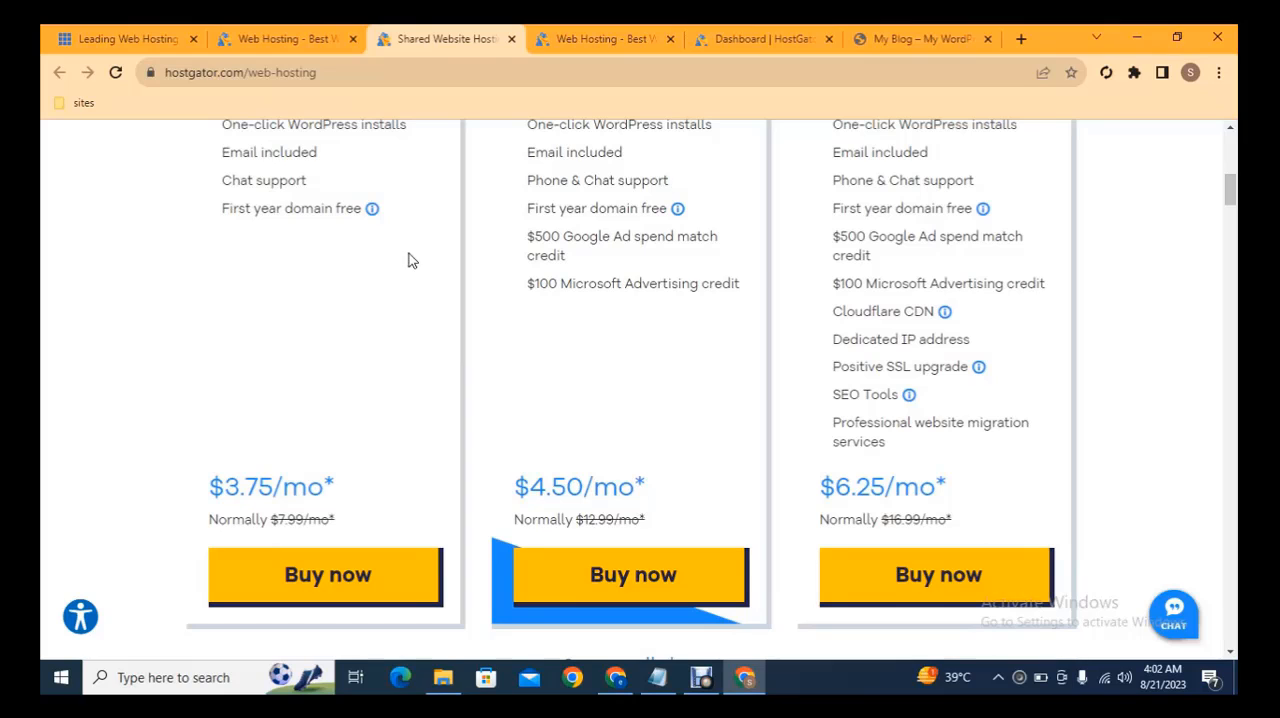
{"action": "left_click", "coordinate": [386, 564]}
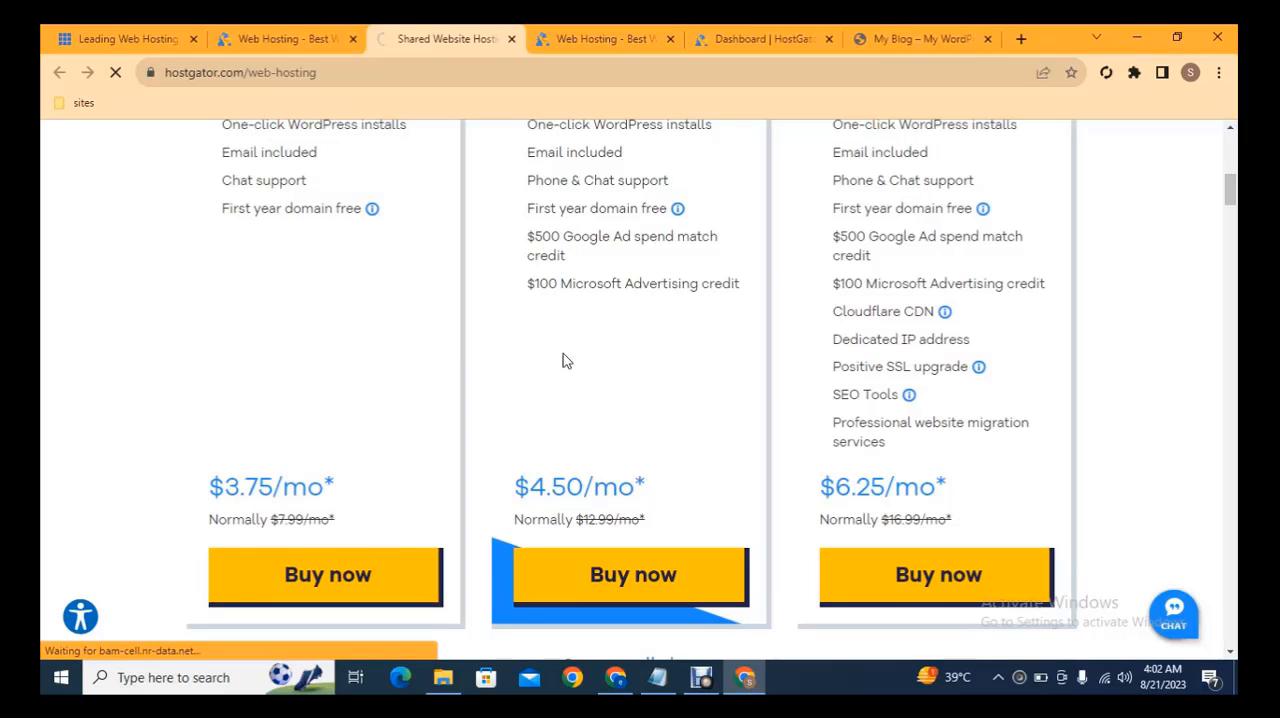
{"action": "left_click", "coordinate": [585, 39]}
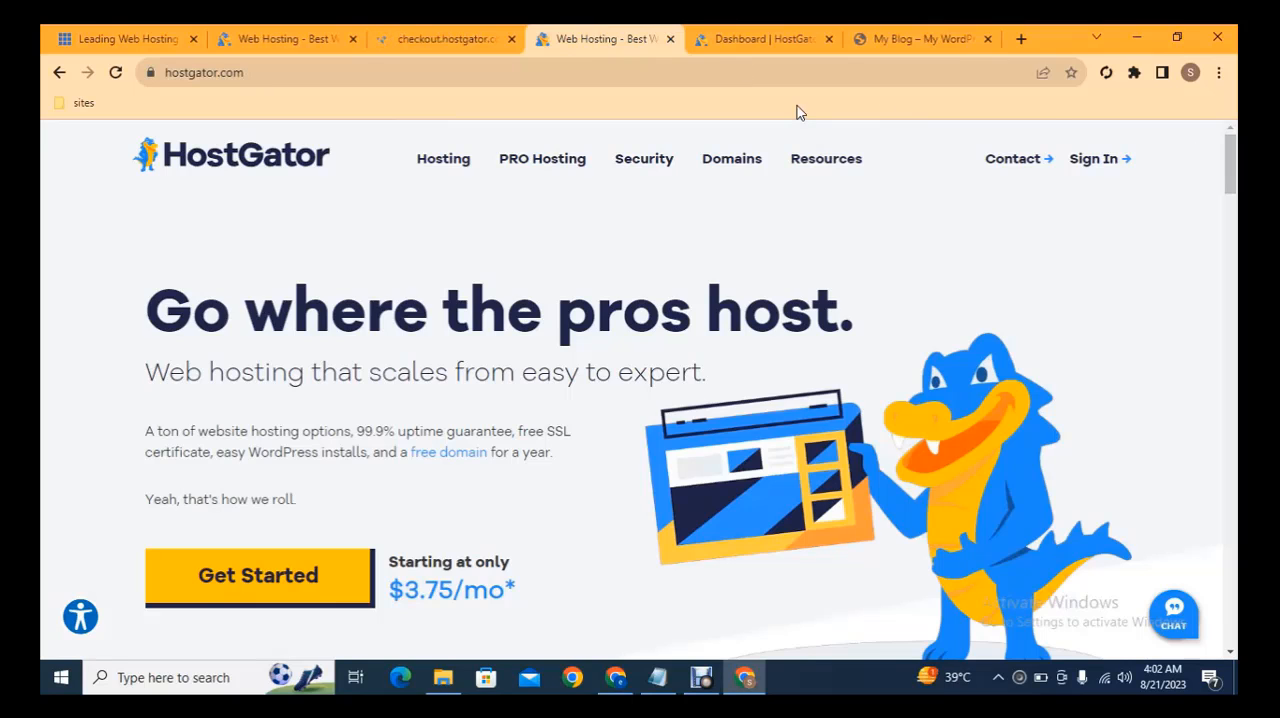
{"action": "left_click", "coordinate": [470, 38]}
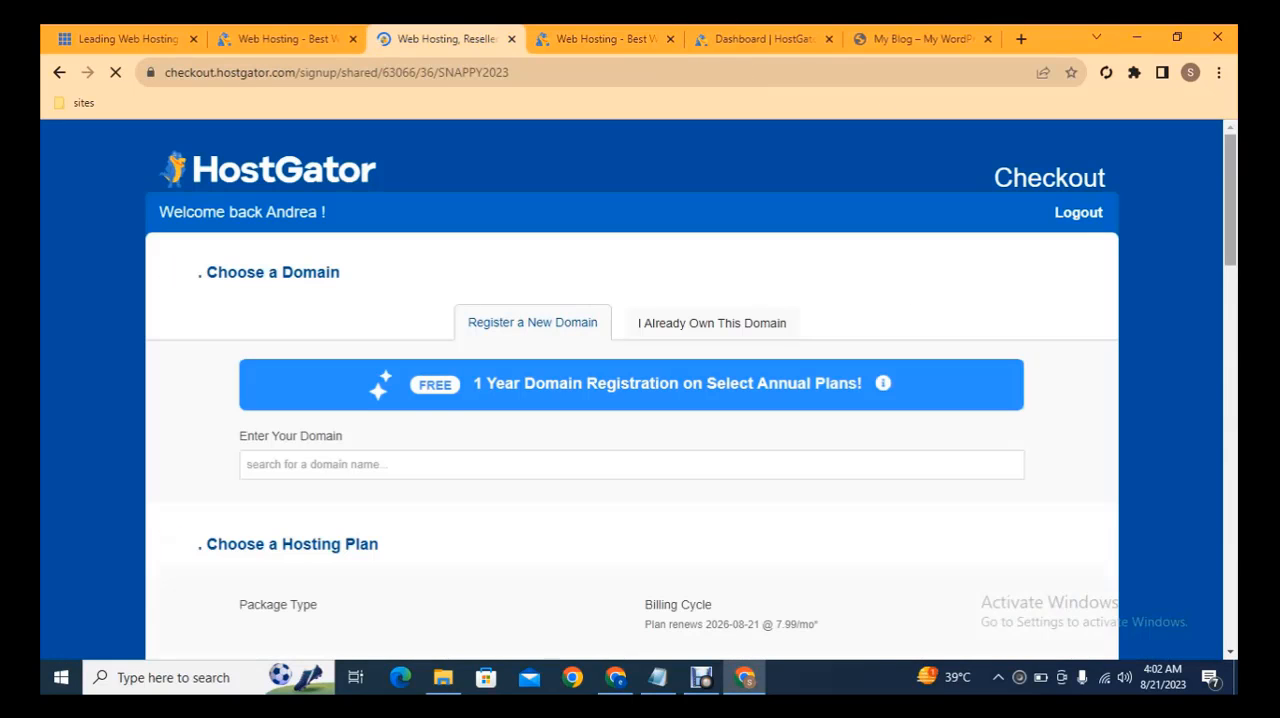
Enter amazon with the com extension as the new domain and review the checkout form through to the renewal terms
{"action": "left_click_drag", "start_coordinate": [1232, 170], "coordinate": [1233, 186]}
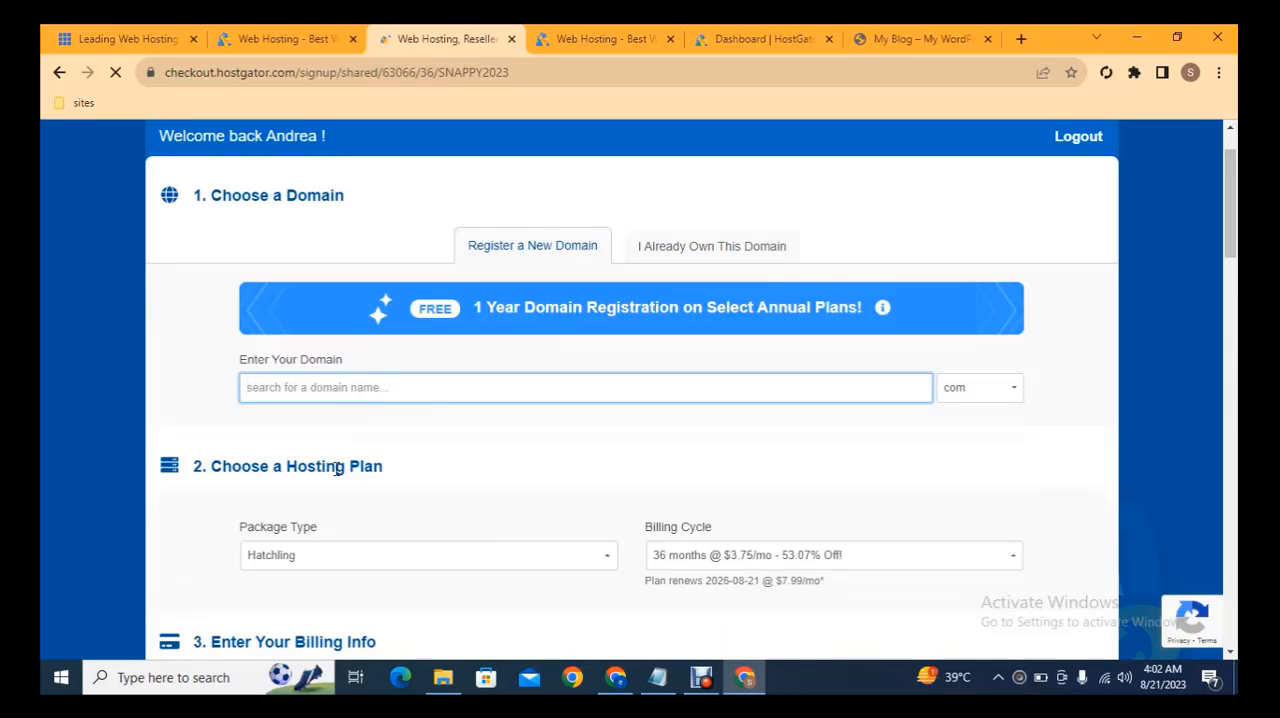
{"action": "type", "text": "amazon"}
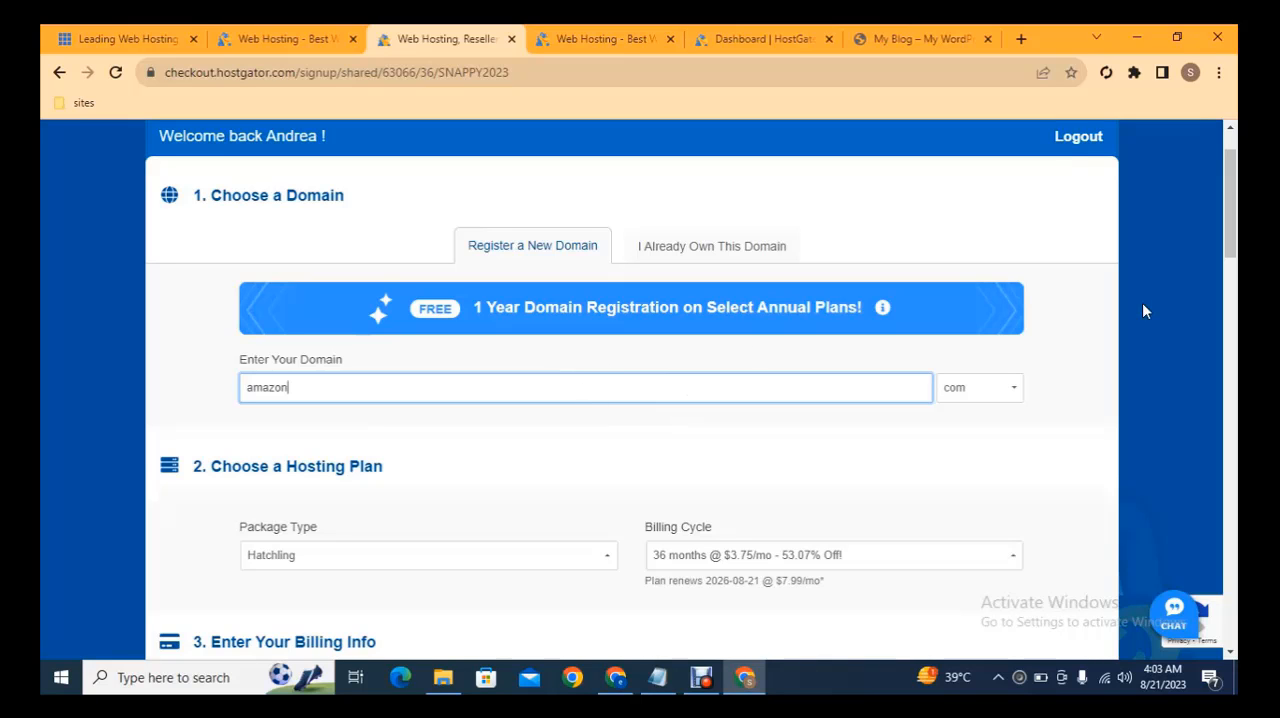
{"action": "left_click_drag", "start_coordinate": [1235, 190], "coordinate": [1236, 562]}
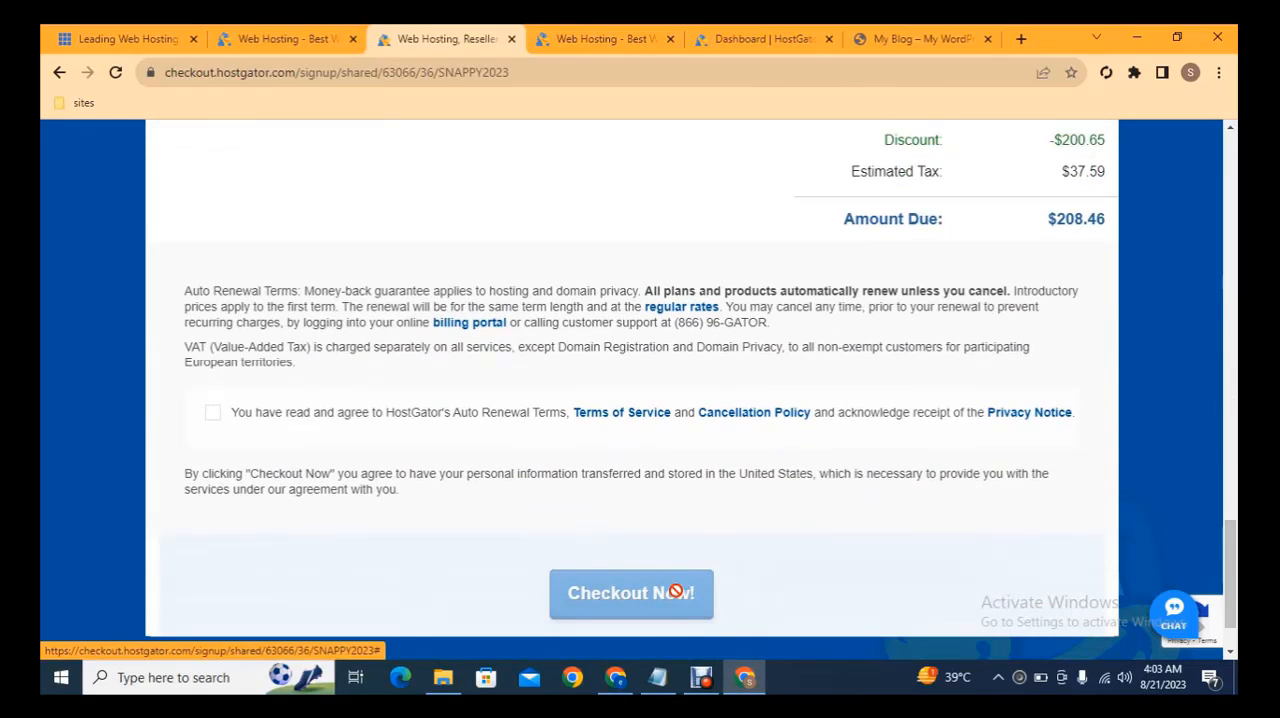
Go to the HostGator customer portal and open the management page of the atlproductionlabel.com hosting package in a new tab
{"action": "left_click", "coordinate": [600, 30]}
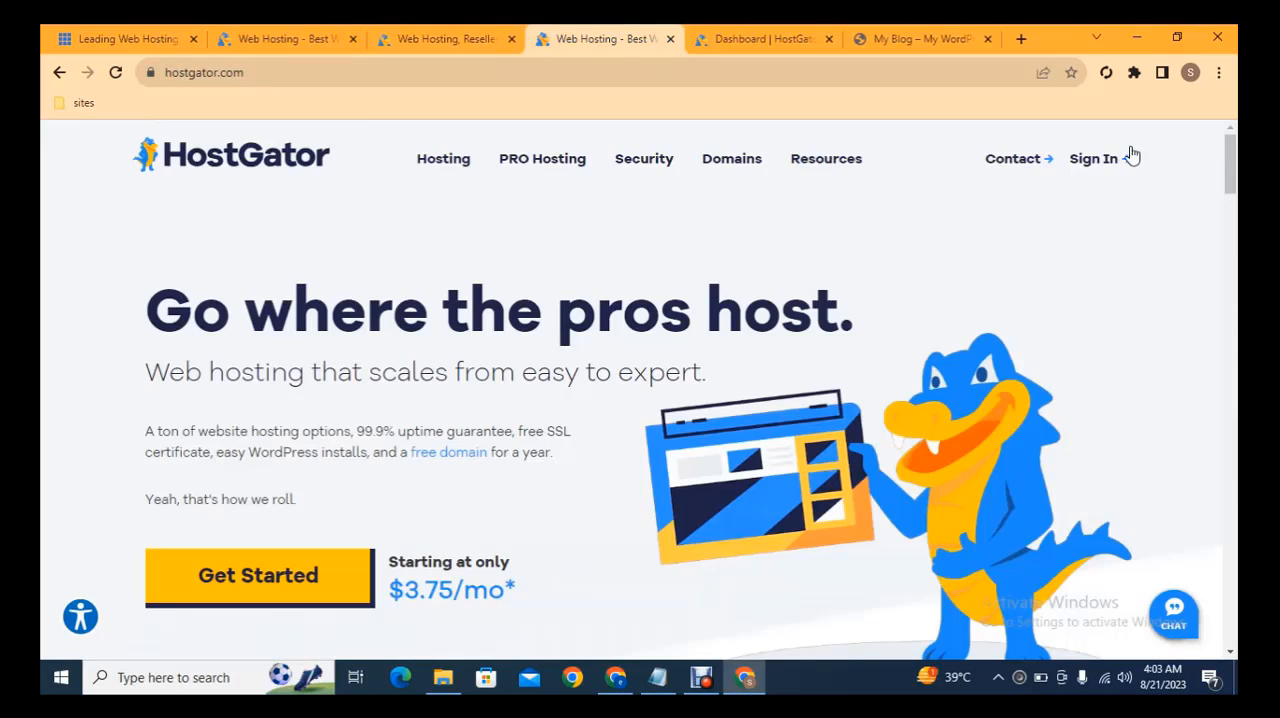
{"action": "mouse_move", "coordinate": [1086, 168]}
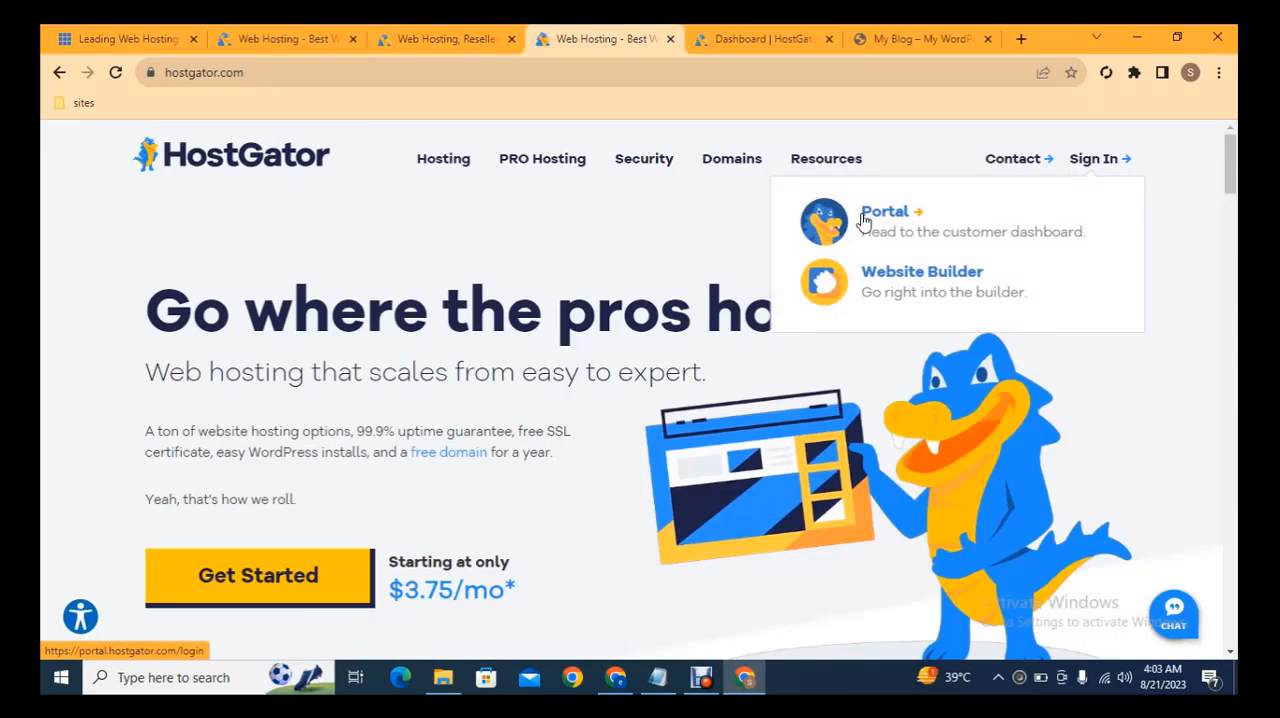
{"action": "left_click", "coordinate": [765, 38]}
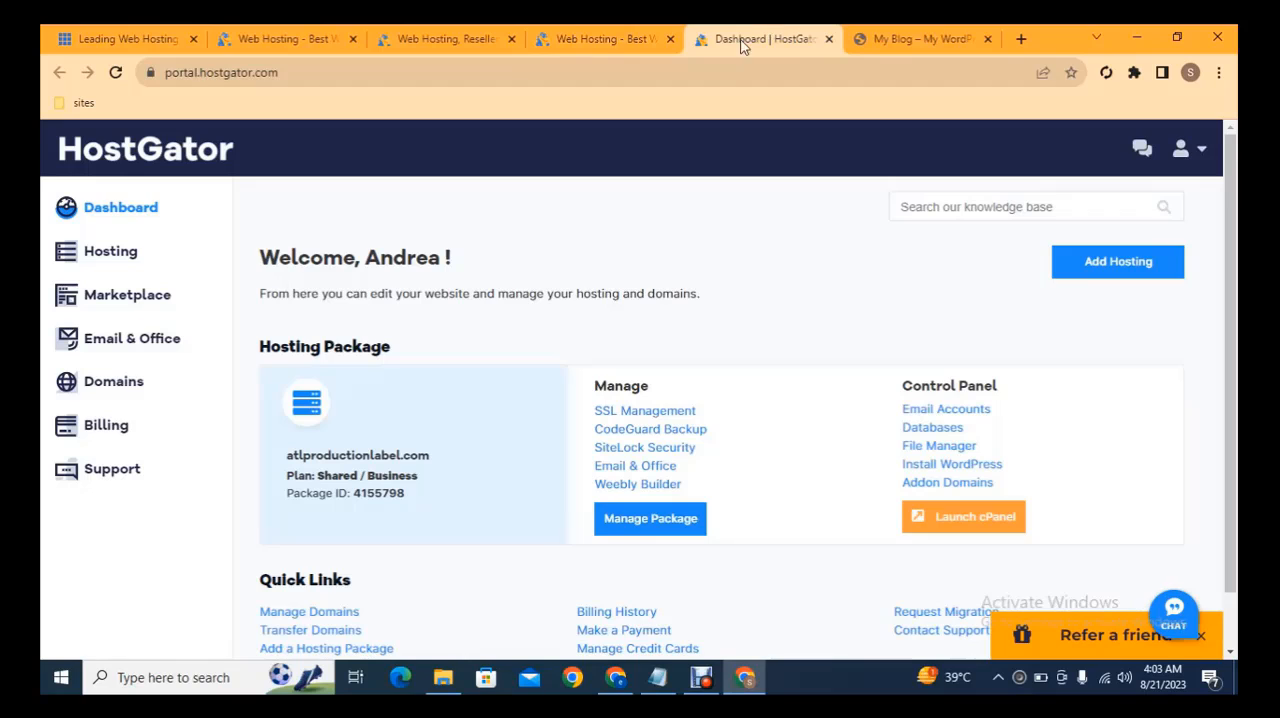
{"action": "left_click", "coordinate": [120, 256]}
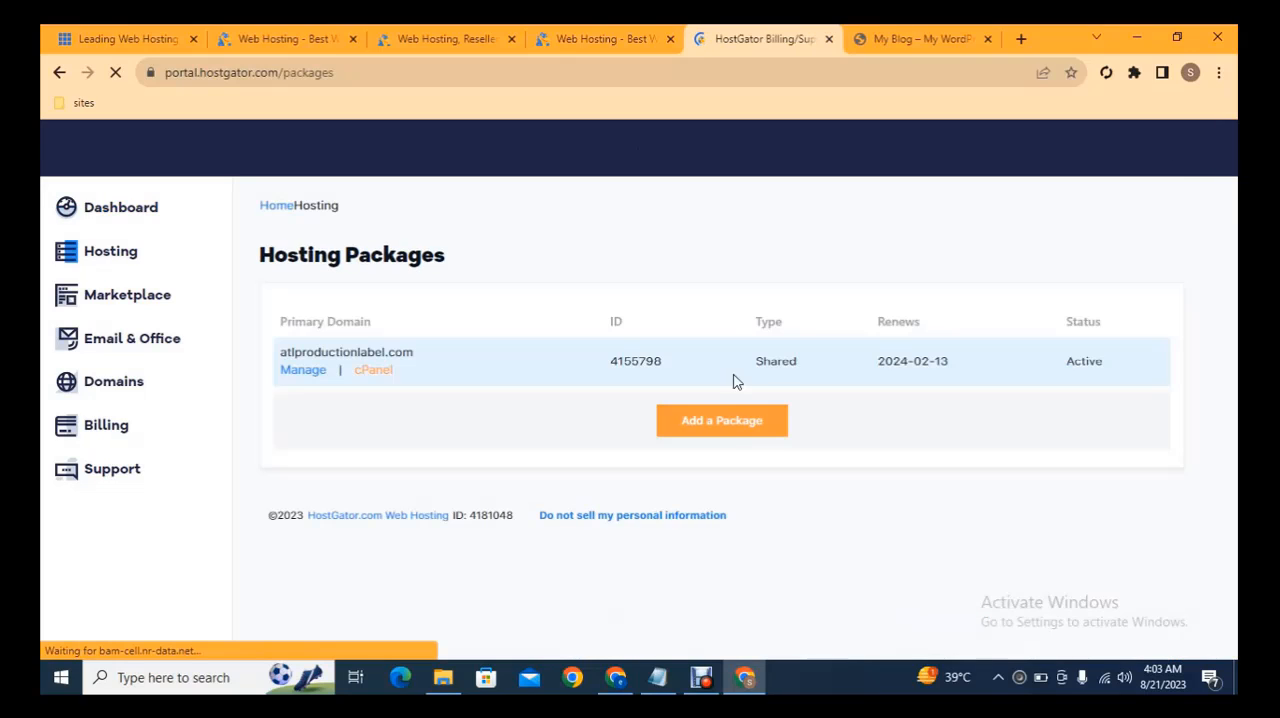
{"action": "middle_click", "coordinate": [301, 373]}
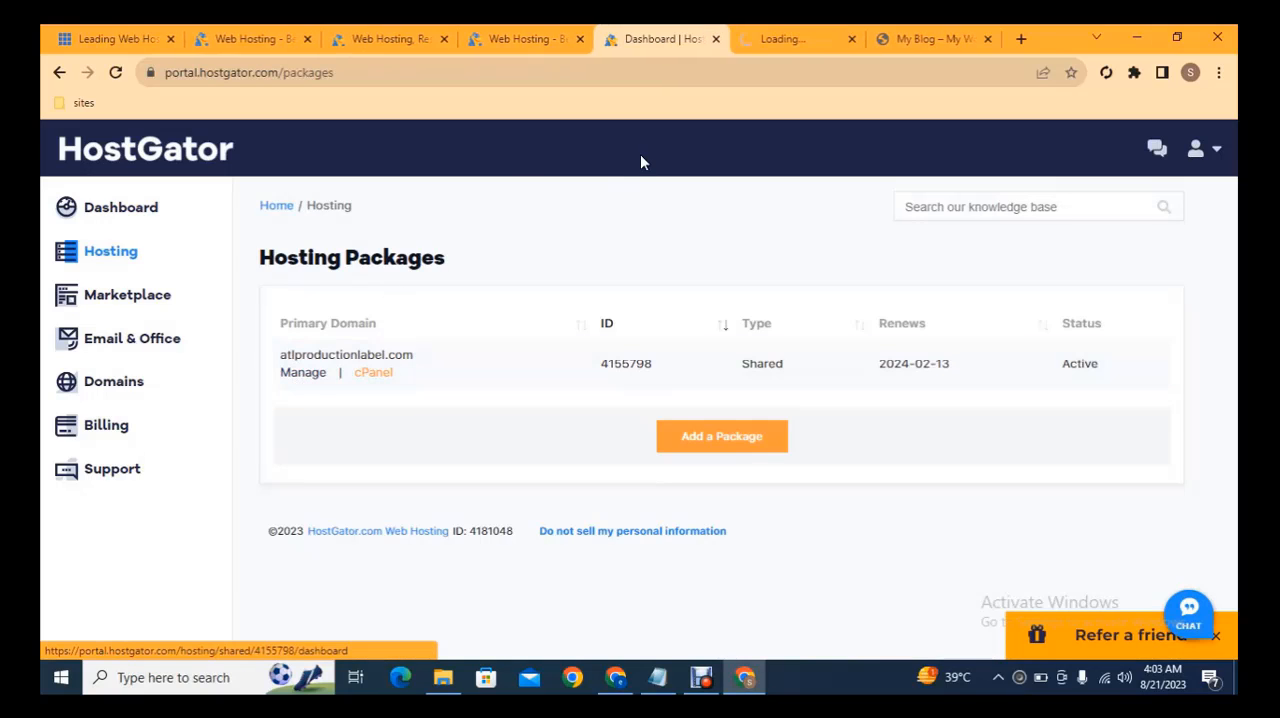
{"action": "left_click", "coordinate": [780, 38]}
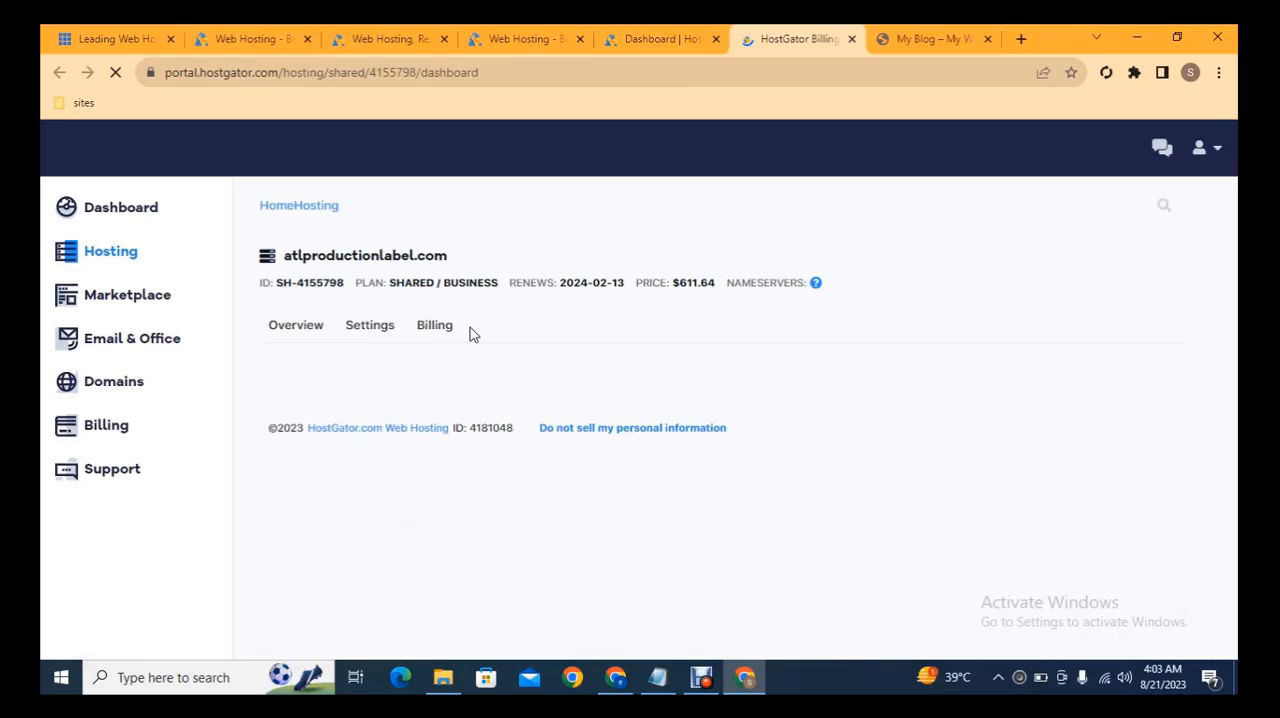
Show the hosting package's server settings and copy the Nameserver 1 address, ns8157.hostgator.com
{"action": "left_click", "coordinate": [371, 336]}
{"action": "scroll", "coordinate": [1235, 224], "scroll_direction": "down", "scroll_amount": 1}
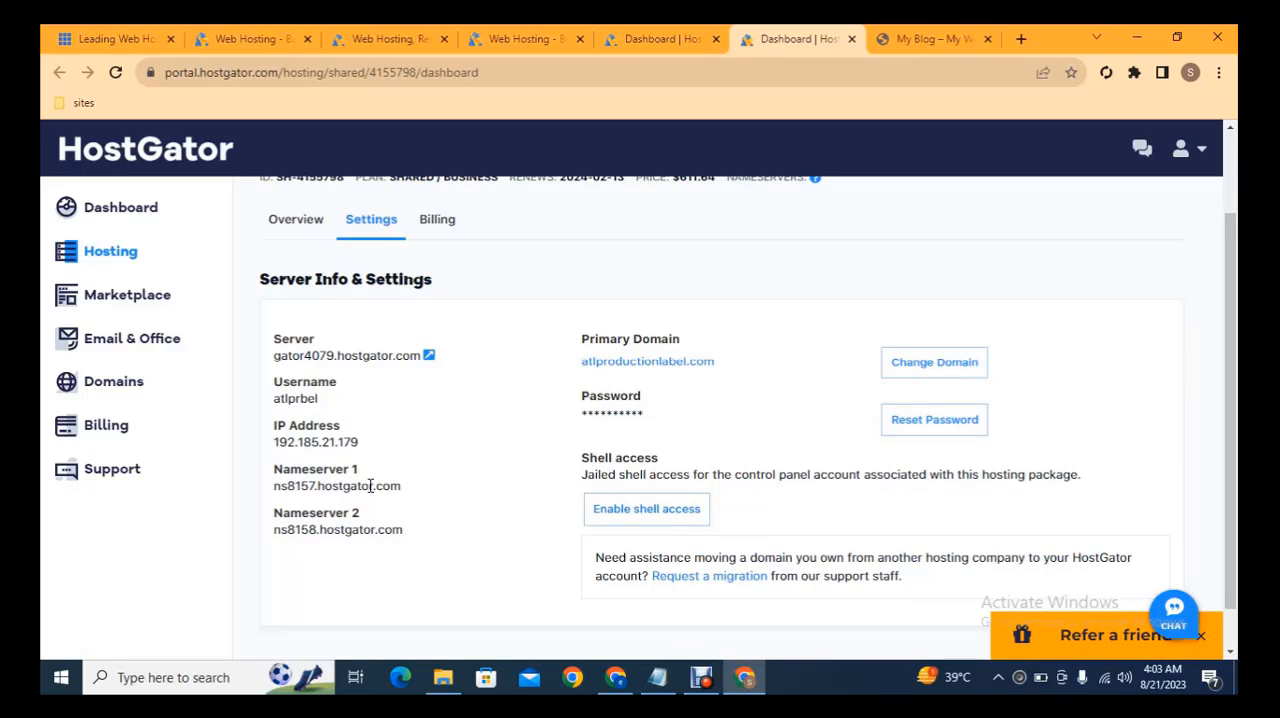
{"action": "triple_click", "coordinate": [370, 490]}
{"action": "key", "text": "ctrl+c"}
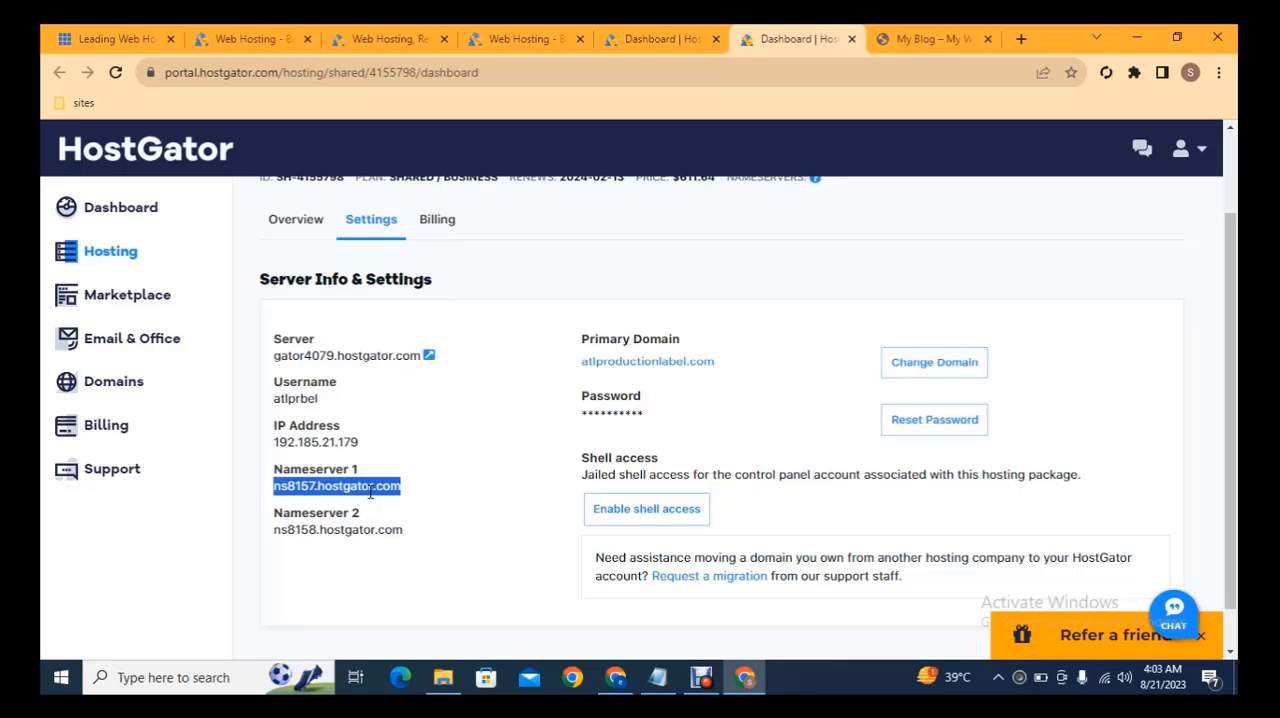
Switch to the Hostinger control panel and open the nameservers of the domain latestfullhdmovies.com for changing
{"action": "left_click", "coordinate": [616, 677]}
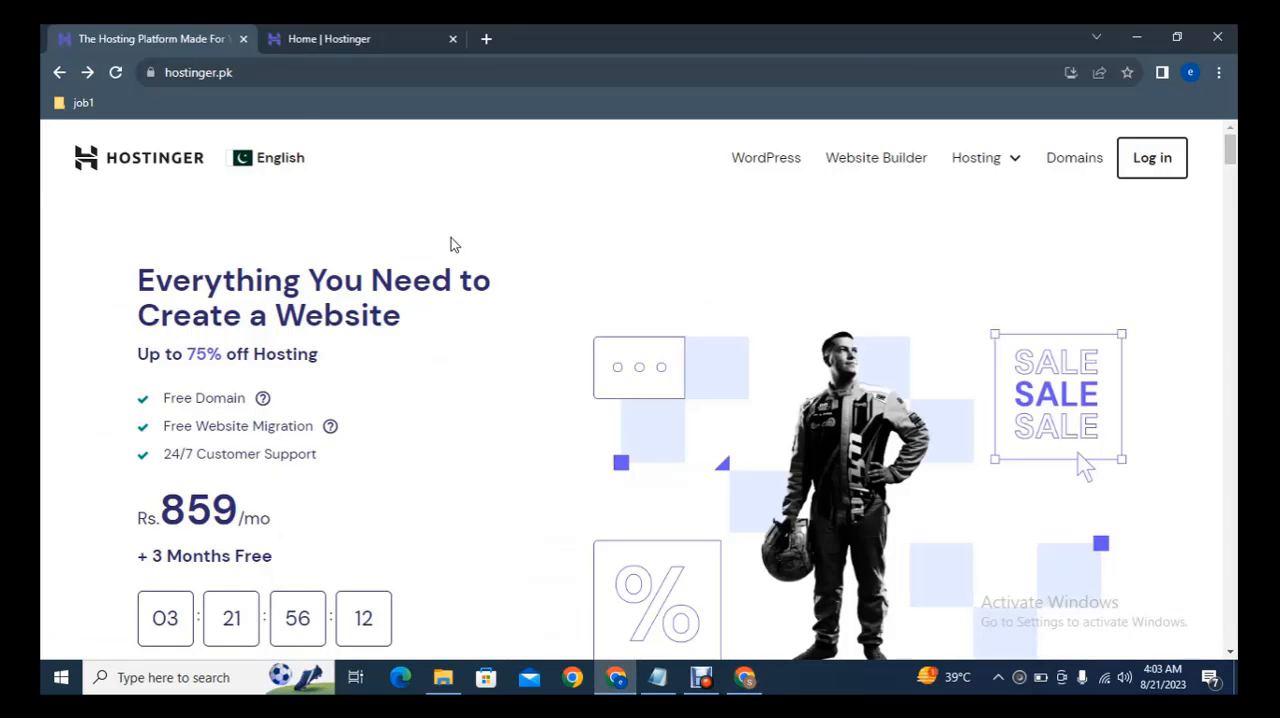
{"action": "left_click", "coordinate": [316, 32]}
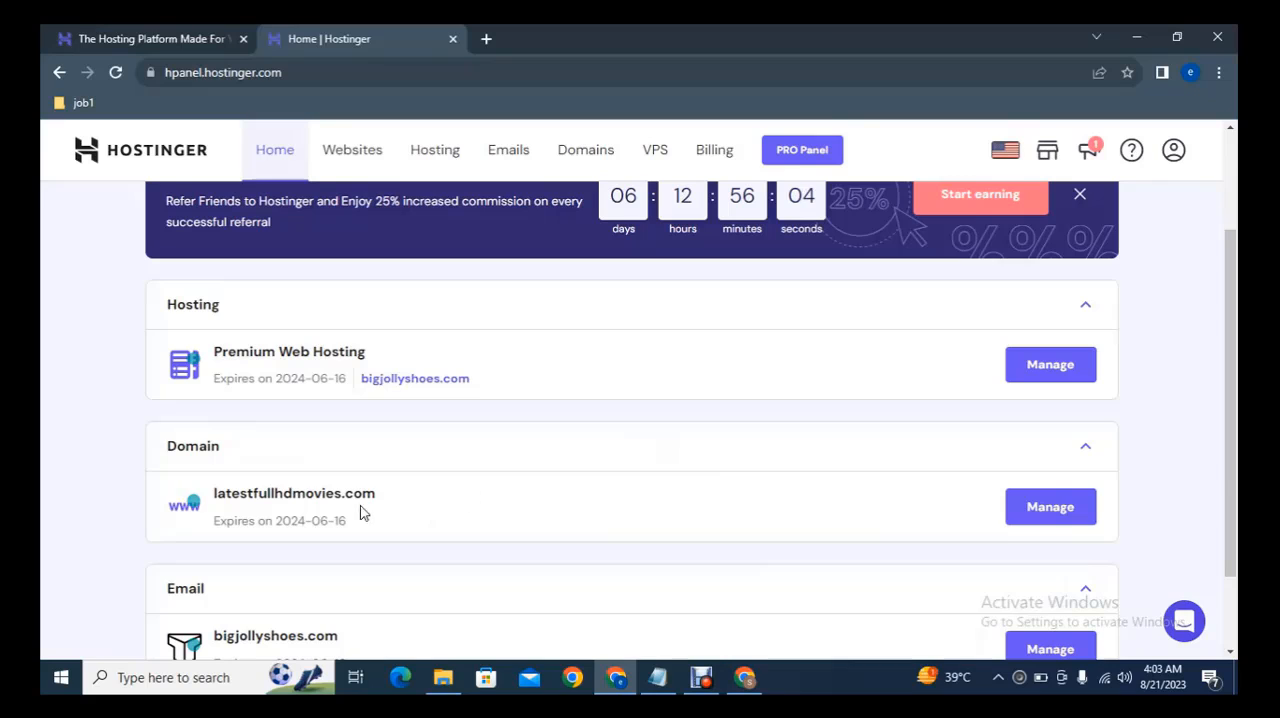
{"action": "left_click", "coordinate": [1036, 518]}
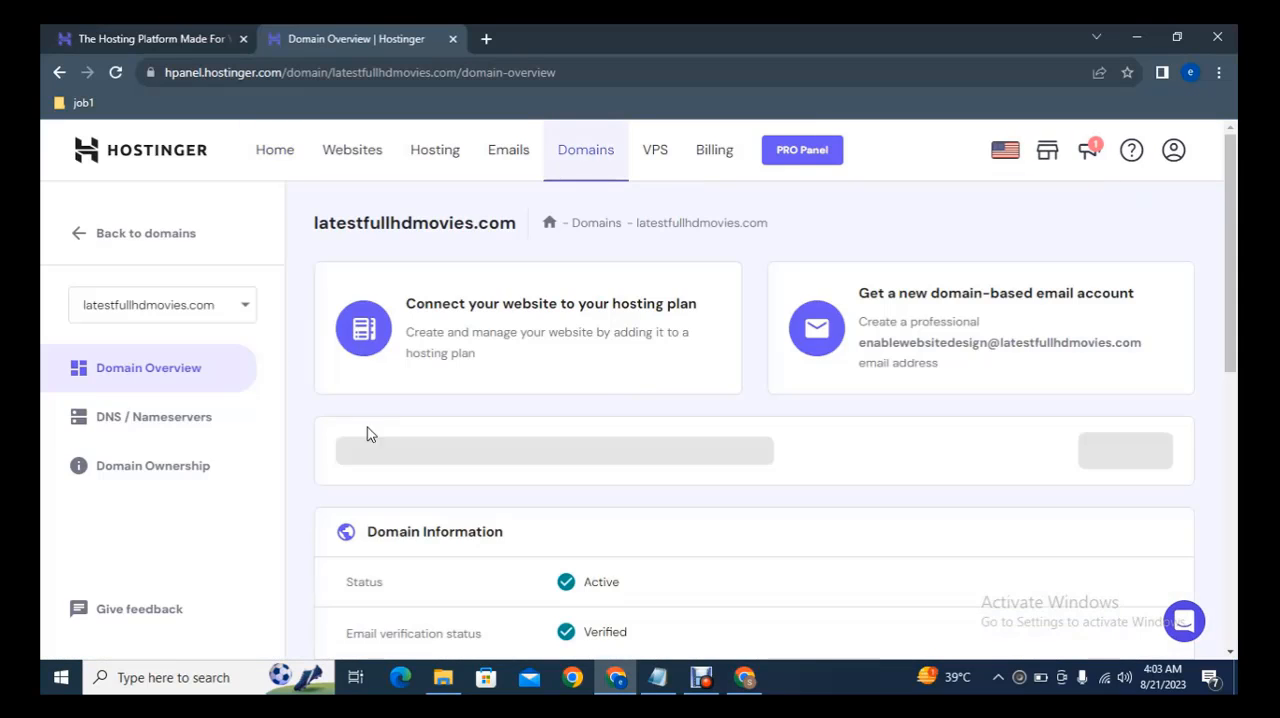
{"action": "left_click", "coordinate": [158, 428]}
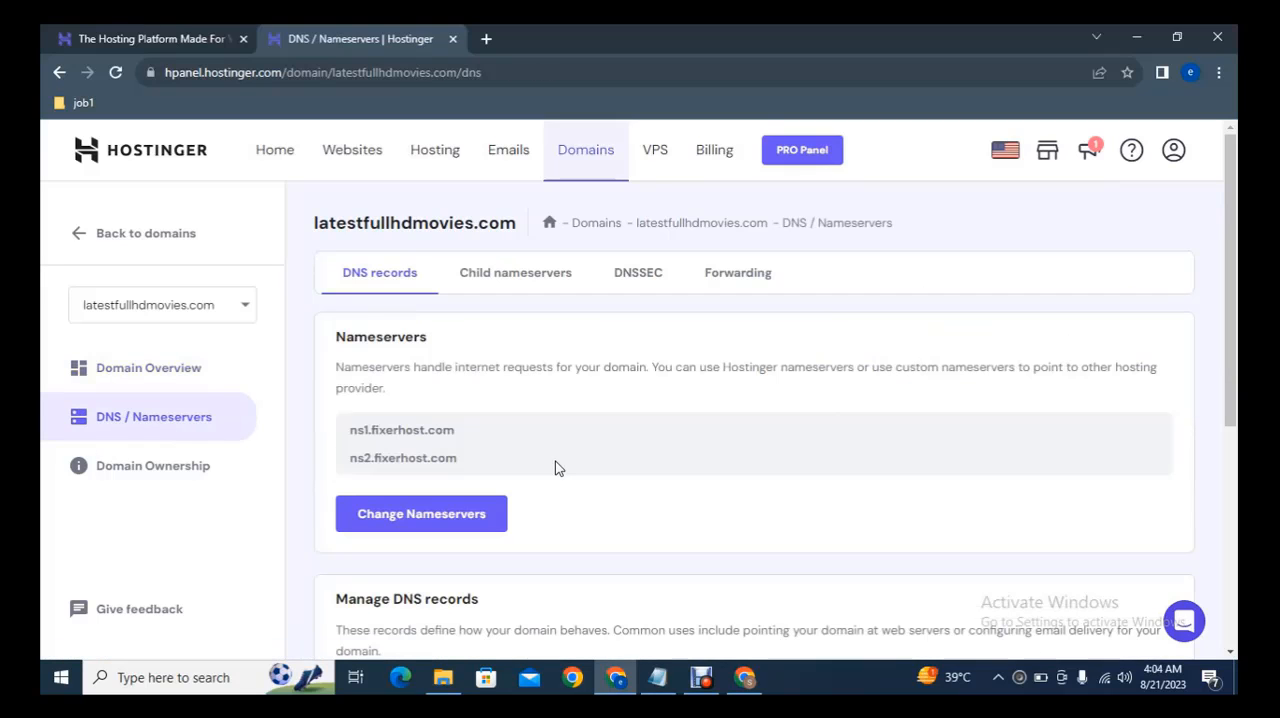
{"action": "left_click", "coordinate": [433, 515]}
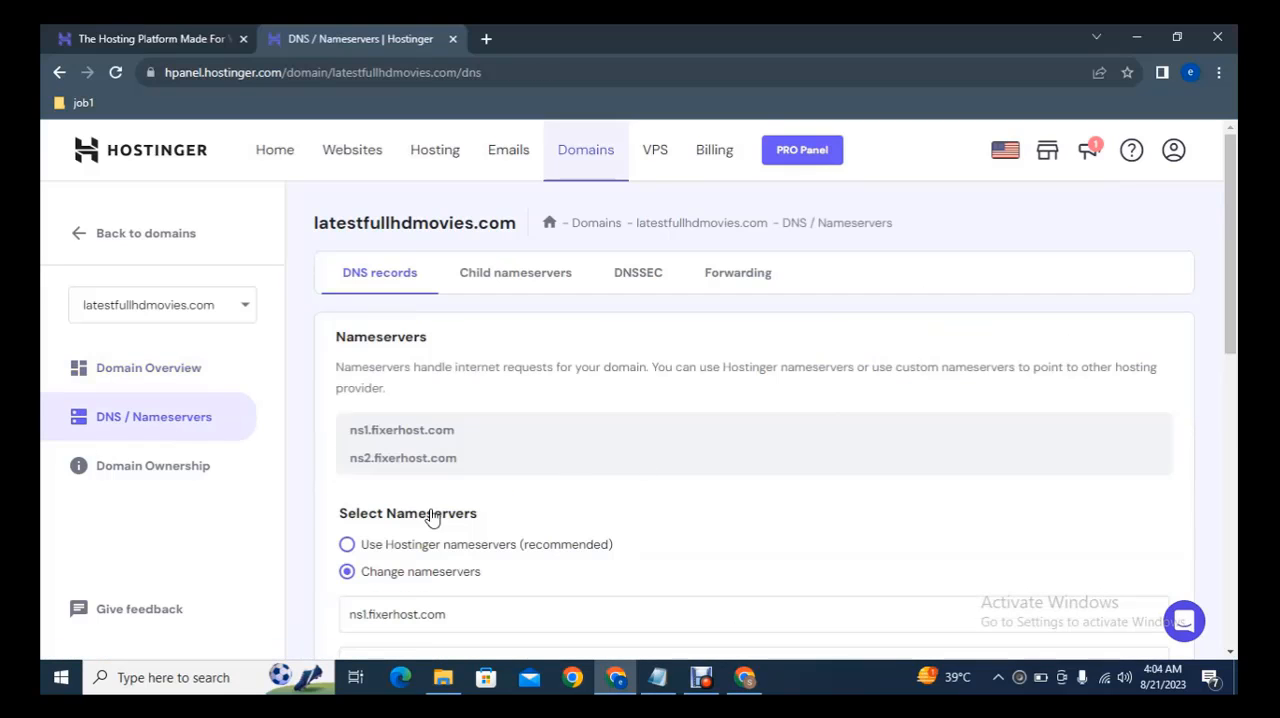
Replace the domain's first nameserver with ns8157.hostgator.com
{"action": "scroll", "coordinate": [600, 320], "scroll_direction": "down", "scroll_amount": 3}
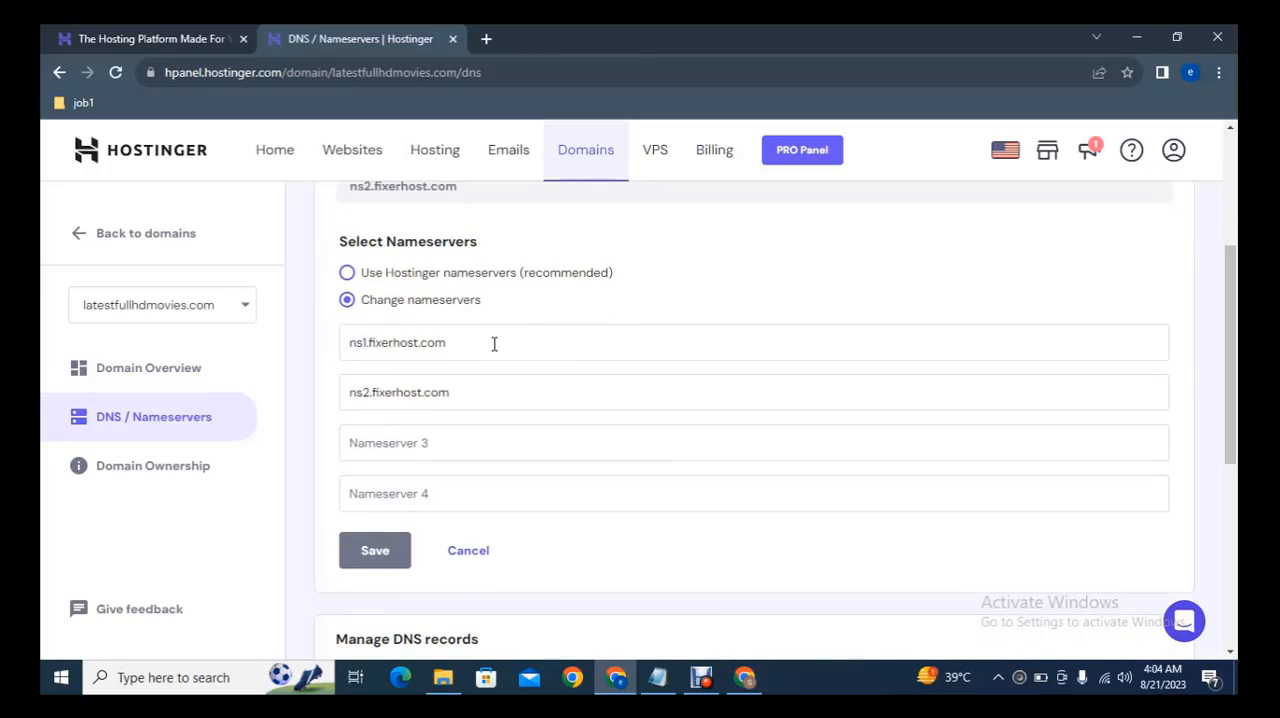
{"action": "left_click", "coordinate": [451, 343]}
{"action": "key", "text": "ctrl+a"}
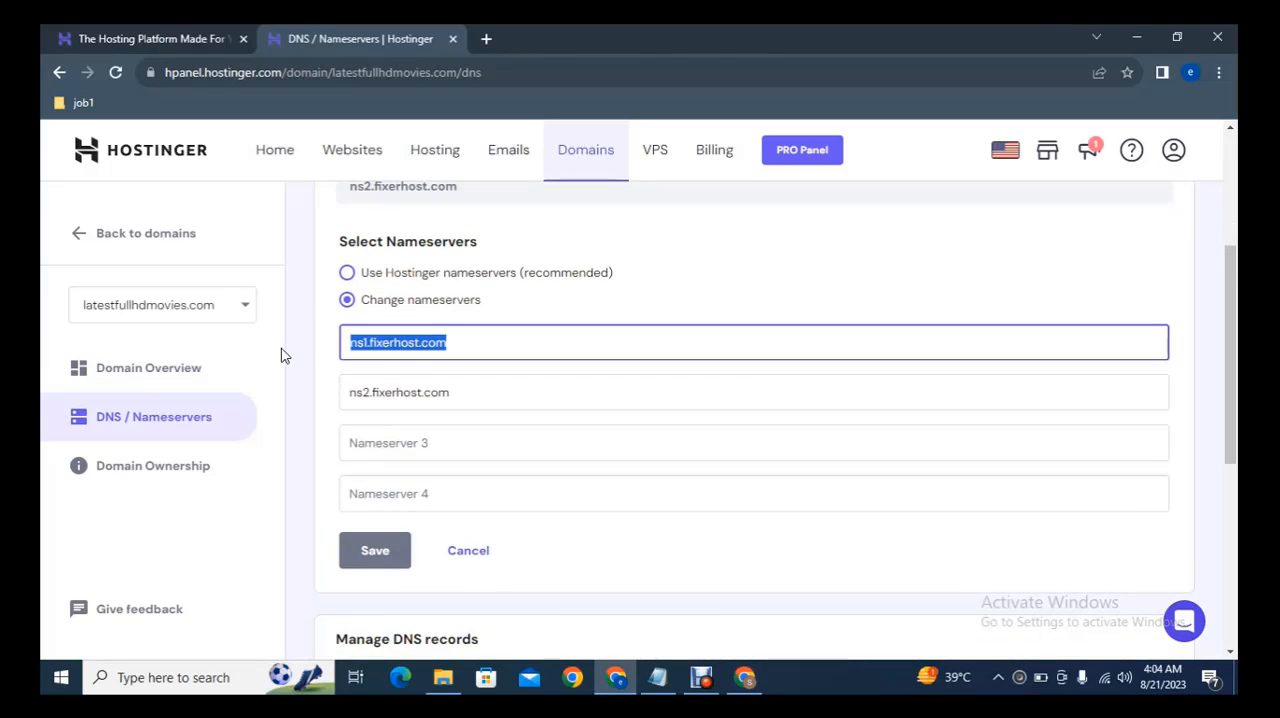
{"action": "key", "text": "BackSpace"}
{"action": "key", "text": "ctrl+v"}
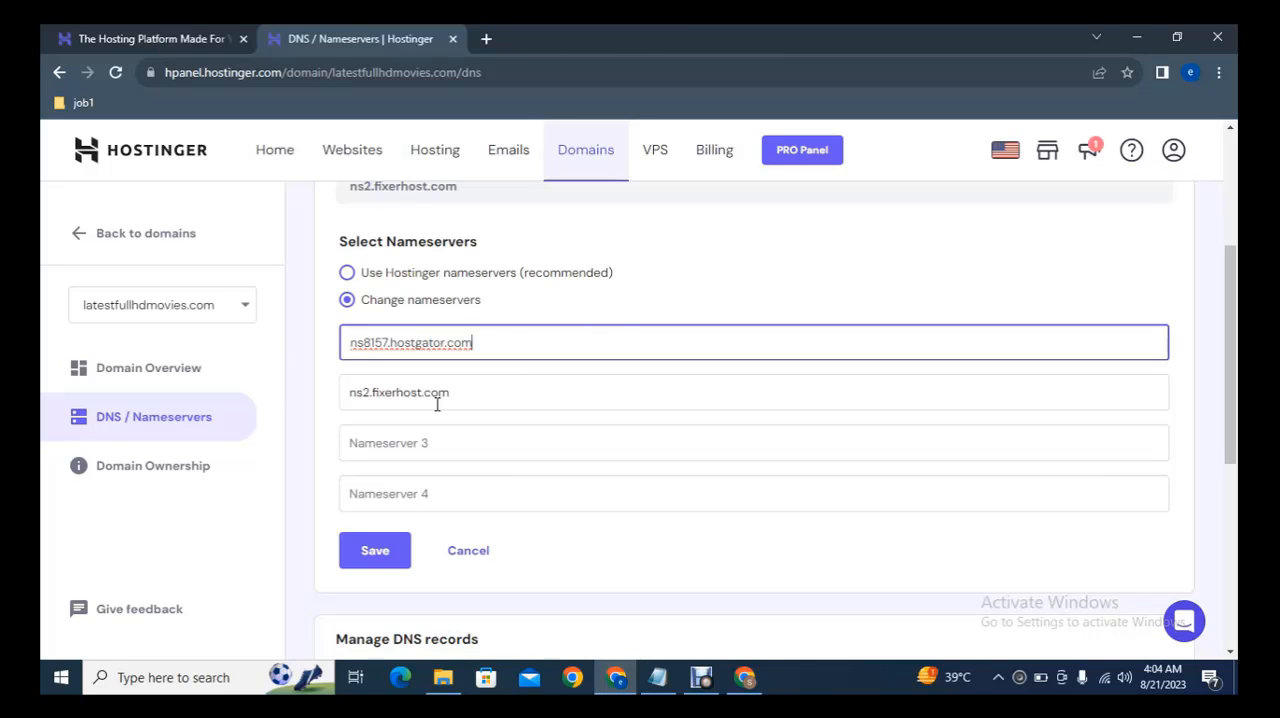
Copy Nameserver 2 from the HostGator package settings and replace Hostinger's second nameserver with ns8158.hostgator.com
{"action": "left_click", "coordinate": [744, 677]}
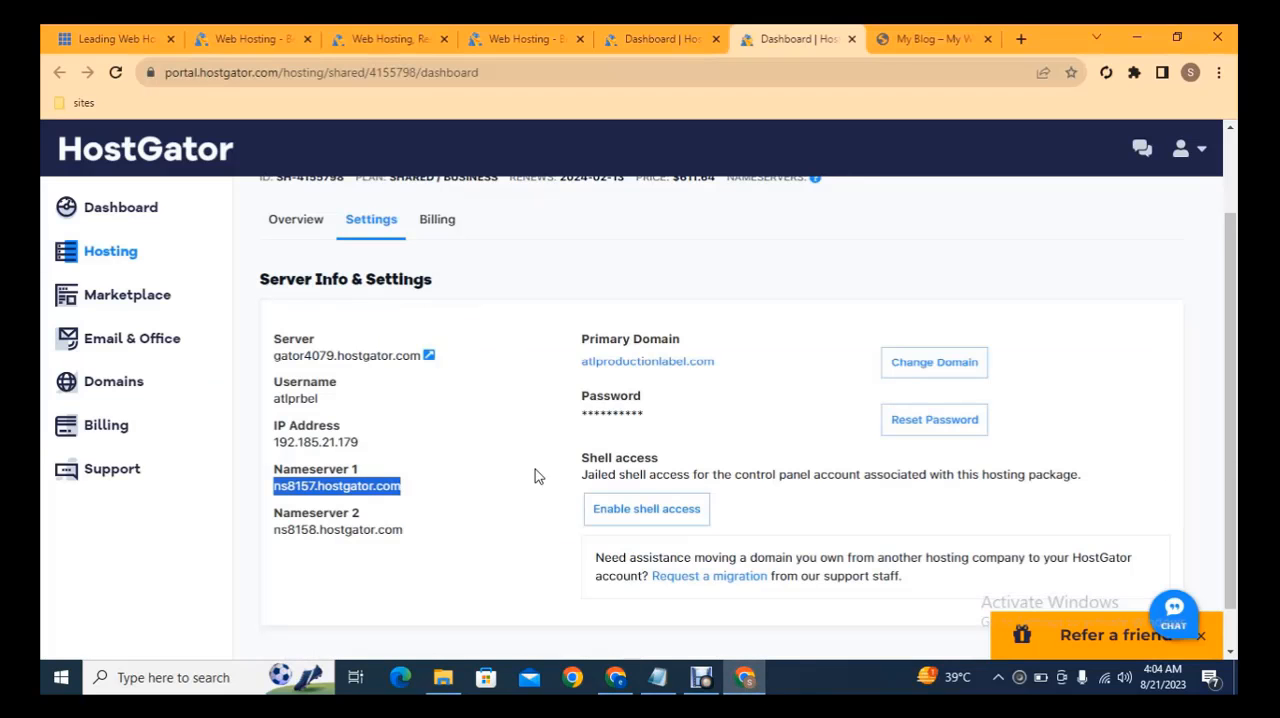
{"action": "left_click_drag", "start_coordinate": [425, 532], "coordinate": [274, 535]}
{"action": "key", "text": "ctrl+c"}
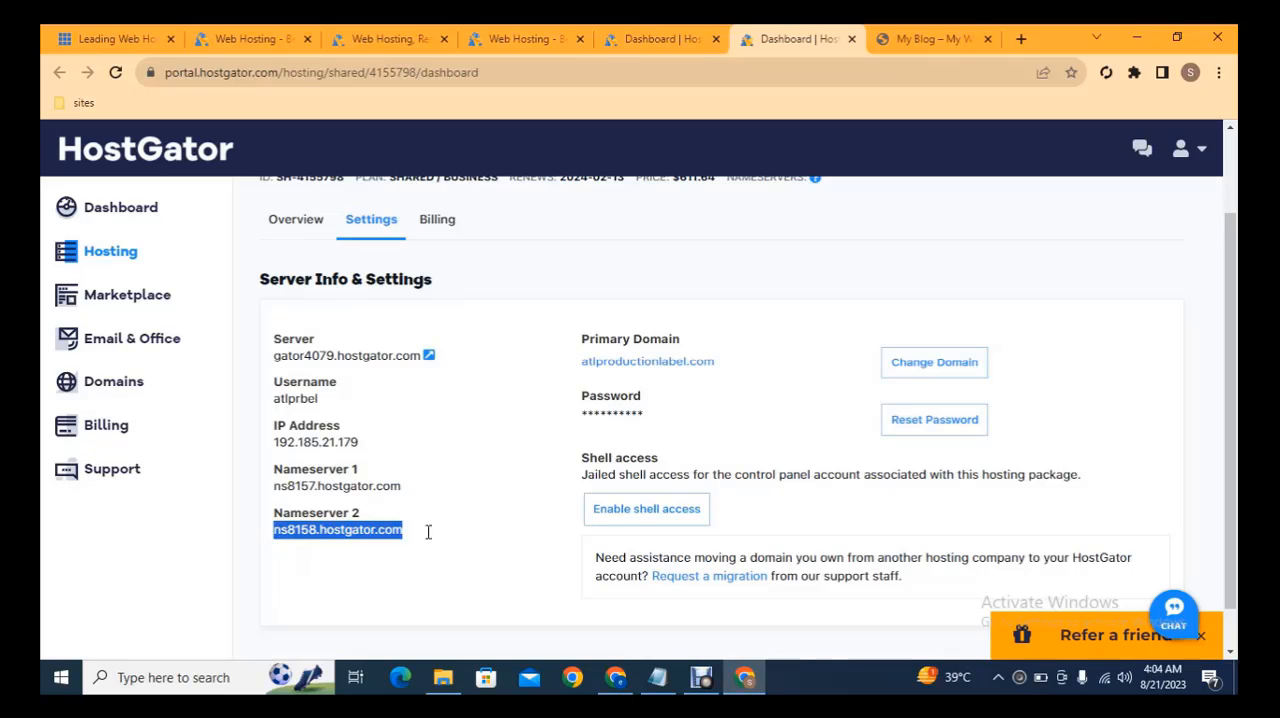
{"action": "left_click", "coordinate": [615, 677]}
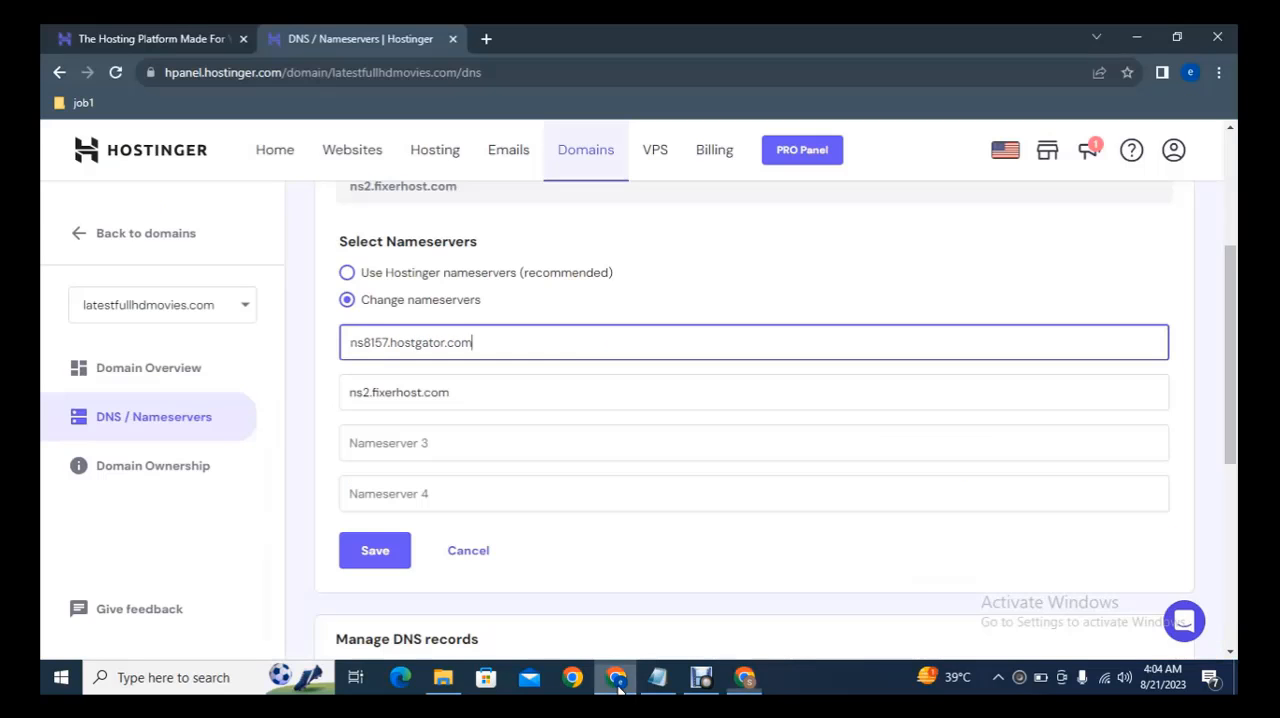
{"action": "triple_click", "coordinate": [479, 382]}
{"action": "key", "text": "ctrl+v"}
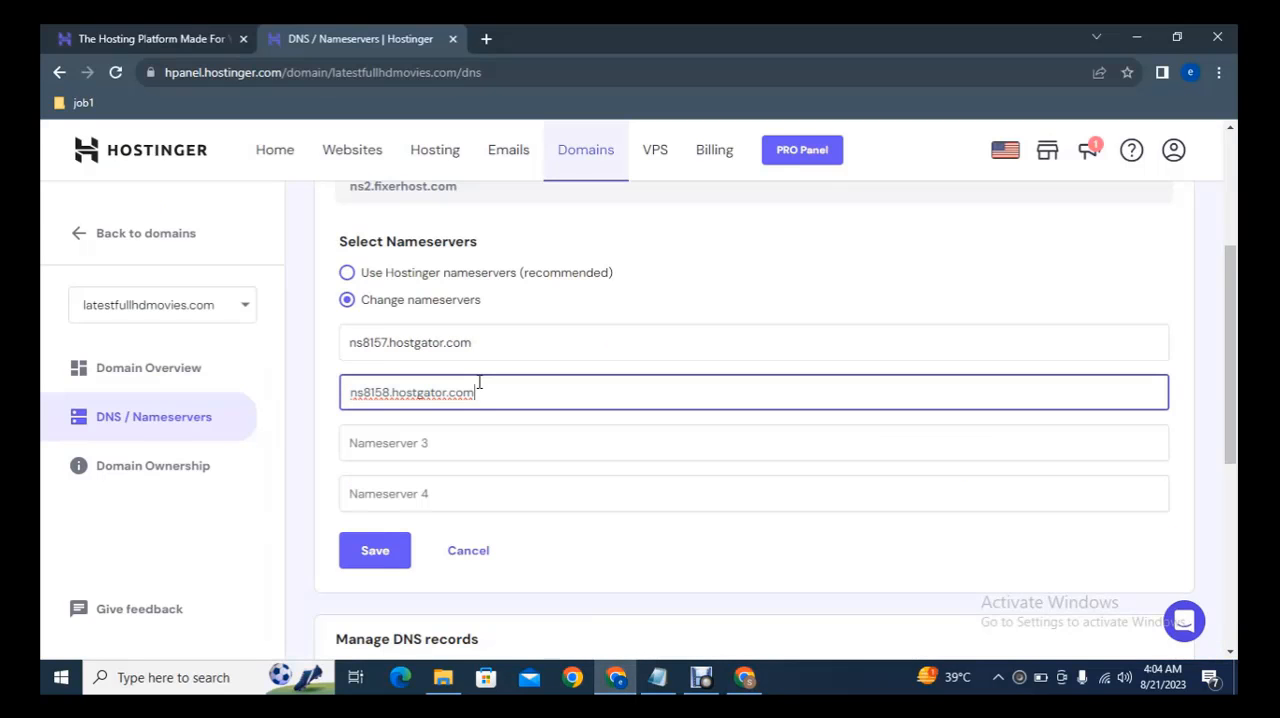
Switch to the HostGator portal's hosting packages and open cPanel for the atlproductionlabel.com package
{"action": "left_click", "coordinate": [752, 675]}
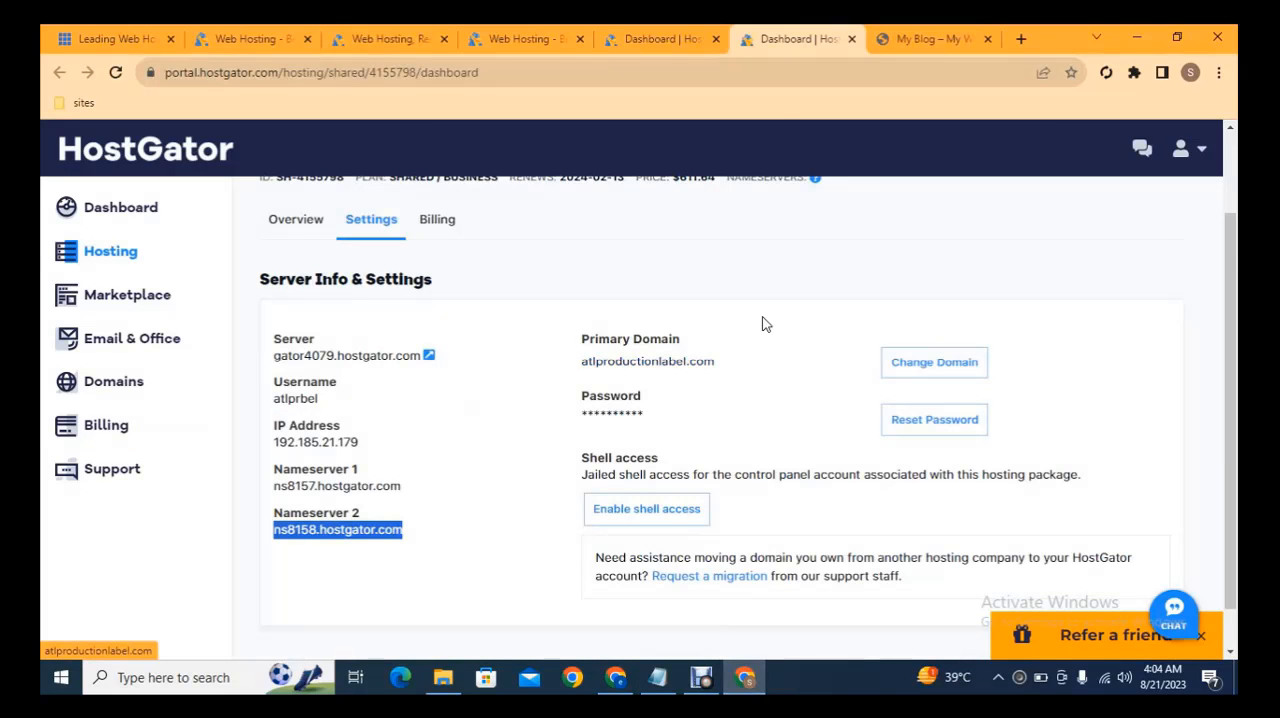
{"action": "left_click", "coordinate": [688, 36]}
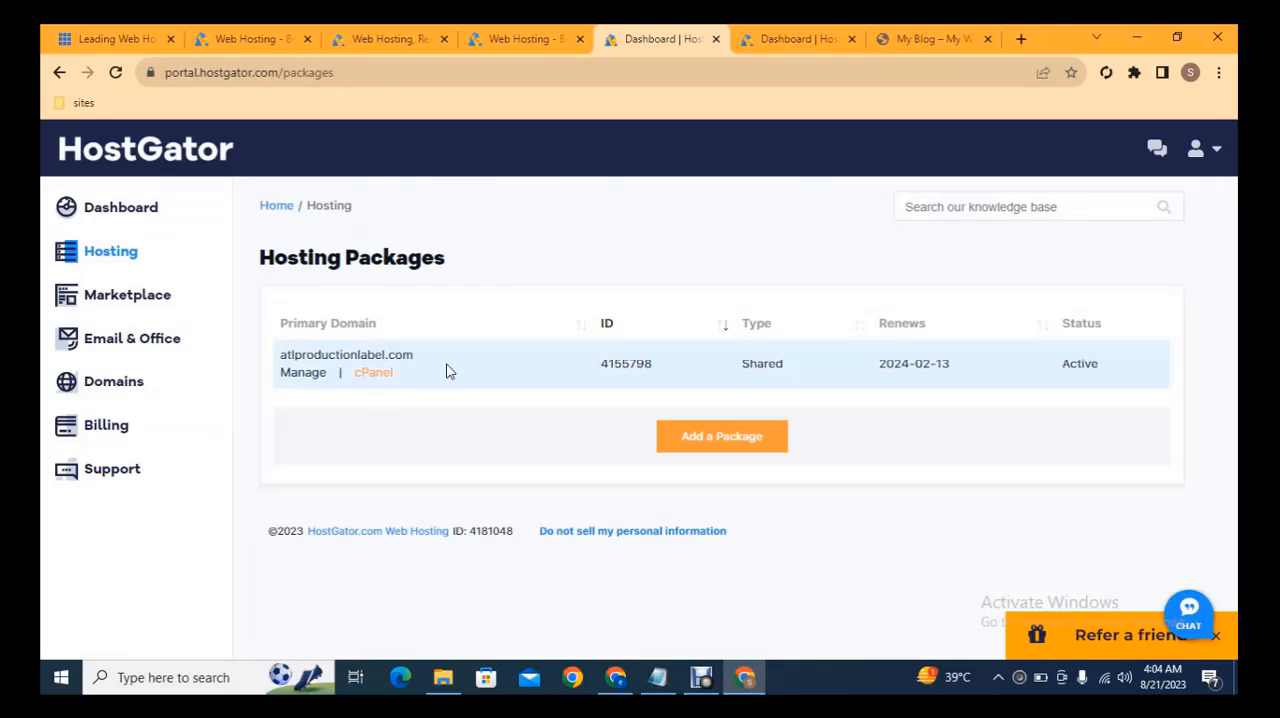
{"action": "left_click", "coordinate": [378, 374]}
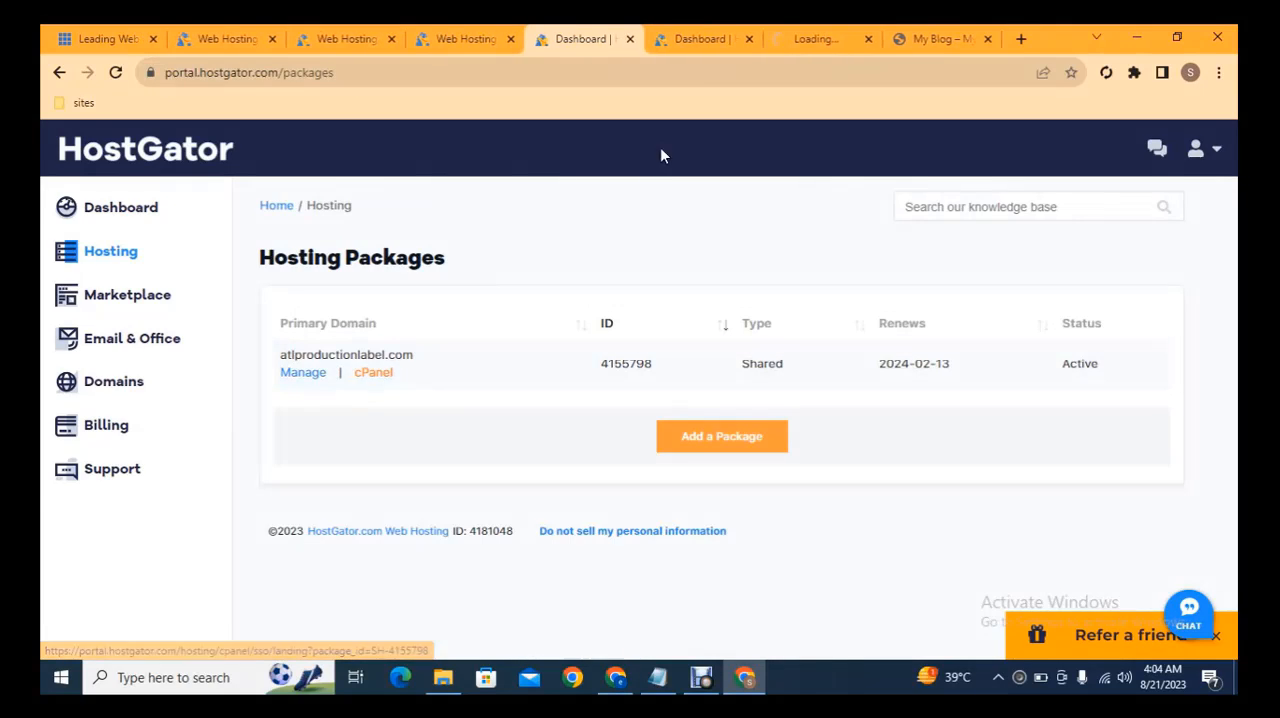
{"action": "left_click", "coordinate": [806, 31]}
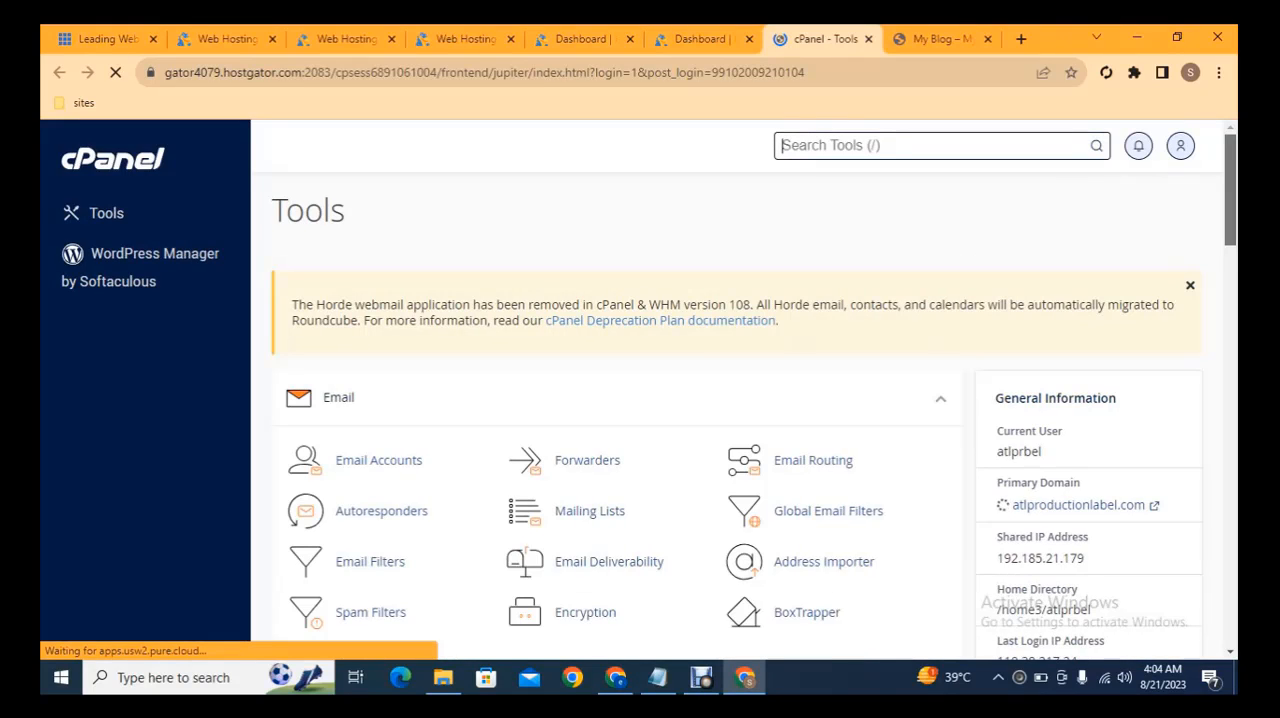
Open the Softaculous Apps Installer from cPanel's Software section and show it
{"action": "left_click_drag", "start_coordinate": [1235, 157], "coordinate": [1235, 452]}
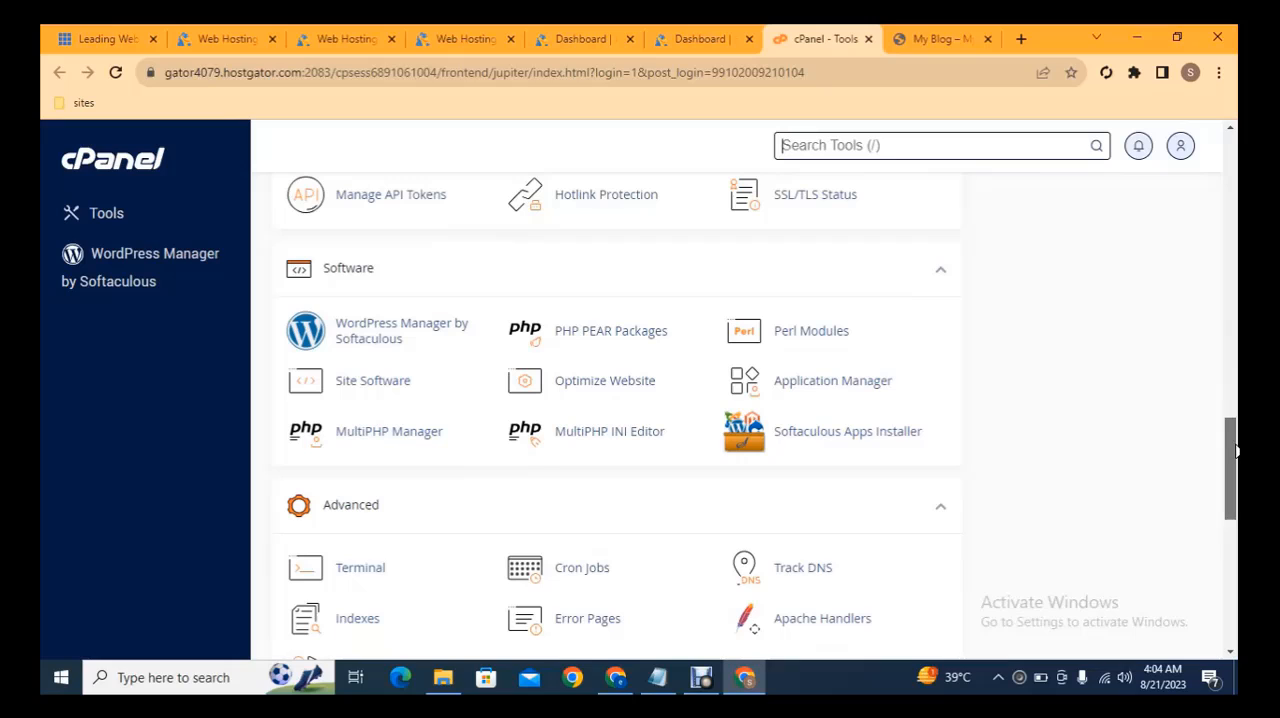
{"action": "left_click", "coordinate": [871, 443]}
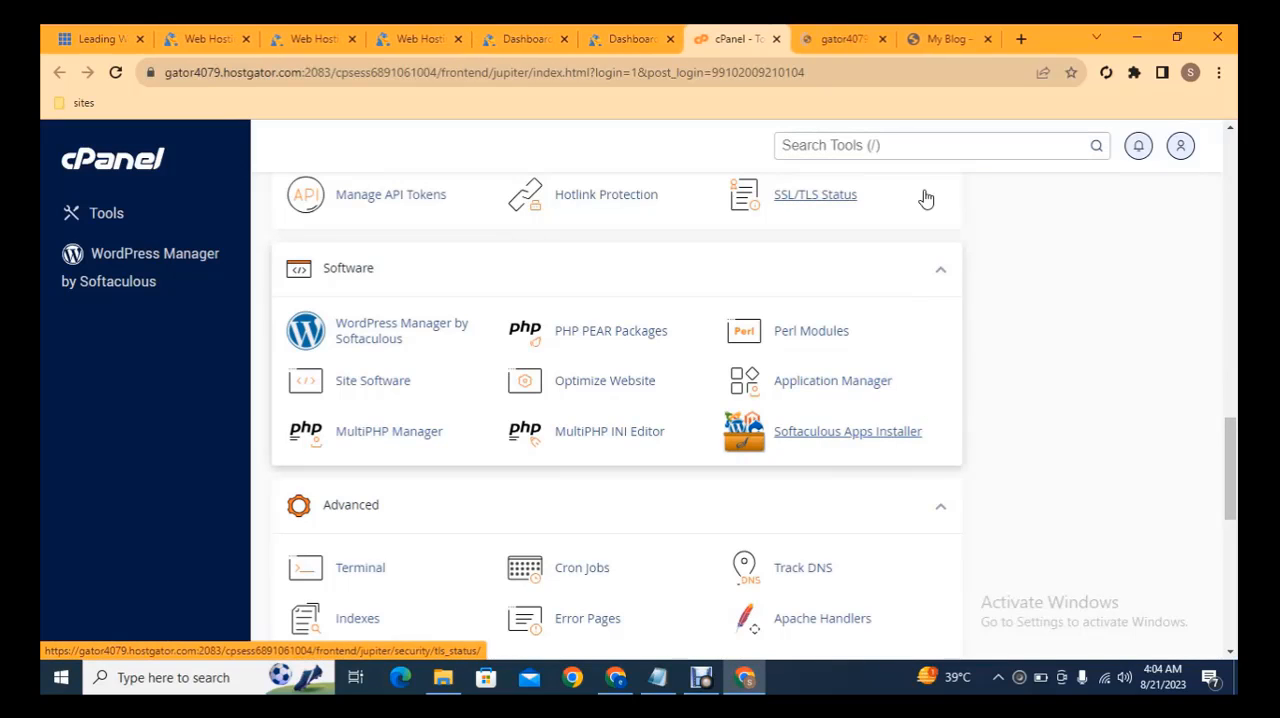
{"action": "left_click_drag", "start_coordinate": [1233, 447], "coordinate": [1233, 410]}
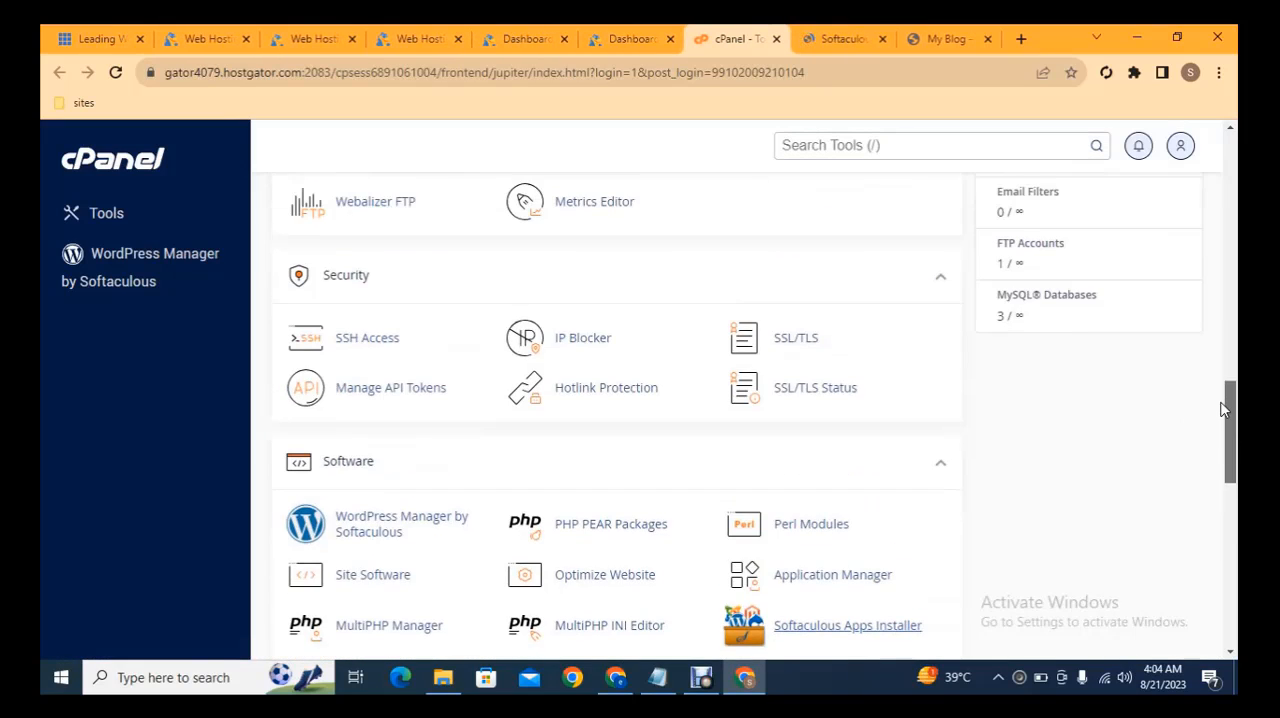
{"action": "left_click", "coordinate": [840, 37]}
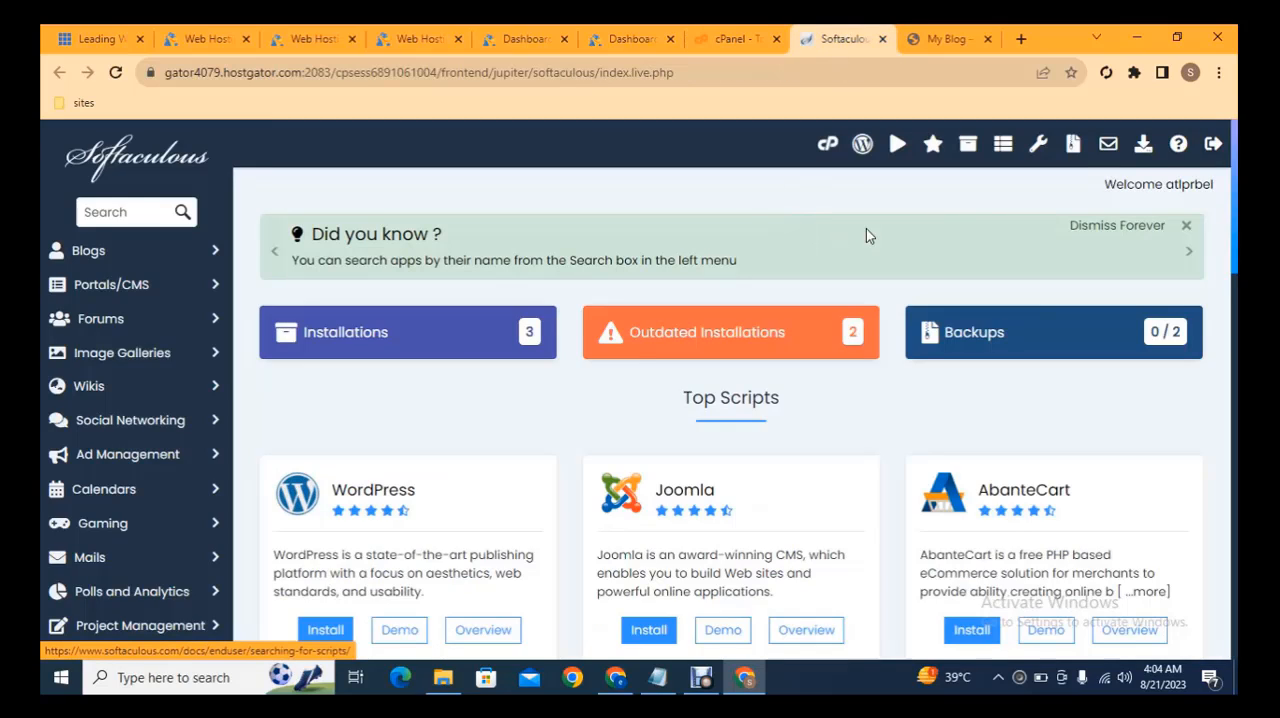
Choose WordPress among the top scripts and open its installation form
{"action": "left_click_drag", "start_coordinate": [1236, 180], "coordinate": [1236, 213]}
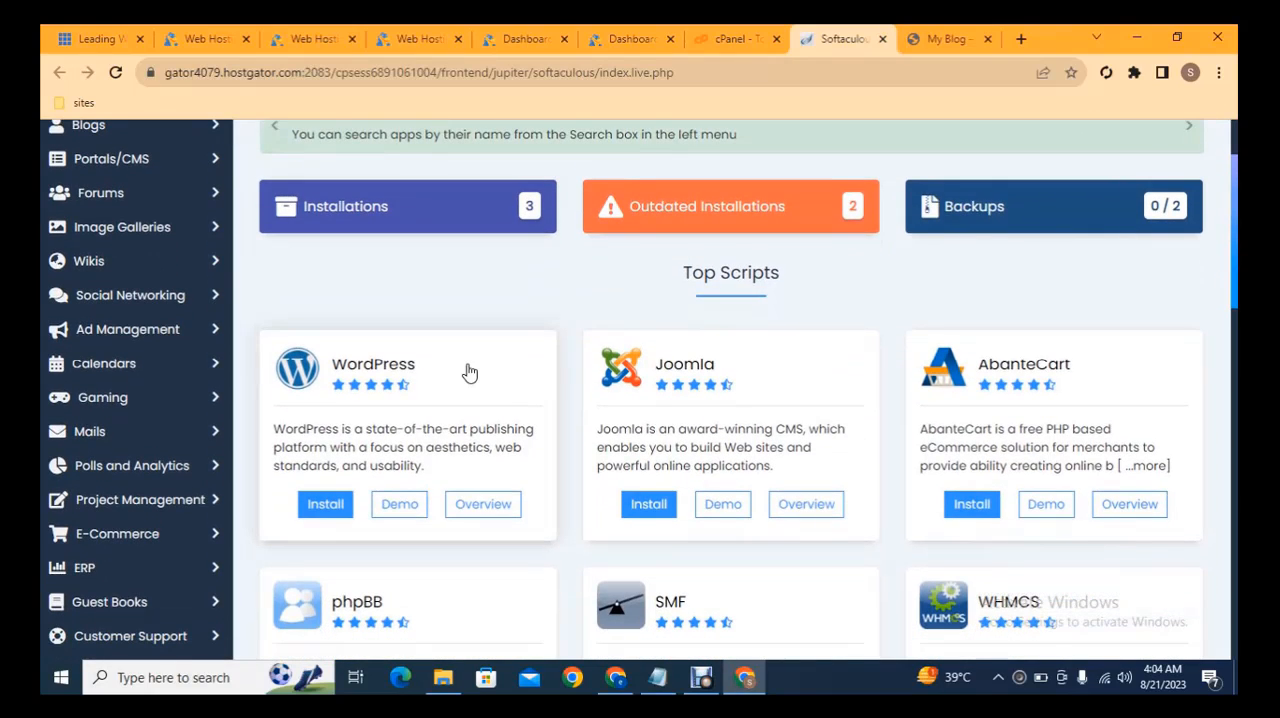
{"action": "left_click", "coordinate": [311, 507]}
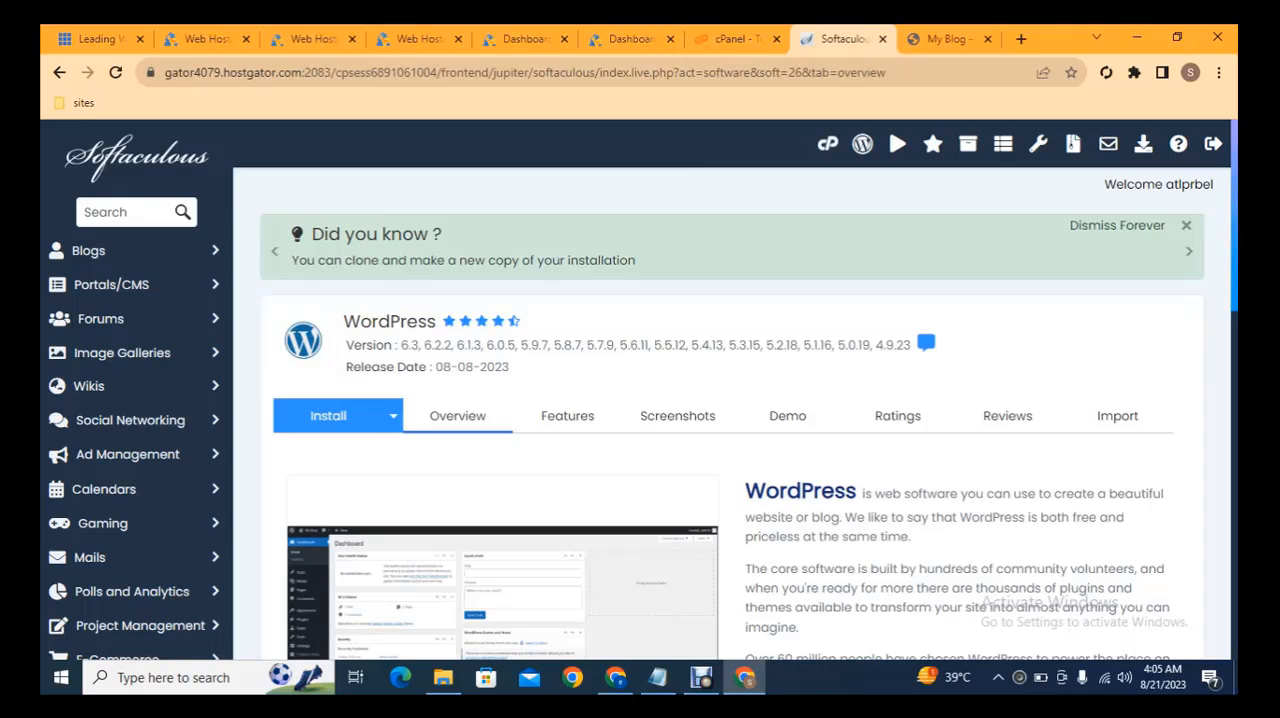
{"action": "scroll", "coordinate": [1236, 250], "scroll_direction": "down", "scroll_amount": 3}
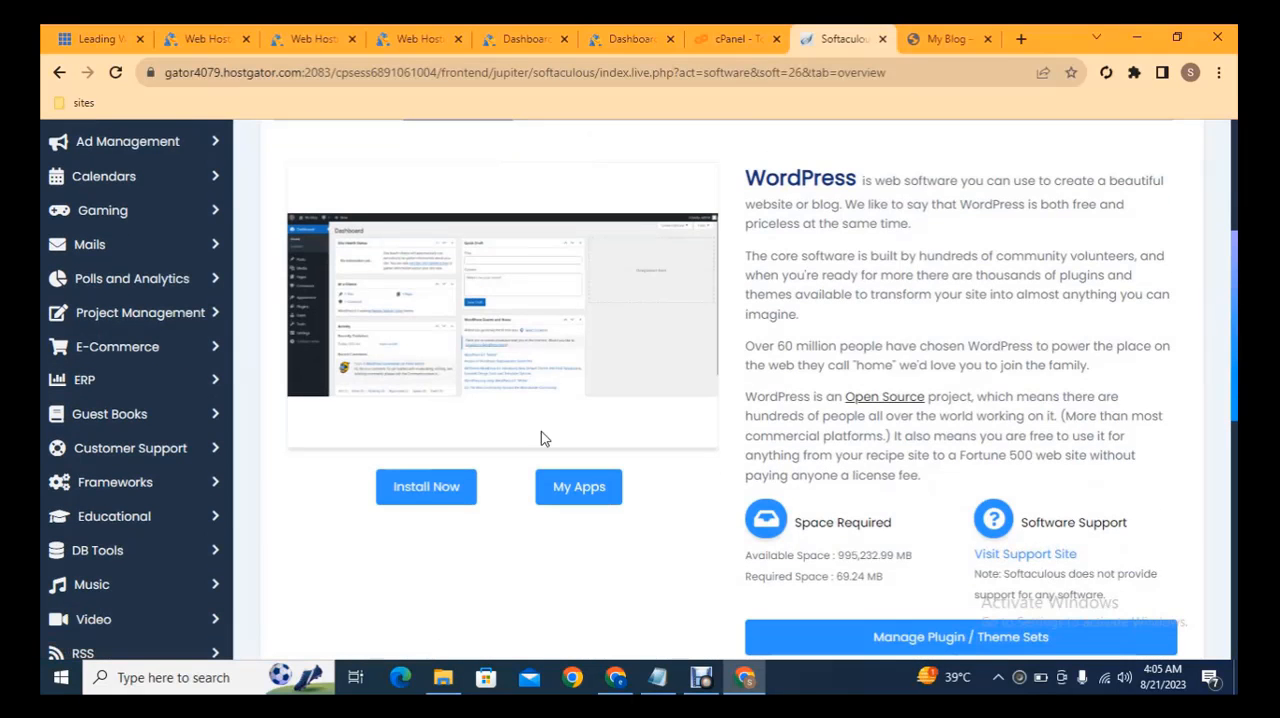
{"action": "left_click", "coordinate": [424, 492]}
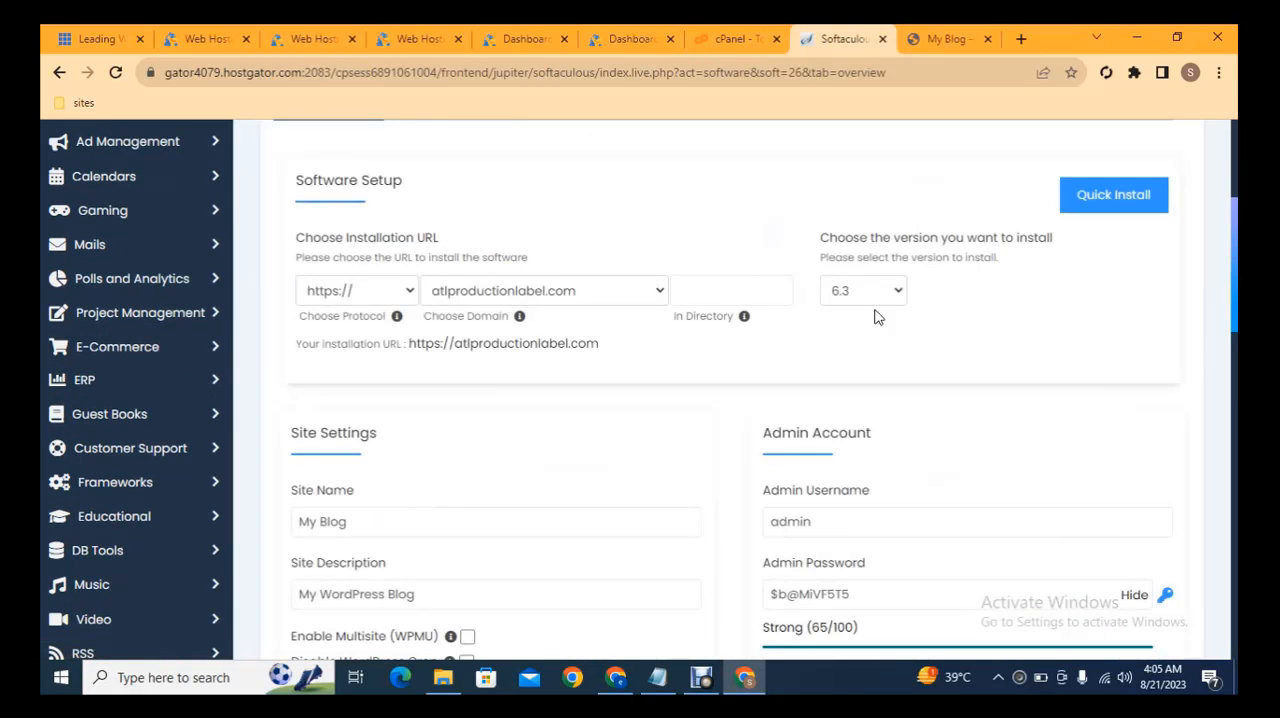
{"action": "left_click", "coordinate": [348, 292]}
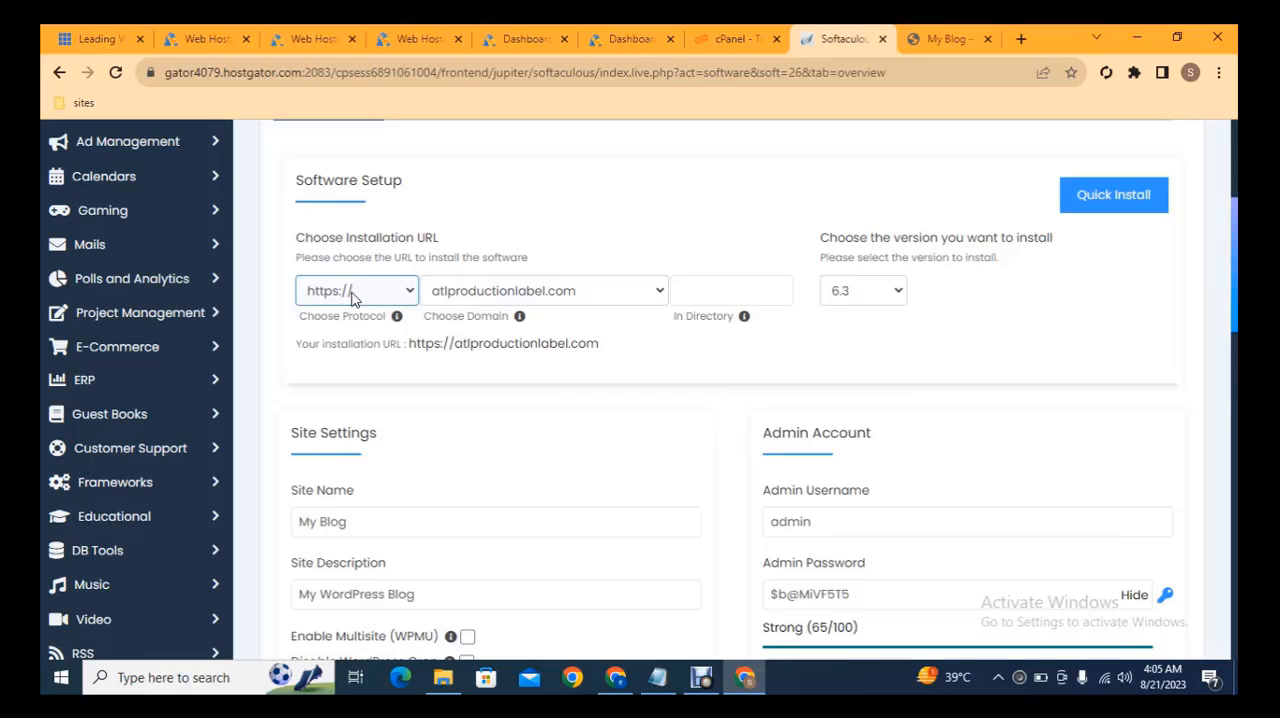
{"action": "left_click", "coordinate": [355, 295]}
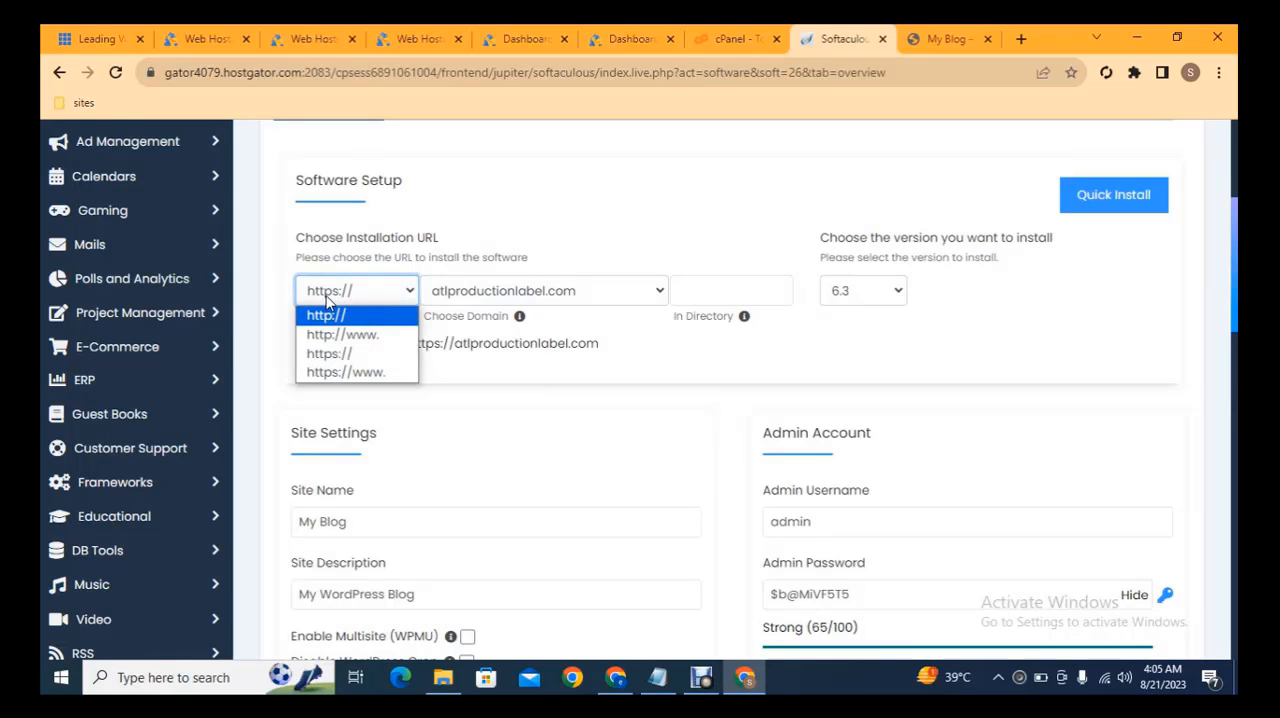
{"action": "left_click", "coordinate": [337, 318]}
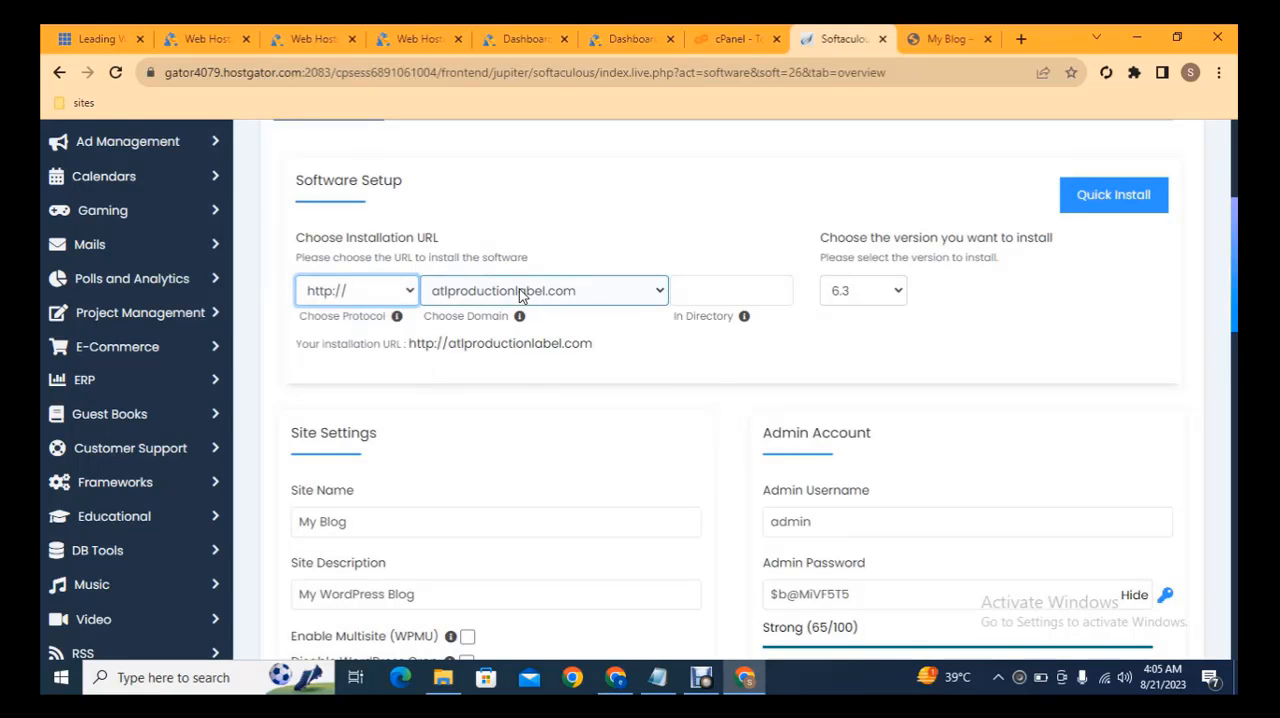
{"action": "left_click", "coordinate": [474, 290]}
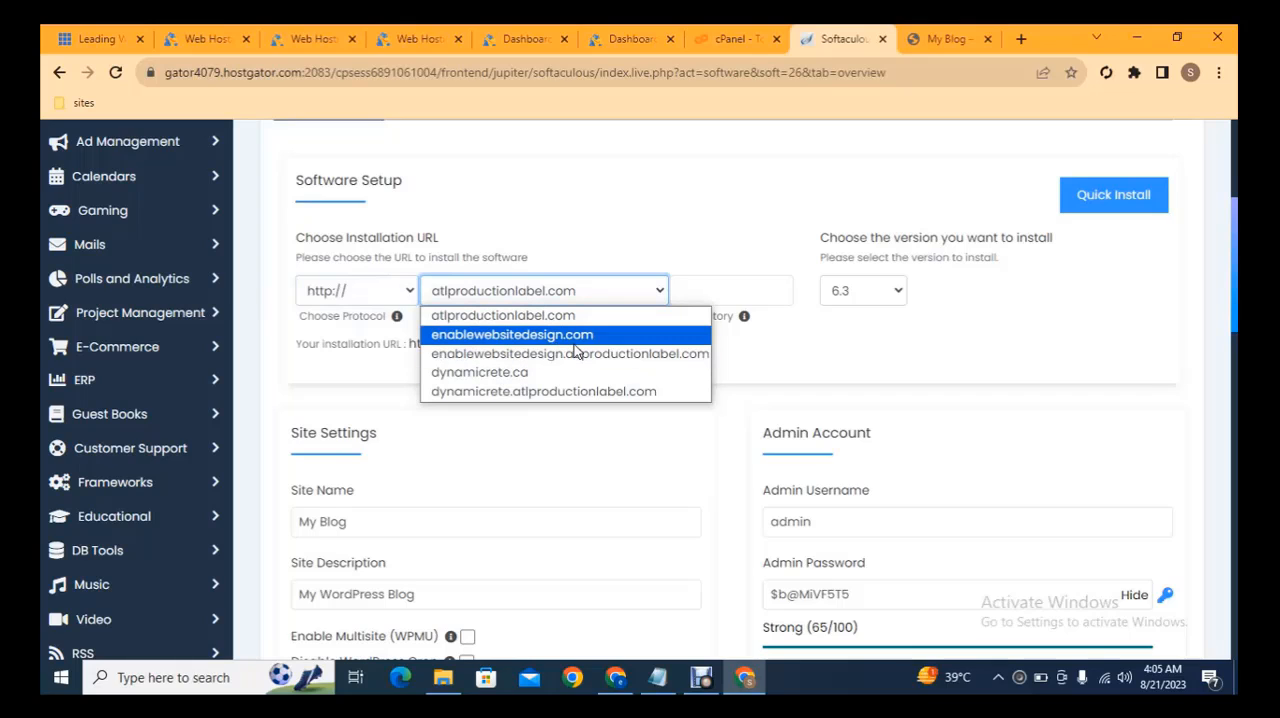
{"action": "left_click", "coordinate": [874, 362]}
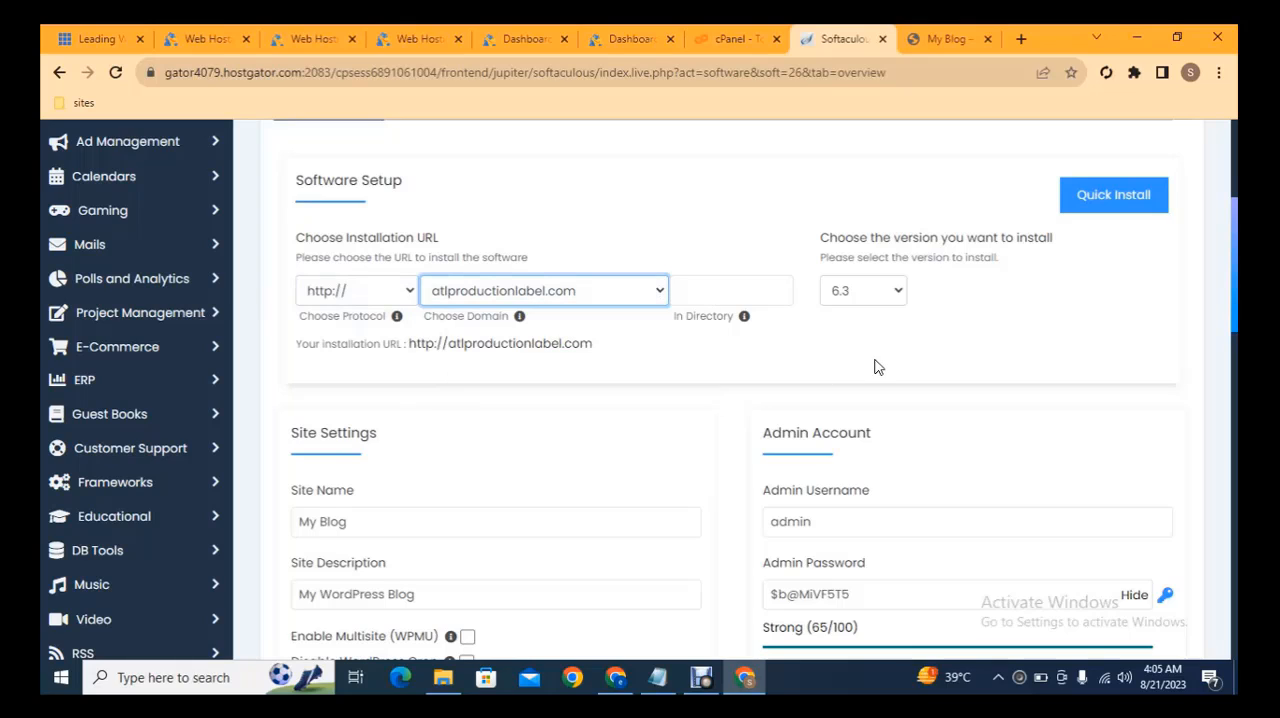
{"action": "left_click", "coordinate": [871, 300]}
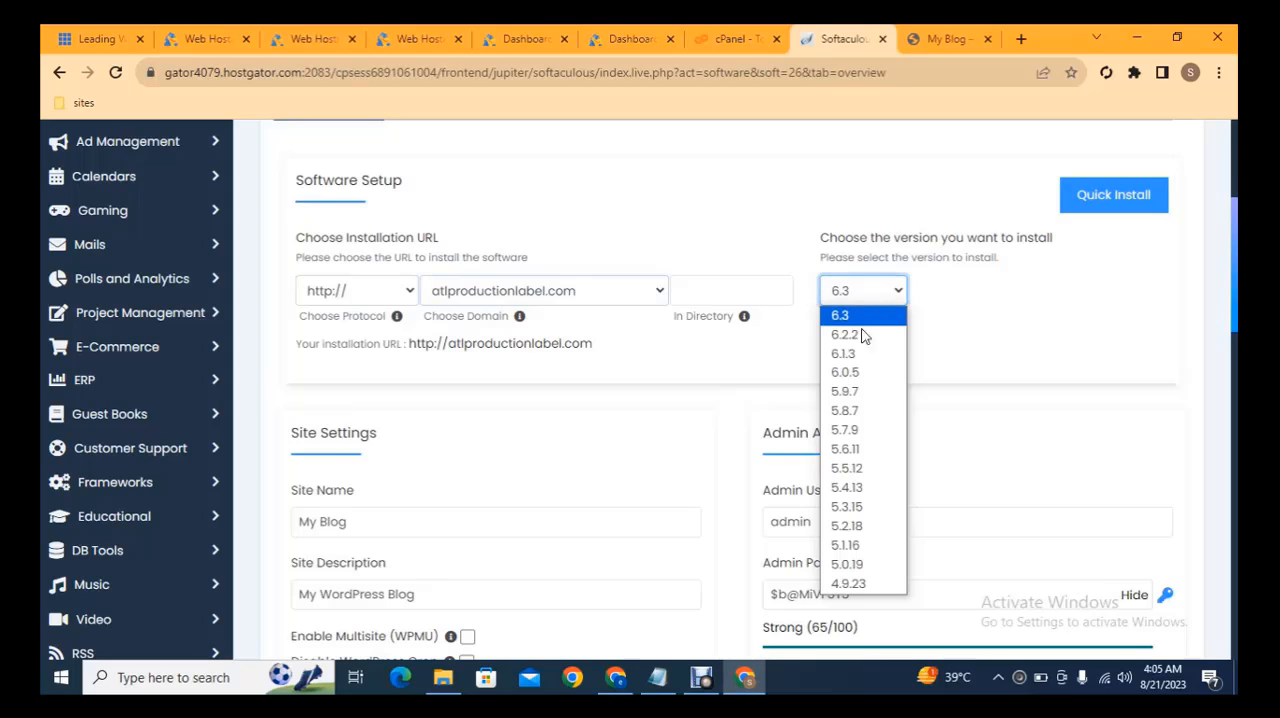
{"action": "left_click", "coordinate": [705, 295]}
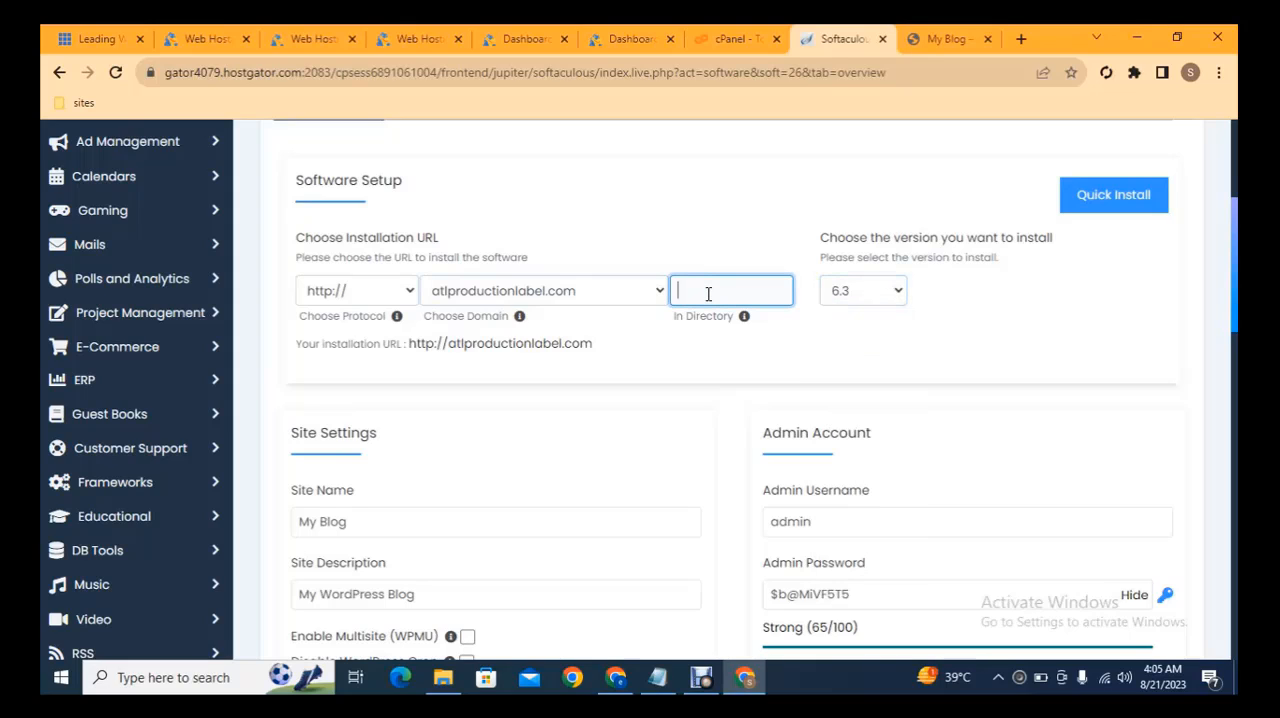
{"action": "type", "text": "wp"}
Review the installation form's site settings, admin account, language, plugin and theme options down to the install area
{"action": "scroll", "coordinate": [1056, 328], "scroll_direction": "down", "scroll_amount": 2}
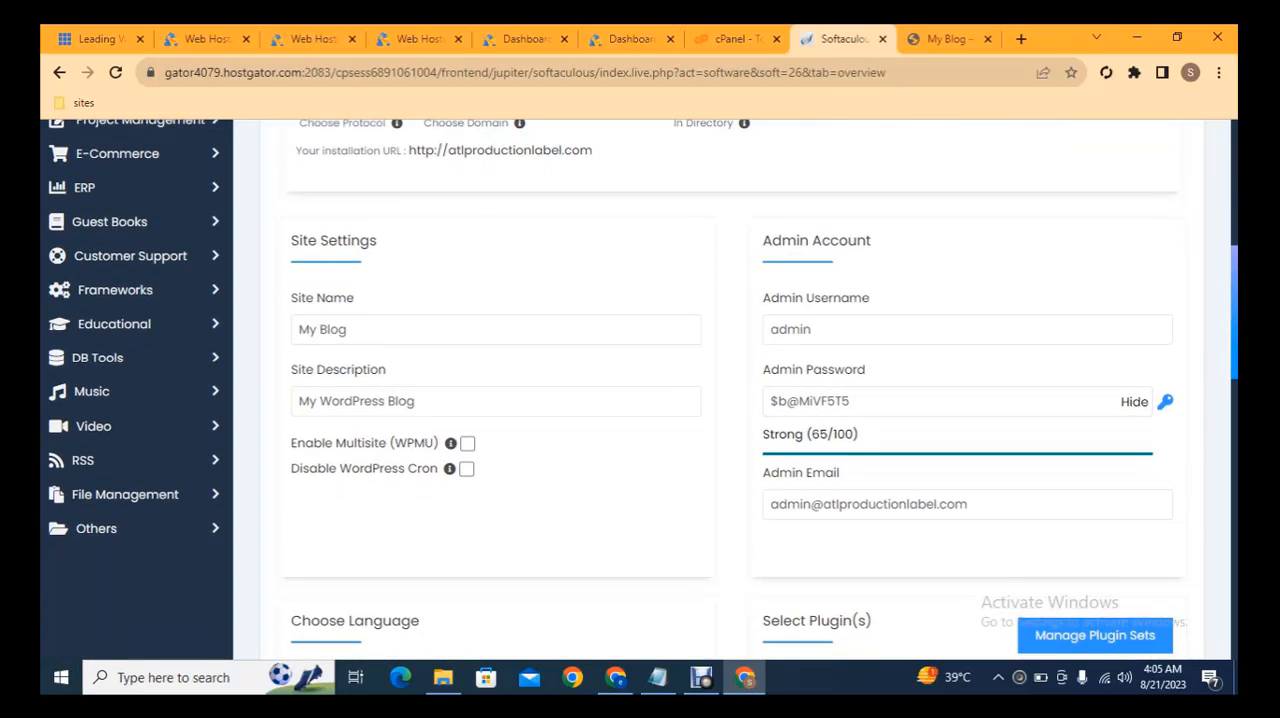
{"action": "left_click_drag", "start_coordinate": [772, 332], "coordinate": [903, 329]}
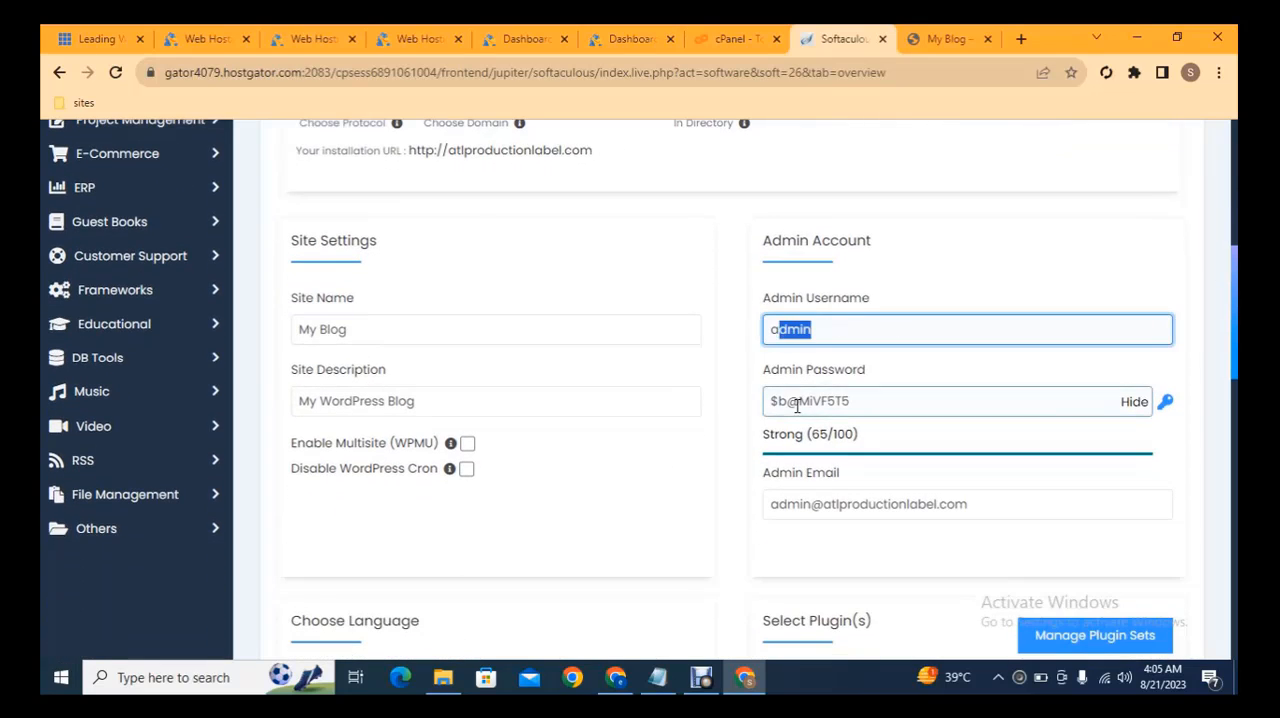
{"action": "scroll", "coordinate": [1236, 312], "scroll_direction": "down", "scroll_amount": 1}
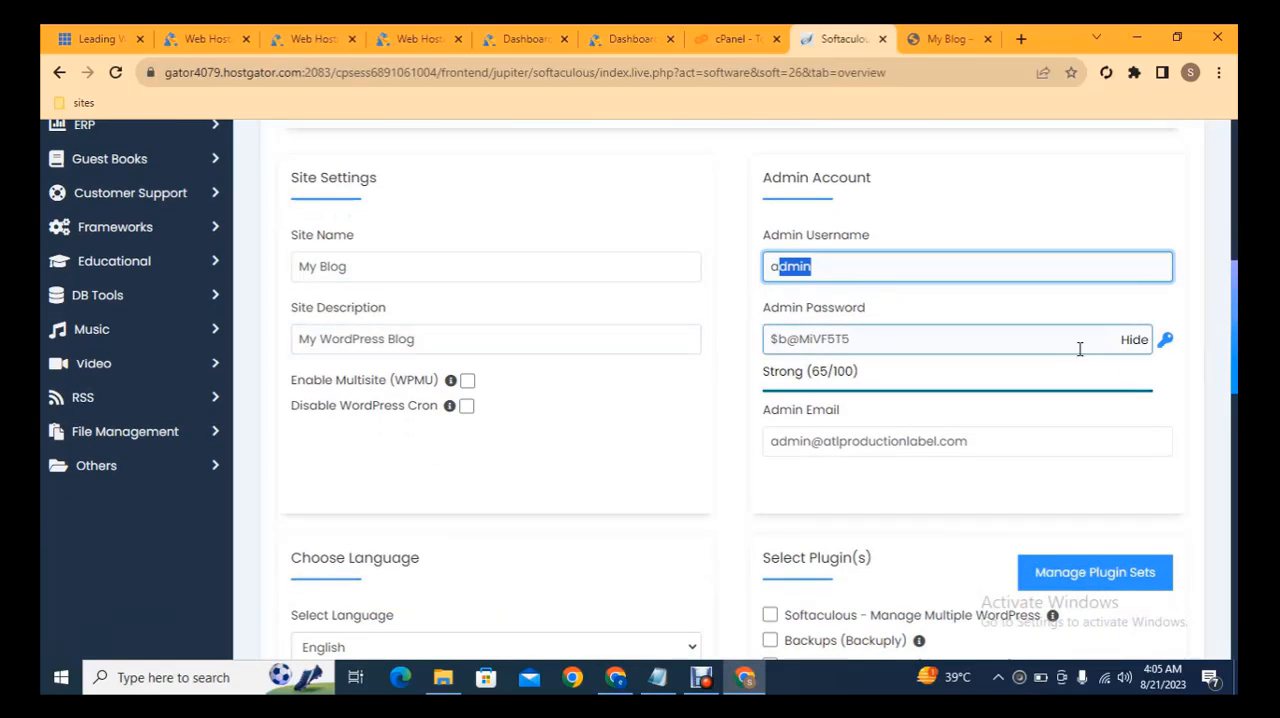
{"action": "scroll", "coordinate": [1236, 320], "scroll_direction": "down", "scroll_amount": 2}
{"action": "scroll", "coordinate": [1236, 320], "scroll_direction": "down", "scroll_amount": 2}
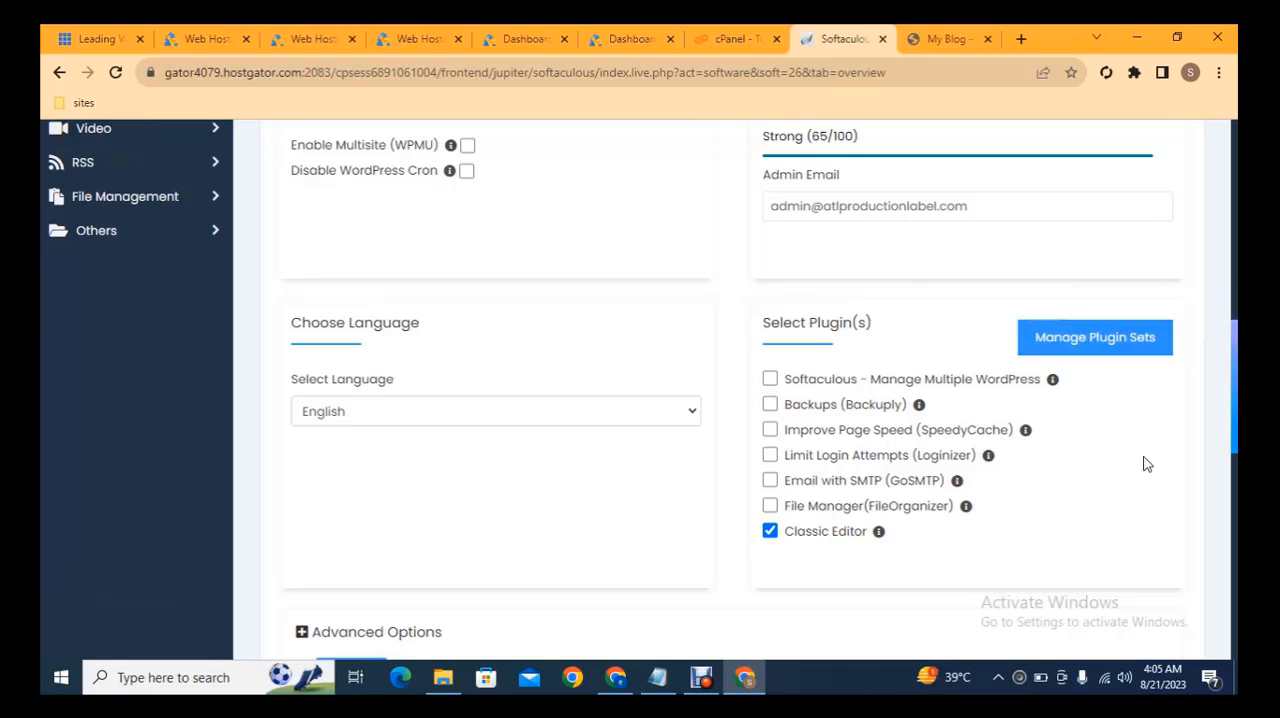
{"action": "scroll", "coordinate": [1147, 464], "scroll_direction": "down", "scroll_amount": 6}
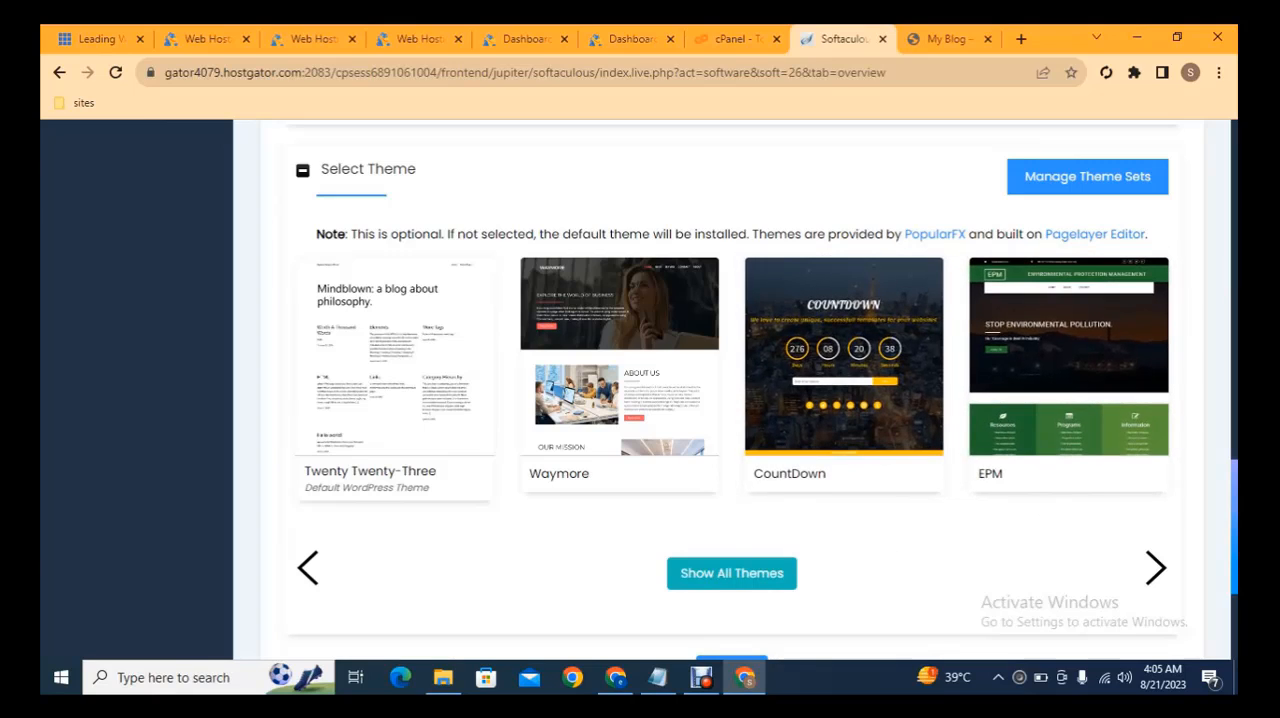
{"action": "scroll", "coordinate": [730, 400], "scroll_direction": "down", "scroll_amount": 2}
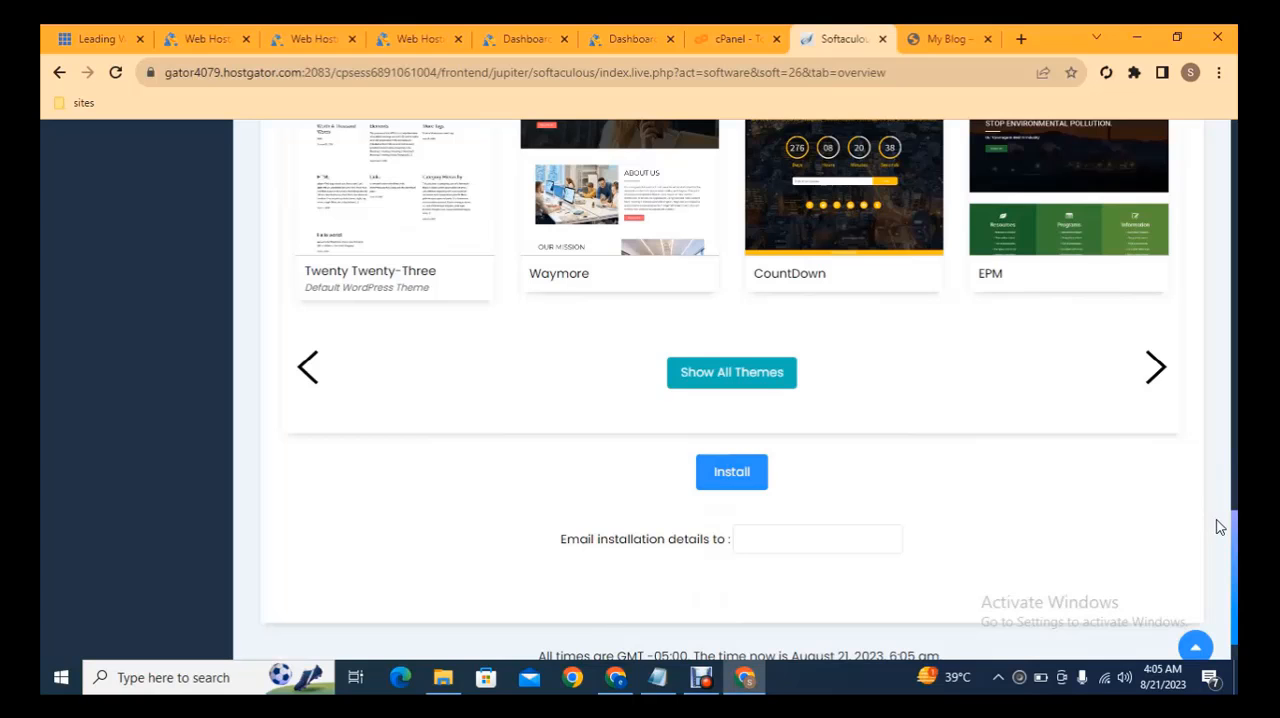
{"action": "left_click_drag", "start_coordinate": [1236, 541], "coordinate": [1213, 148]}
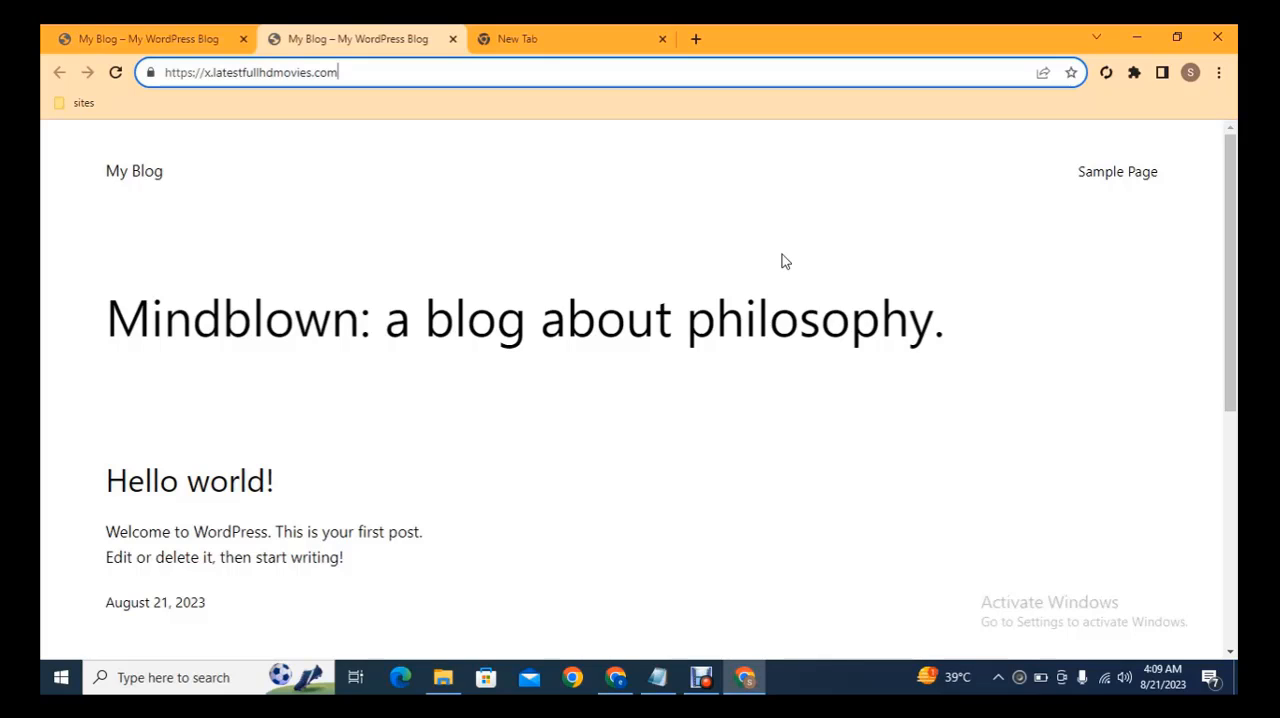
{"action": "left_click", "coordinate": [570, 32]}
{"action": "type", "text": "wp"}
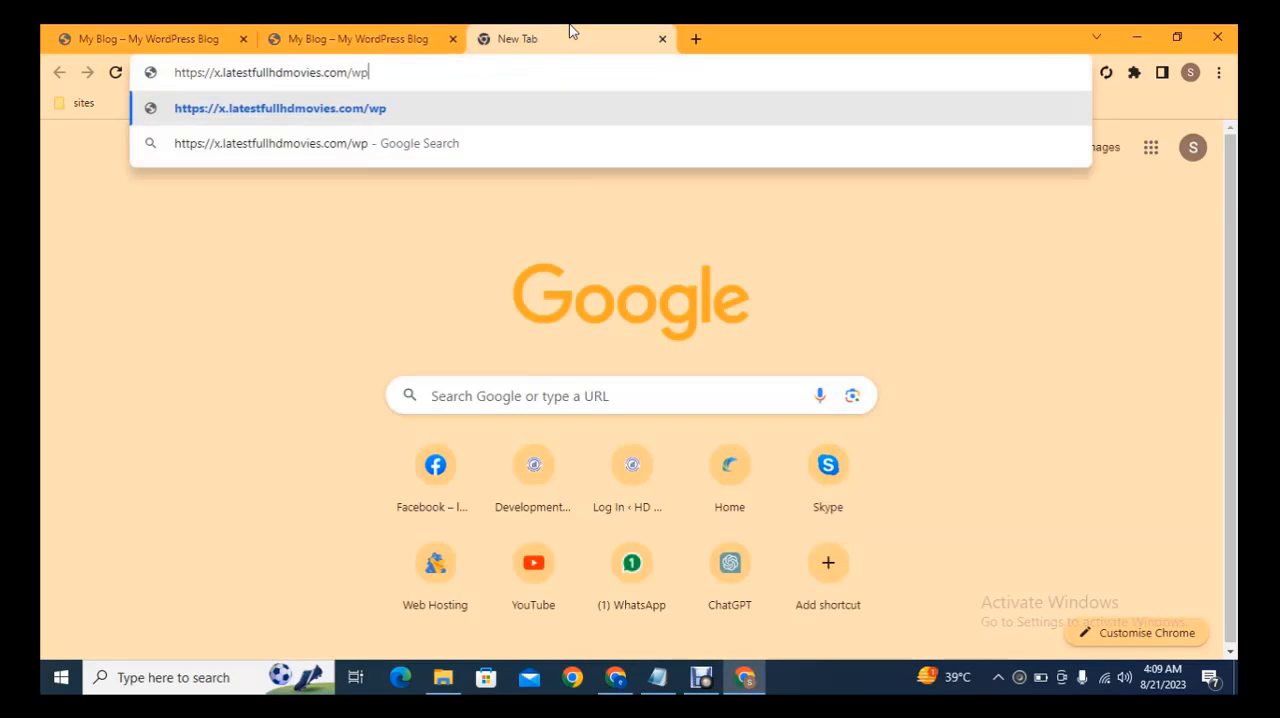
{"action": "type", "text": "-admin"}
{"action": "key", "text": "Return"}
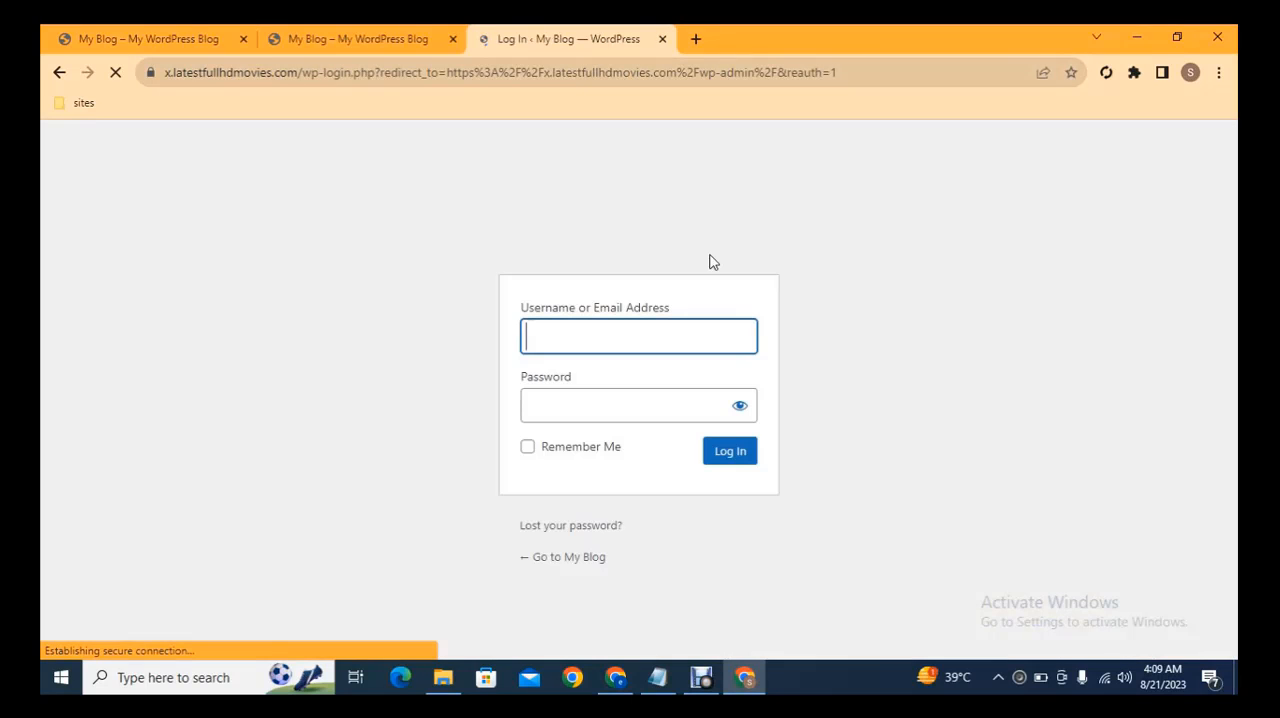
Enter the username admin and the account password, and log in to the WordPress dashboard
{"action": "type", "text": "admin"}
{"action": "key", "text": "Tab"}
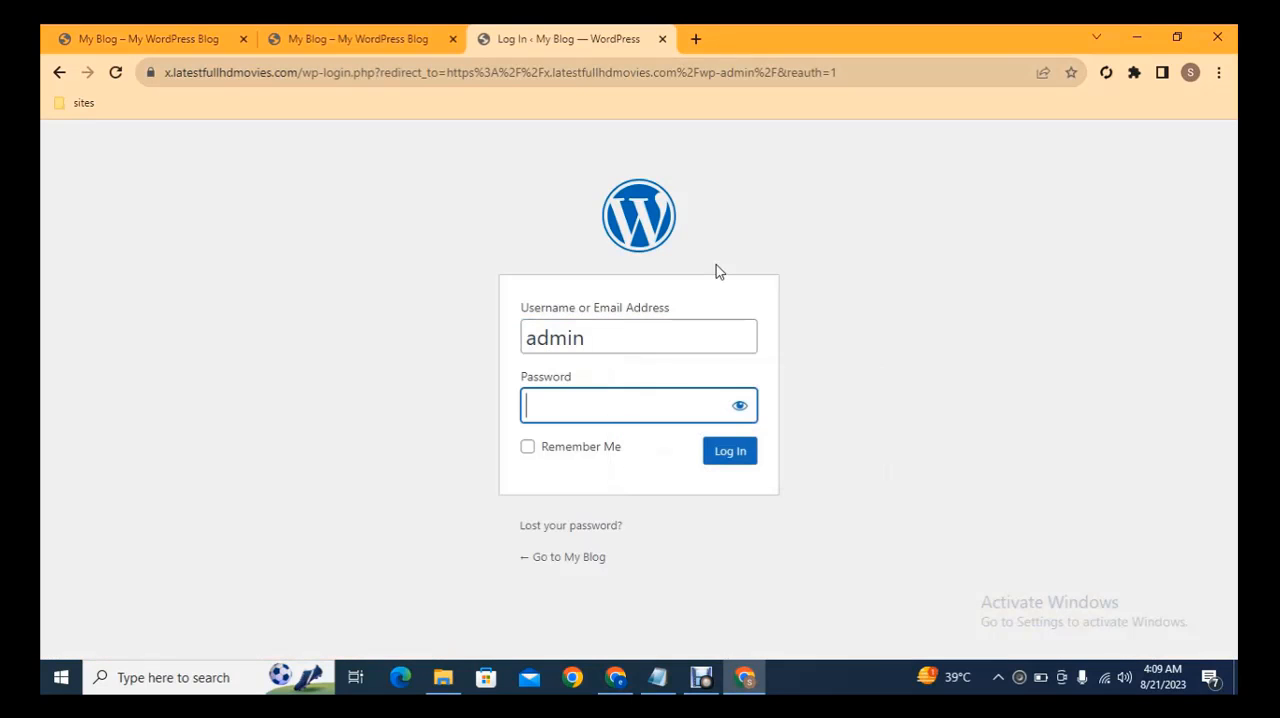
{"action": "left_click", "coordinate": [663, 347]}
{"action": "left_click", "coordinate": [690, 392]}
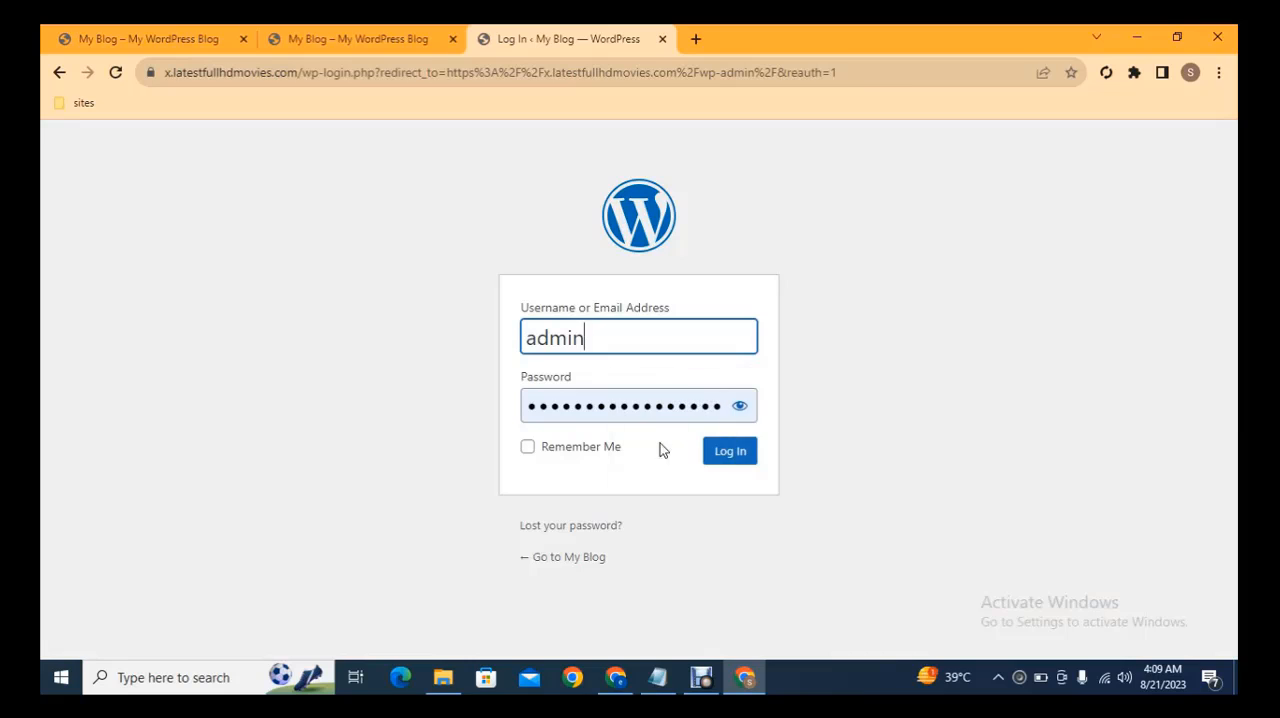
{"action": "left_click", "coordinate": [727, 452]}
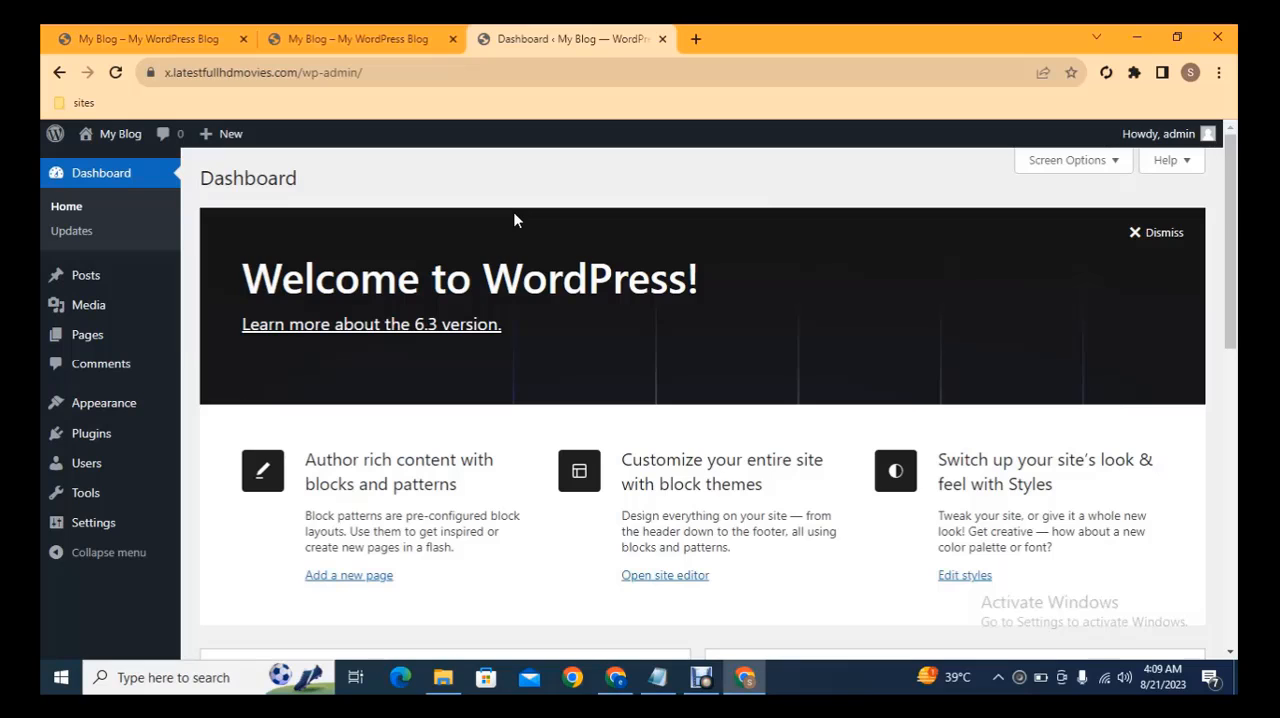
Open the site's installed themes in a new tab, and from there open the Add Themes page in another tab
{"action": "mouse_move", "coordinate": [110, 405]}
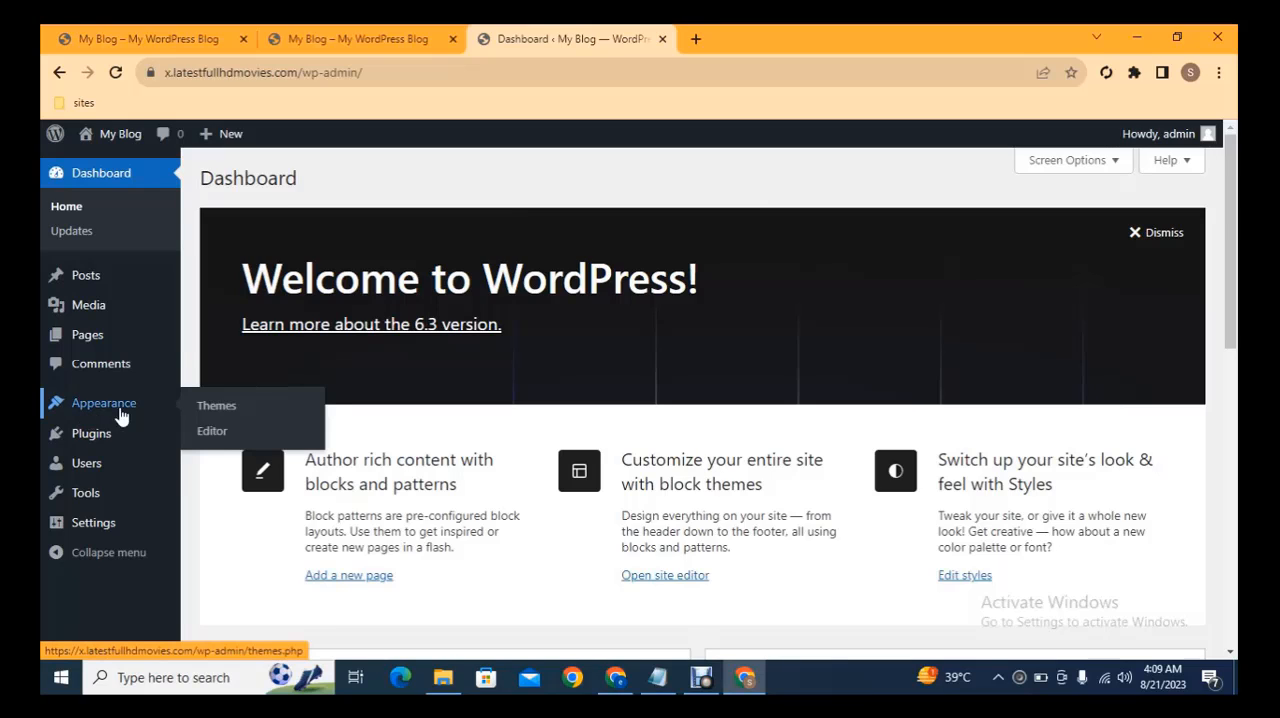
{"action": "middle_click", "coordinate": [212, 408]}
{"action": "left_click", "coordinate": [715, 48]}
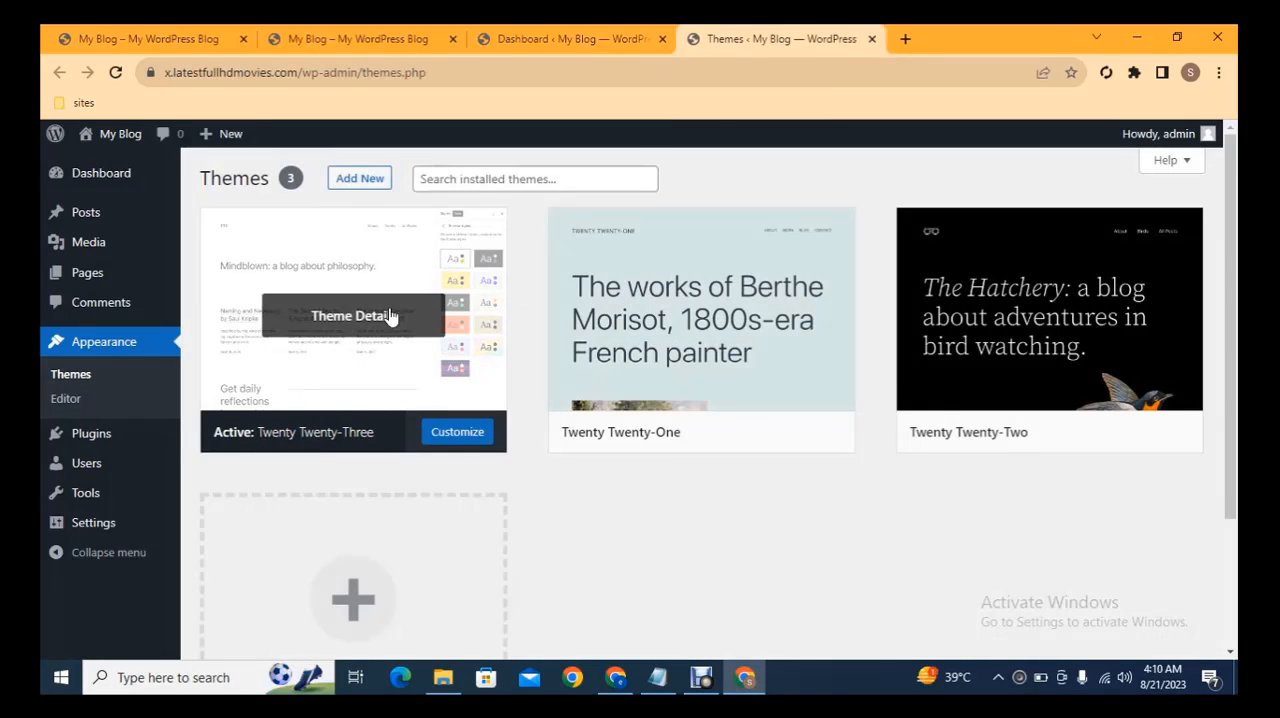
{"action": "middle_click", "coordinate": [367, 196]}
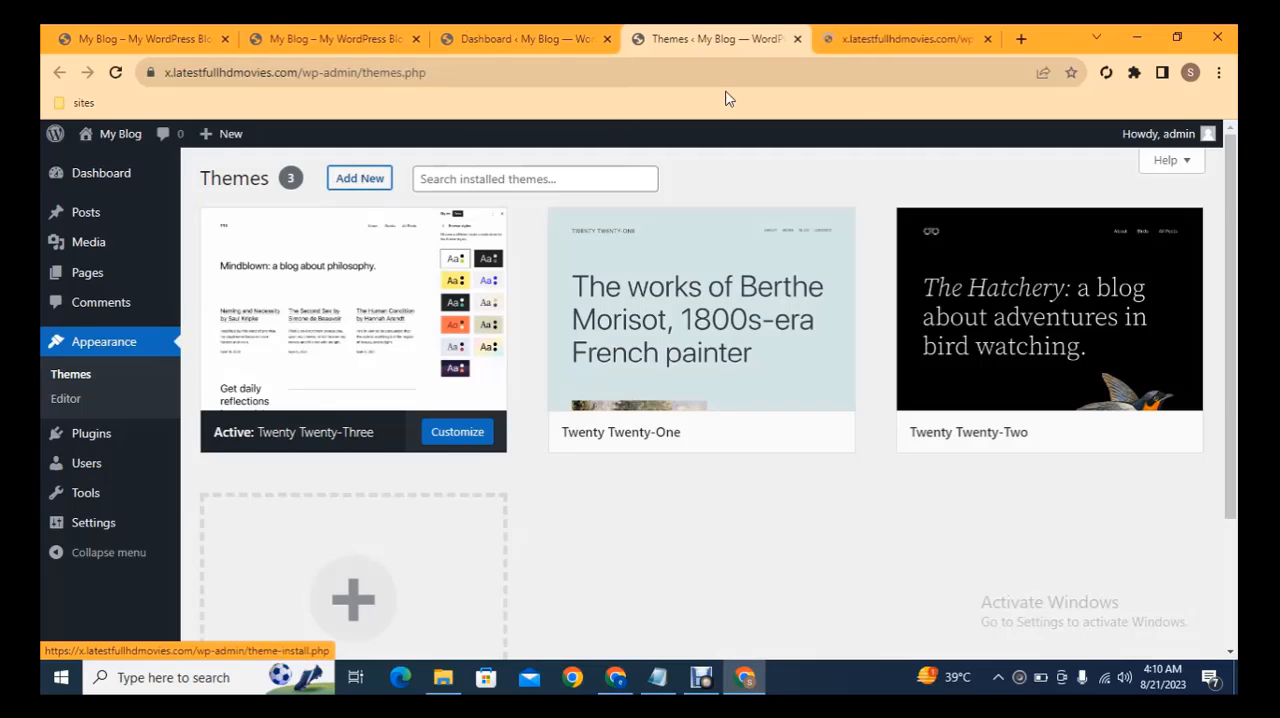
{"action": "left_click", "coordinate": [866, 38]}
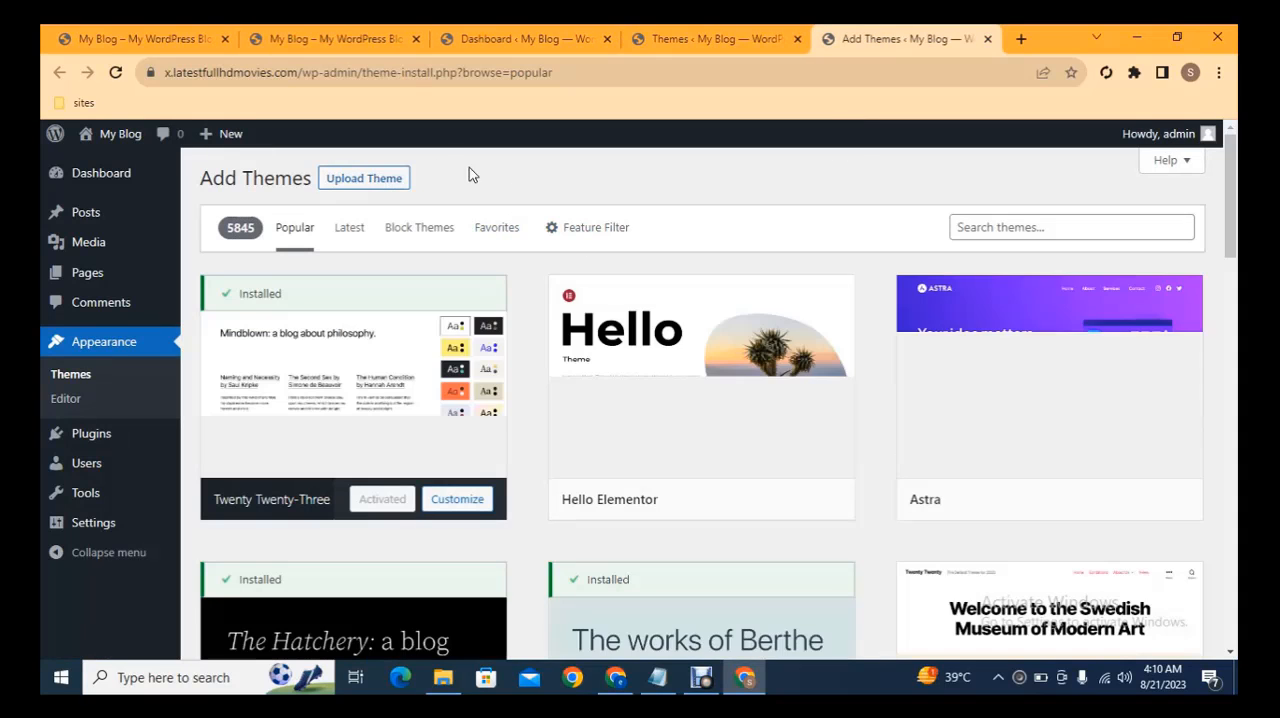
Install the Astra theme from the popular themes and activate it
{"action": "left_click", "coordinate": [373, 187]}
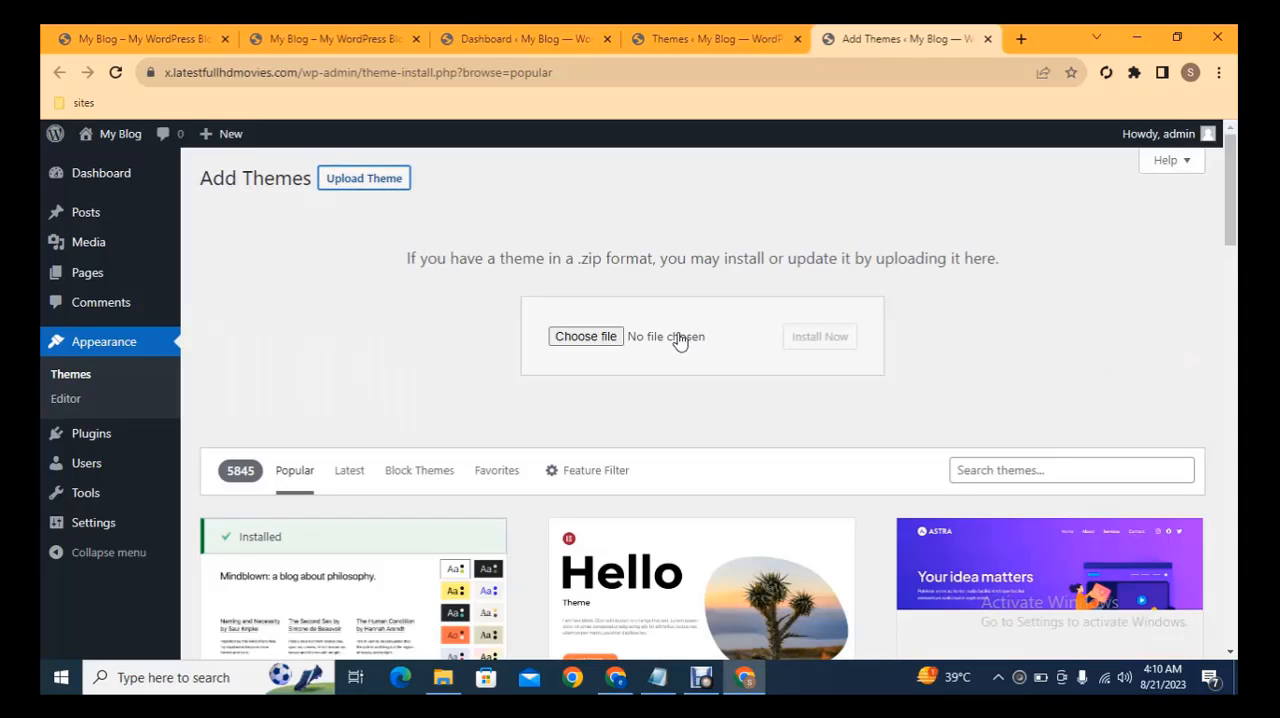
{"action": "scroll", "coordinate": [1206, 235], "scroll_direction": "down", "scroll_amount": 3}
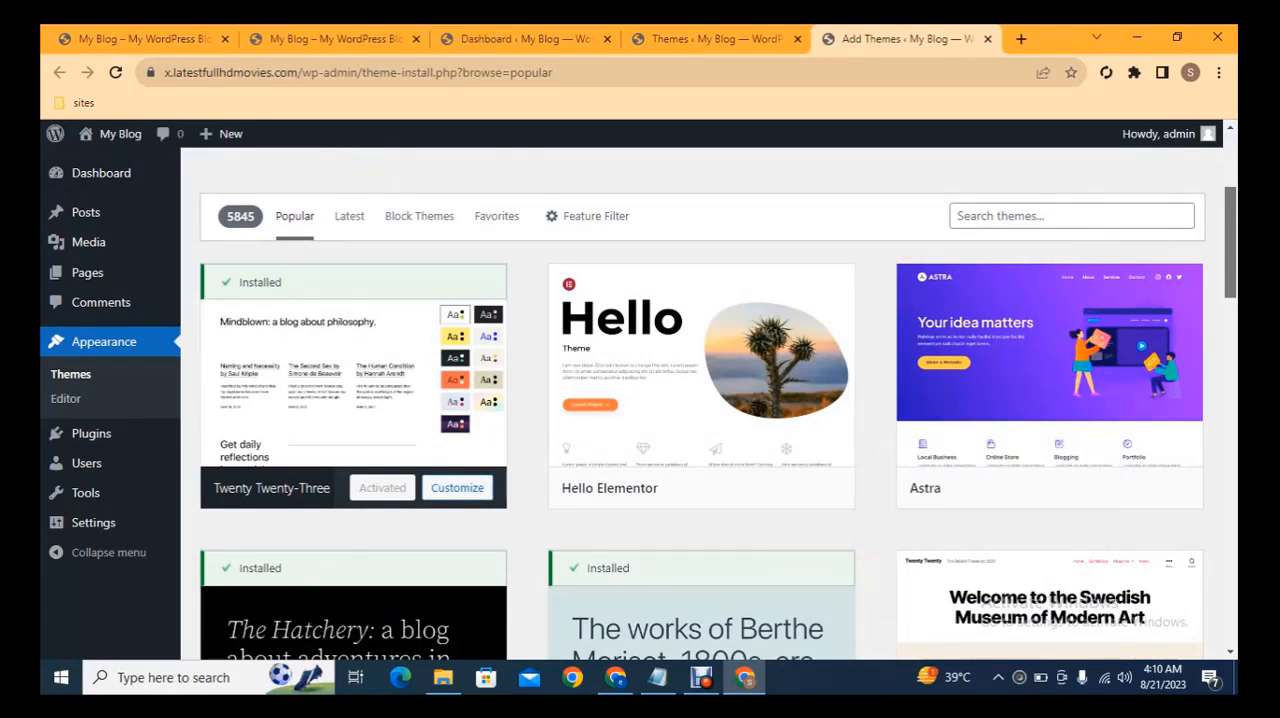
{"action": "left_click_drag", "start_coordinate": [1230, 240], "coordinate": [1230, 238]}
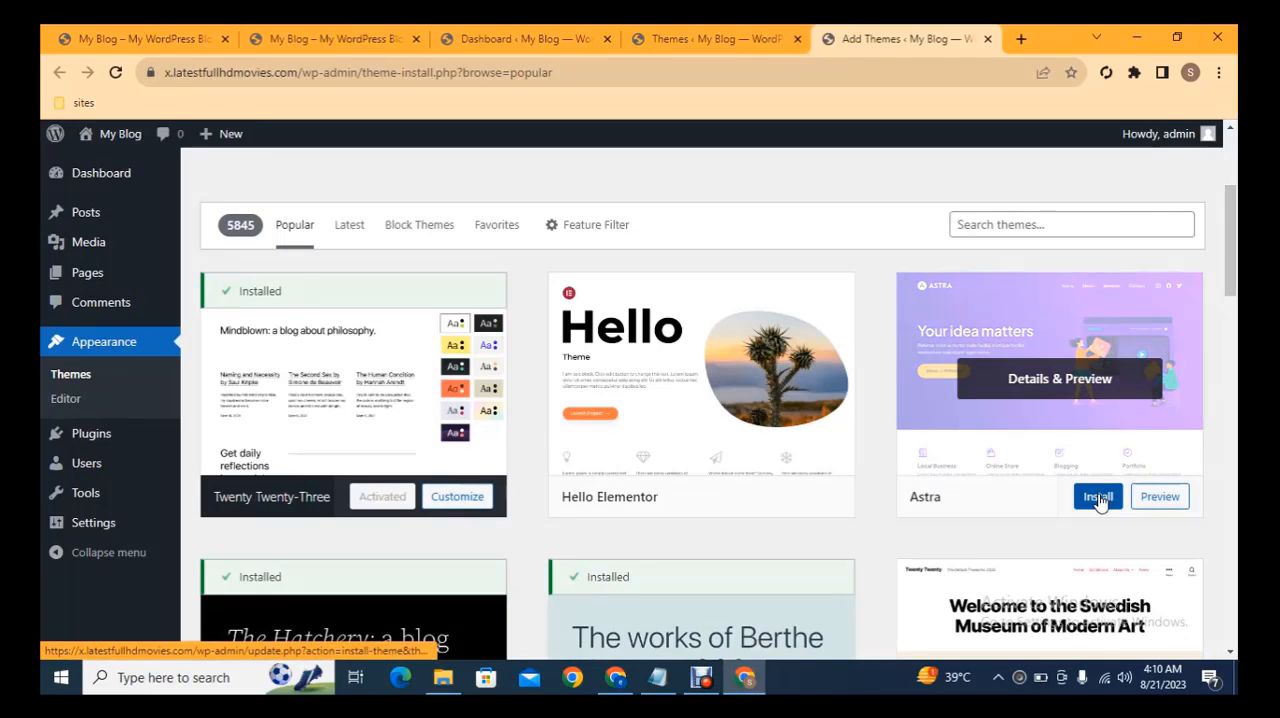
{"action": "left_click", "coordinate": [1099, 498]}
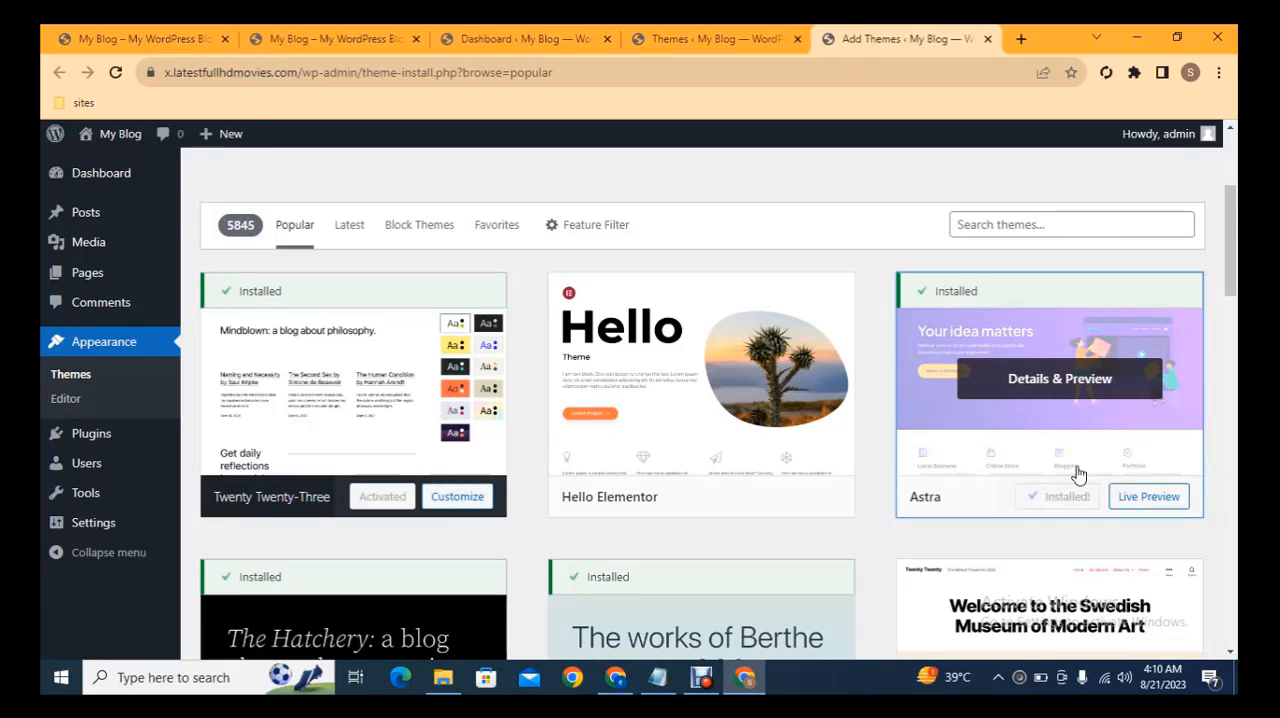
{"action": "left_click", "coordinate": [1070, 496]}
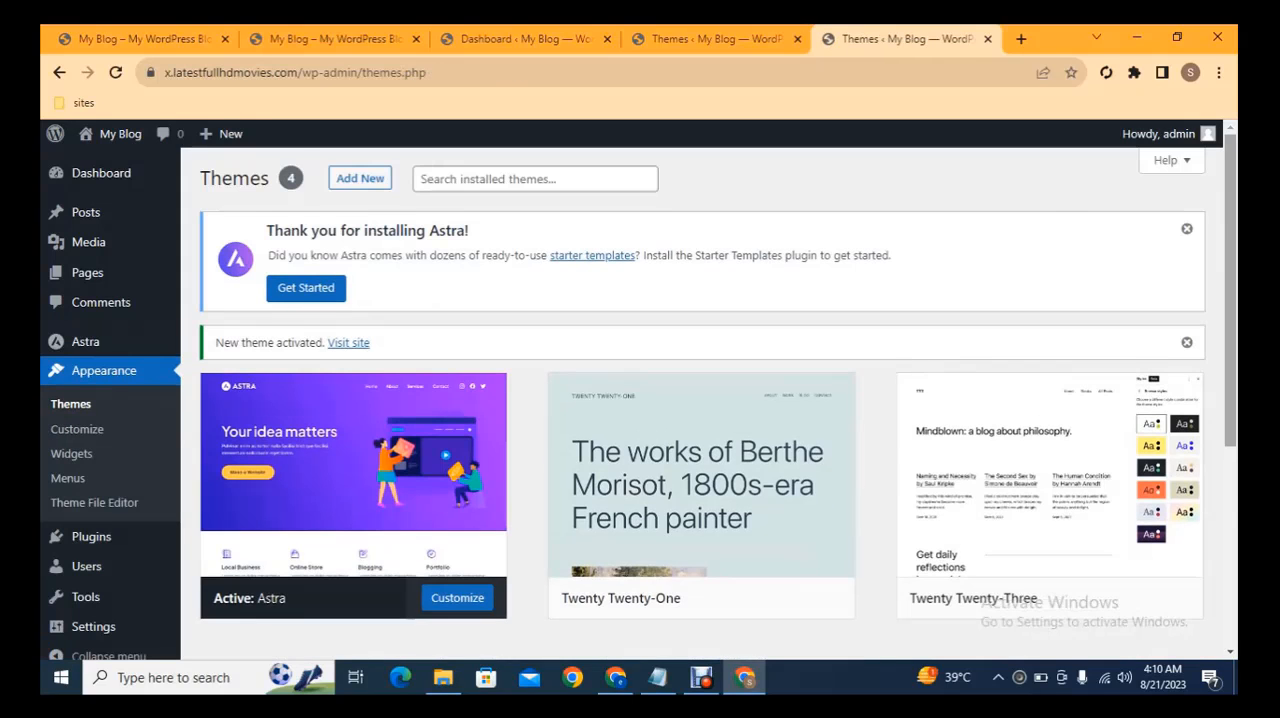
Open the Add Plugins page in a new tab and install the Classic Editor and Classic Widgets plugins
{"action": "scroll", "coordinate": [113, 498], "scroll_direction": "down", "scroll_amount": 2}
{"action": "mouse_move", "coordinate": [100, 522]}
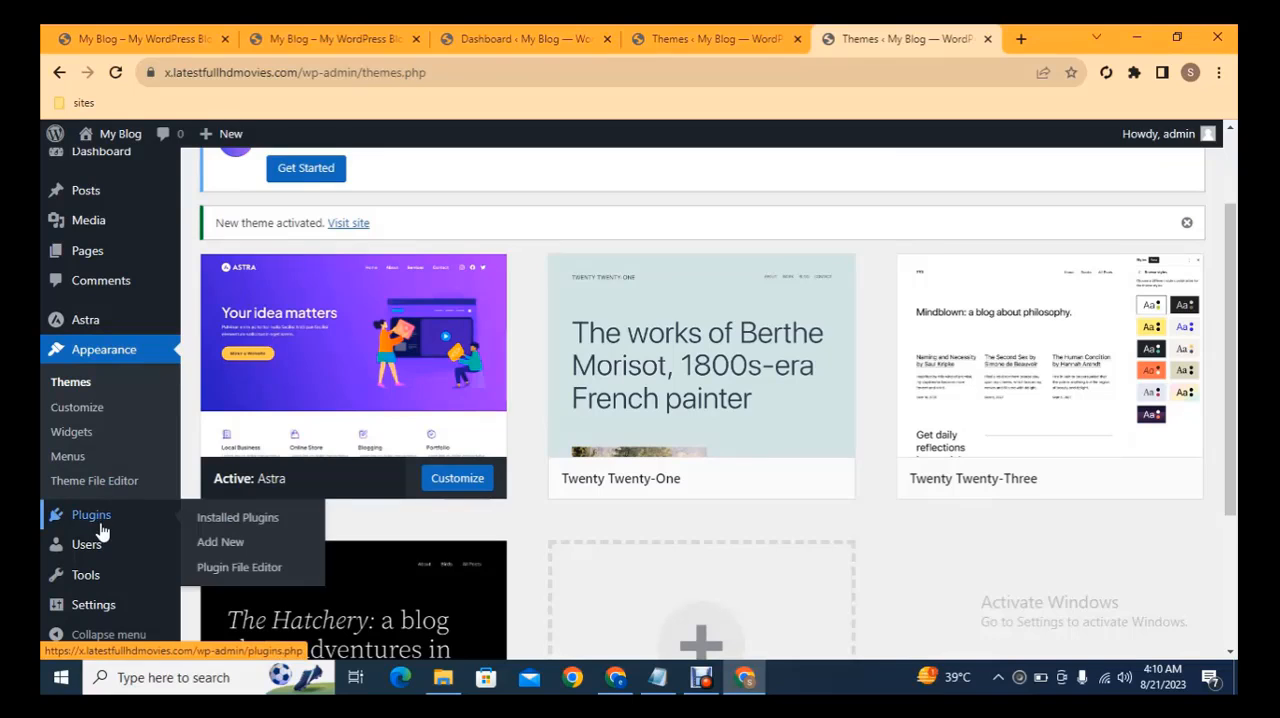
{"action": "middle_click", "coordinate": [222, 543]}
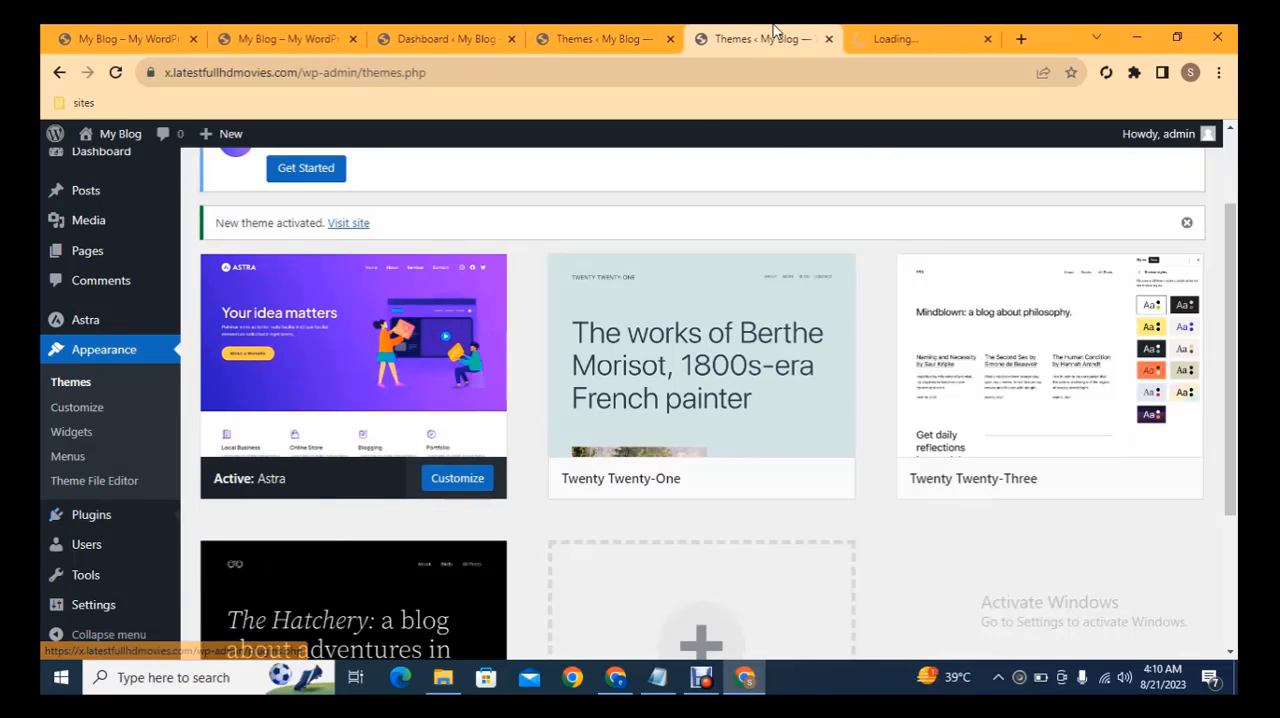
{"action": "left_click", "coordinate": [906, 38]}
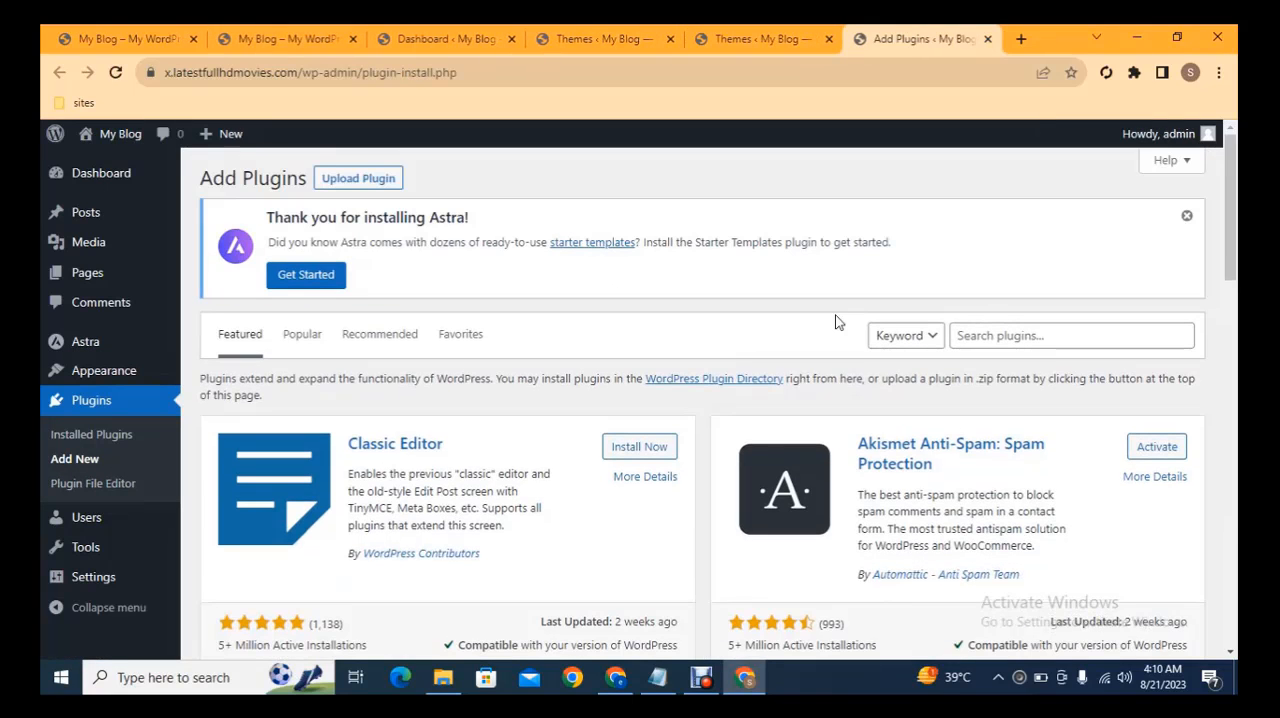
{"action": "scroll", "coordinate": [1236, 220], "scroll_direction": "down", "scroll_amount": 2}
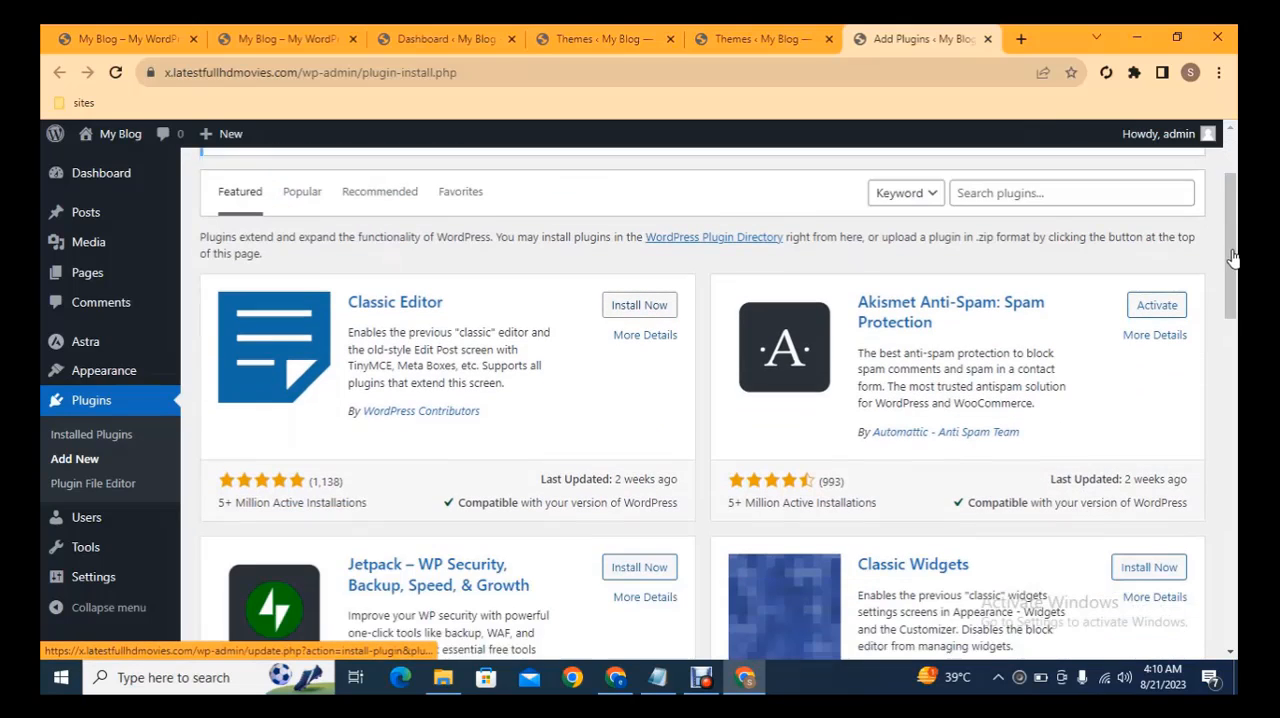
{"action": "left_click", "coordinate": [630, 285]}
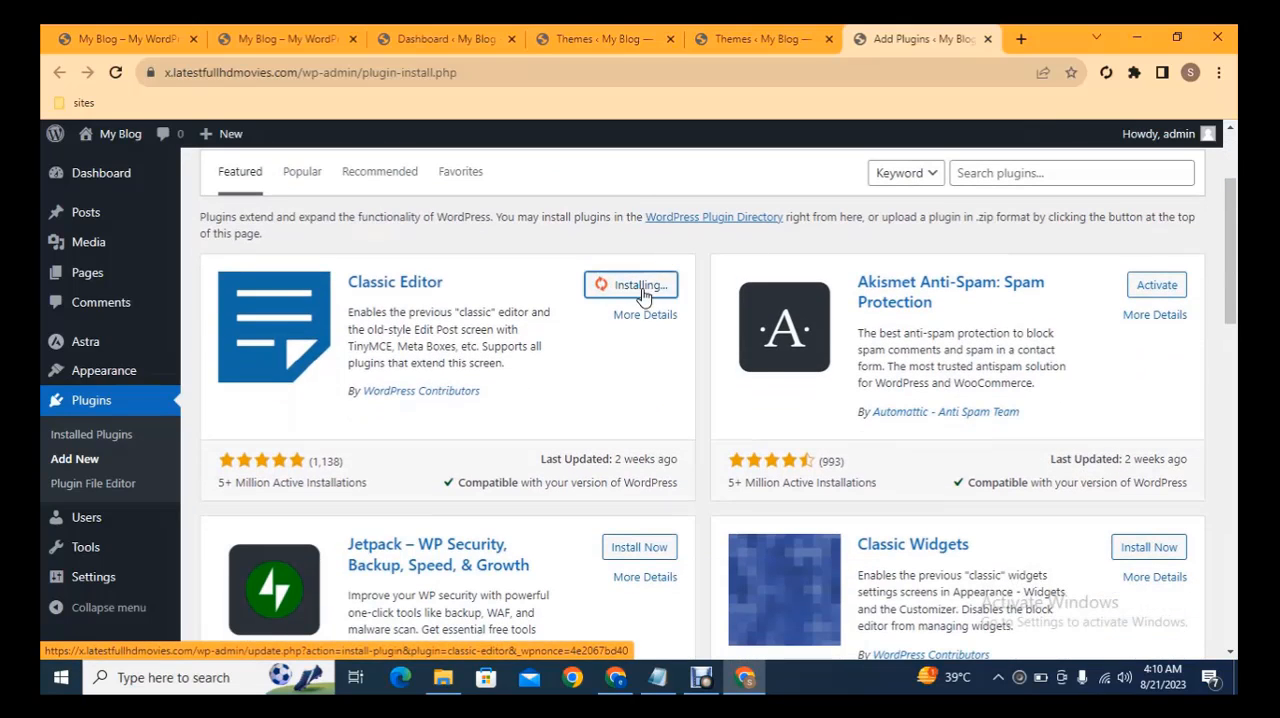
{"action": "left_click", "coordinate": [1148, 547]}
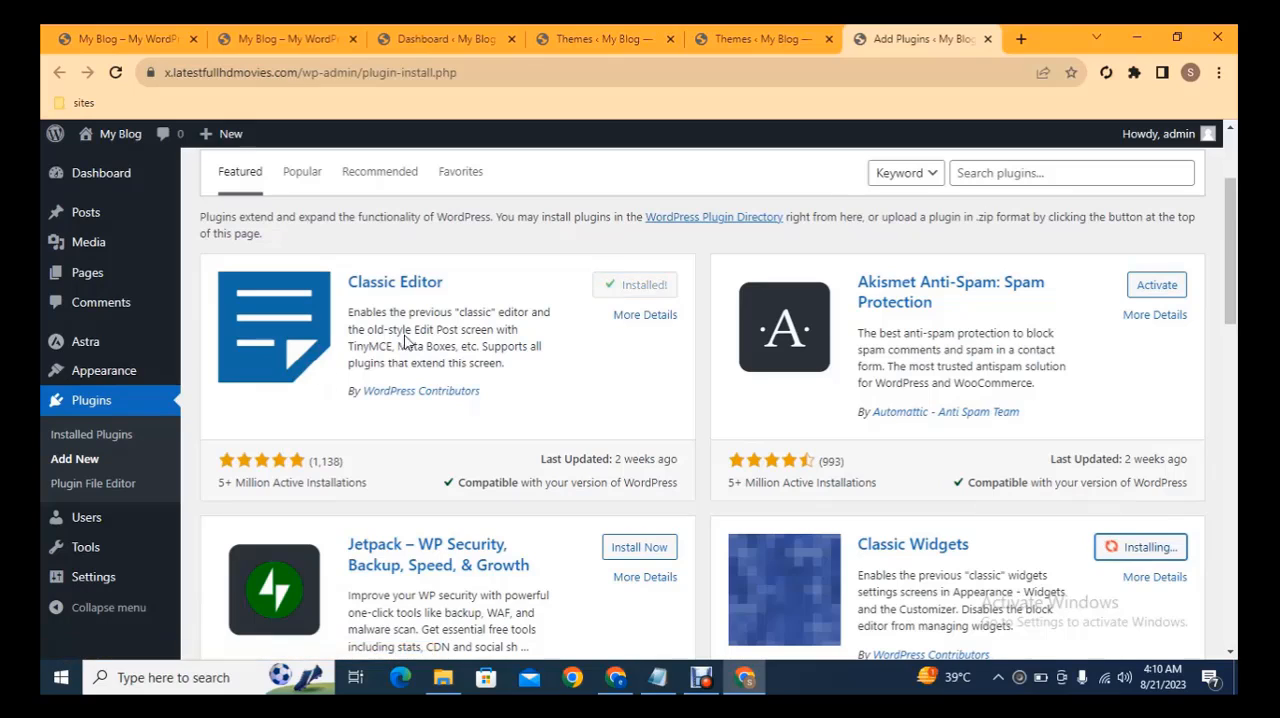
Open two more Add Plugins pages in background tabs, and install Really Simple SSL by searching plugins for "really"
{"action": "middle_click", "coordinate": [119, 466]}
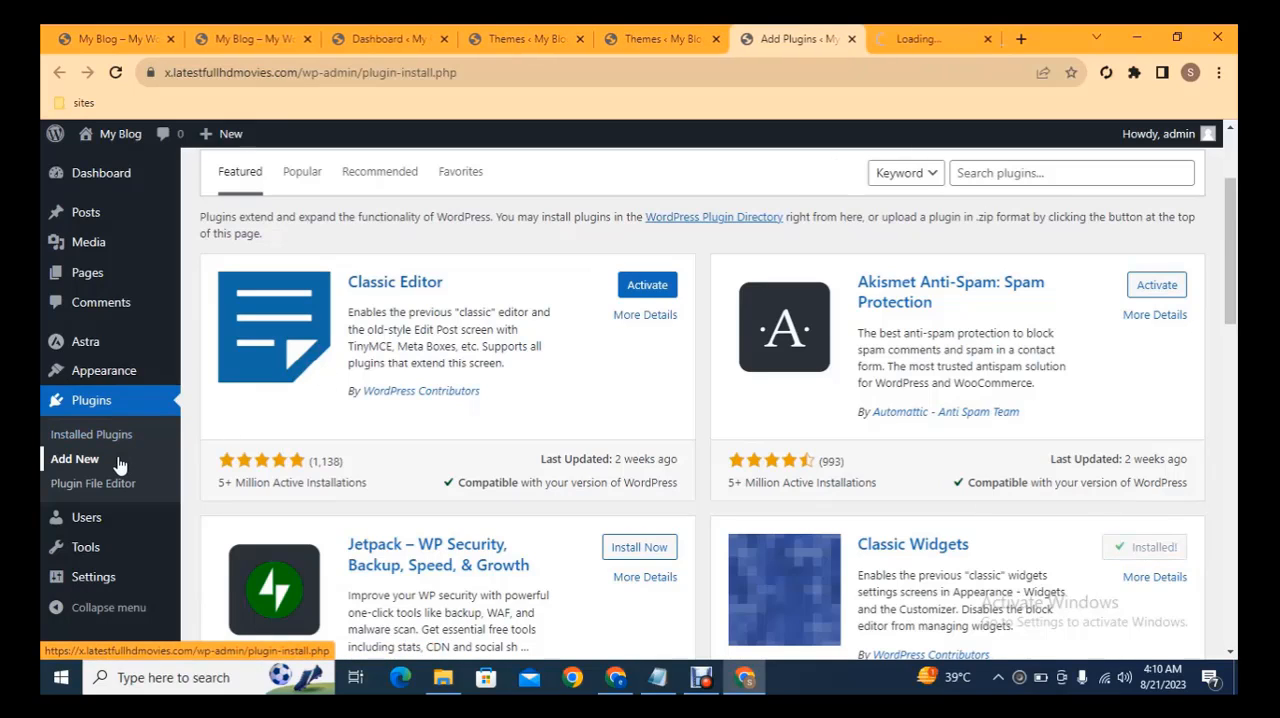
{"action": "middle_click", "coordinate": [848, 282]}
{"action": "left_click", "coordinate": [1011, 172]}
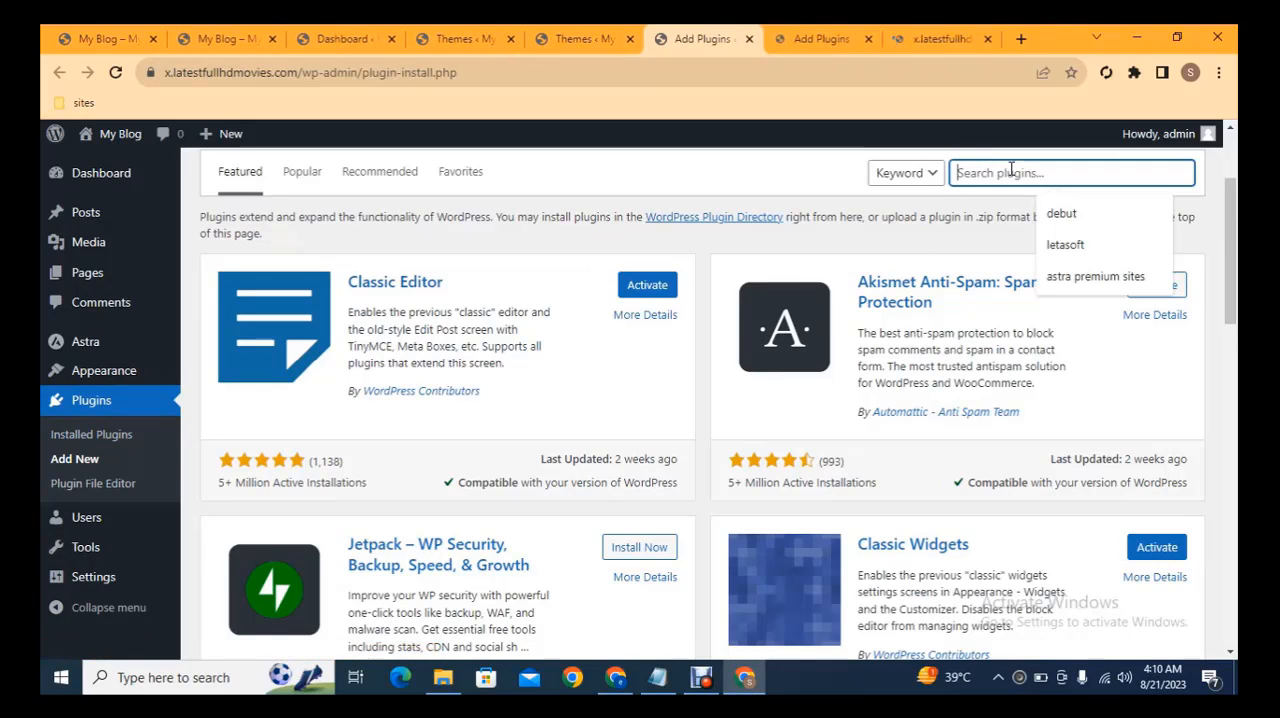
{"action": "type", "text": "really"}
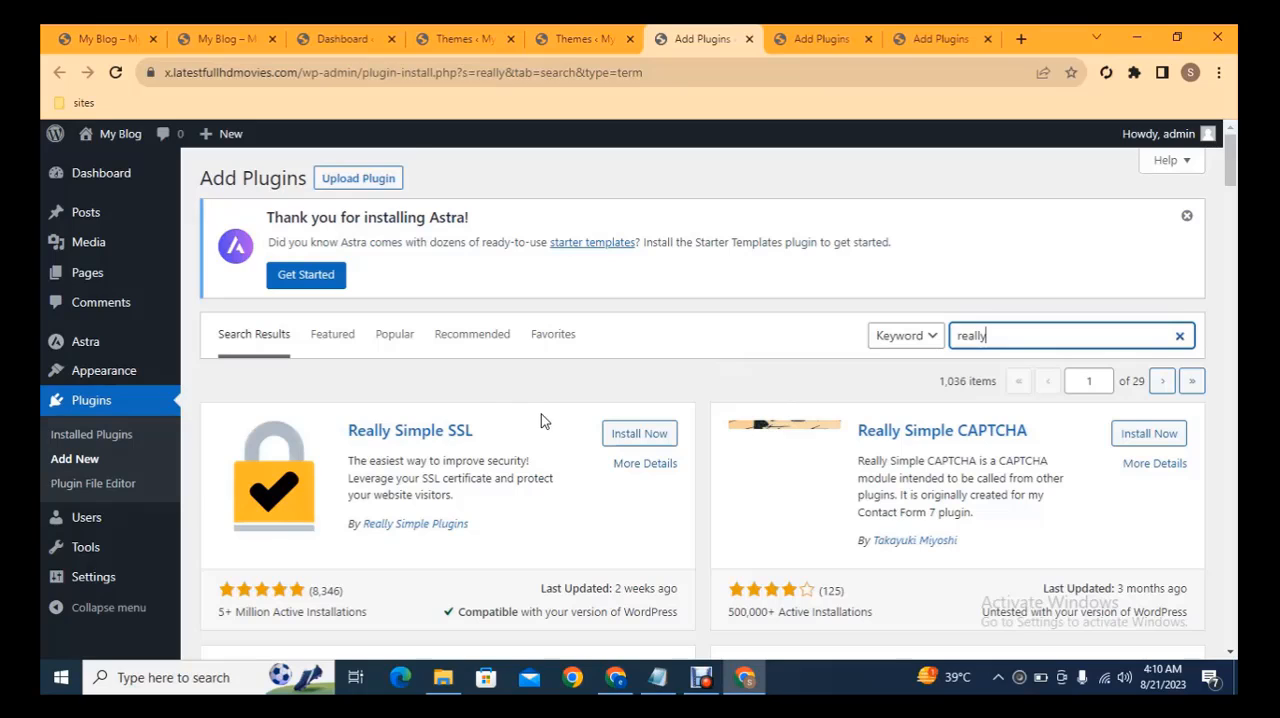
{"action": "left_click", "coordinate": [634, 434]}
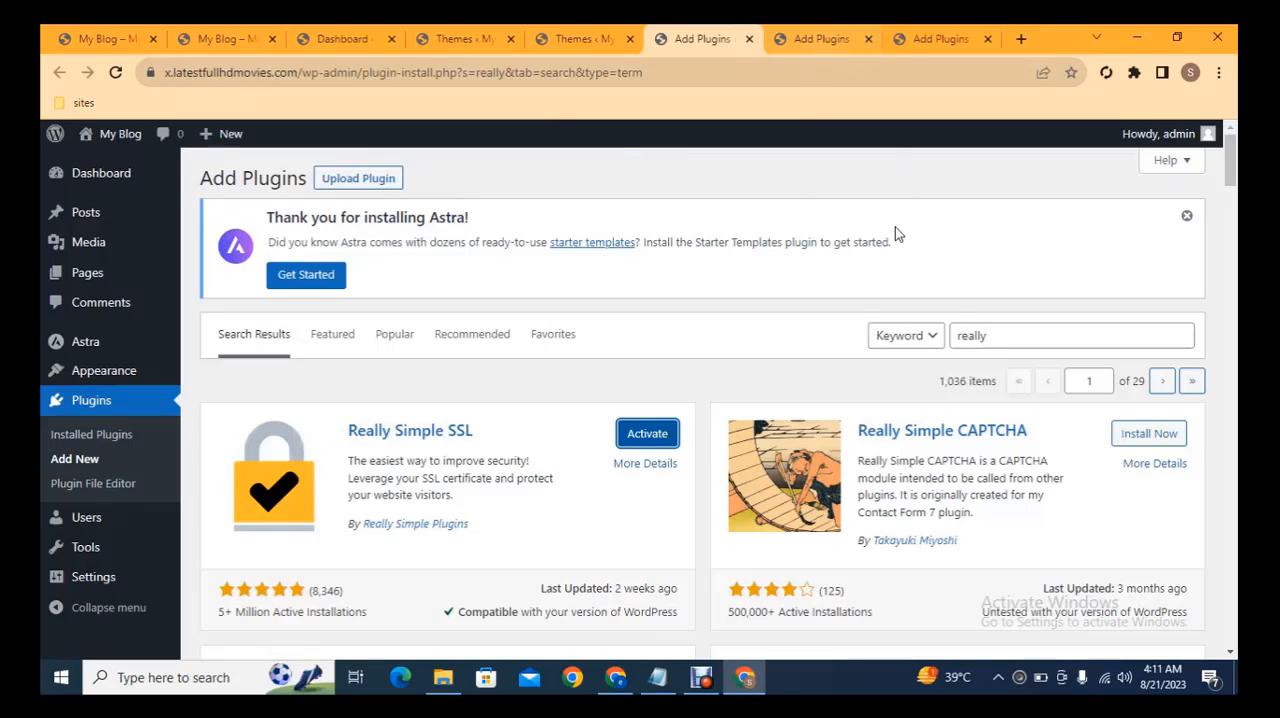
Start a plugin upload in the second Add Plugins tab and browse to the resources folder on Local Disk (D:)
{"action": "left_click", "coordinate": [840, 39]}
{"action": "left_click", "coordinate": [390, 177]}
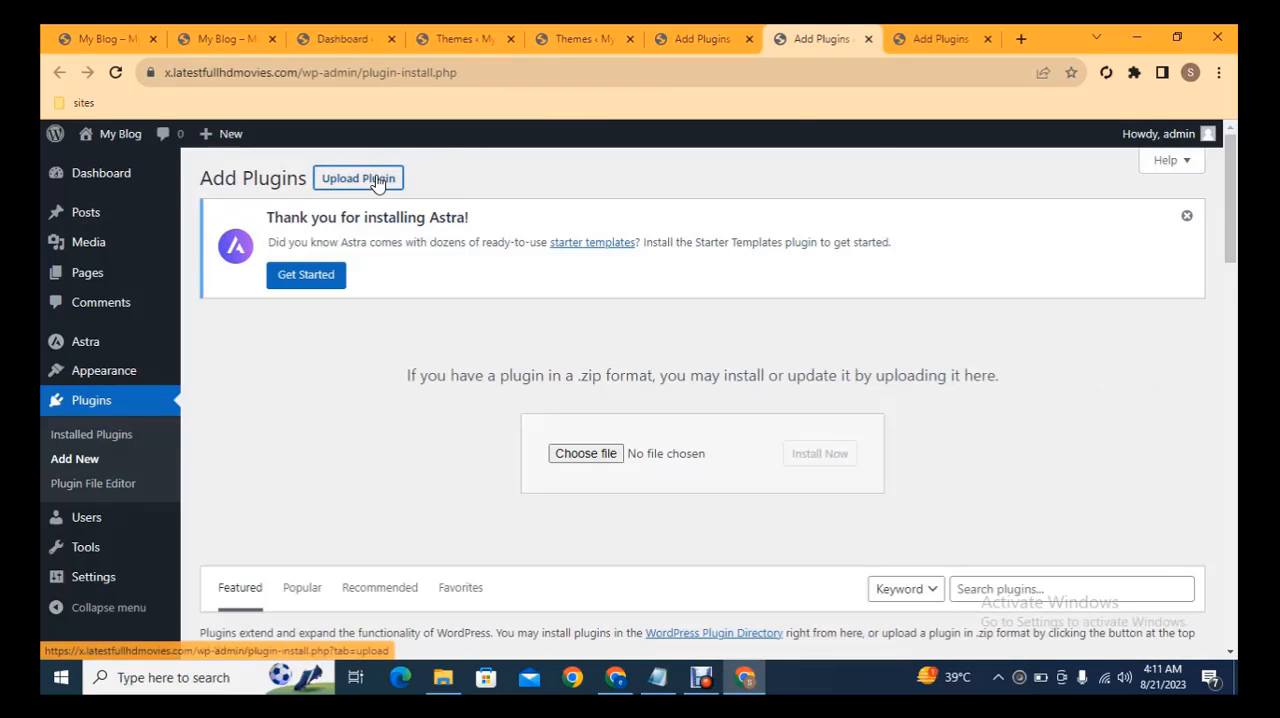
{"action": "left_click", "coordinate": [586, 454]}
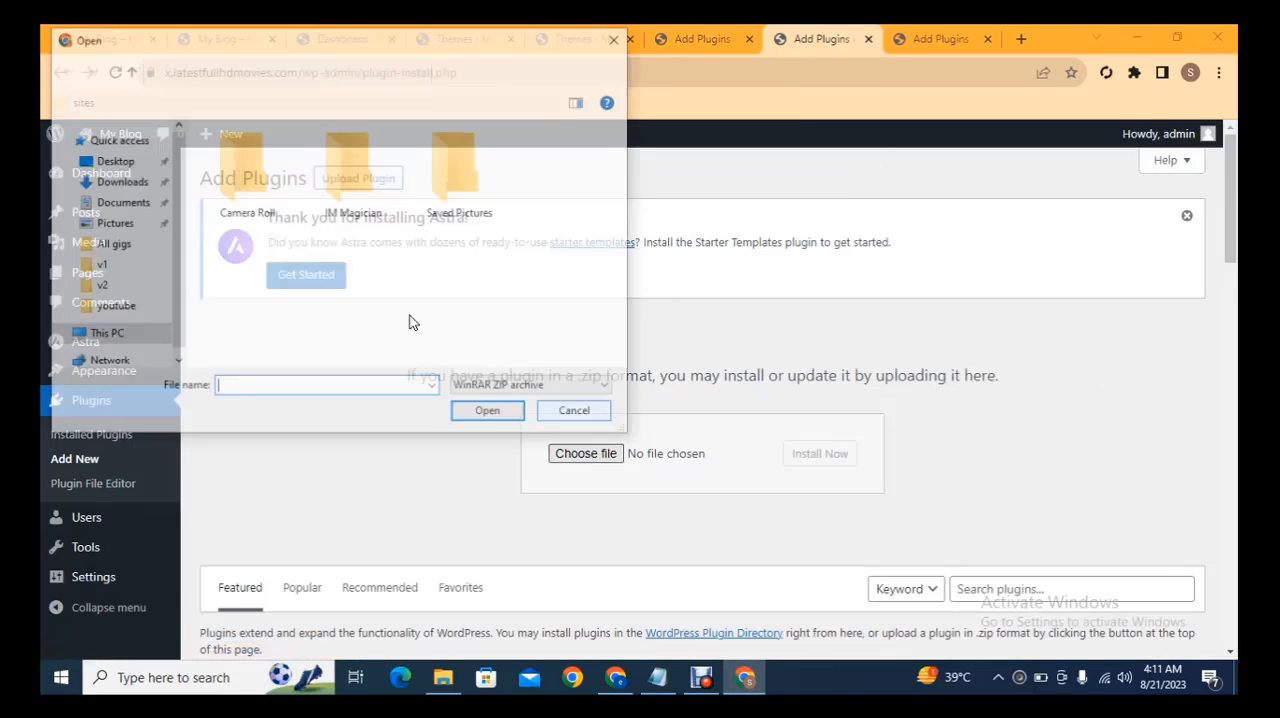
{"action": "left_click", "coordinate": [88, 340]}
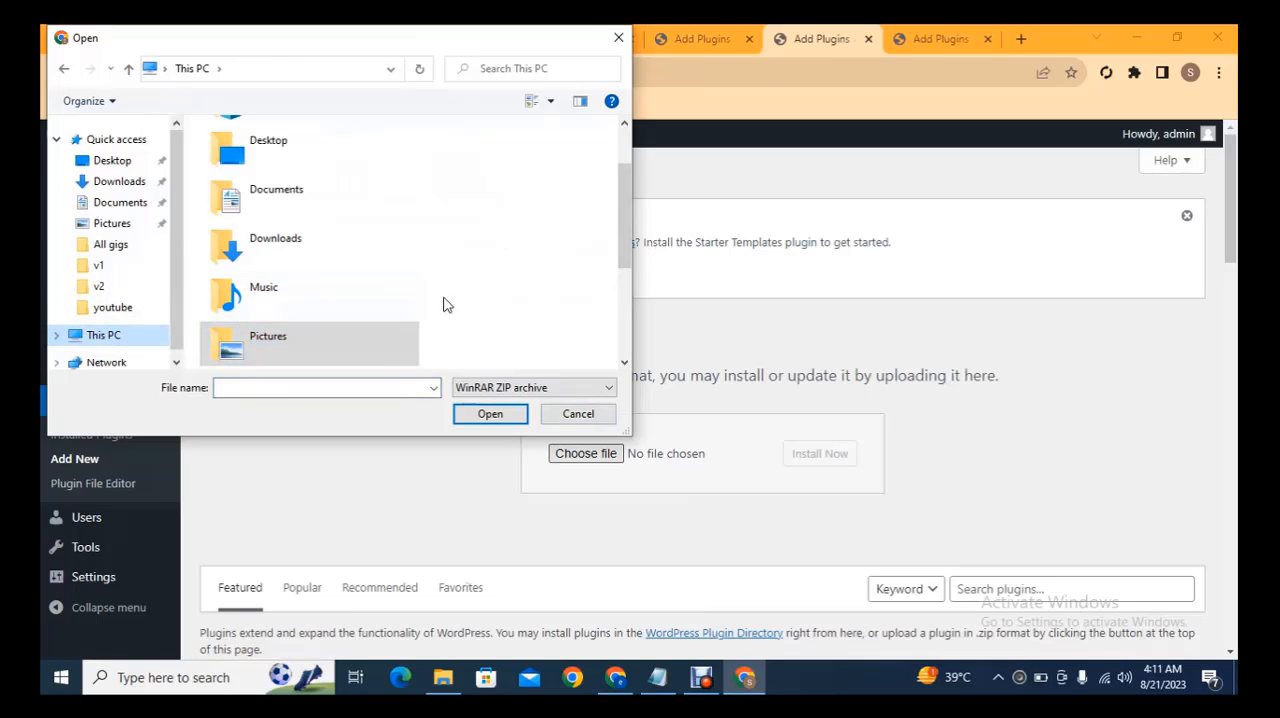
{"action": "scroll", "coordinate": [623, 291], "scroll_direction": "down", "scroll_amount": 5}
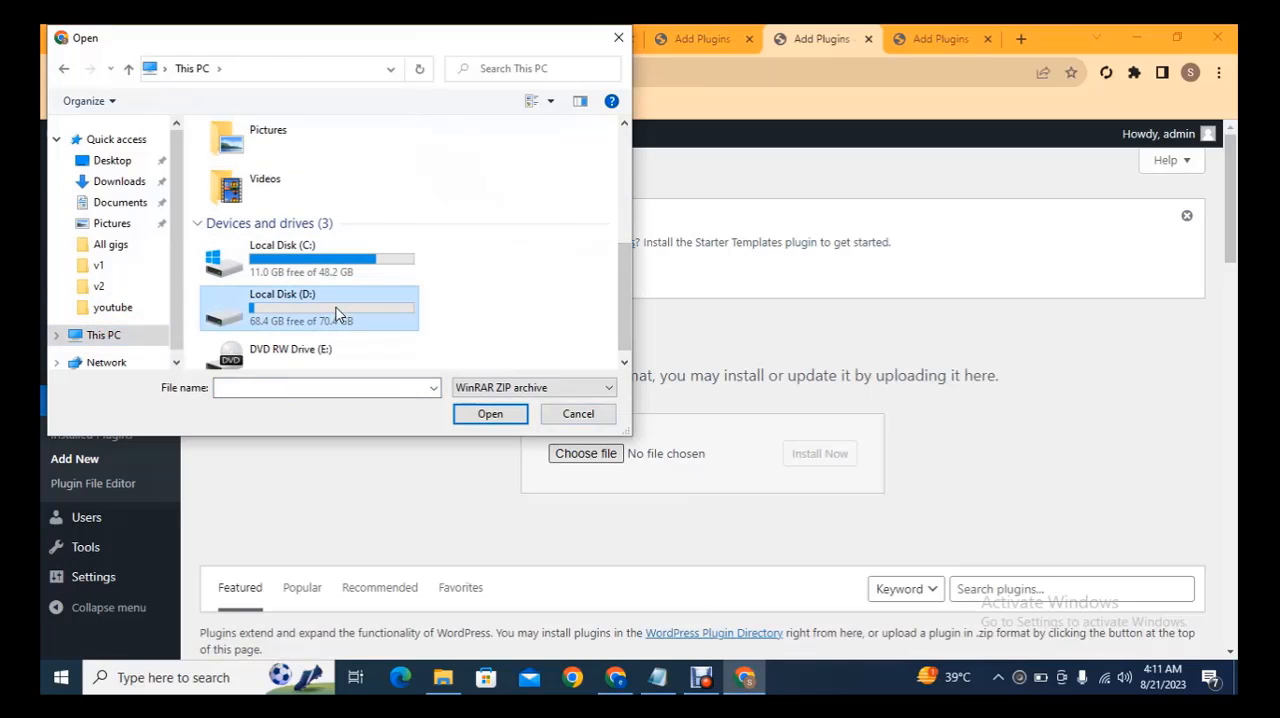
{"action": "double_click", "coordinate": [335, 305]}
{"action": "left_click", "coordinate": [280, 300]}
{"action": "key", "text": "r"}
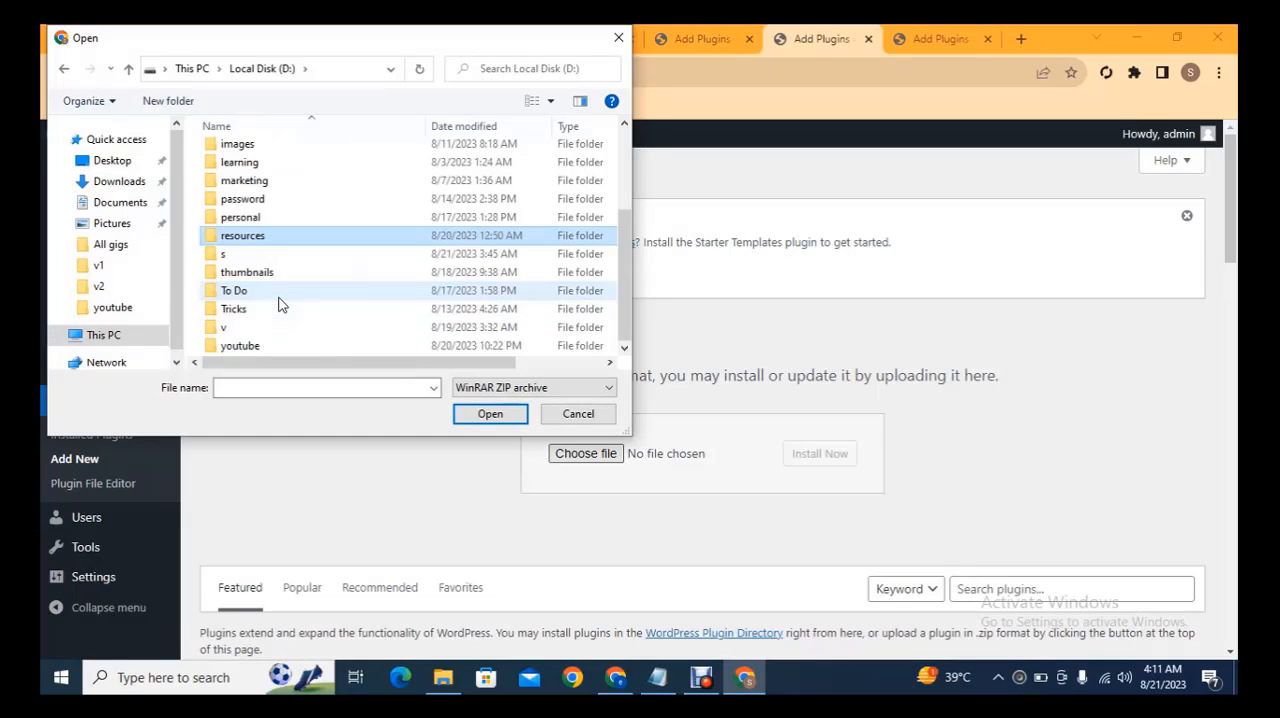
{"action": "key", "text": "Return"}
Choose the astra-addon_v4.1.7 zip archive and install it as a plugin
{"action": "key", "text": "Down"}
{"action": "key", "text": "Down"}
{"action": "key", "text": "Down"}
{"action": "key", "text": "Down"}
{"action": "key", "text": "Down"}
{"action": "key", "text": "Down"}
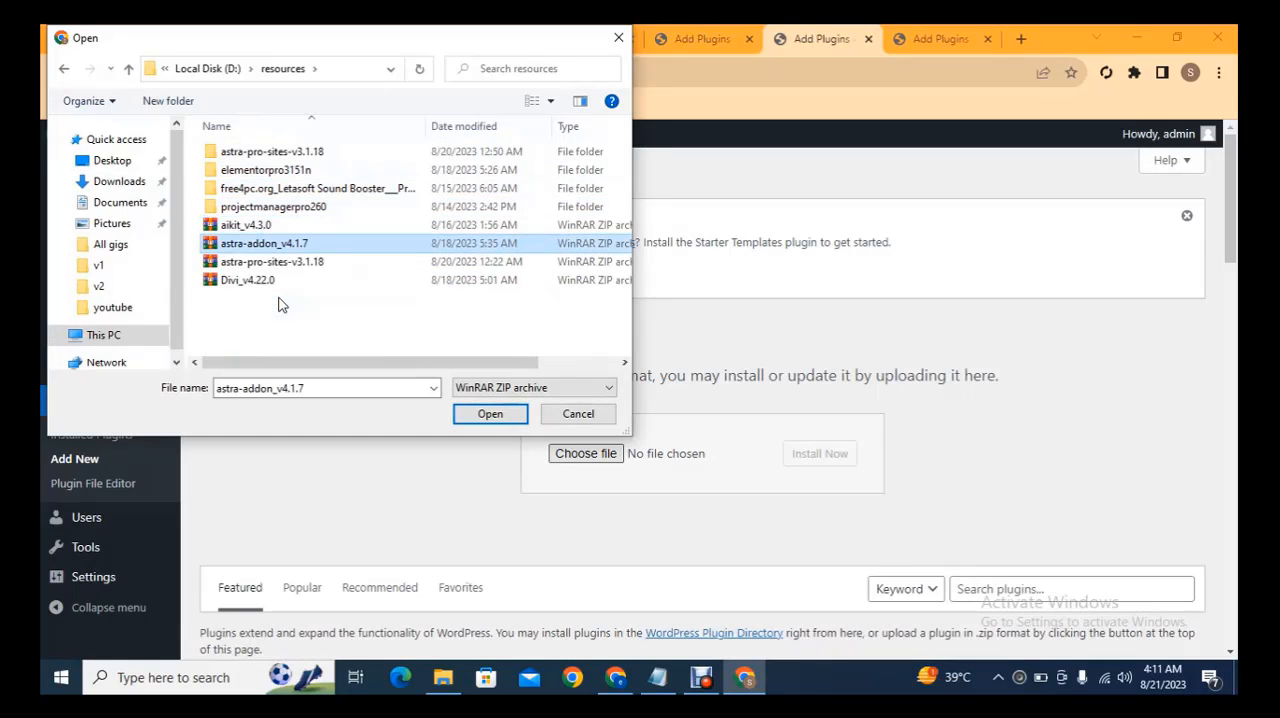
{"action": "double_click", "coordinate": [279, 246]}
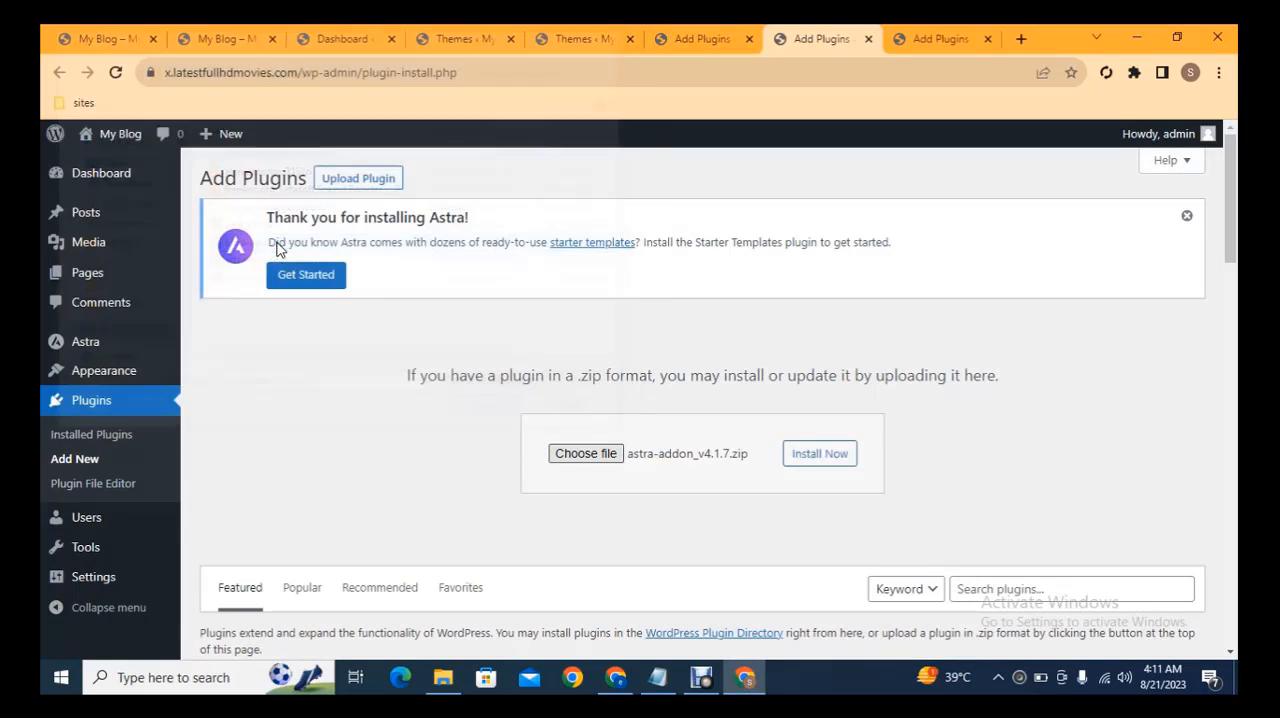
{"action": "left_click", "coordinate": [801, 467]}
Upload astra-pro-sites-v3.1.18.zip from the resources folder in the last Add Plugins tab and install it
{"action": "left_click", "coordinate": [935, 39]}
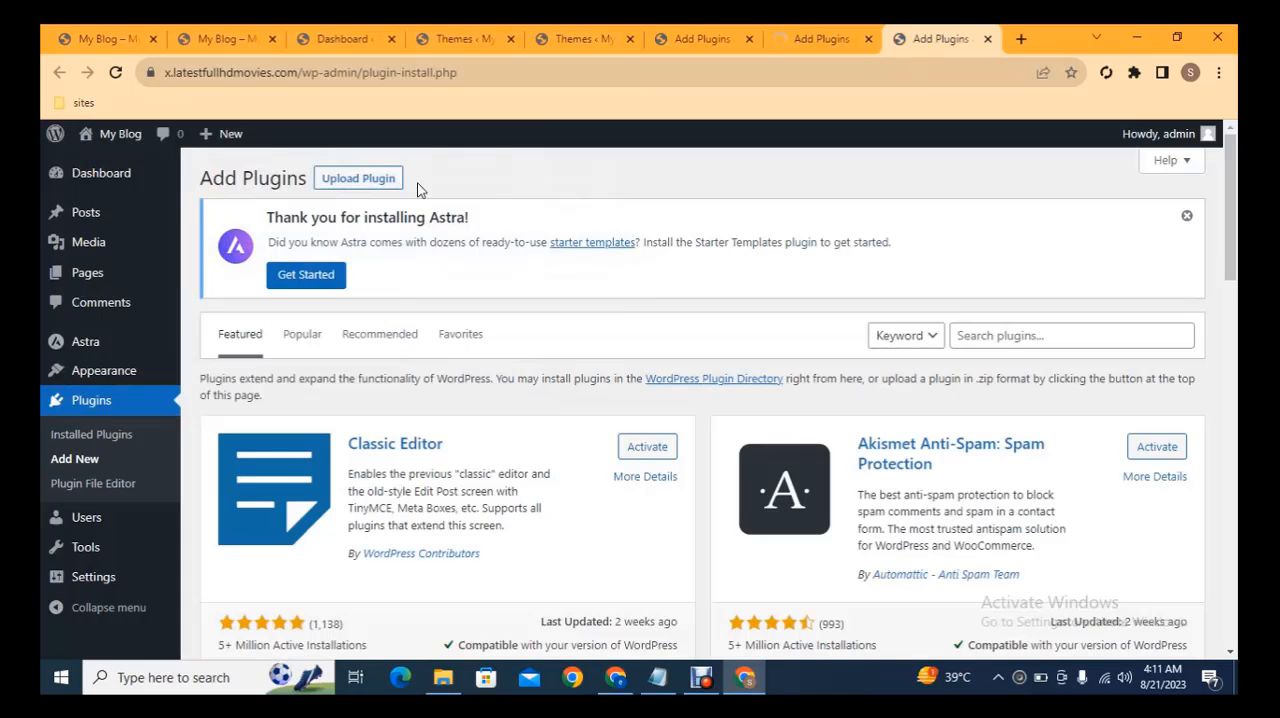
{"action": "left_click", "coordinate": [365, 178]}
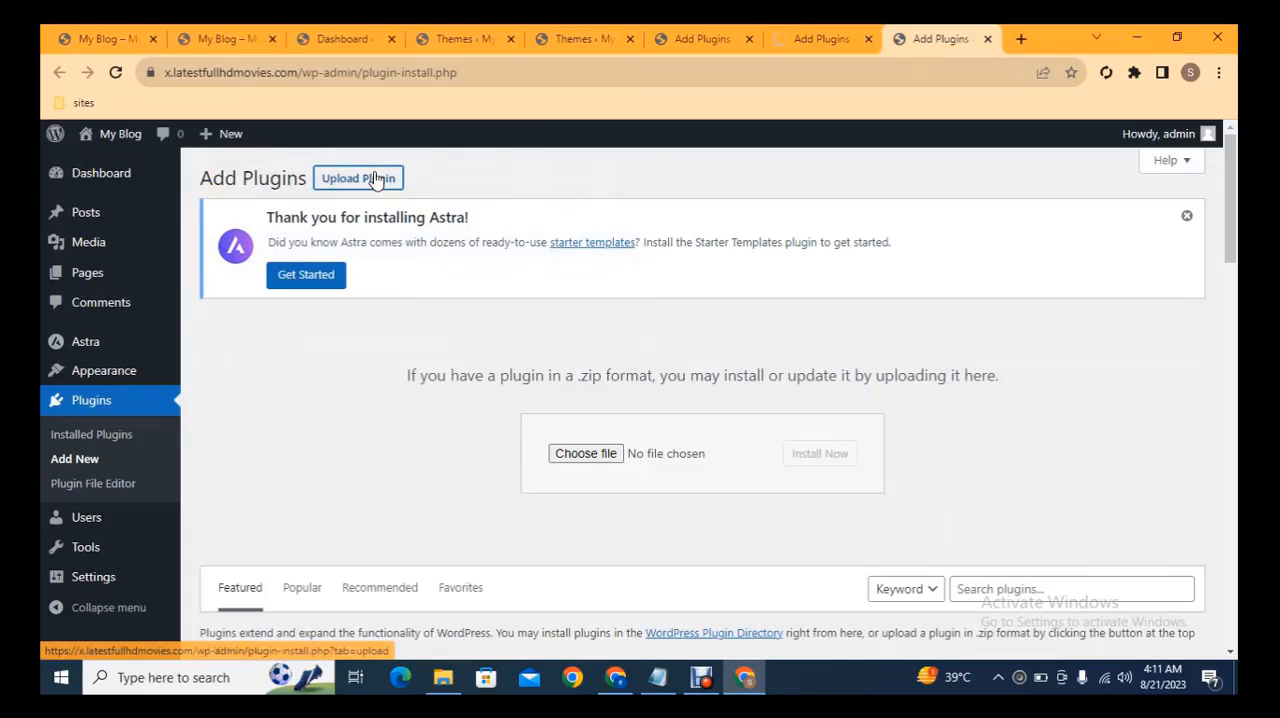
{"action": "left_click", "coordinate": [585, 454]}
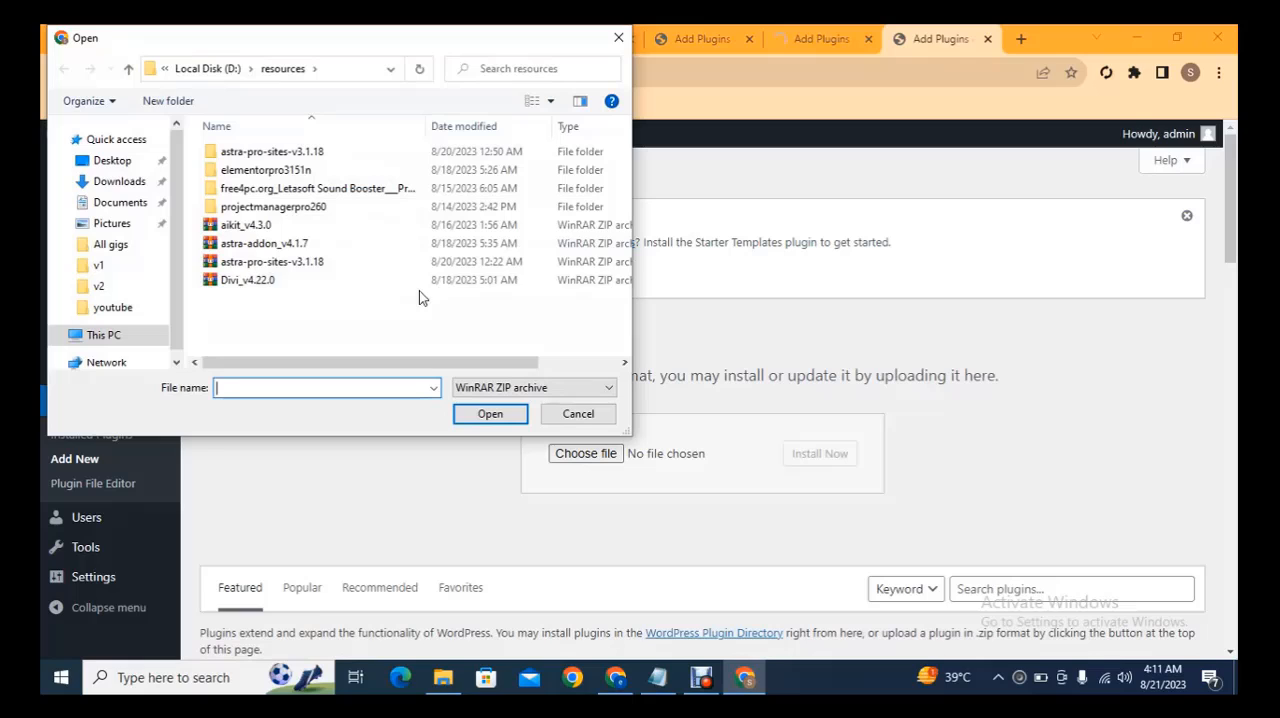
{"action": "double_click", "coordinate": [300, 261]}
{"action": "left_click", "coordinate": [839, 460]}
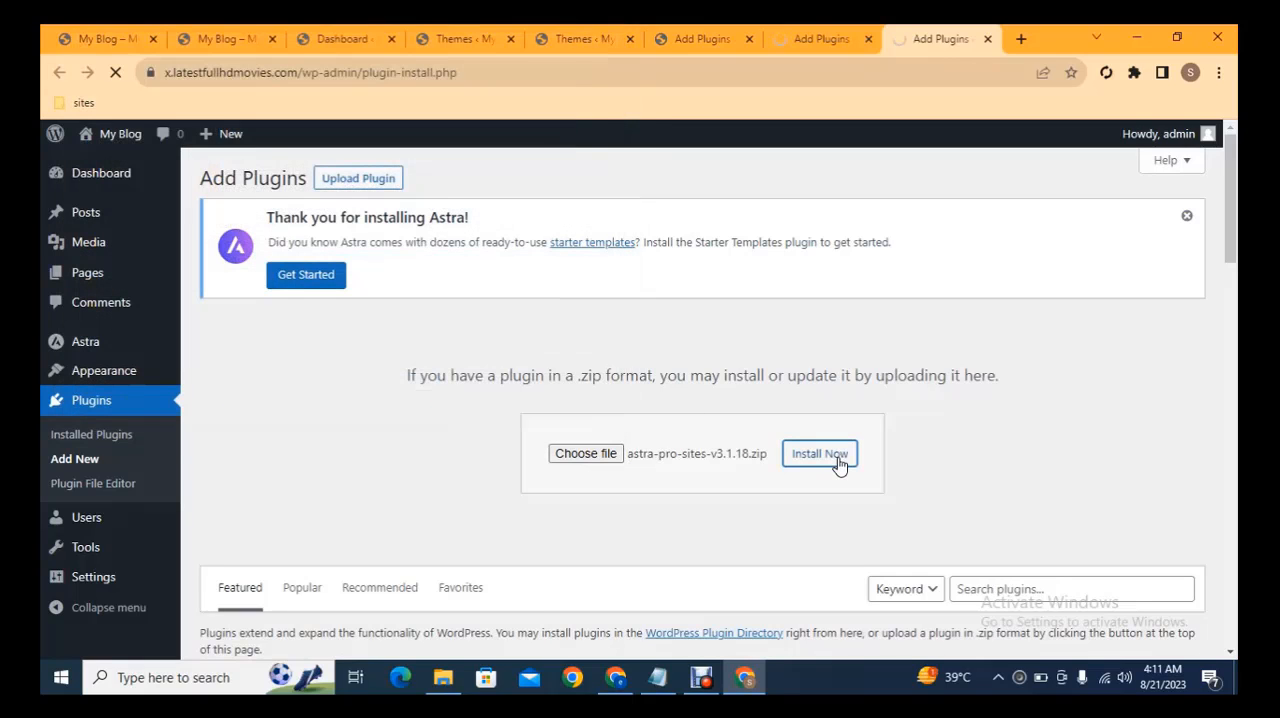
Upload elementor-pro.zip from the nested elementorpro3151n folder in the first Add Plugins tab and install it
{"action": "left_click", "coordinate": [667, 32]}
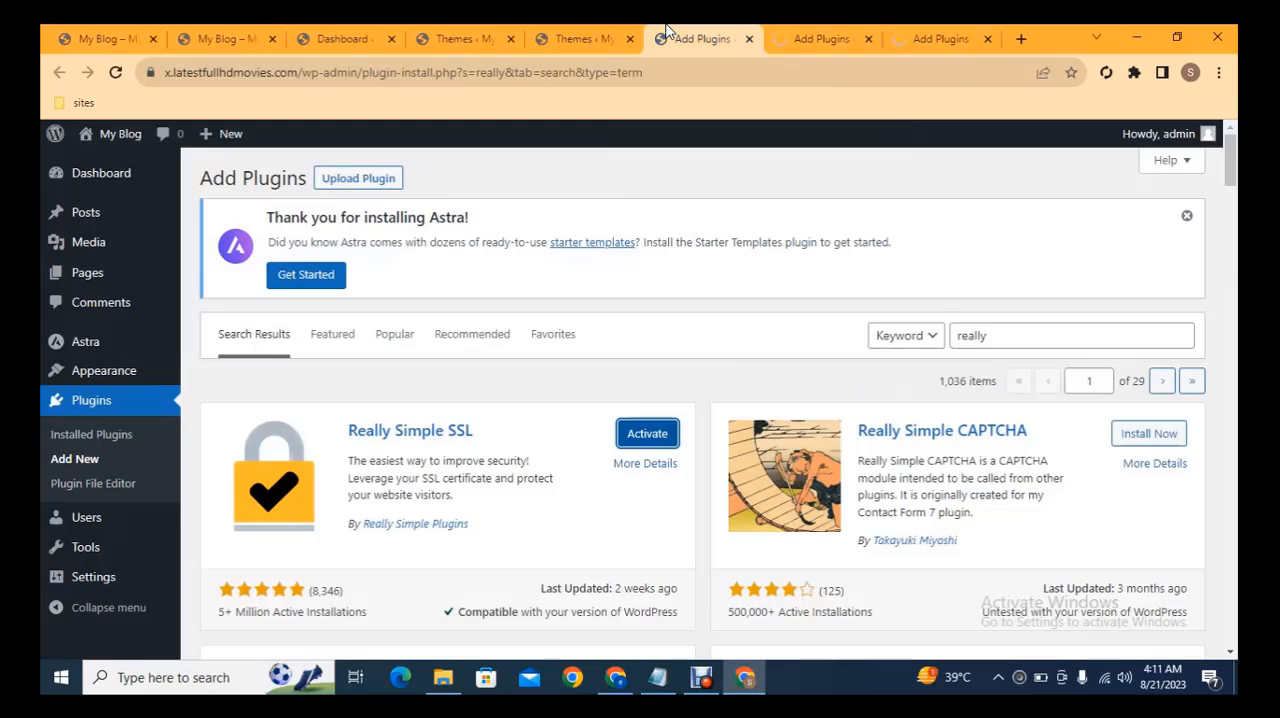
{"action": "left_click", "coordinate": [358, 178]}
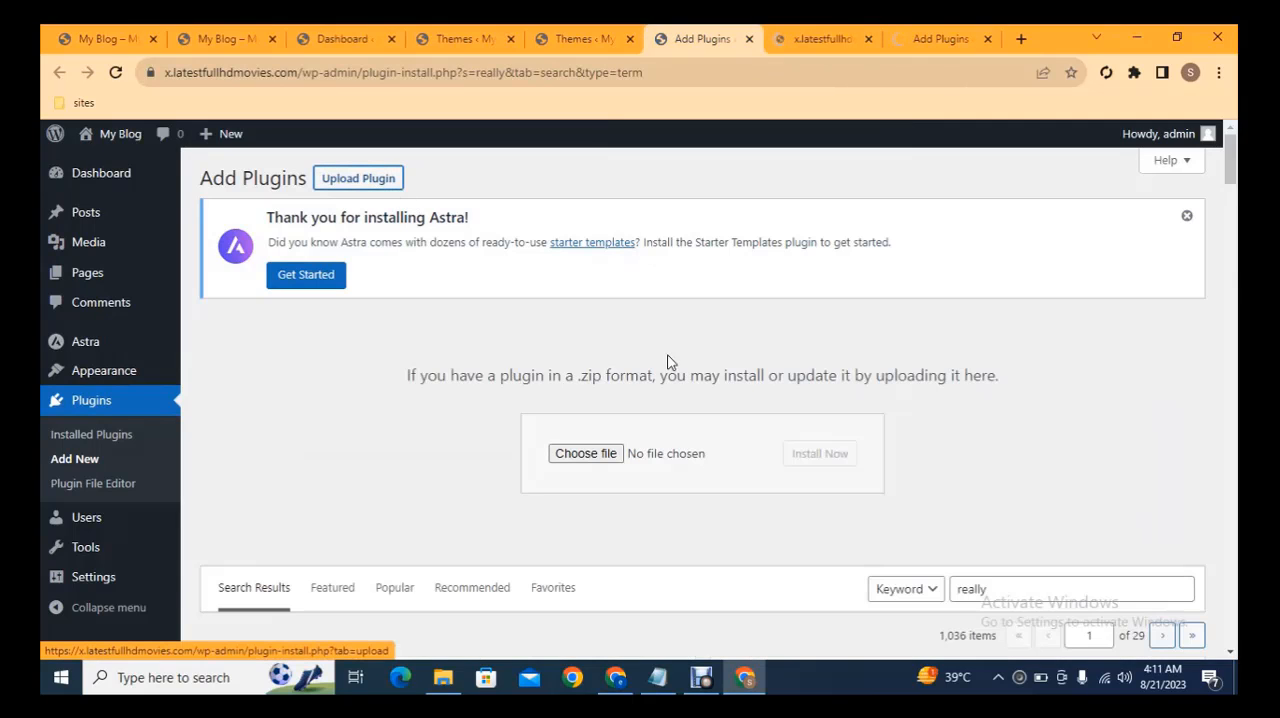
{"action": "left_click", "coordinate": [574, 453]}
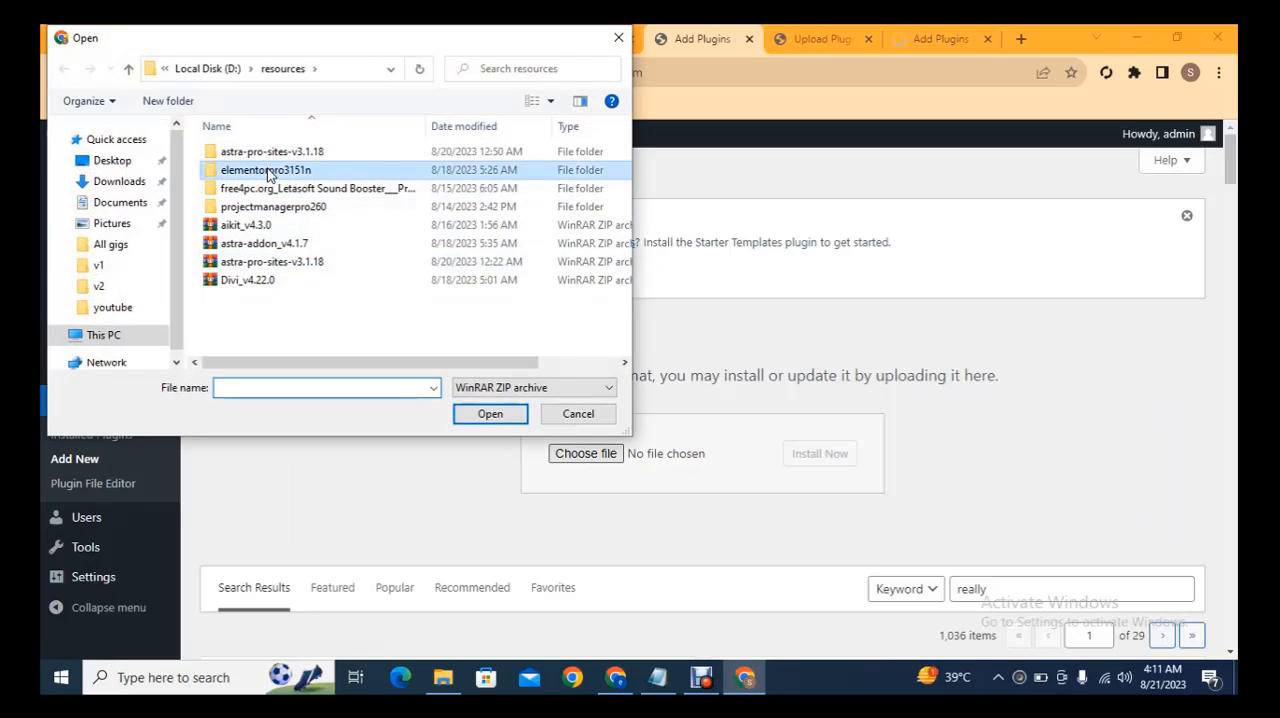
{"action": "double_click", "coordinate": [263, 170]}
{"action": "double_click", "coordinate": [252, 152]}
{"action": "double_click", "coordinate": [262, 170]}
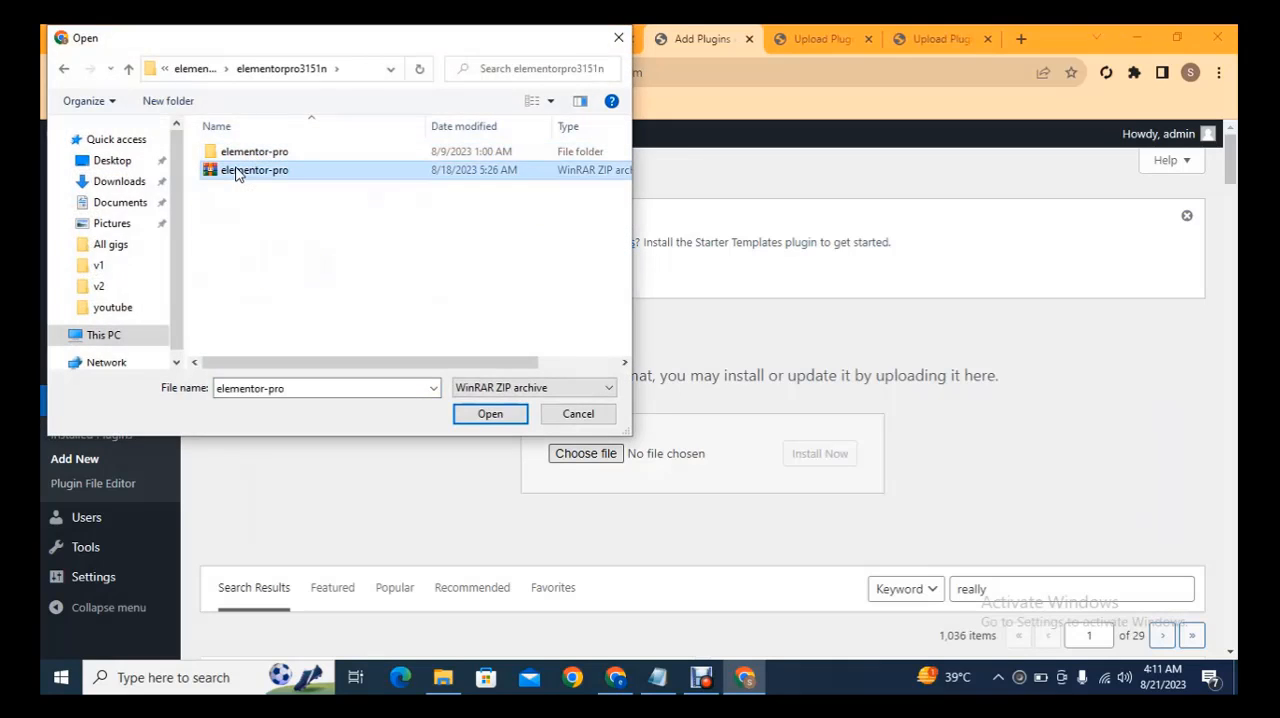
{"action": "left_click", "coordinate": [819, 458]}
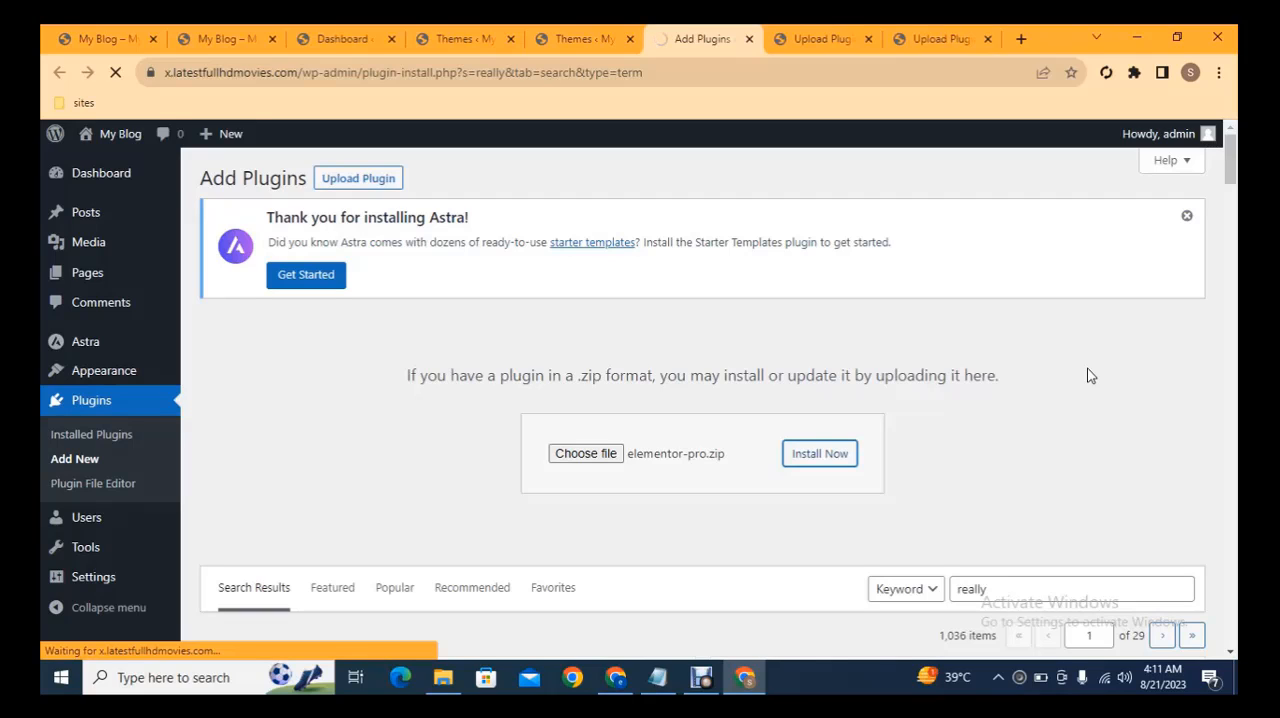
Activate the uploaded astra-pro-sites, astra-addon and elementor-pro plugins in their tabs, and return to the Themes page
{"action": "left_click", "coordinate": [940, 39]}
{"action": "left_click", "coordinate": [257, 427]}
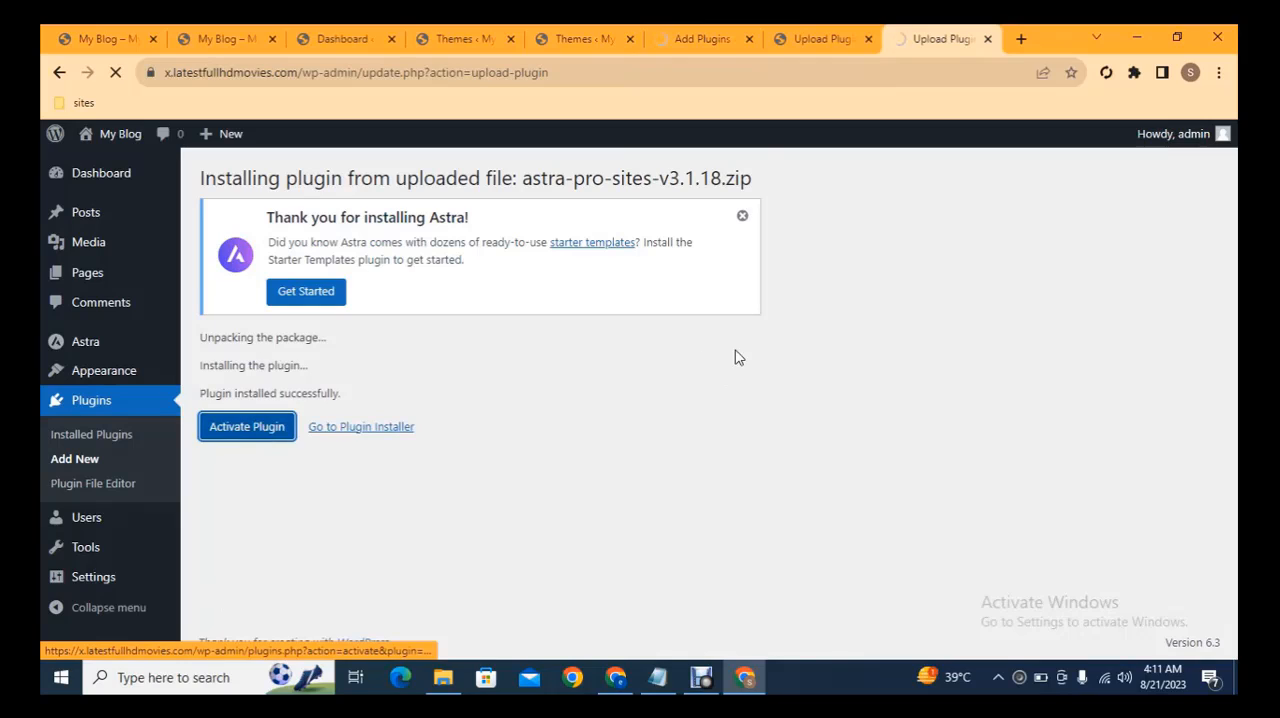
{"action": "left_click", "coordinate": [806, 37]}
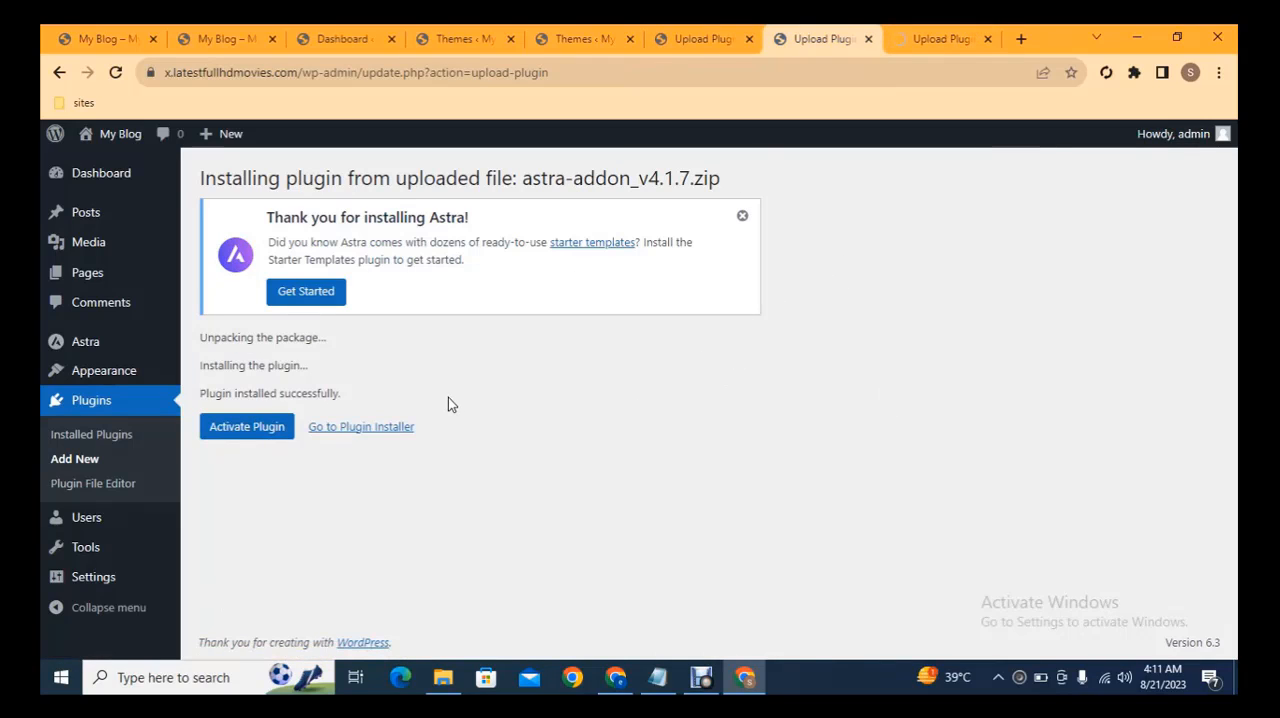
{"action": "left_click", "coordinate": [247, 427]}
{"action": "left_click", "coordinate": [700, 39]}
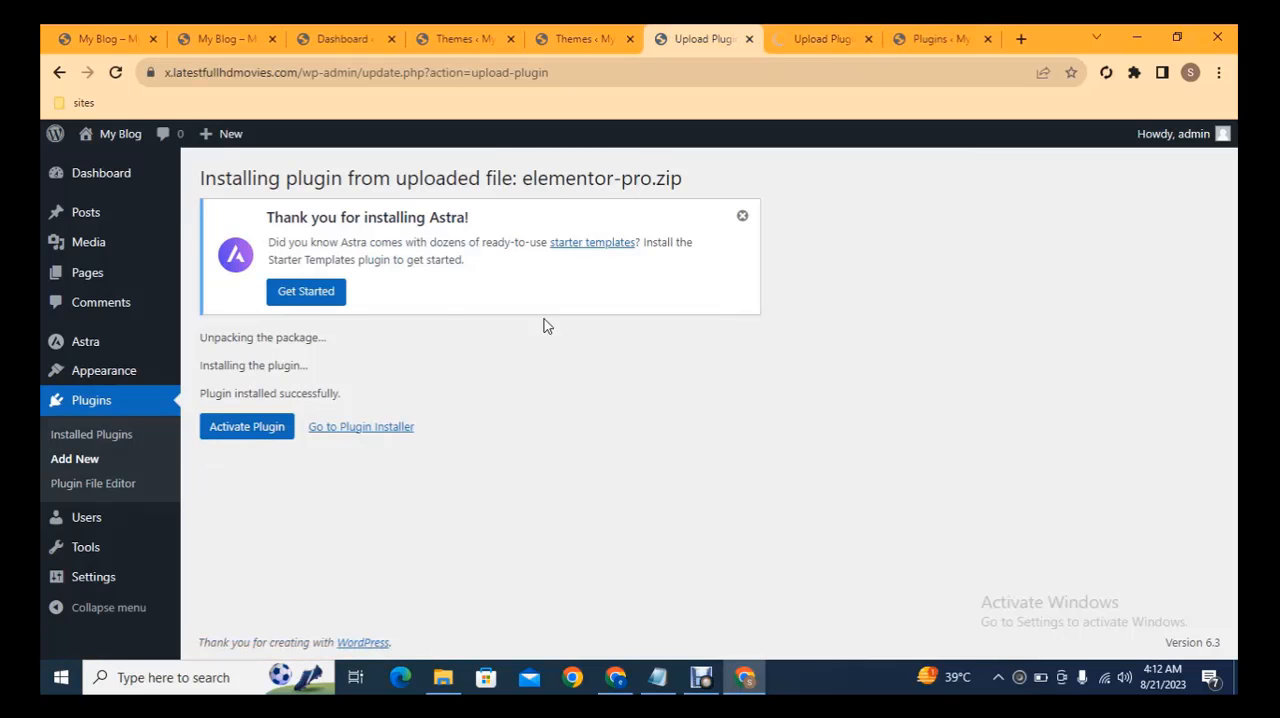
{"action": "left_click", "coordinate": [250, 427]}
{"action": "left_click", "coordinate": [600, 39]}
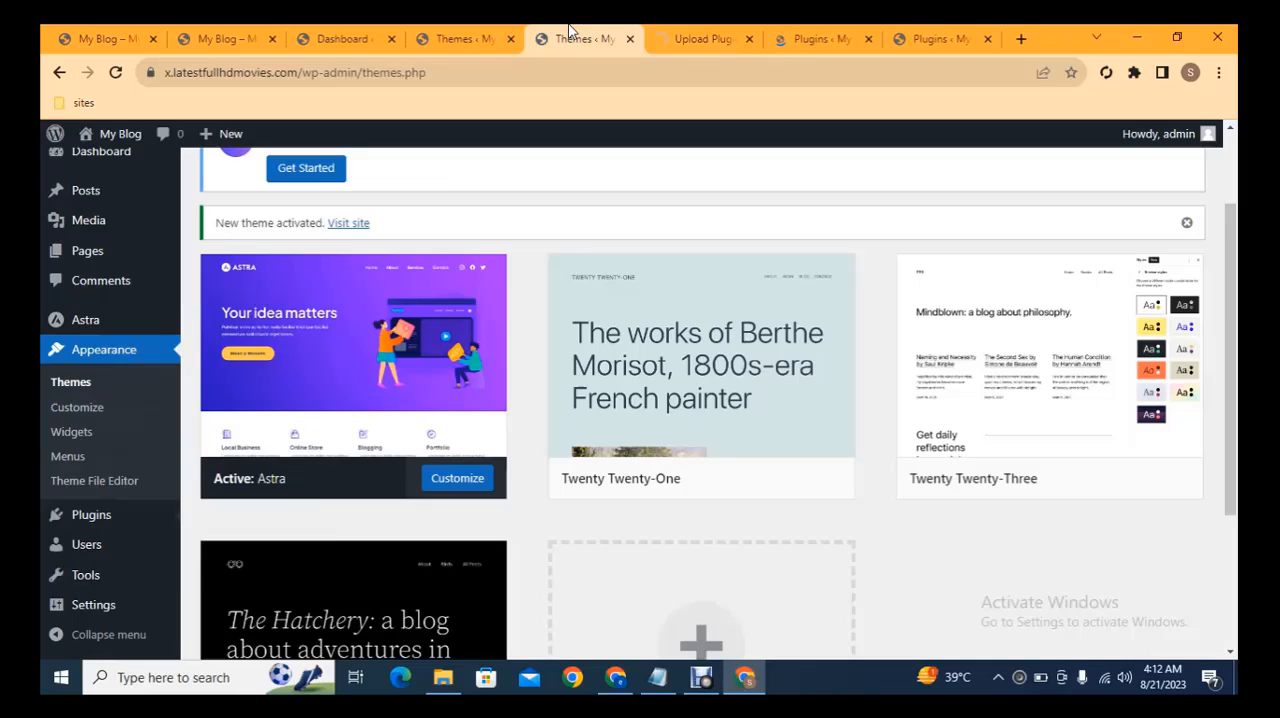
Install the Elementor plugin required by Elementor Pro from the notice on the Plugins page and view its installation tab
{"action": "left_click", "coordinate": [700, 35]}
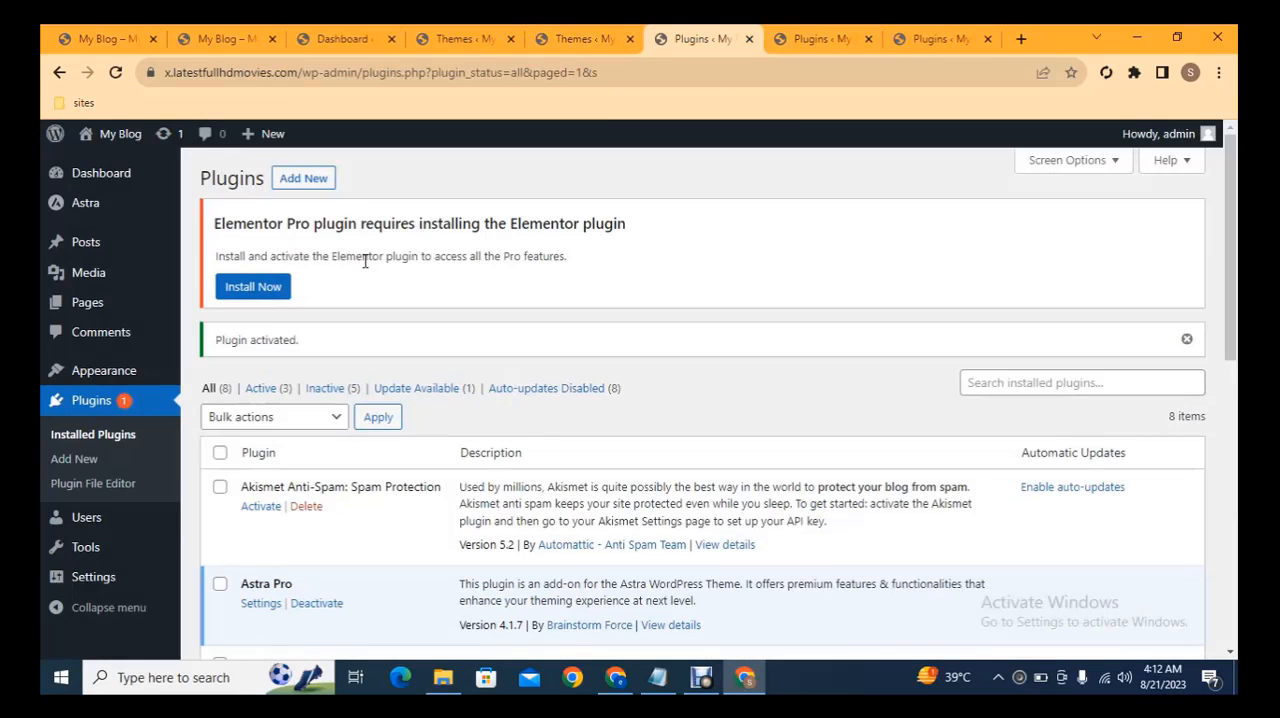
{"action": "scroll", "coordinate": [1210, 212], "scroll_direction": "down", "scroll_amount": 3}
{"action": "scroll", "coordinate": [1210, 212], "scroll_direction": "up", "scroll_amount": 1}
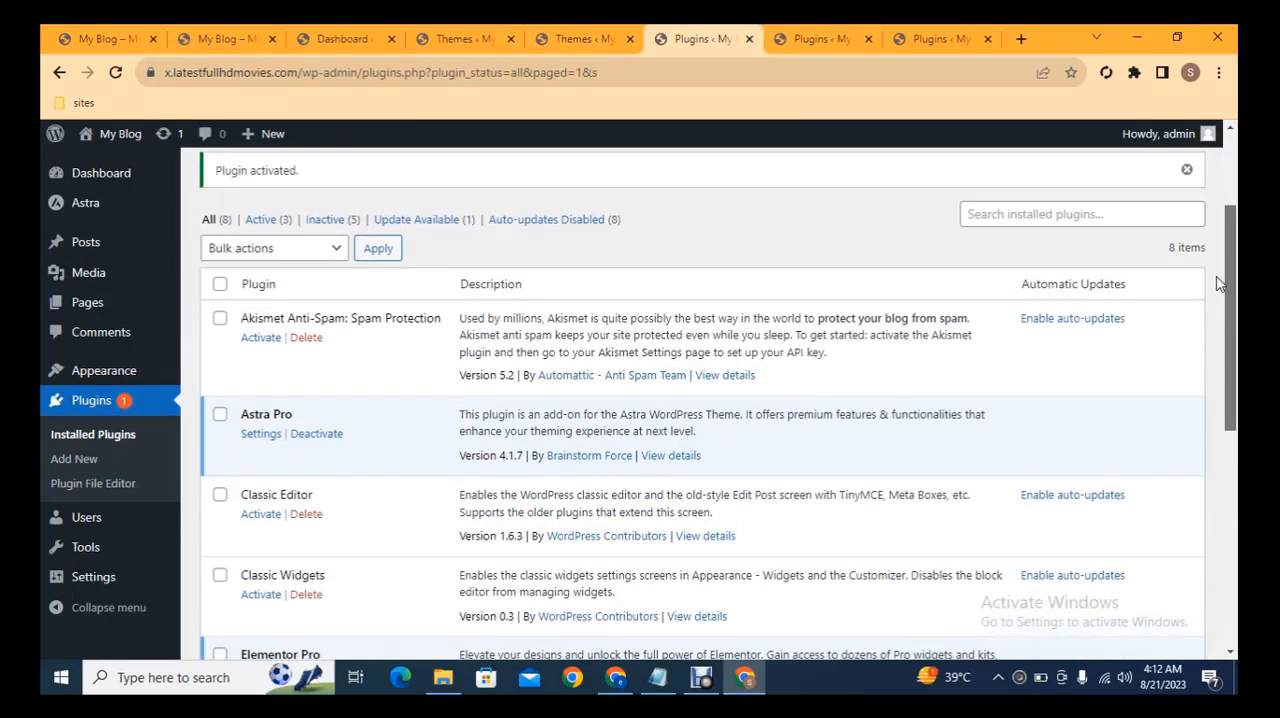
{"action": "scroll", "coordinate": [1210, 212], "scroll_direction": "down", "scroll_amount": 3}
{"action": "scroll", "coordinate": [1210, 212], "scroll_direction": "up", "scroll_amount": 5}
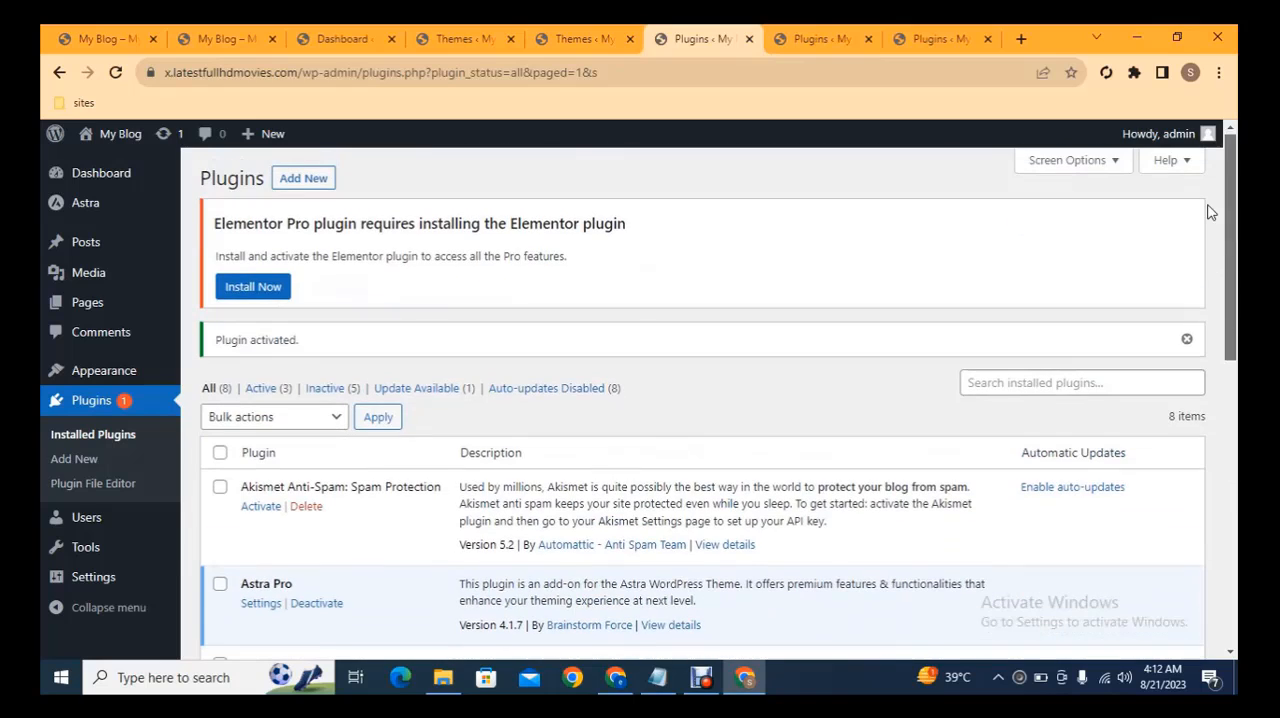
{"action": "left_click", "coordinate": [250, 290], "text": "ctrl"}
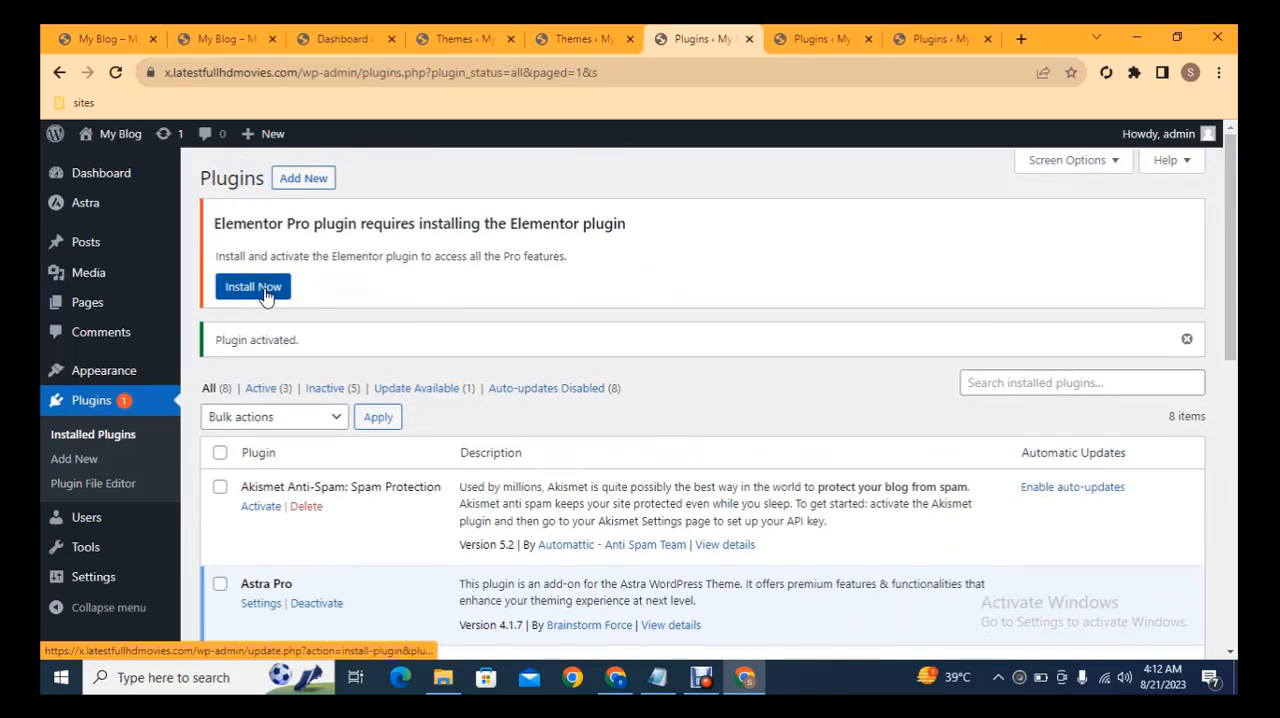
{"action": "left_click", "coordinate": [930, 36]}
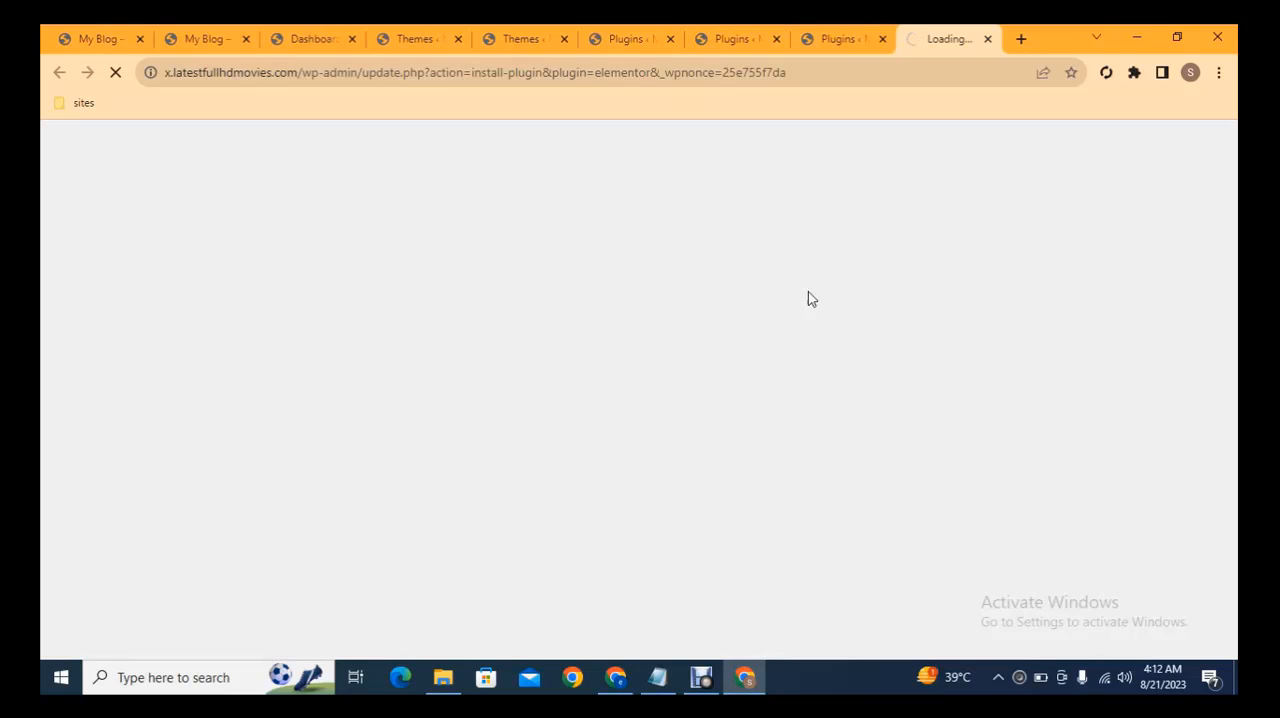
Filter the plugin list to inactive plugins, select them all and activate them with a bulk action
{"action": "left_click", "coordinate": [743, 35]}
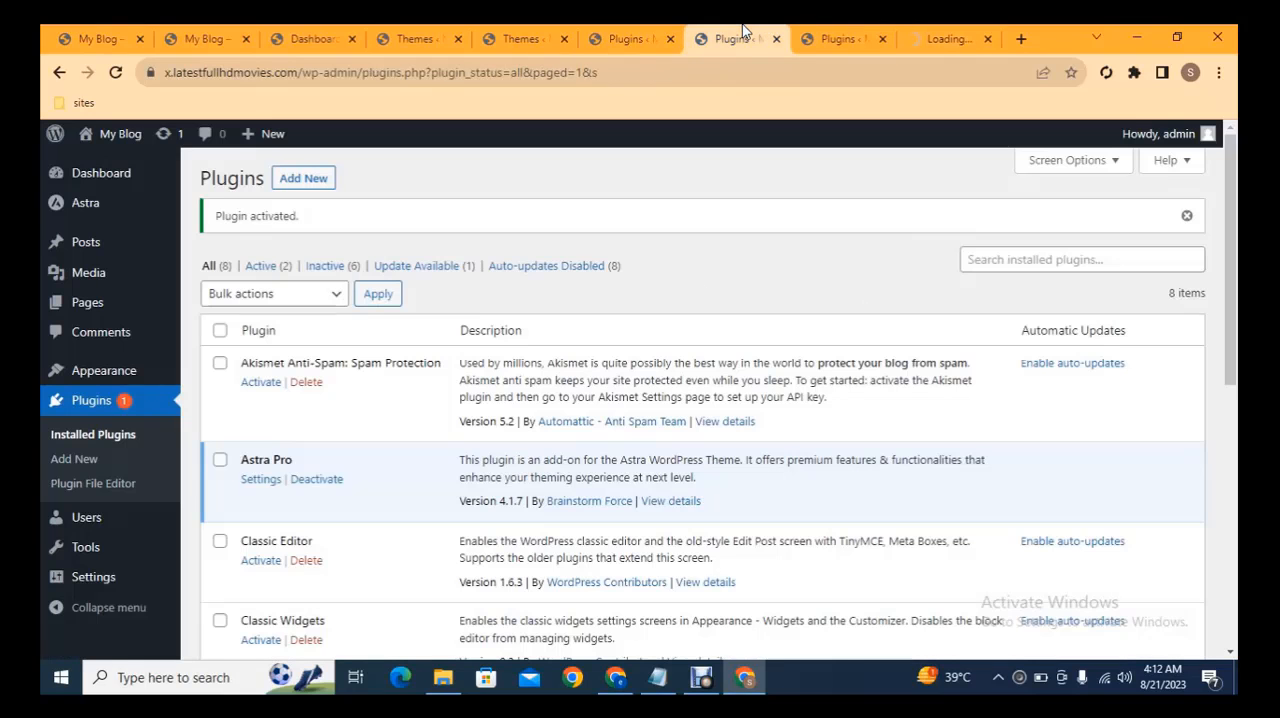
{"action": "left_click", "coordinate": [318, 268]}
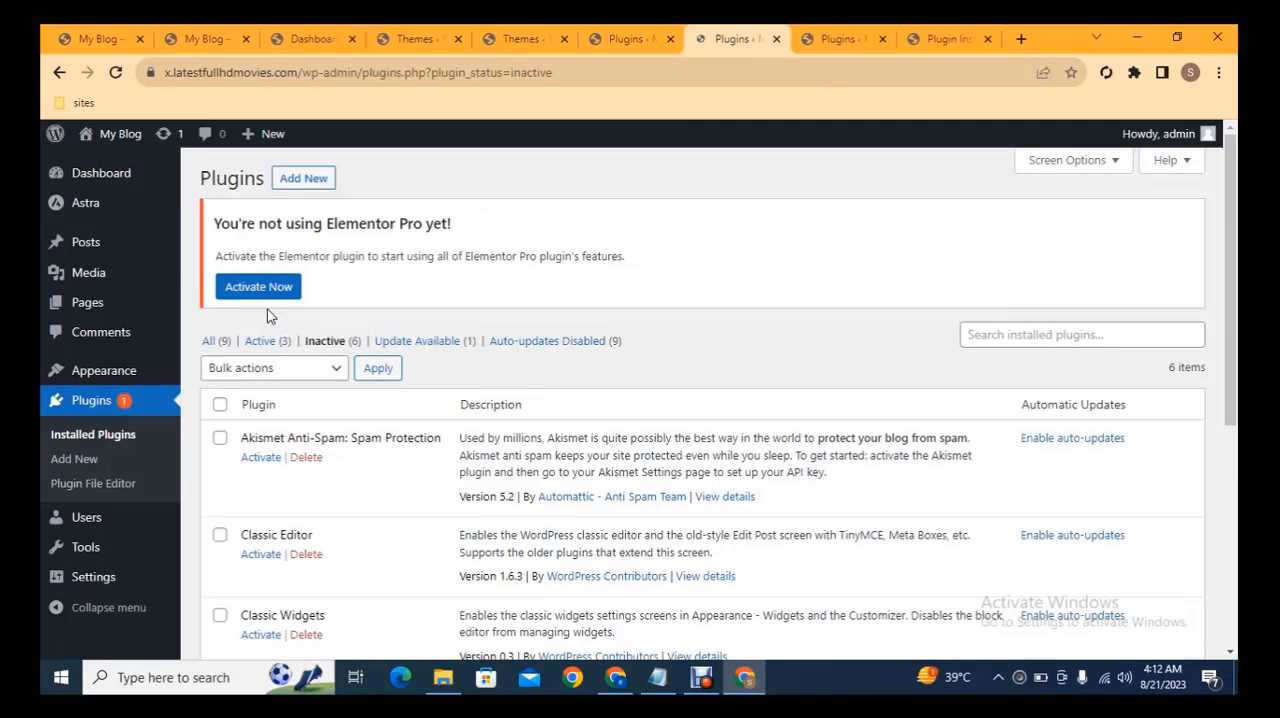
{"action": "left_click", "coordinate": [219, 405]}
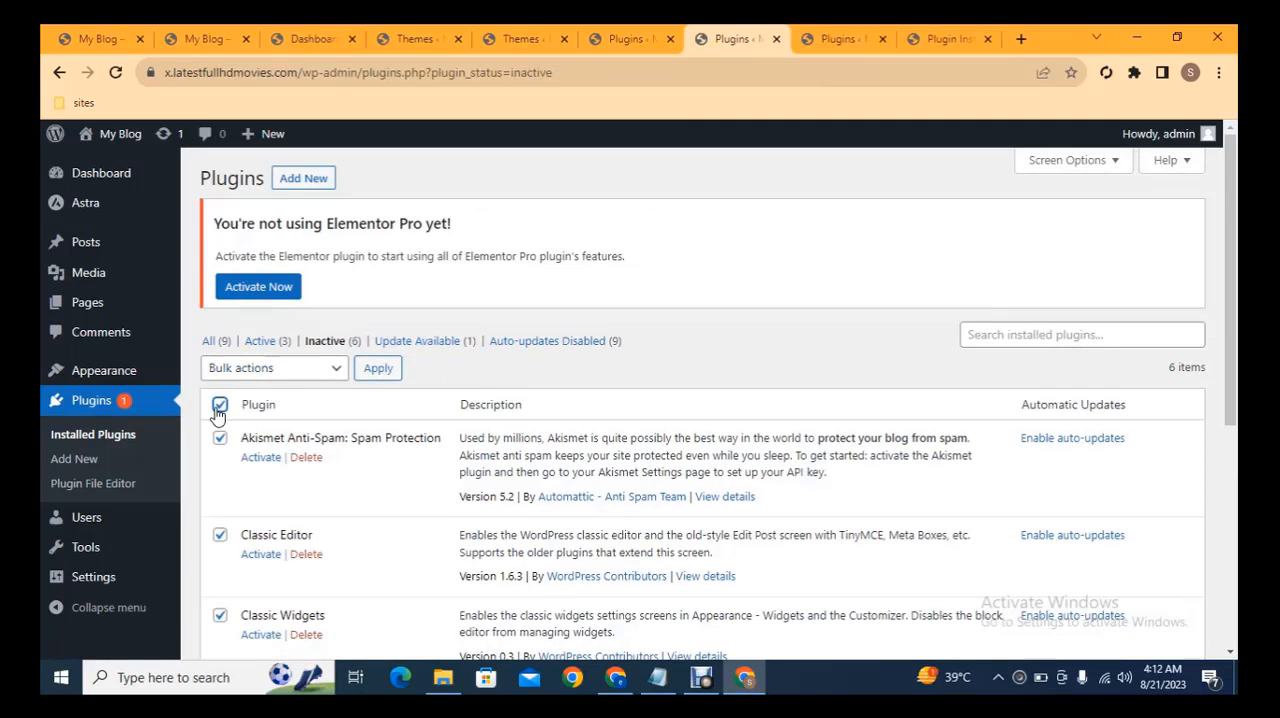
{"action": "left_click", "coordinate": [272, 369]}
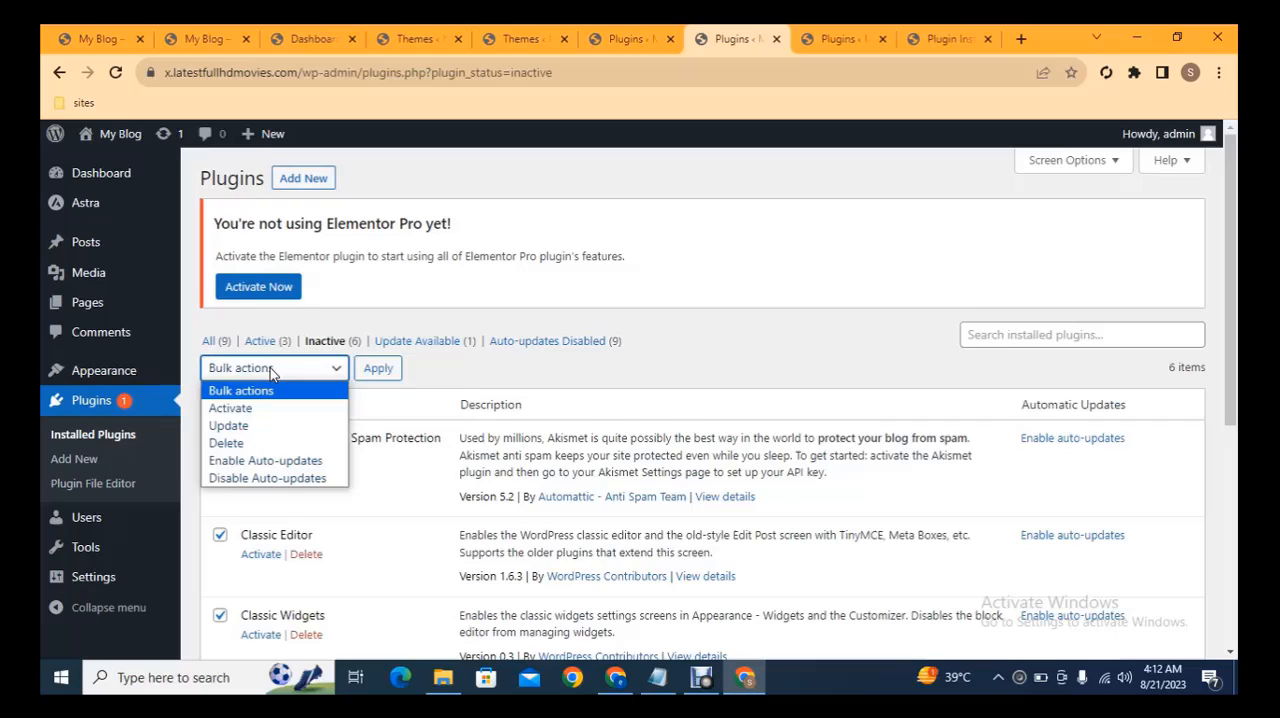
{"action": "left_click", "coordinate": [236, 410]}
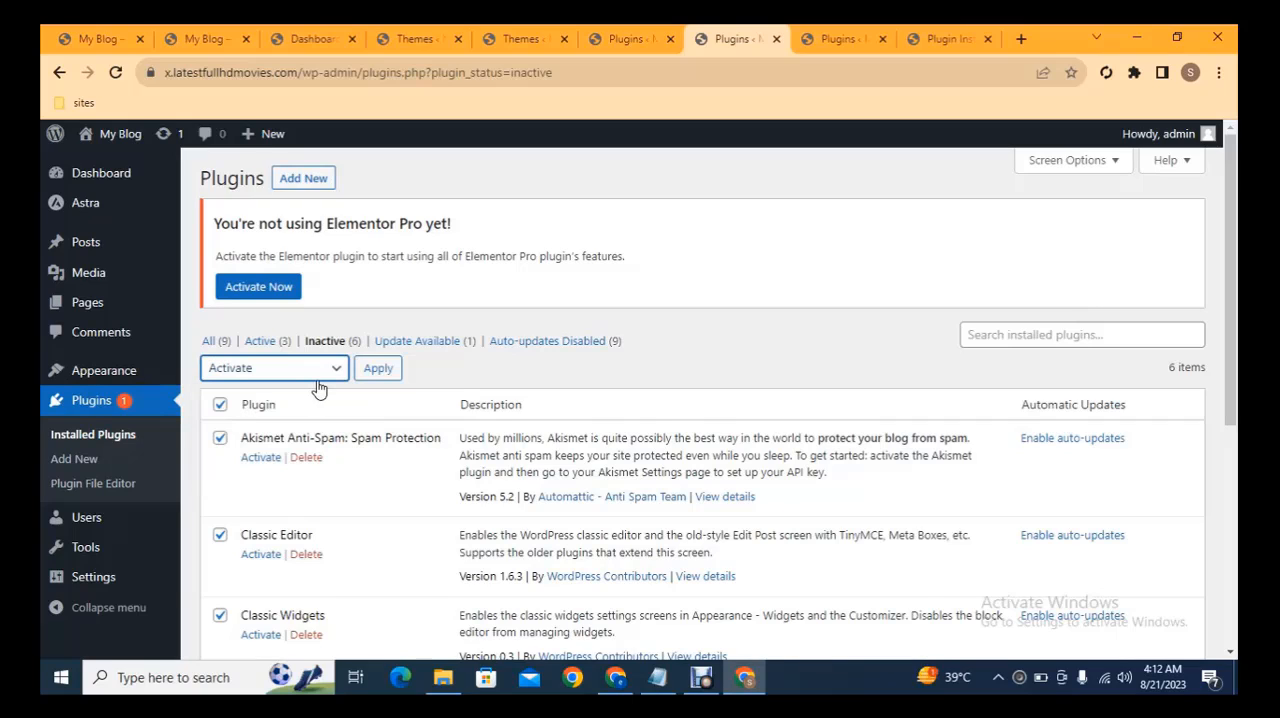
{"action": "left_click", "coordinate": [377, 369]}
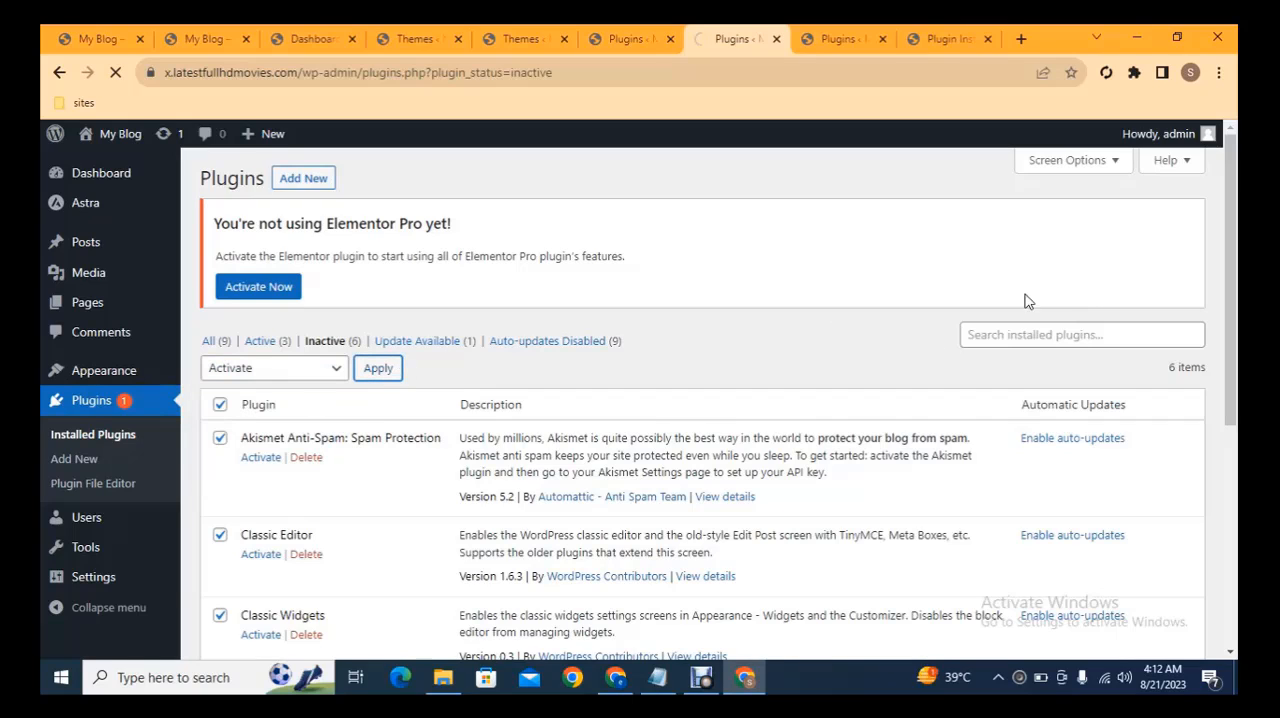
{"action": "scroll", "coordinate": [1234, 281], "scroll_direction": "down", "scroll_amount": 3}
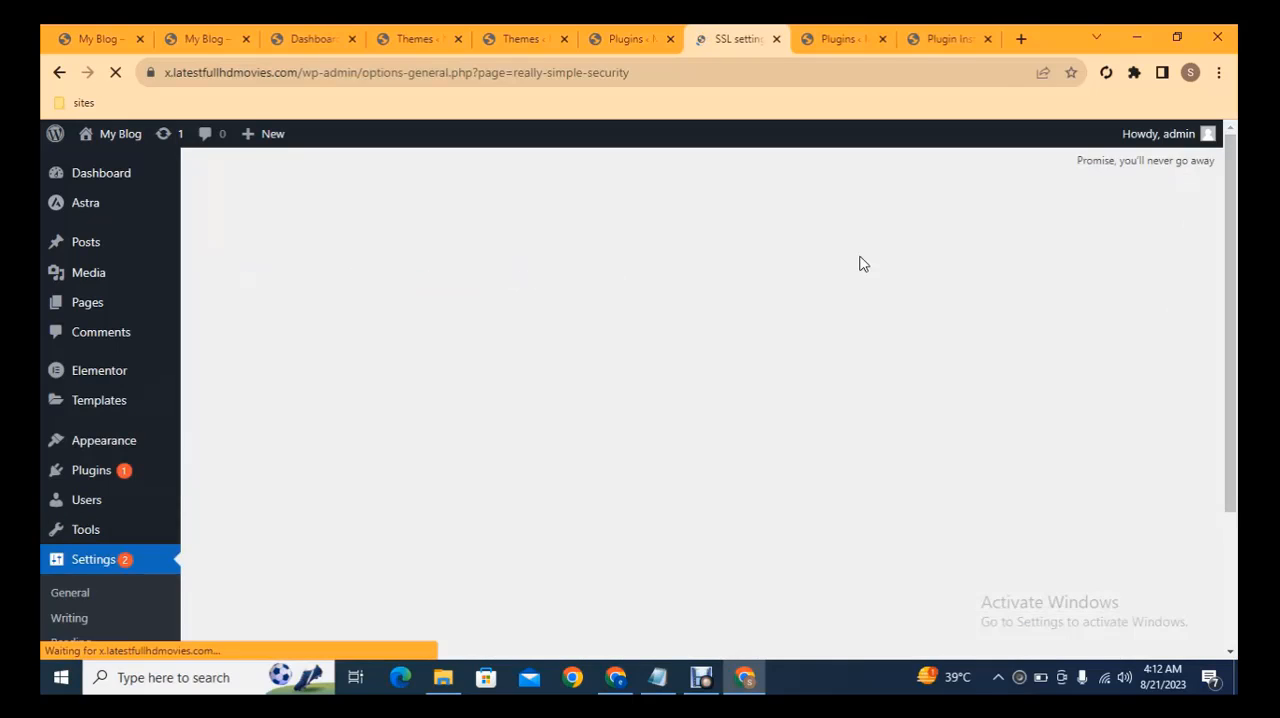
{"action": "mouse_move", "coordinate": [1234, 225]}
{"action": "left_mouse_down"}
{"action": "mouse_move", "coordinate": [1236, 360]}
{"action": "mouse_move", "coordinate": [1238, 233]}
{"action": "left_mouse_up"}
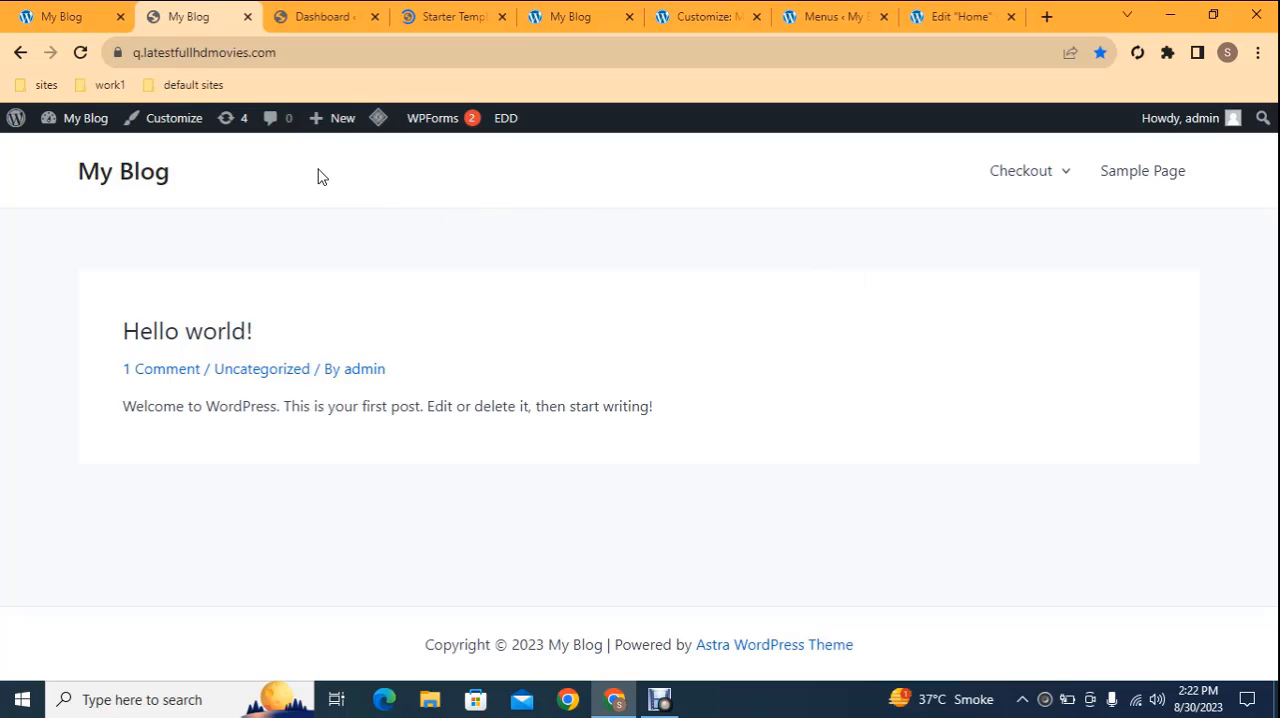
Look over the homepage of the finished organic store at 1.choicestorellc.com
{"action": "left_click", "coordinate": [58, 14]}
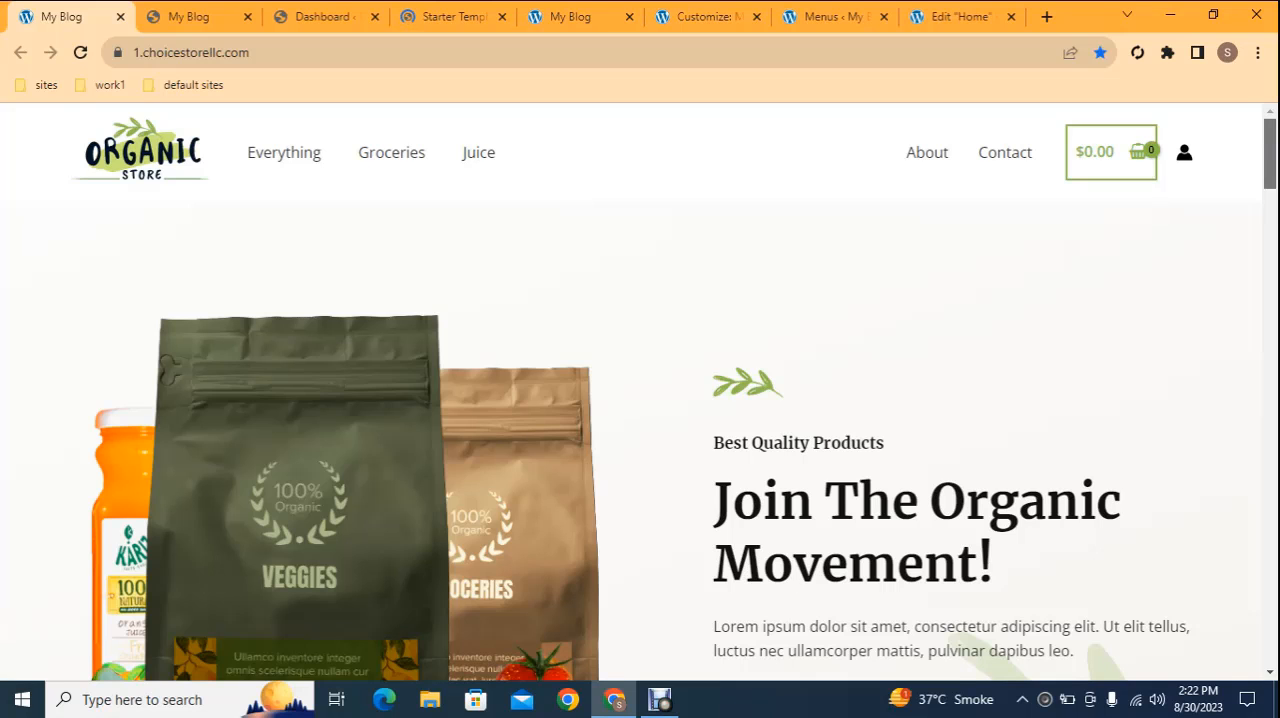
{"action": "scroll", "coordinate": [1266, 155], "scroll_direction": "down", "scroll_amount": 1}
{"action": "mouse_move", "coordinate": [1275, 160]}
{"action": "left_mouse_down"}
{"action": "mouse_move", "coordinate": [1274, 190]}
{"action": "mouse_move", "coordinate": [1274, 146]}
{"action": "left_mouse_up"}
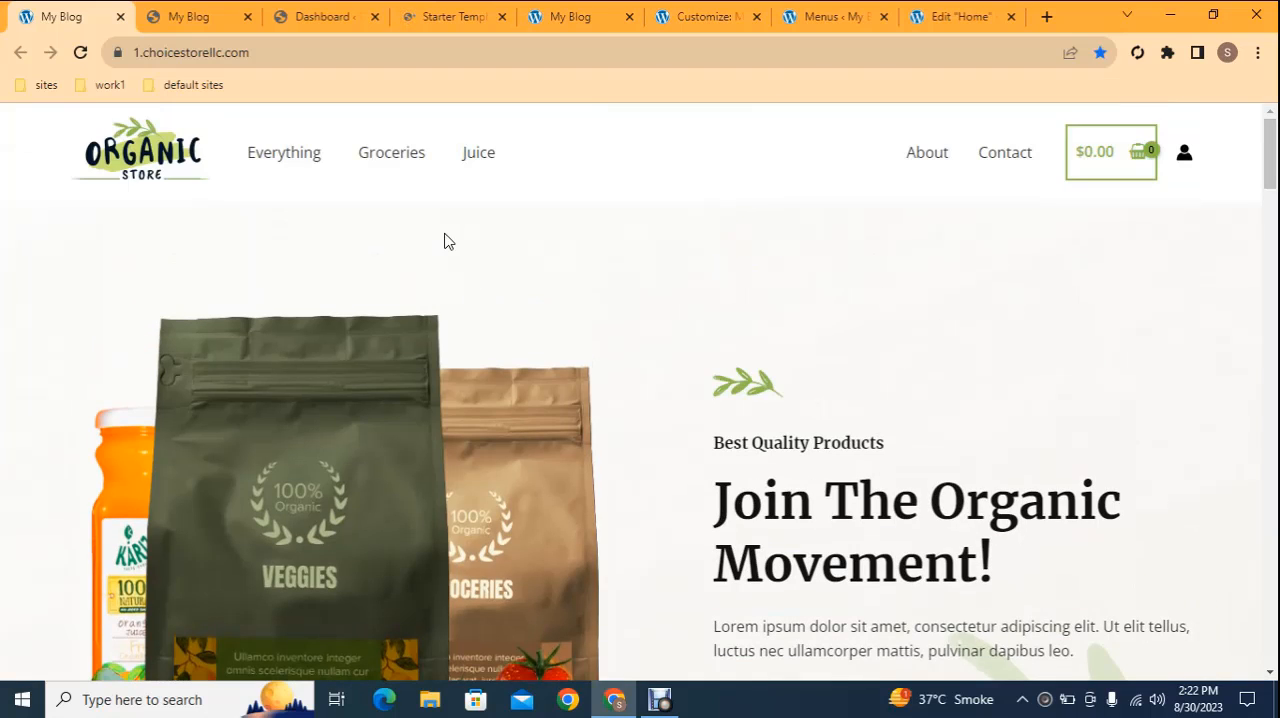
Open the blog's dashboard in a new browser tab and bring up the Starter Templates page
{"action": "left_click", "coordinate": [190, 12]}
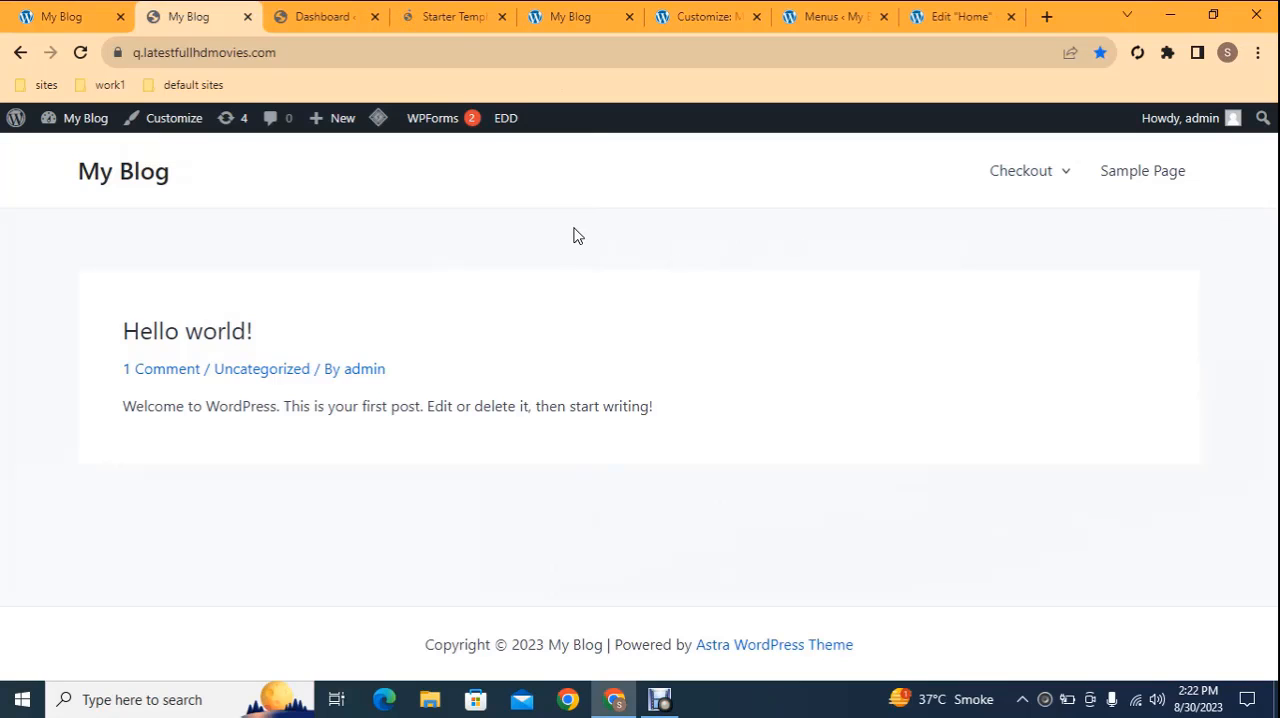
{"action": "mouse_move", "coordinate": [88, 124]}
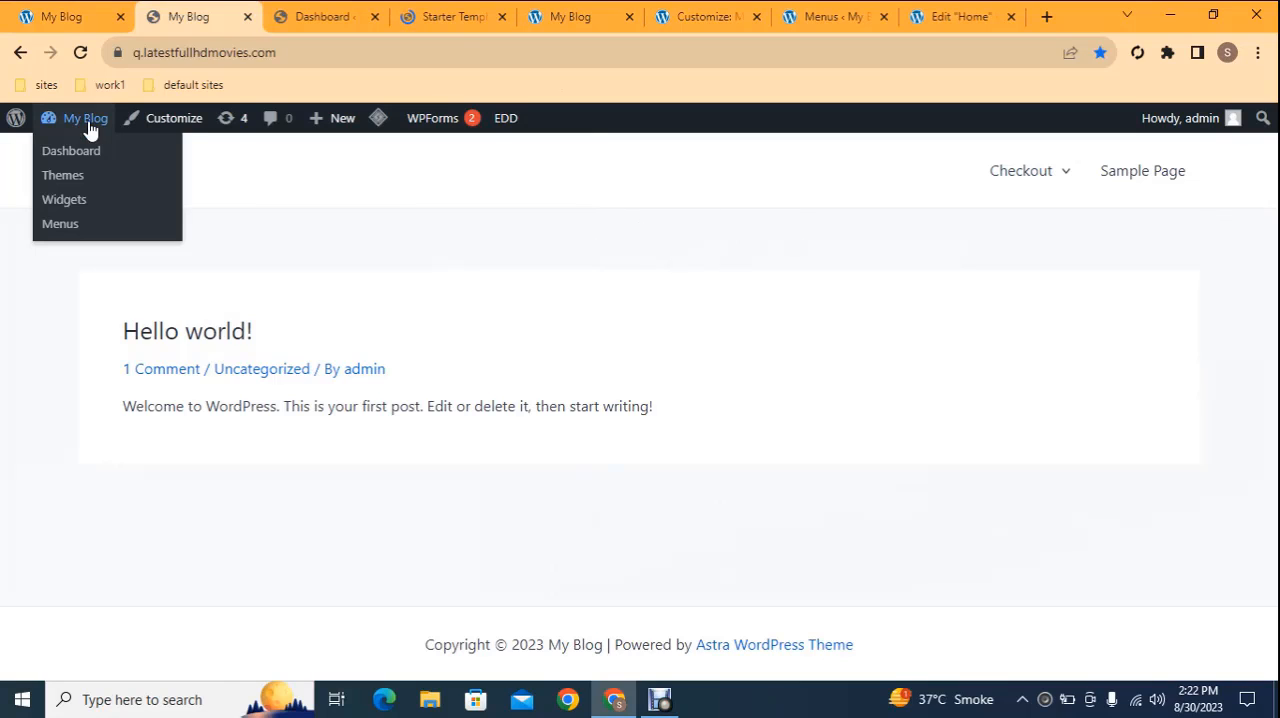
{"action": "right_click", "coordinate": [72, 158]}
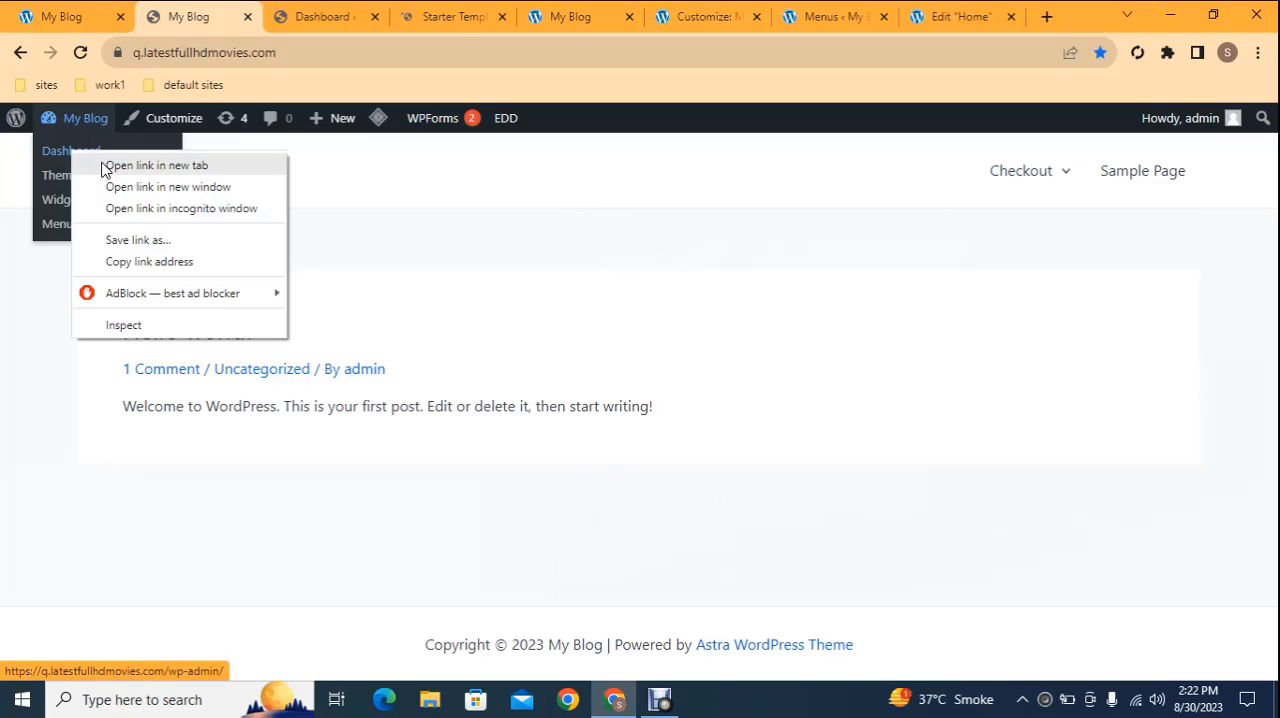
{"action": "left_click", "coordinate": [104, 165]}
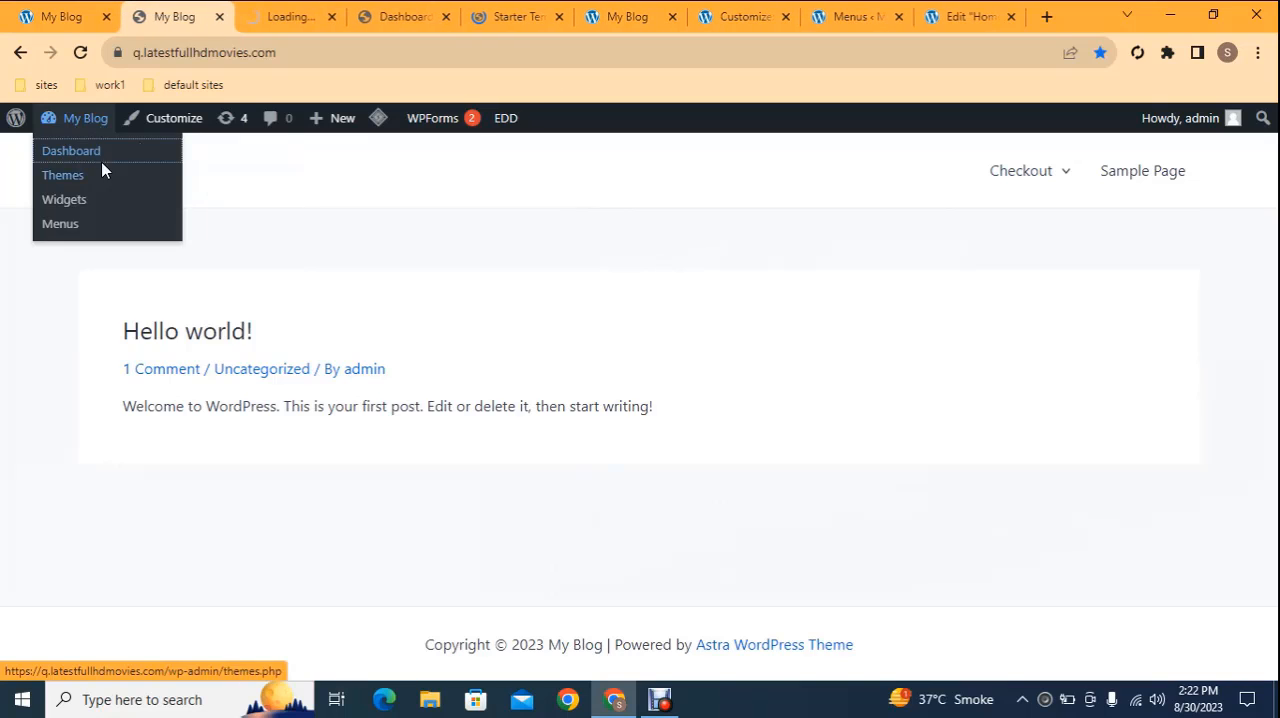
{"action": "left_click", "coordinate": [396, 14]}
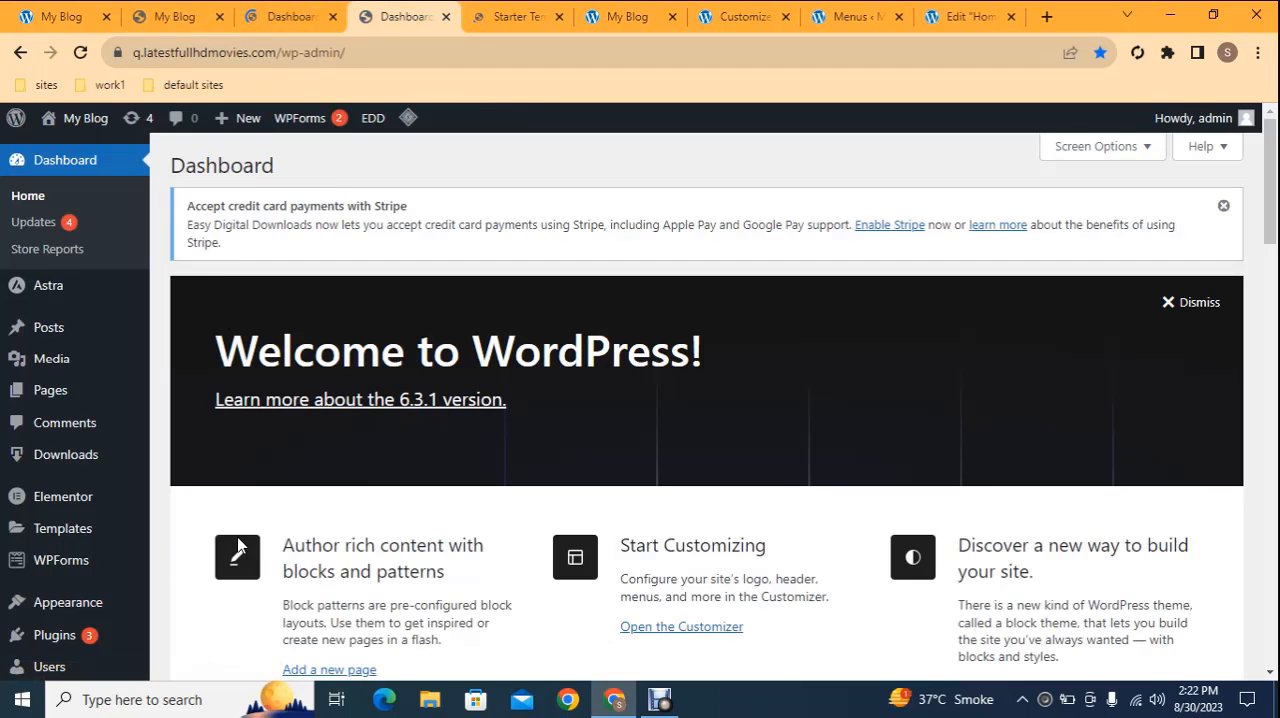
{"action": "mouse_move", "coordinate": [86, 608]}
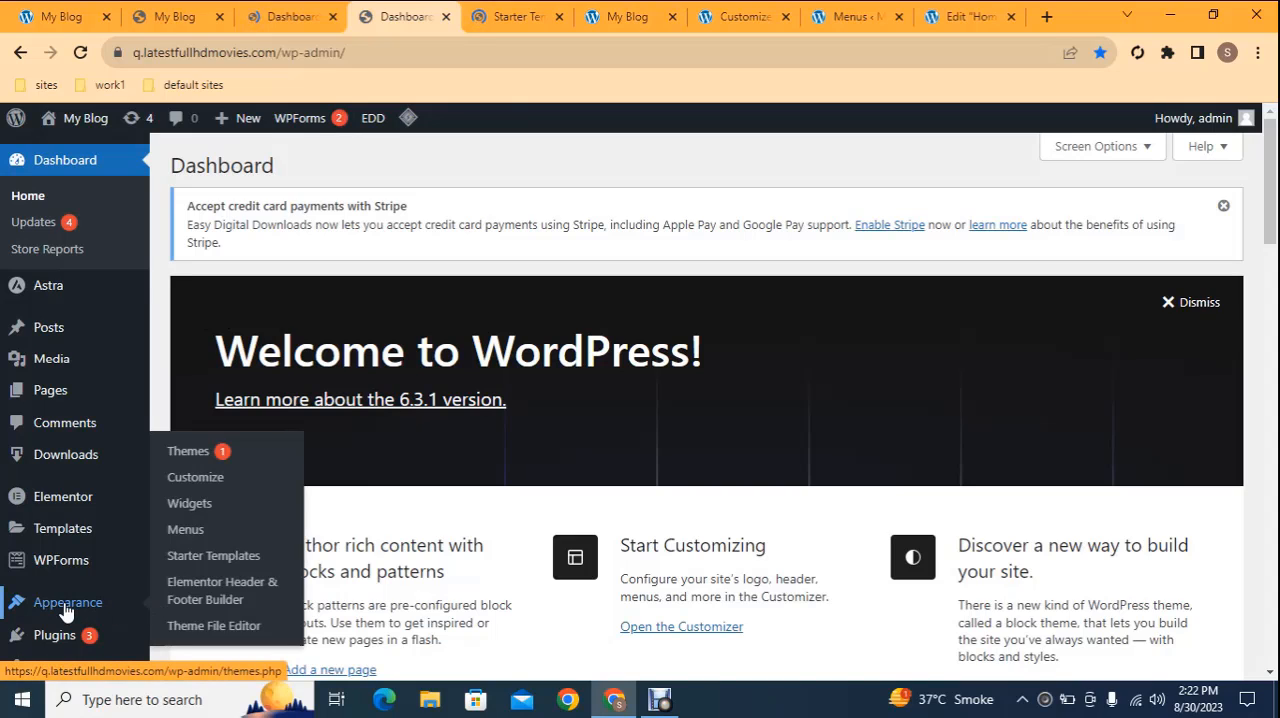
{"action": "left_click", "coordinate": [203, 558]}
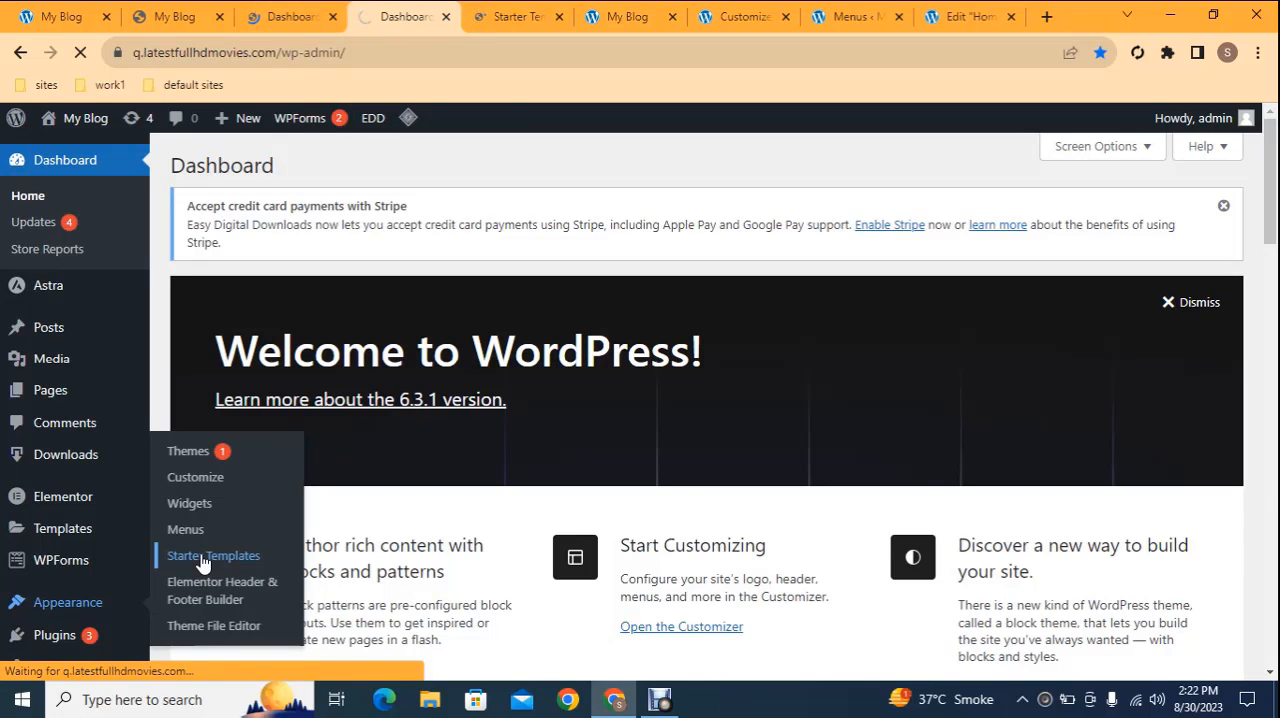
{"action": "left_click", "coordinate": [505, 14]}
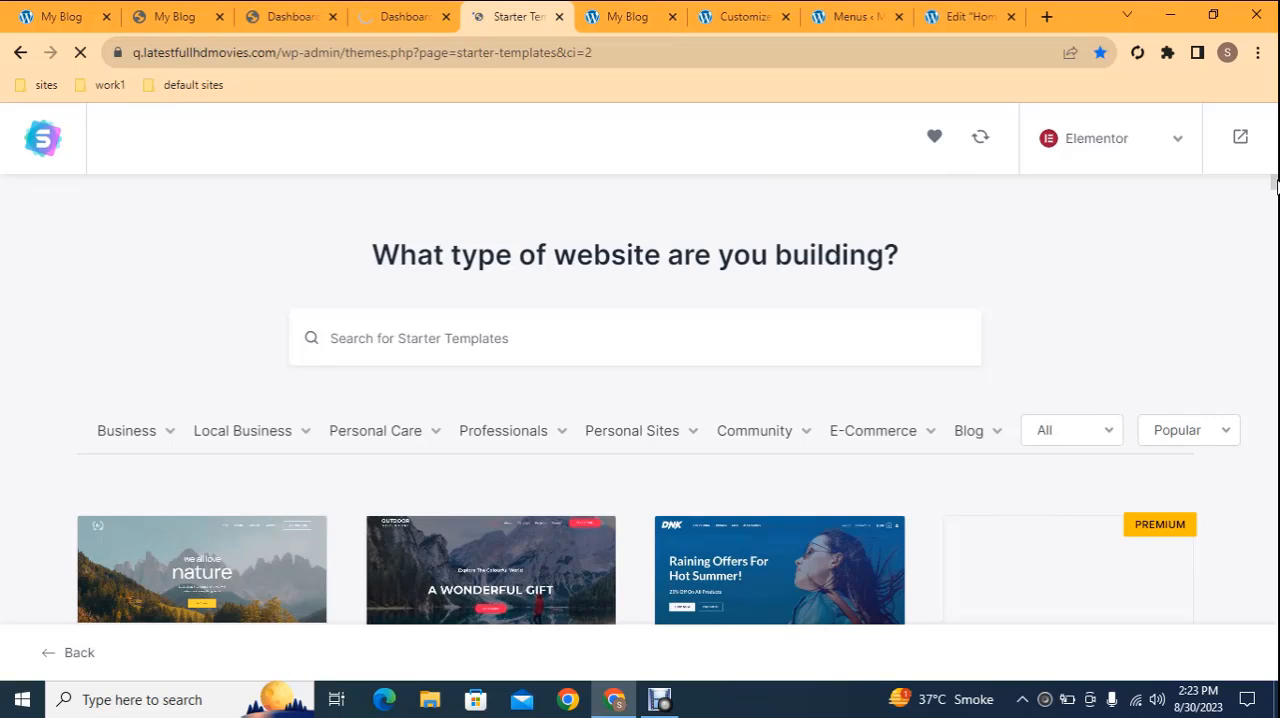
Browse the starter templates and search them for "organic"
{"action": "scroll", "coordinate": [1276, 183], "scroll_direction": "down", "scroll_amount": 4}
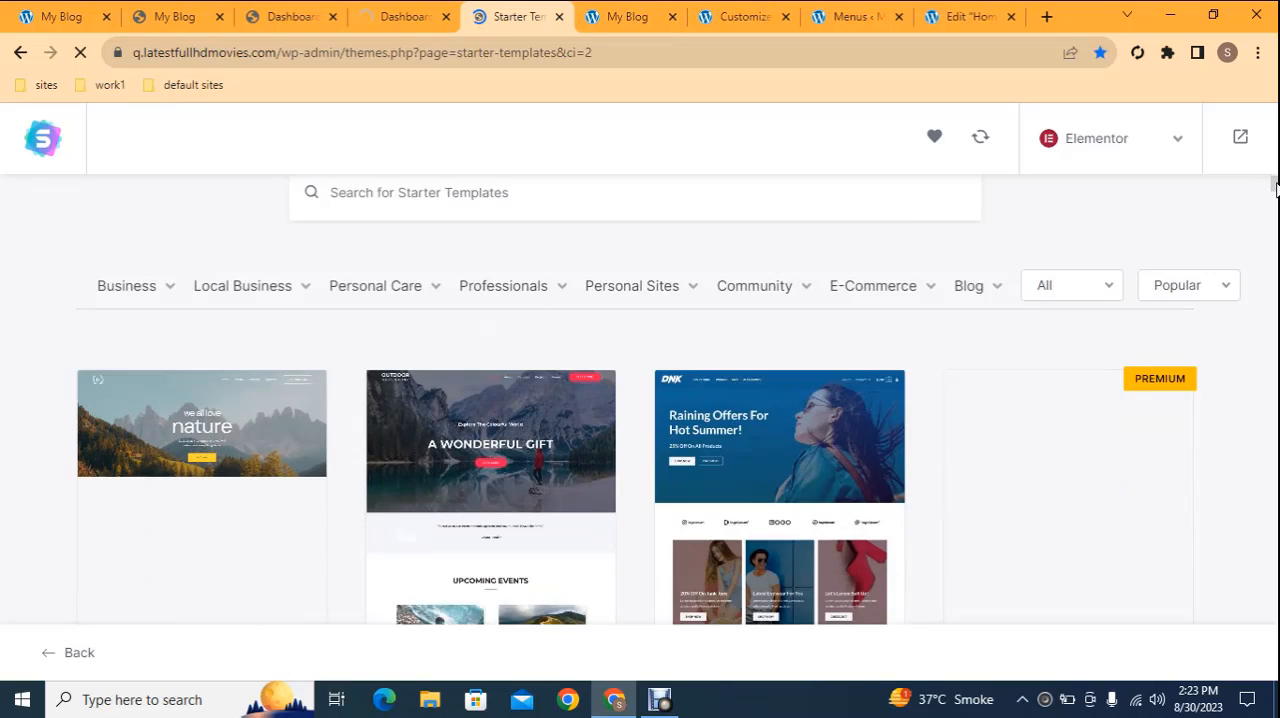
{"action": "scroll", "coordinate": [1276, 185], "scroll_direction": "down", "scroll_amount": 1}
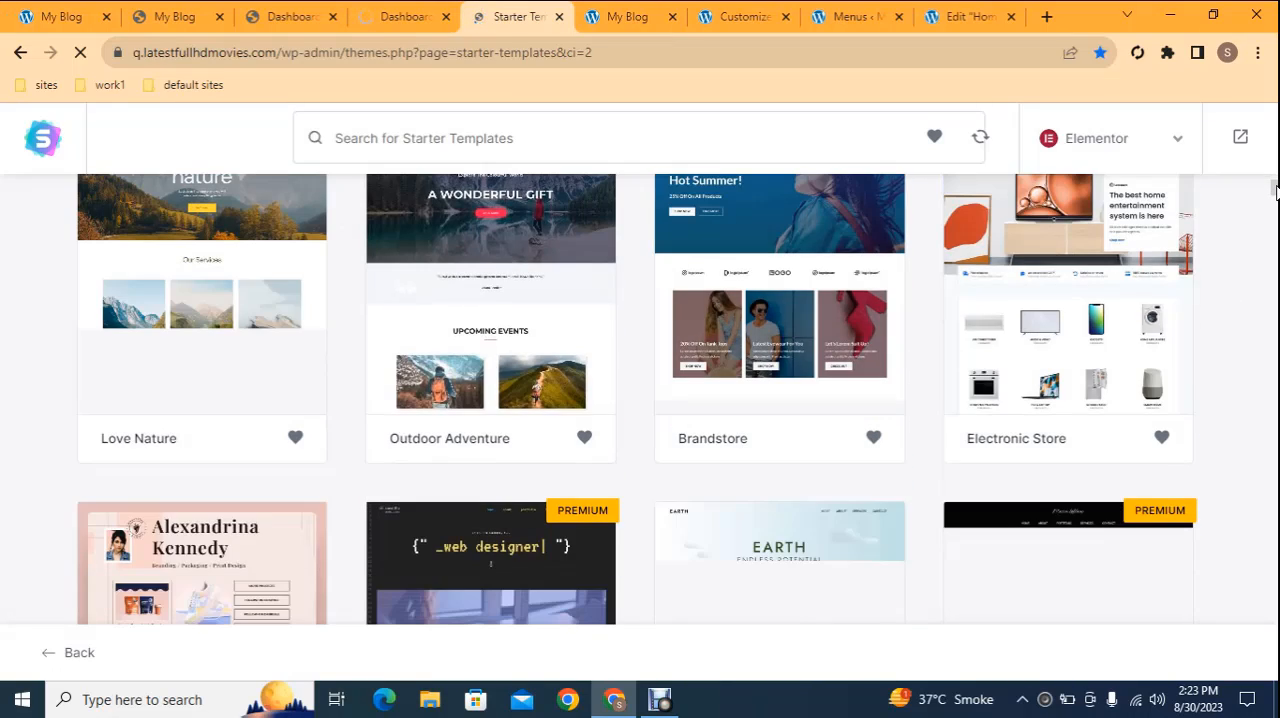
{"action": "scroll", "coordinate": [1275, 196], "scroll_direction": "down", "scroll_amount": 3}
{"action": "left_click_drag", "start_coordinate": [1276, 195], "coordinate": [1275, 176]}
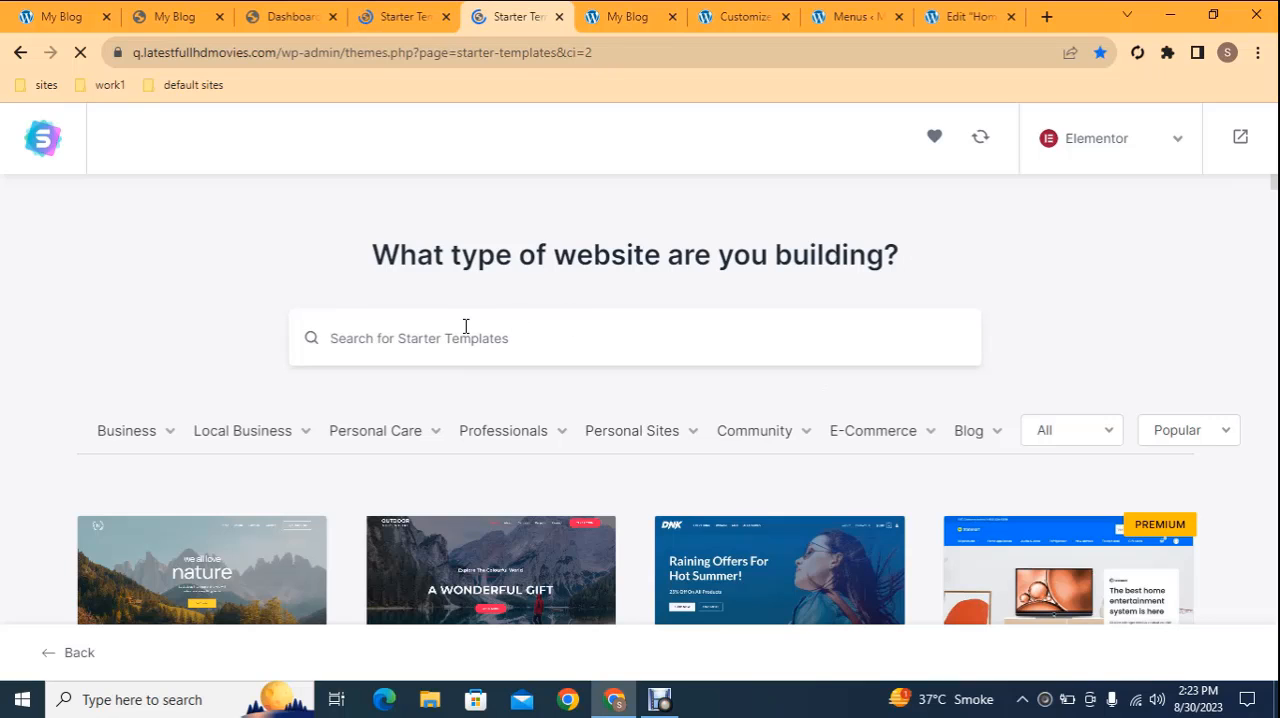
{"action": "type", "text": "ora"}
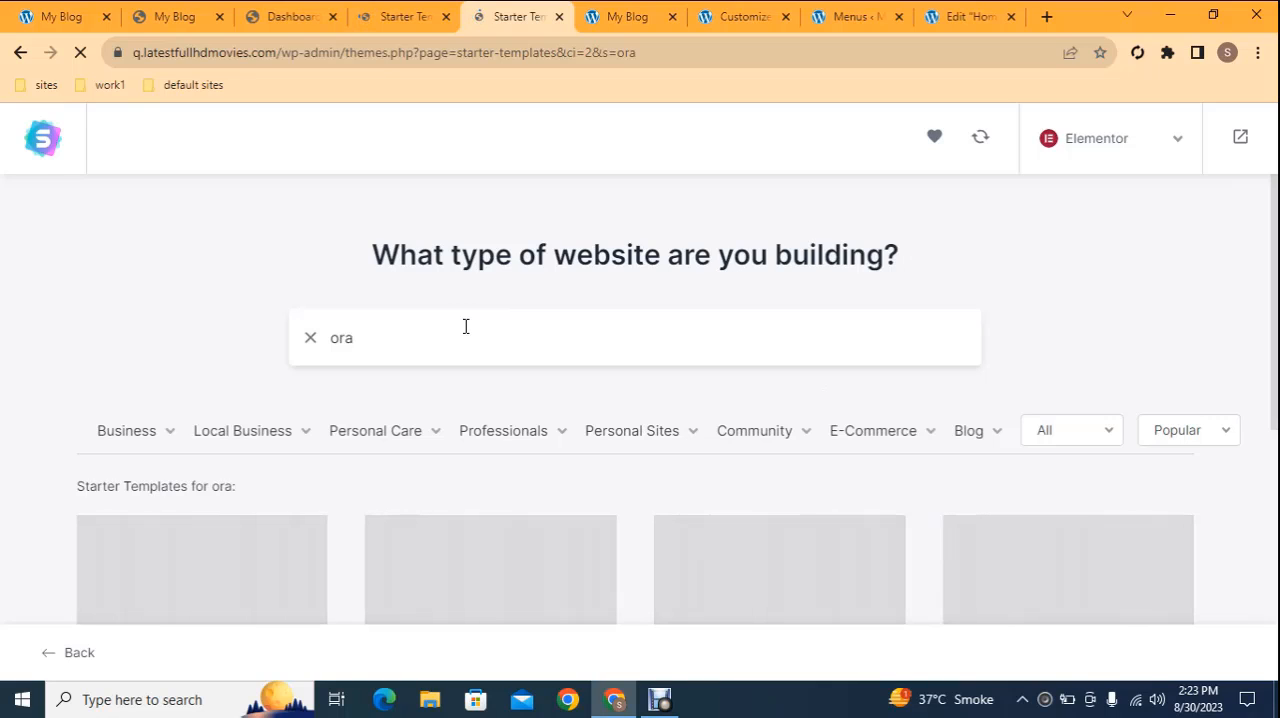
{"action": "type", "text": "ganic"}
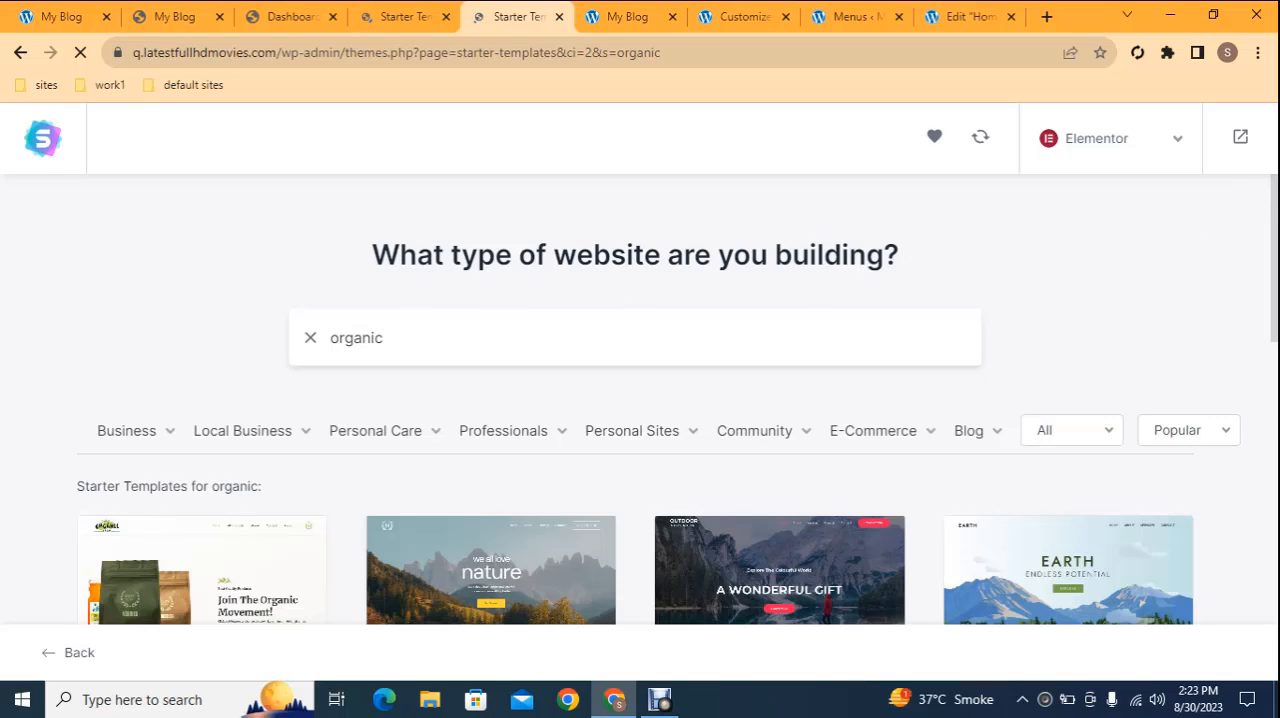
Compare the Organic Store template with the finished store, select it, and close the logo upload dialog without adding a file
{"action": "scroll", "coordinate": [1275, 258], "scroll_direction": "down", "scroll_amount": 2}
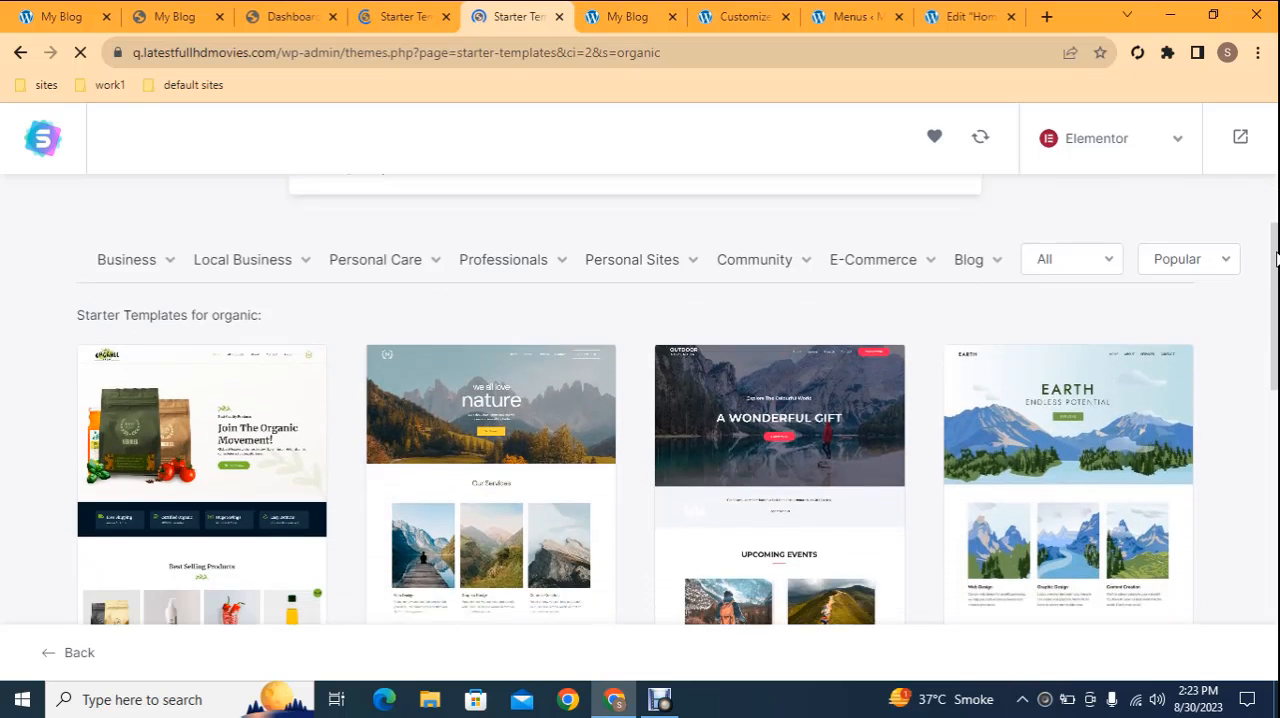
{"action": "scroll", "coordinate": [1275, 258], "scroll_direction": "down", "scroll_amount": 1}
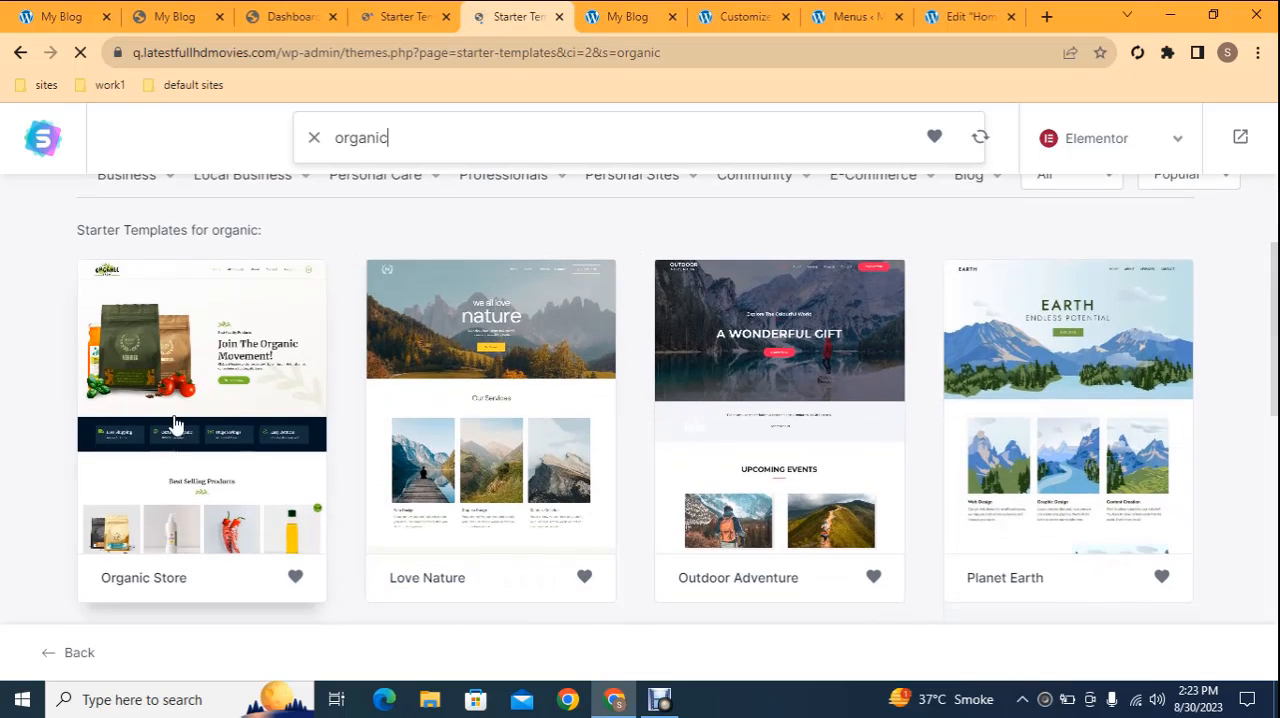
{"action": "left_click", "coordinate": [71, 11]}
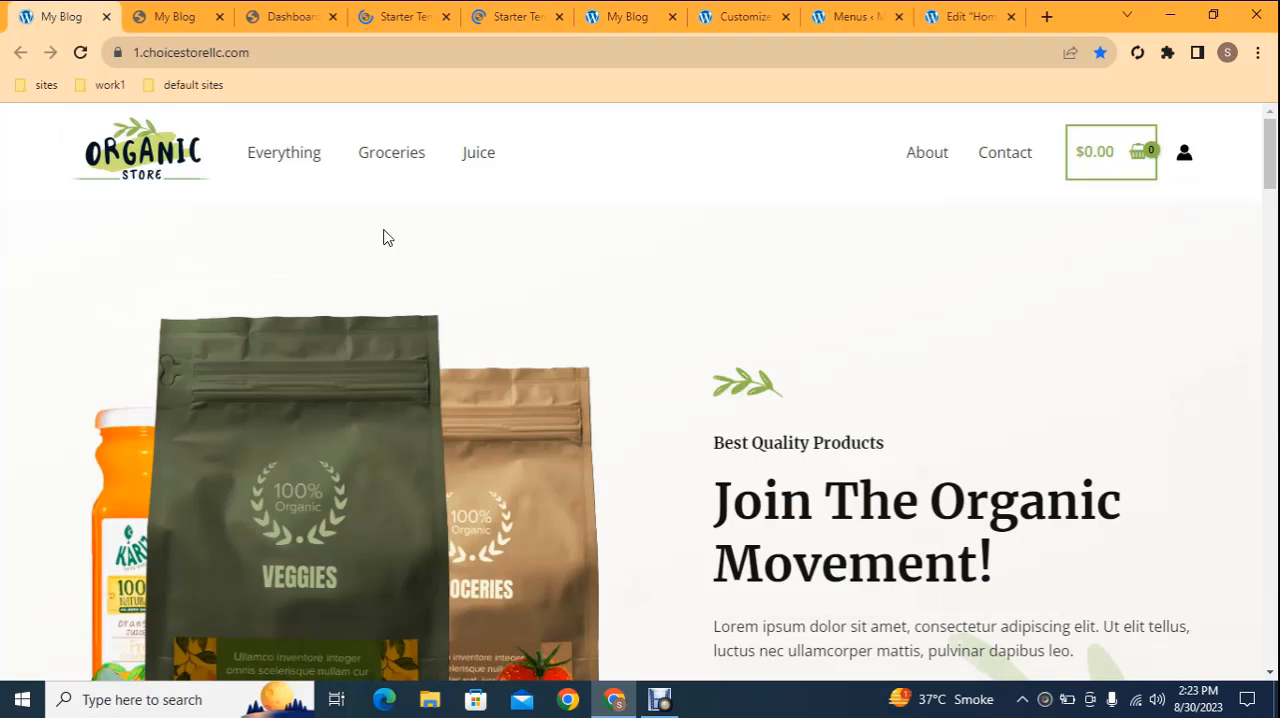
{"action": "left_click", "coordinate": [515, 16]}
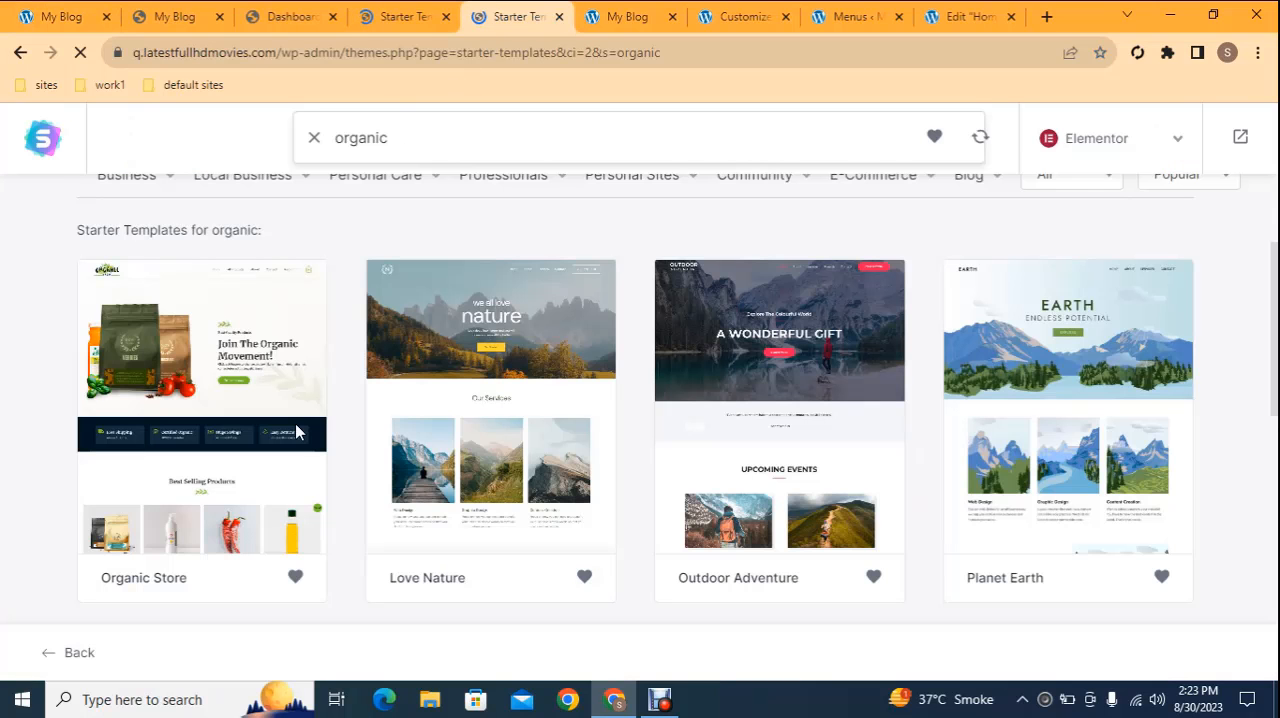
{"action": "left_click", "coordinate": [200, 430]}
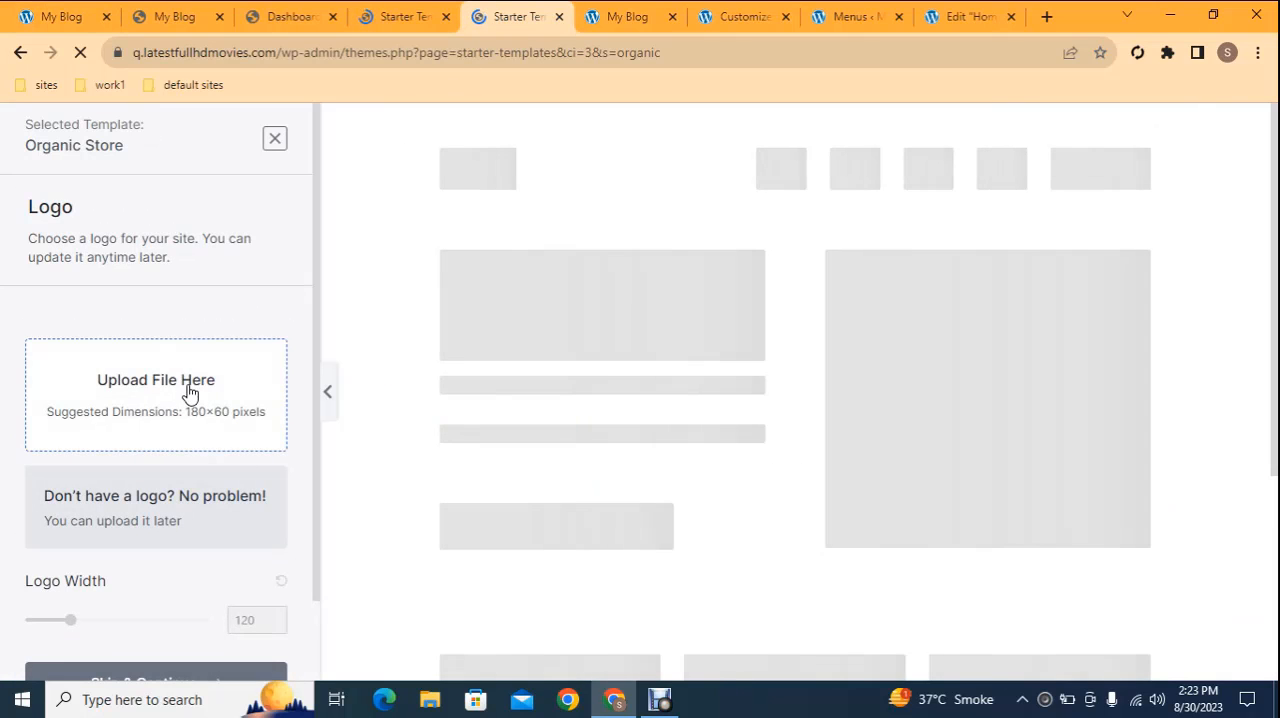
{"action": "left_click", "coordinate": [157, 375]}
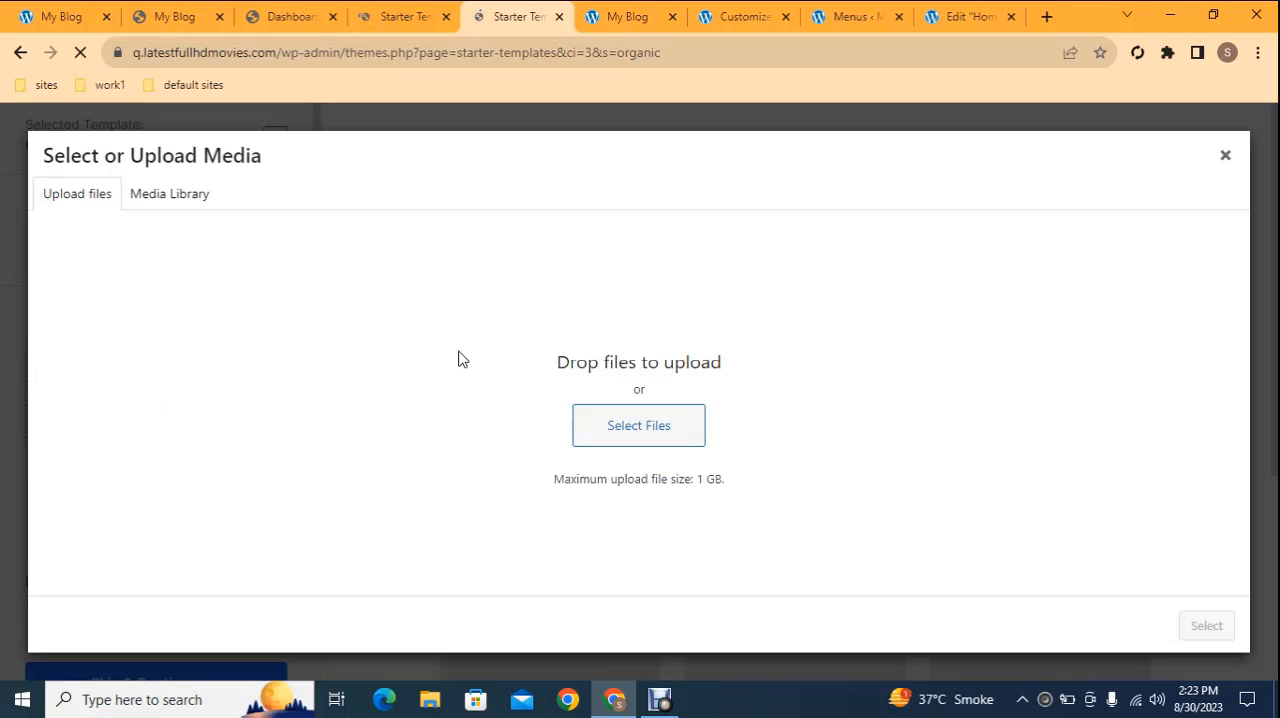
{"action": "left_click", "coordinate": [1224, 159]}
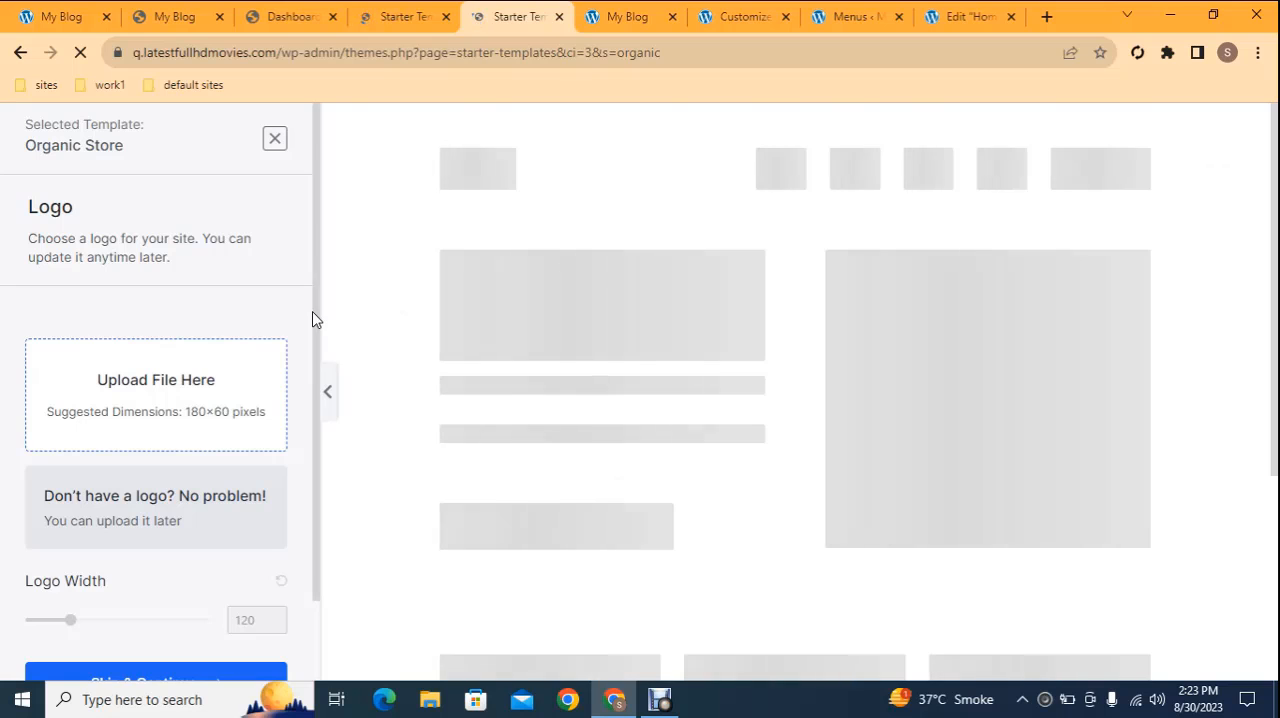
Skip the logo for the Organic Store template and continue with the default colors and the Merriweather / Open Sans fonts
{"action": "left_click_drag", "start_coordinate": [316, 321], "coordinate": [304, 404]}
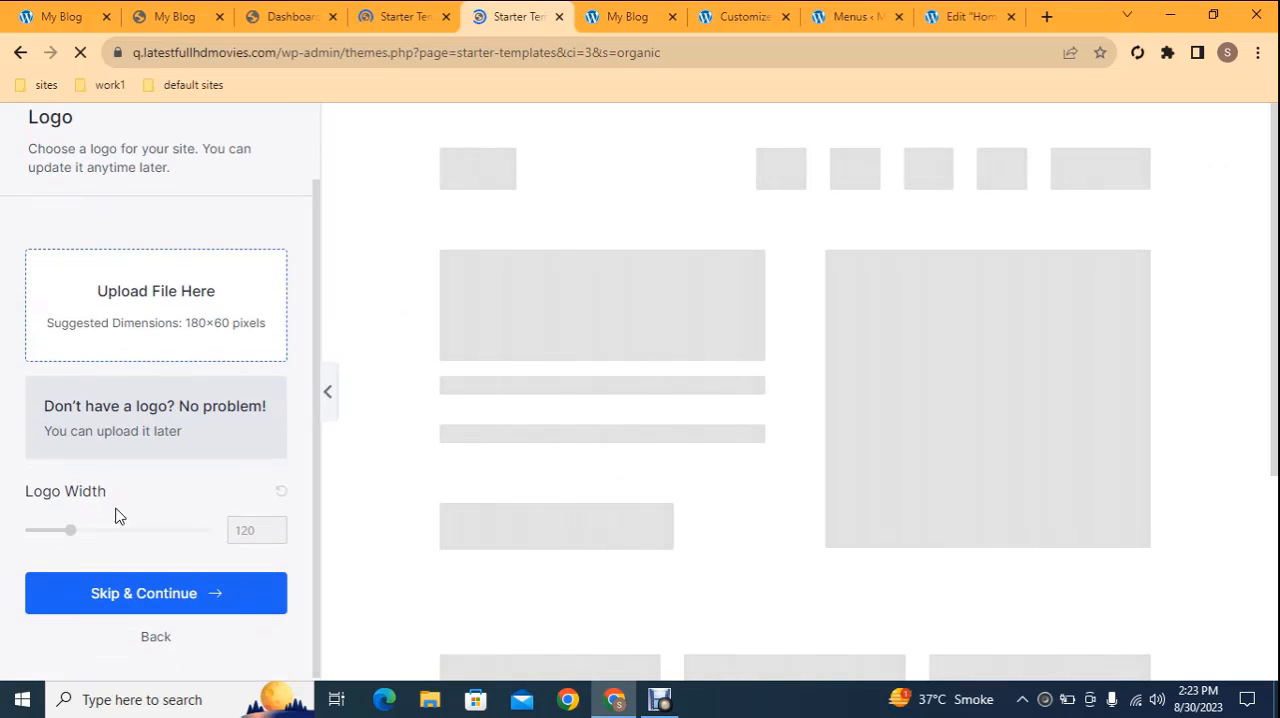
{"action": "left_click", "coordinate": [131, 594]}
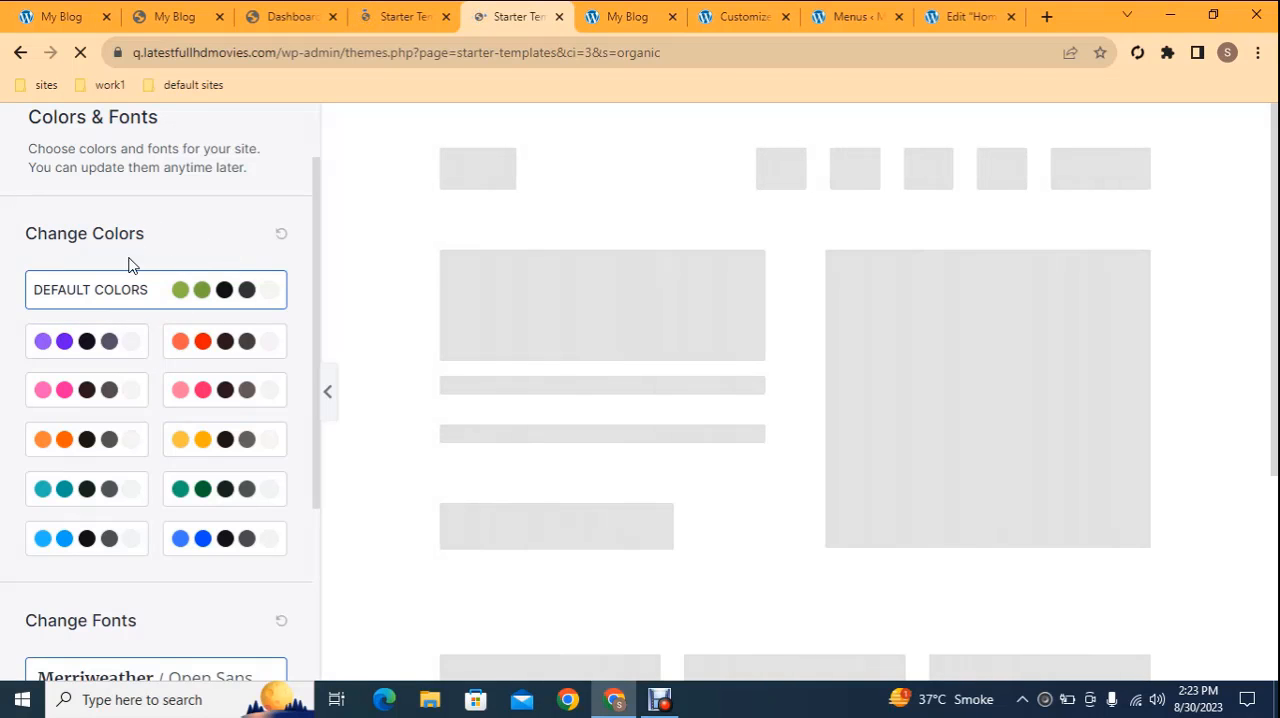
{"action": "left_click_drag", "start_coordinate": [320, 437], "coordinate": [306, 597]}
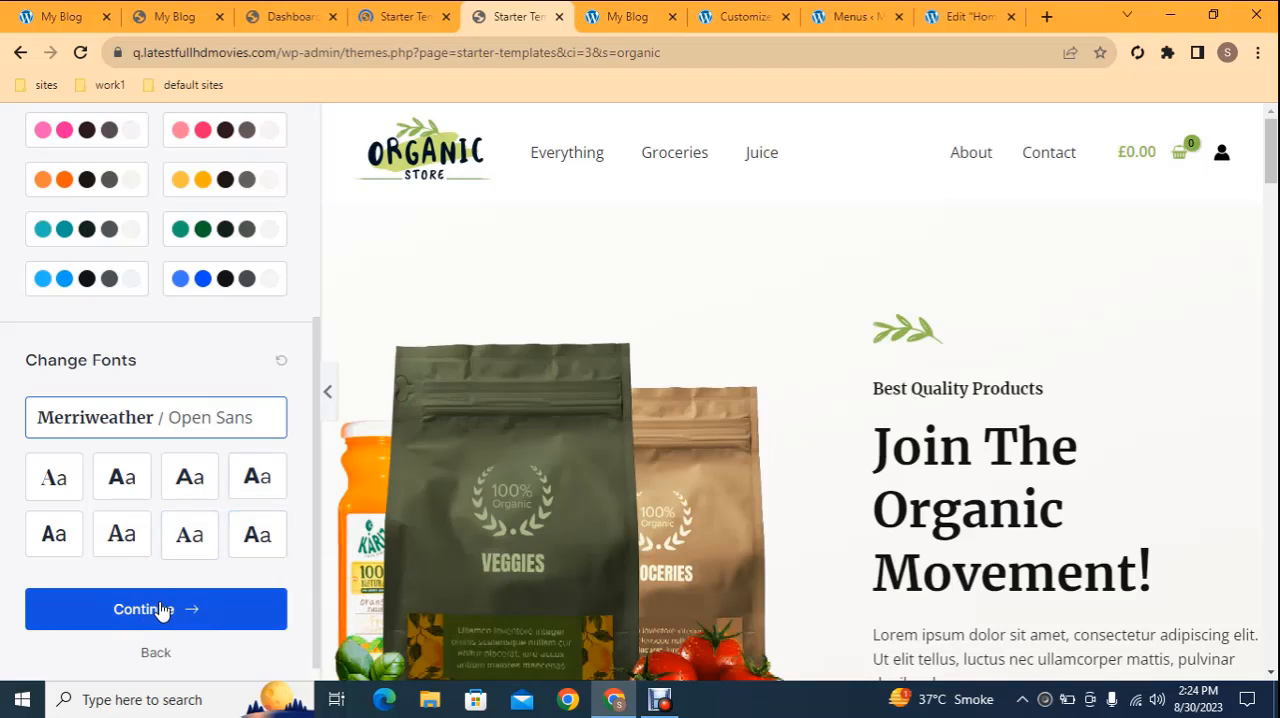
{"action": "left_click", "coordinate": [160, 611]}
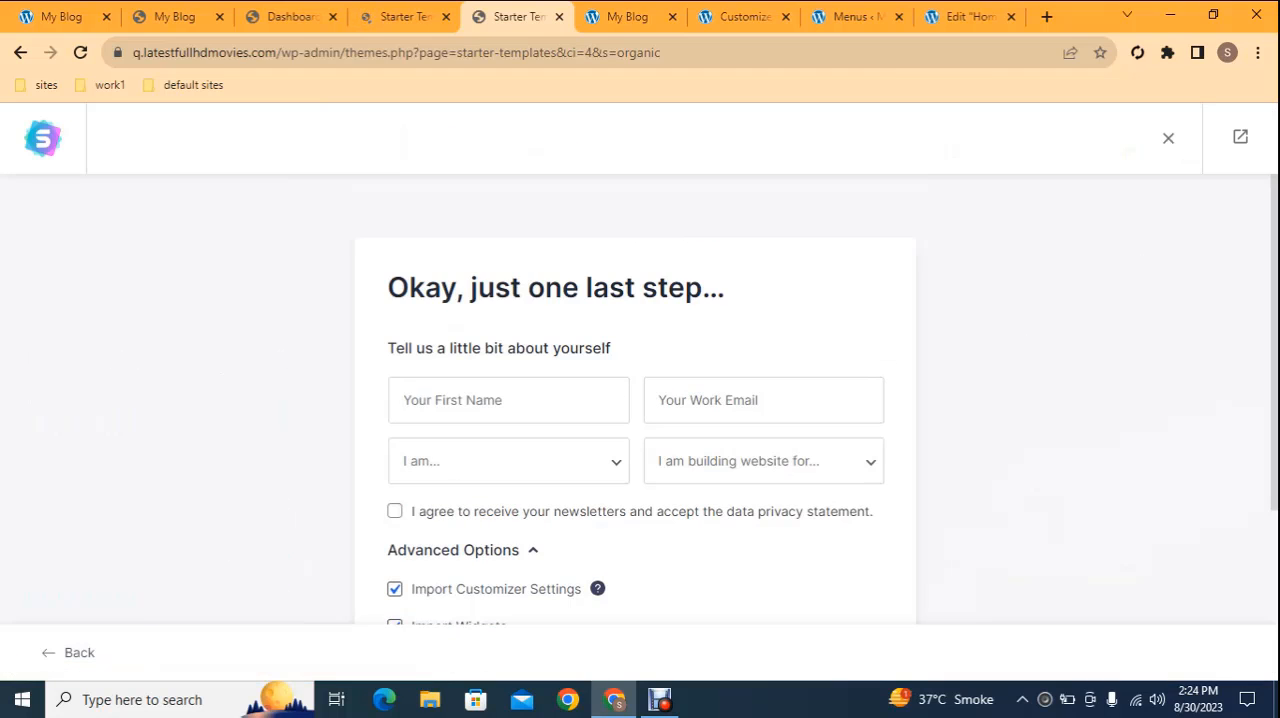
Fill in the first name and work email, set the experience level to Beginner, and choose My Client as the website's recipient
{"action": "scroll", "coordinate": [862, 248], "scroll_direction": "down", "scroll_amount": 1}
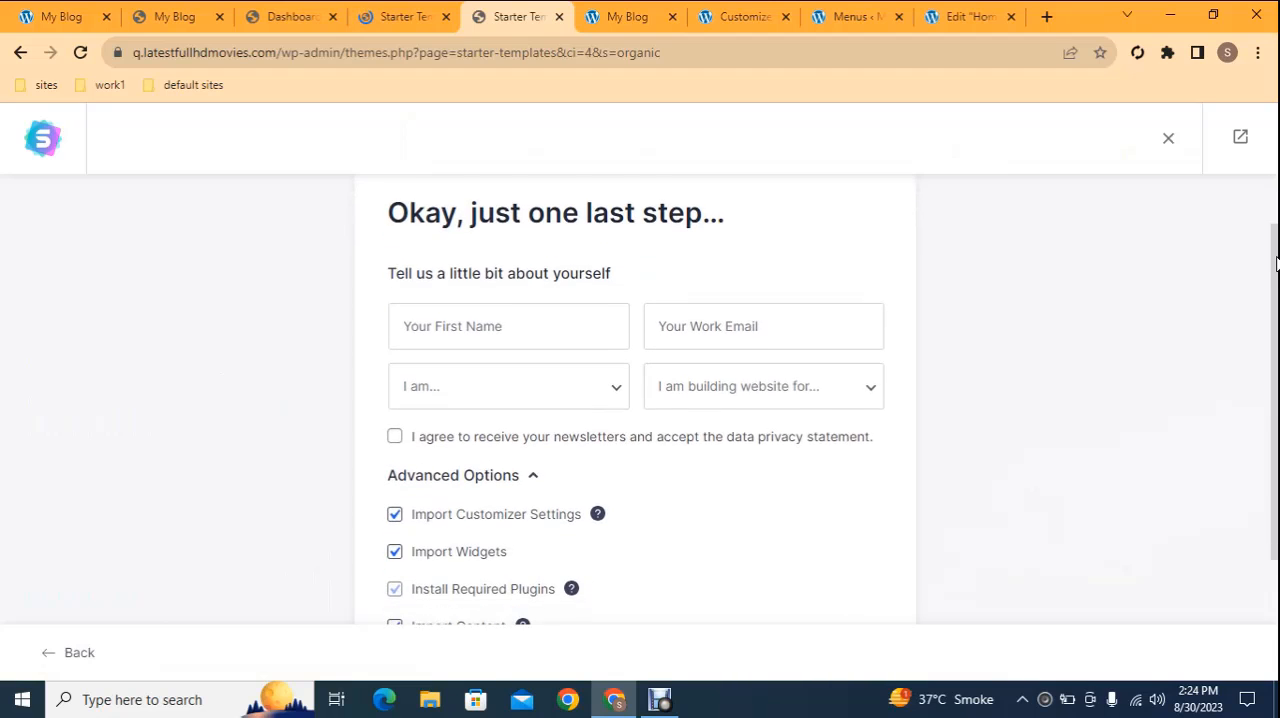
{"action": "left_click", "coordinate": [528, 310]}
{"action": "left_click", "coordinate": [531, 360]}
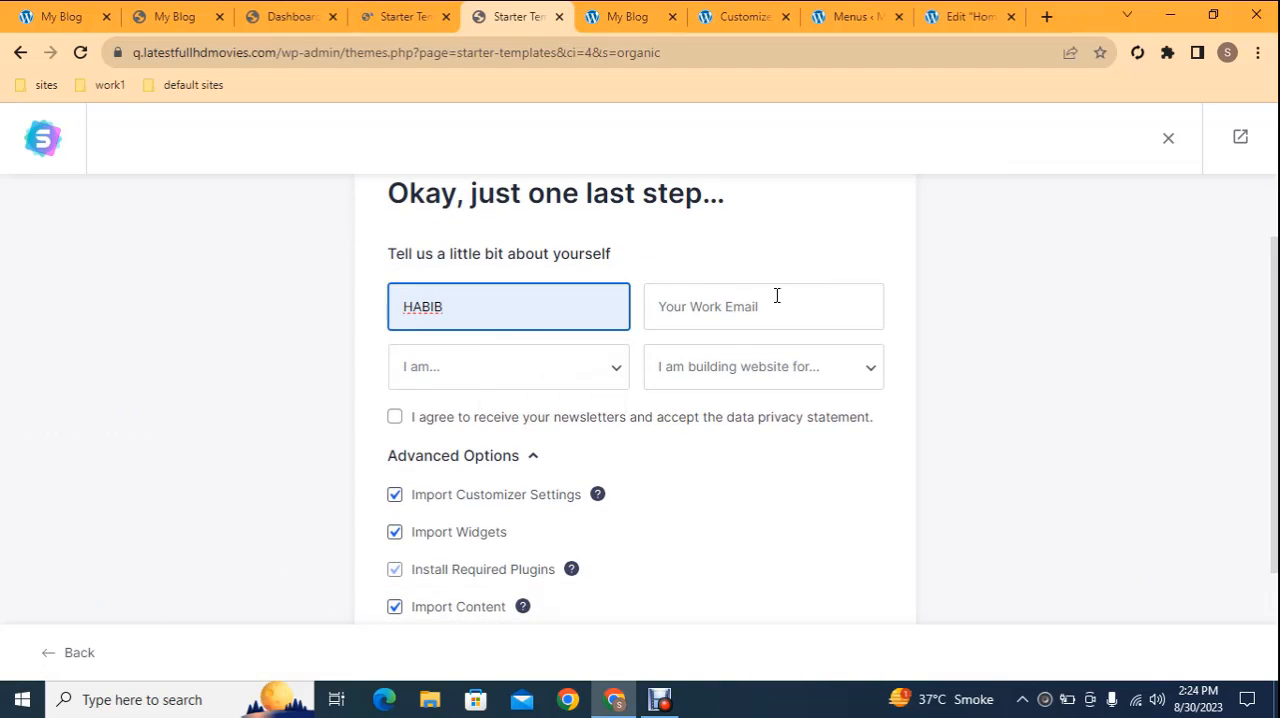
{"action": "left_click", "coordinate": [776, 296]}
{"action": "left_click", "coordinate": [794, 357]}
{"action": "left_click", "coordinate": [446, 380]}
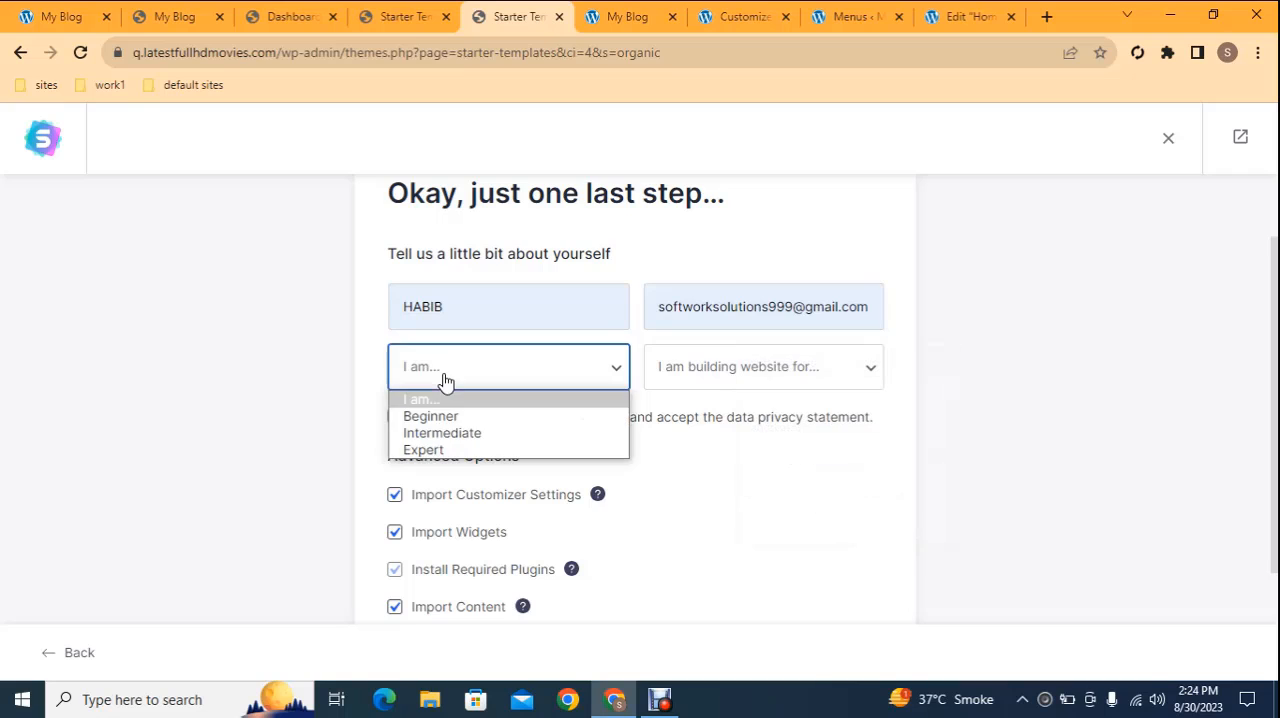
{"action": "left_click", "coordinate": [430, 415]}
{"action": "left_click", "coordinate": [655, 384]}
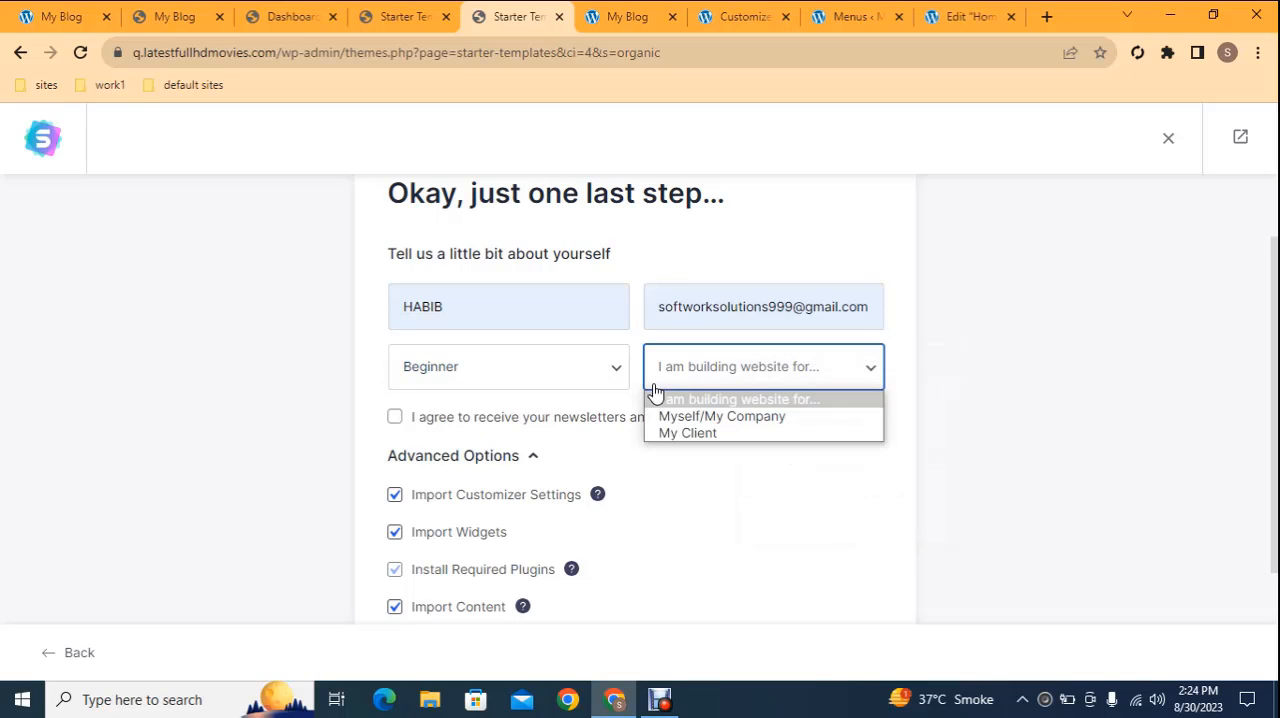
{"action": "left_click", "coordinate": [745, 433]}
Check the advanced import options, leave them all enabled, and submit the form to build the website
{"action": "scroll", "coordinate": [635, 400], "scroll_direction": "down", "scroll_amount": 2}
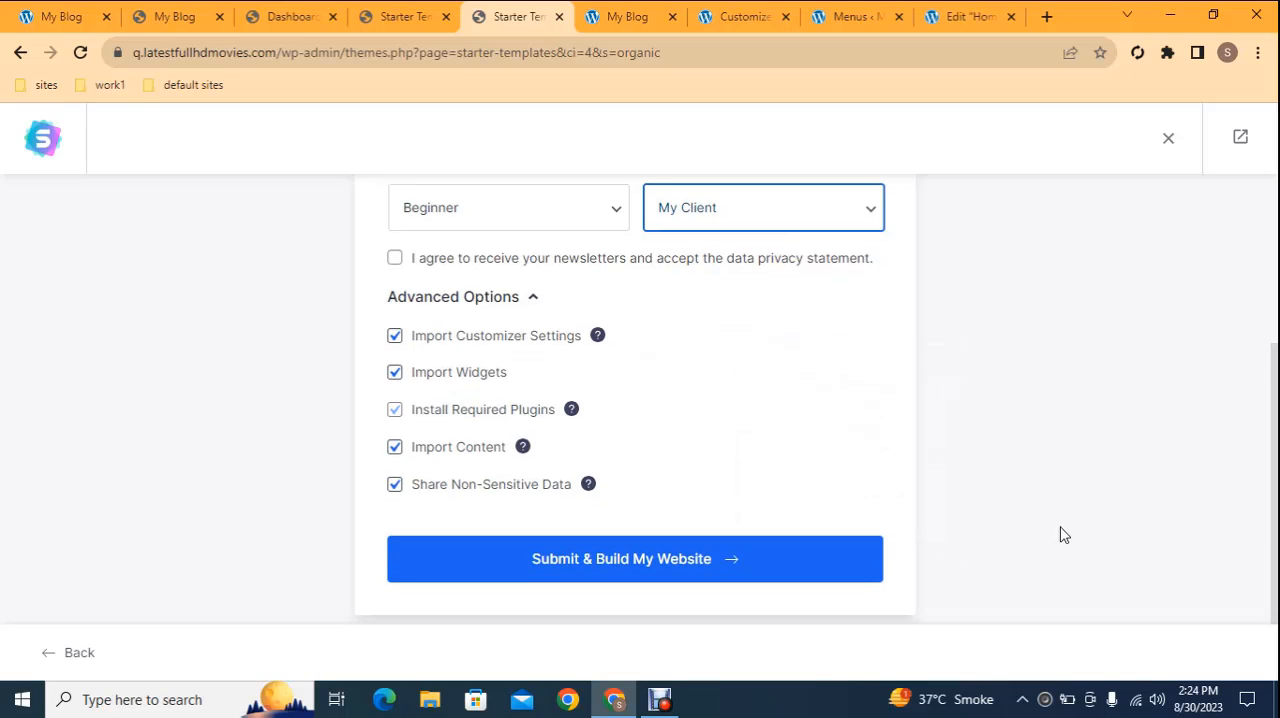
{"action": "scroll", "coordinate": [635, 400], "scroll_direction": "up", "scroll_amount": 1}
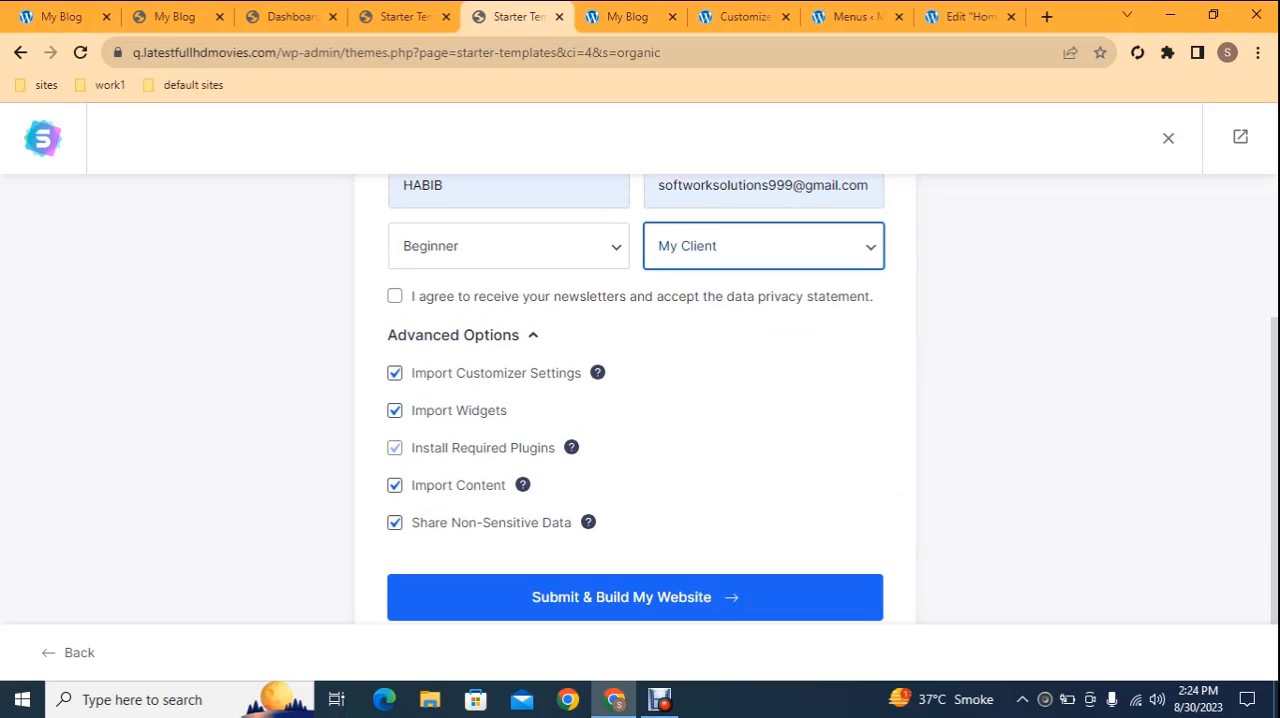
{"action": "left_click", "coordinate": [743, 612]}
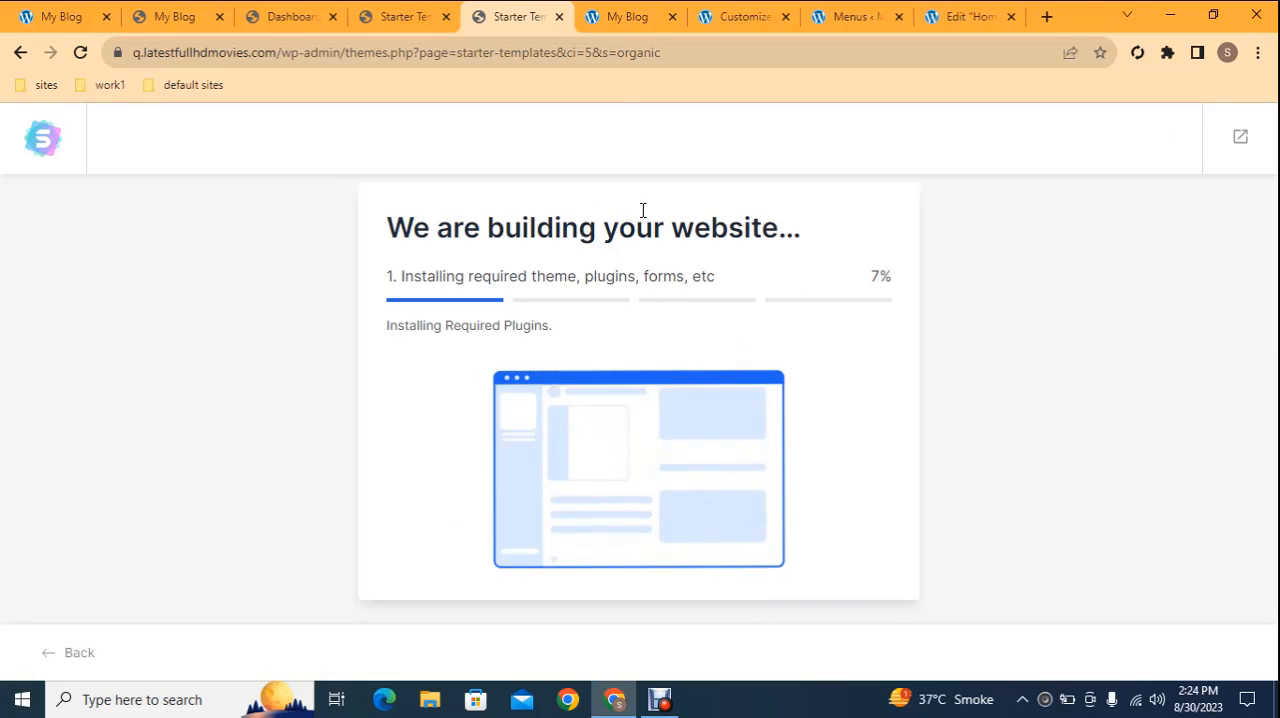
Switch to the finished store at 1.choicestorellc.com and bring up its theme customizer
{"action": "left_click", "coordinate": [620, 16]}
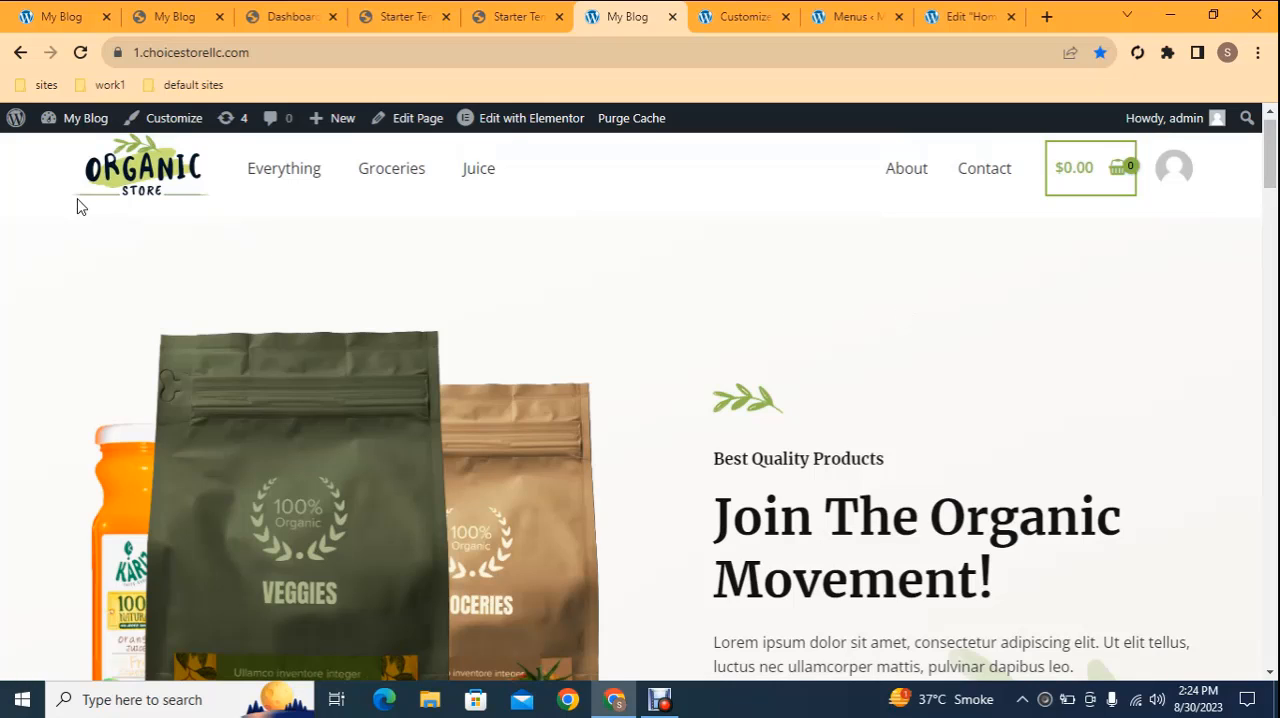
{"action": "right_click", "coordinate": [172, 128]}
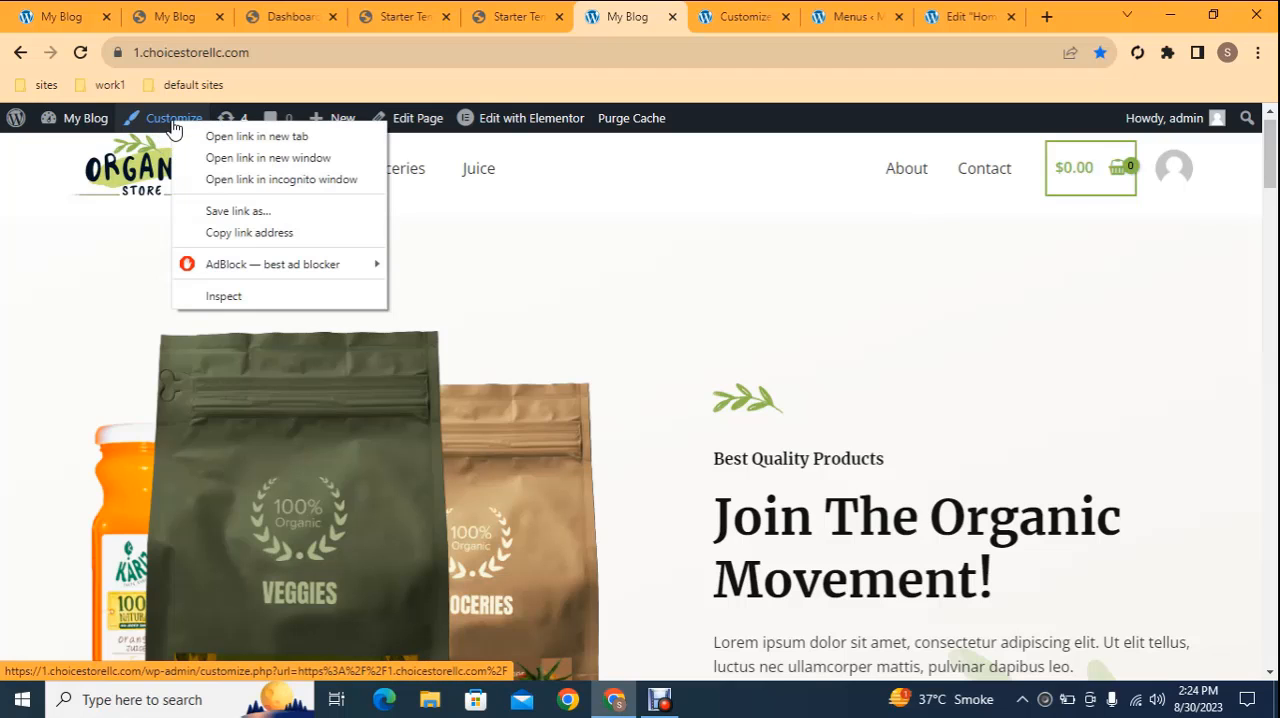
{"action": "left_click", "coordinate": [196, 134]}
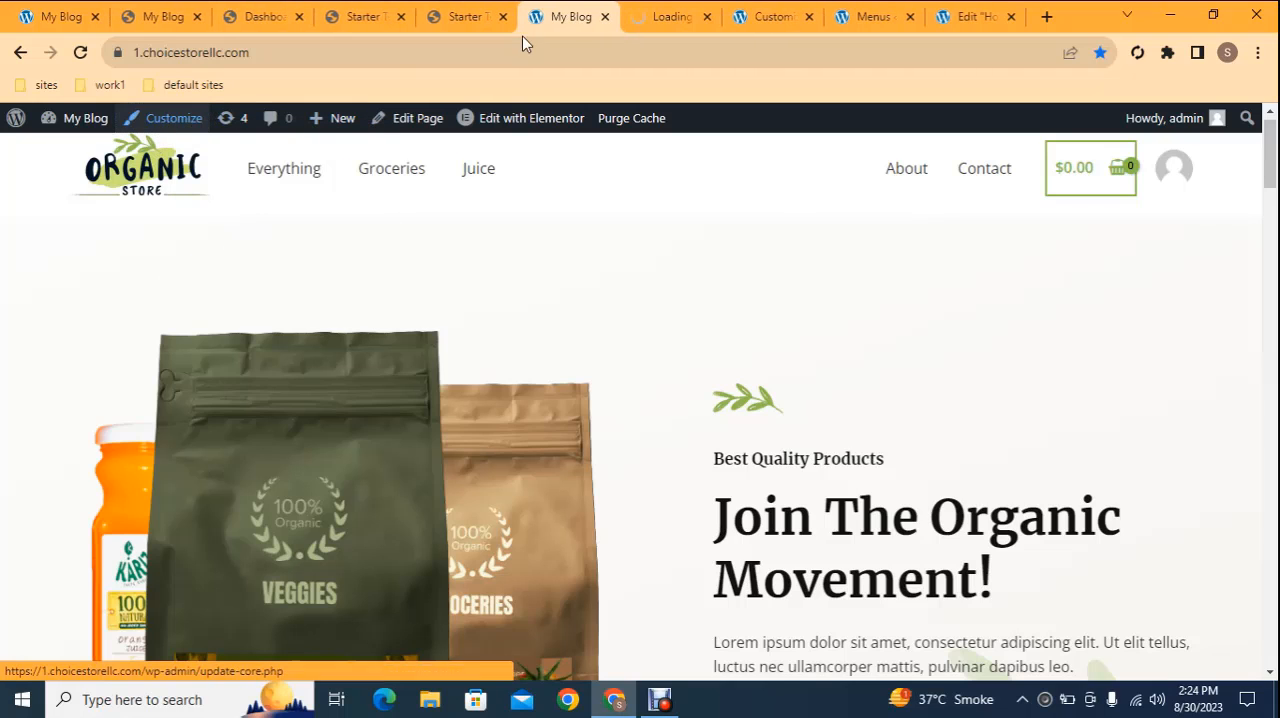
{"action": "left_click", "coordinate": [755, 14]}
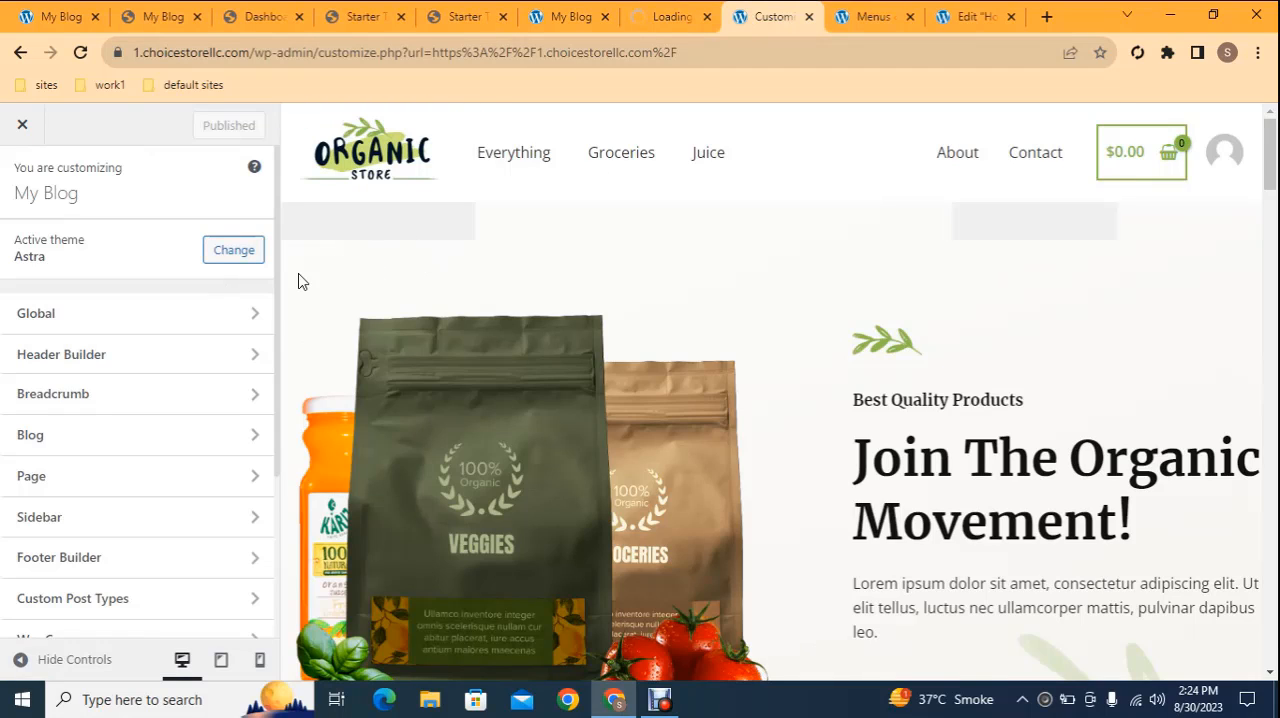
Open the header's Site Title & Logo settings, view the logo selection dialog, and close it without choosing a file
{"action": "left_click", "coordinate": [117, 361]}
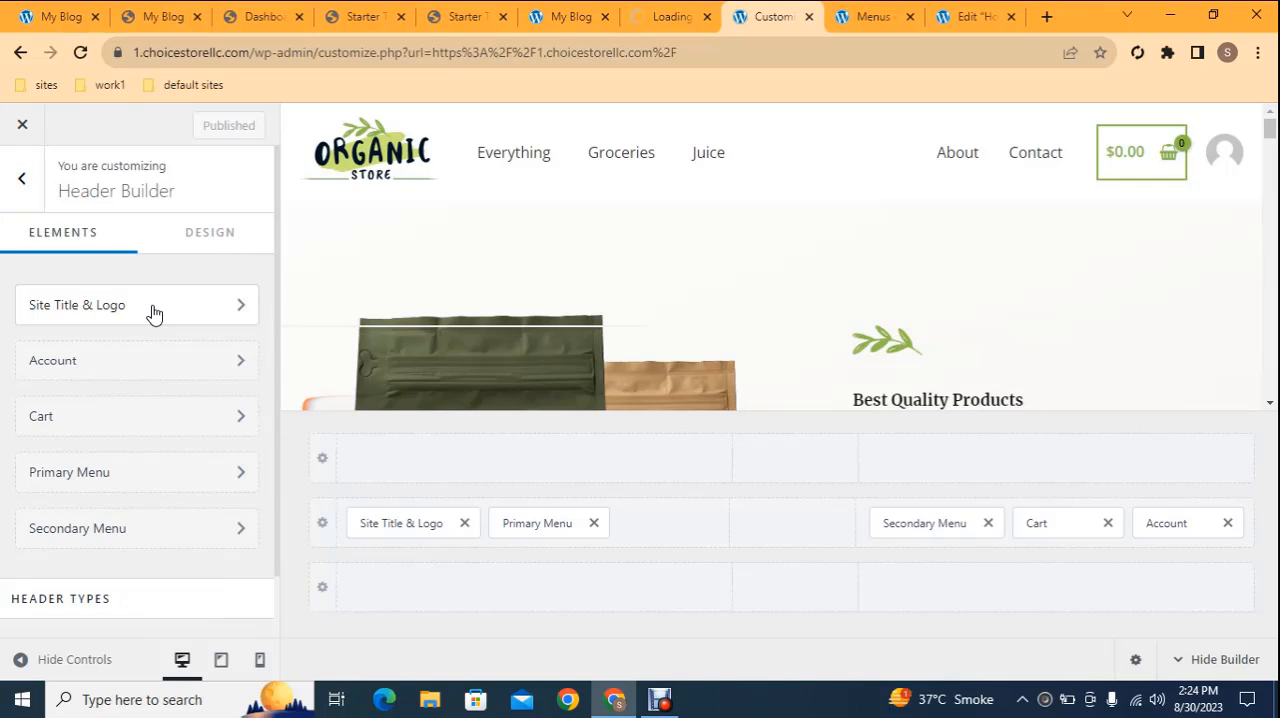
{"action": "left_click", "coordinate": [153, 313]}
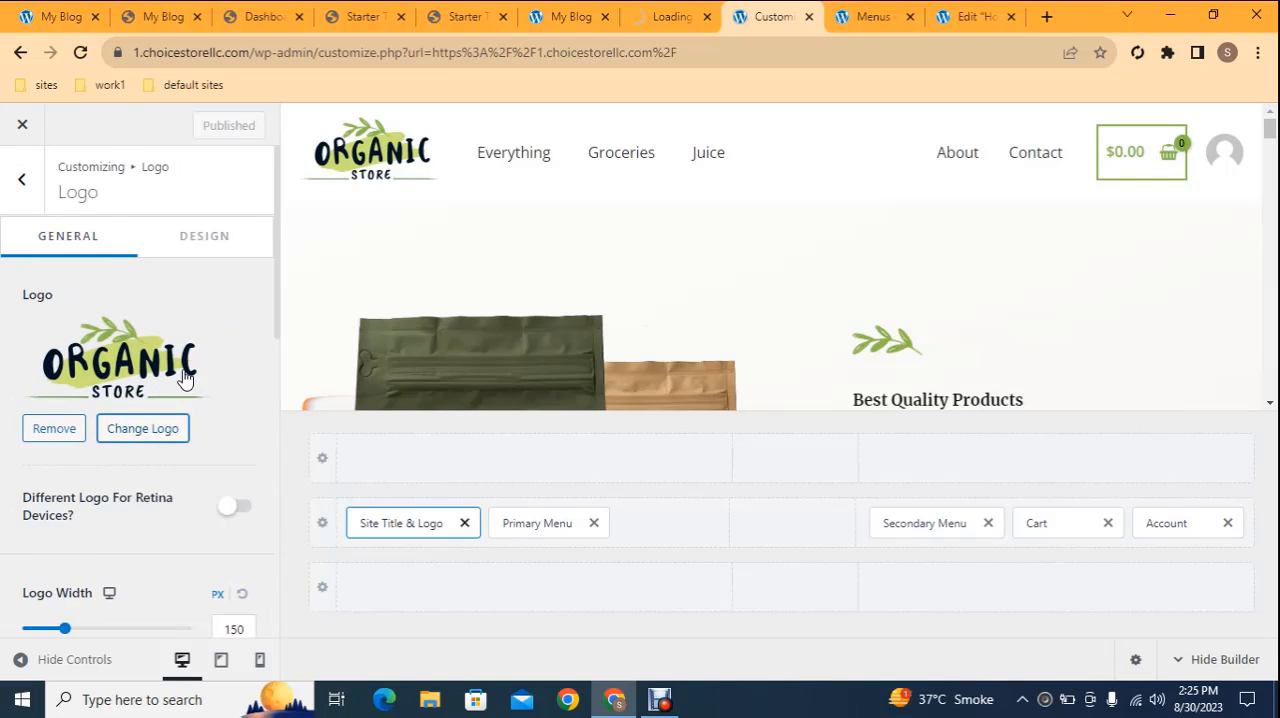
{"action": "left_click", "coordinate": [157, 429]}
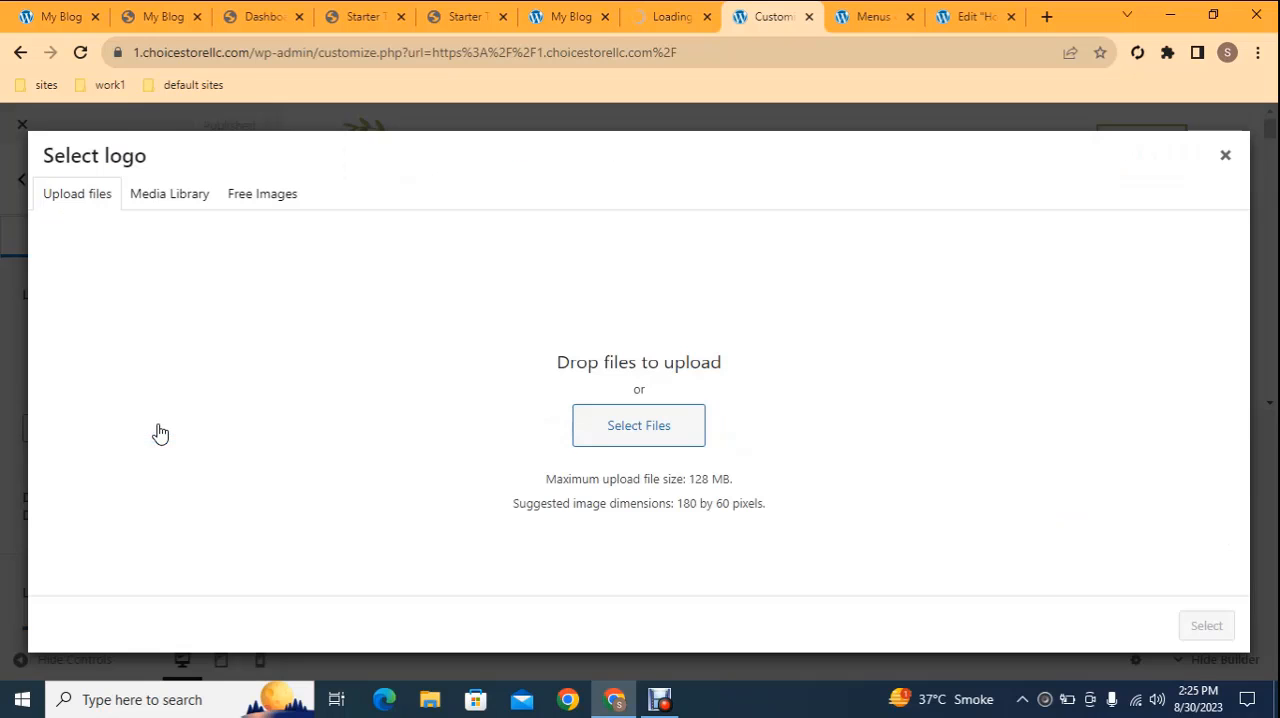
{"action": "left_click", "coordinate": [1225, 155]}
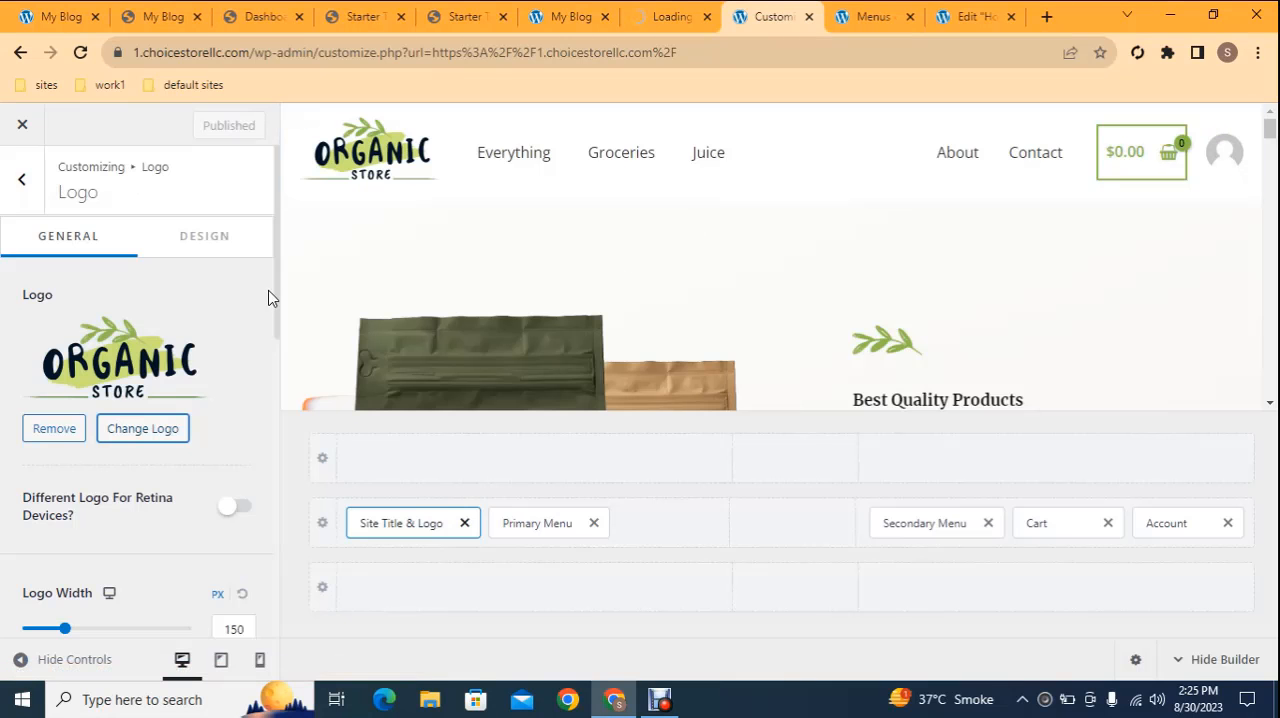
Look over the logo width, site title, tagline and visibility settings, and open the Site Icon settings
{"action": "left_click_drag", "start_coordinate": [277, 297], "coordinate": [265, 402]}
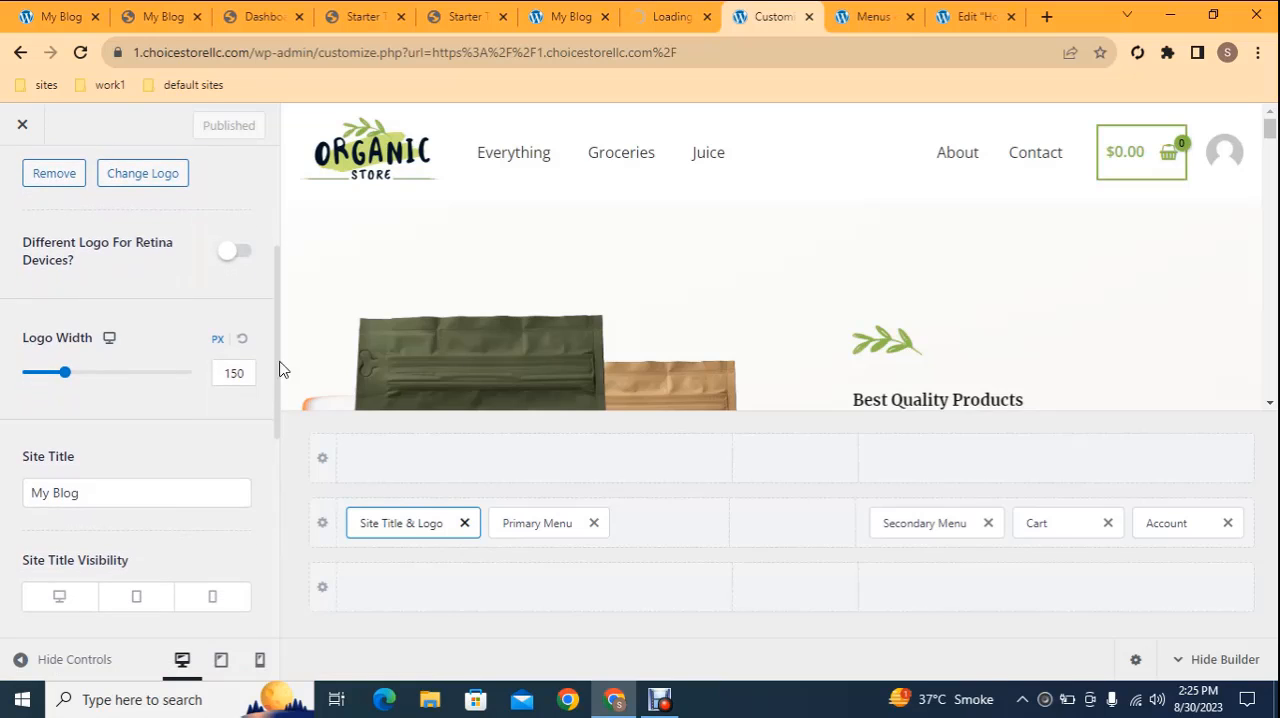
{"action": "left_click_drag", "start_coordinate": [101, 495], "coordinate": [39, 502]}
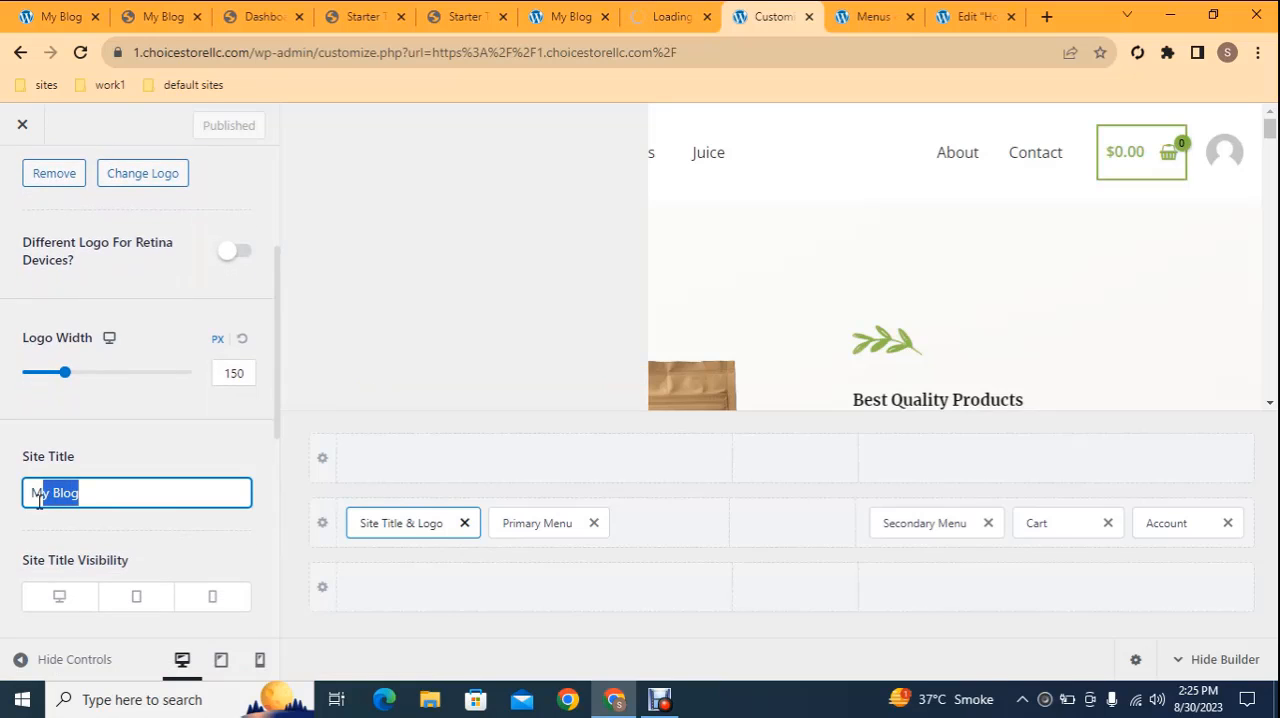
{"action": "left_click", "coordinate": [167, 473]}
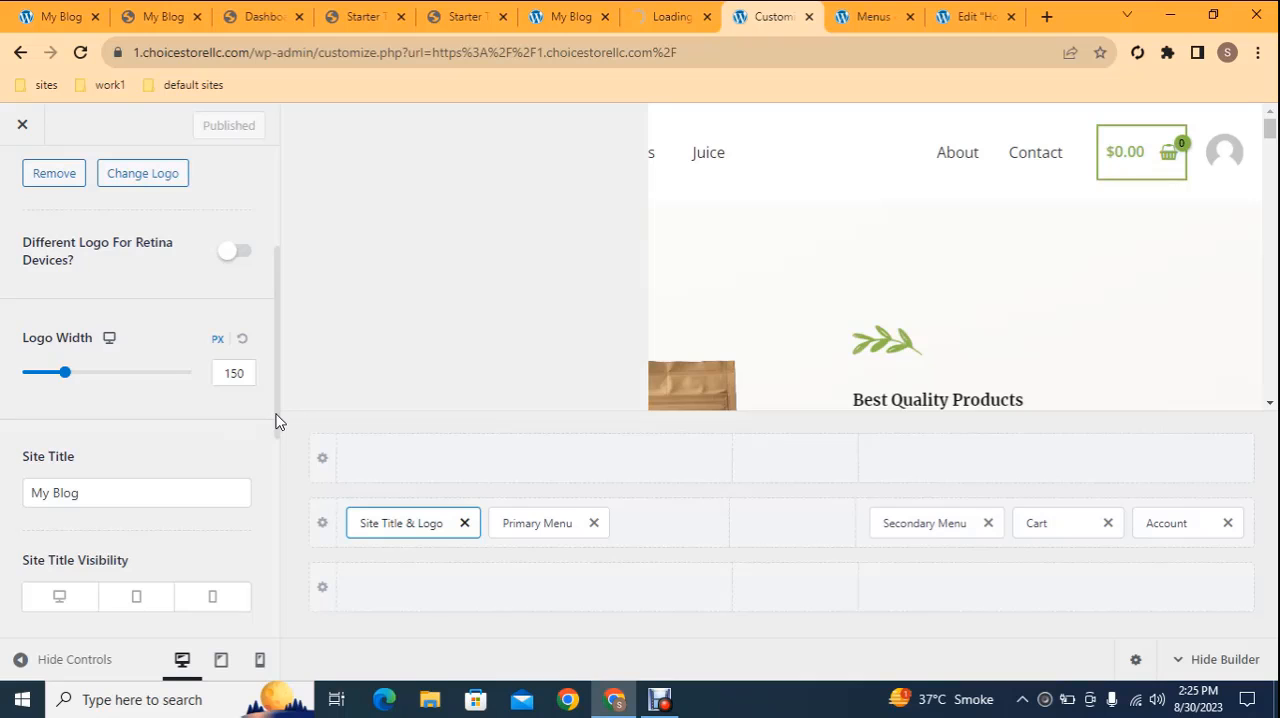
{"action": "left_click_drag", "start_coordinate": [276, 421], "coordinate": [255, 588]}
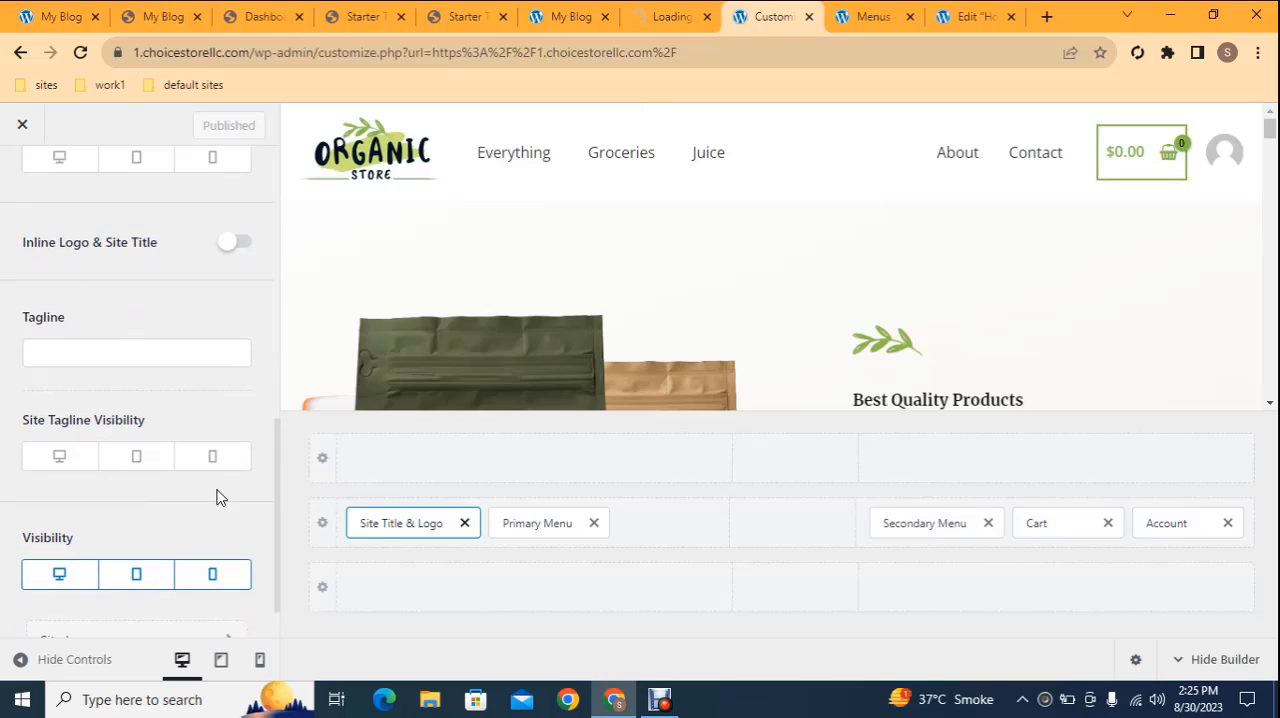
{"action": "scroll", "coordinate": [278, 521], "scroll_direction": "down", "scroll_amount": 1}
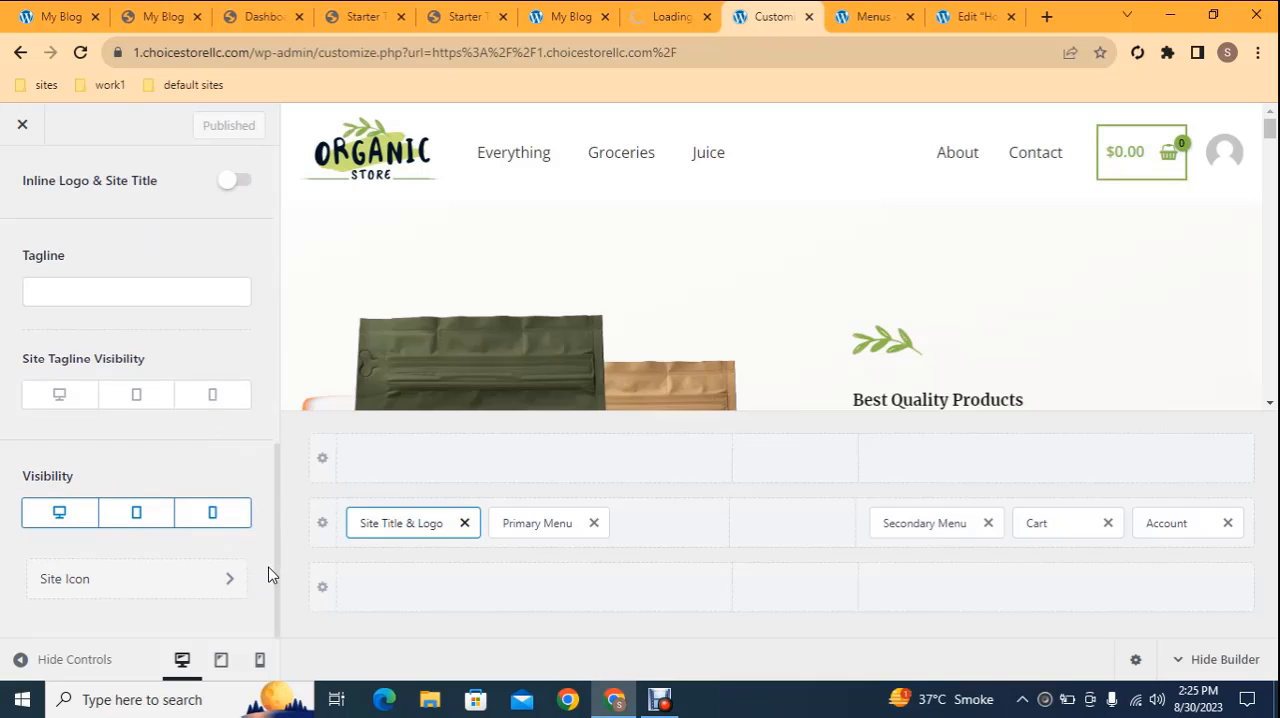
{"action": "left_click", "coordinate": [102, 594]}
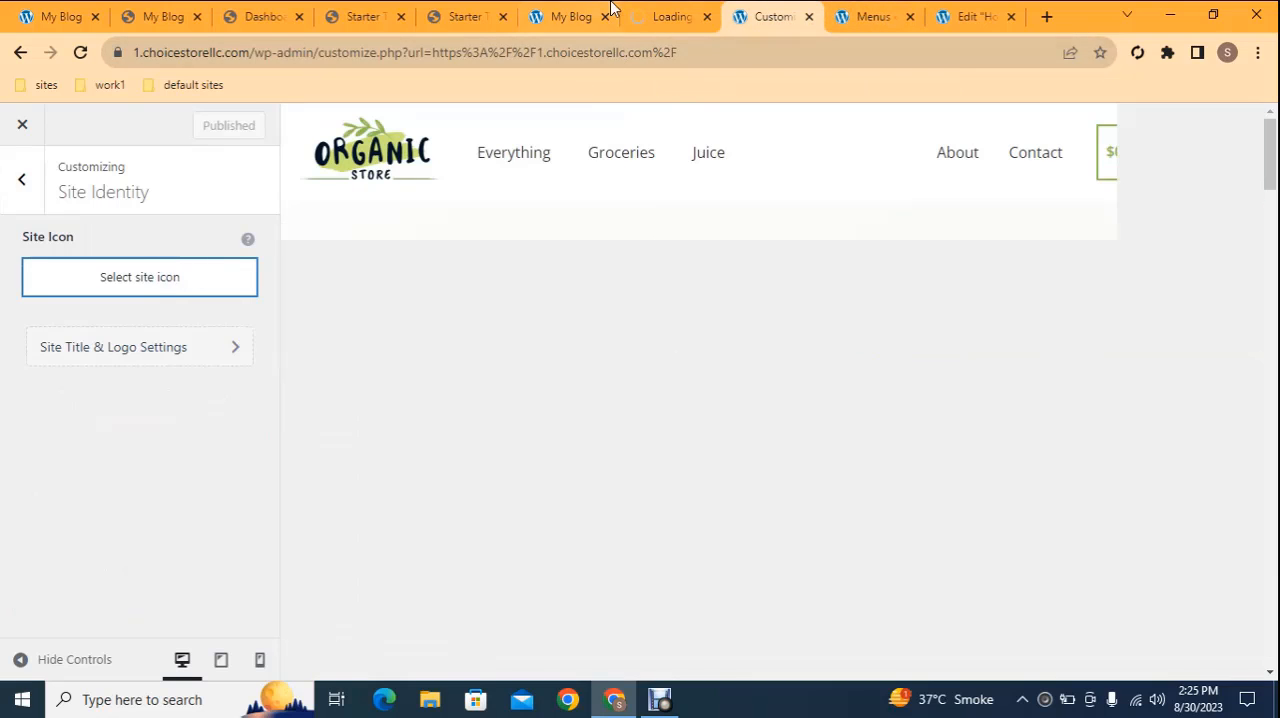
Return to the finished store's homepage and bring up its Menus admin page
{"action": "left_click", "coordinate": [566, 15]}
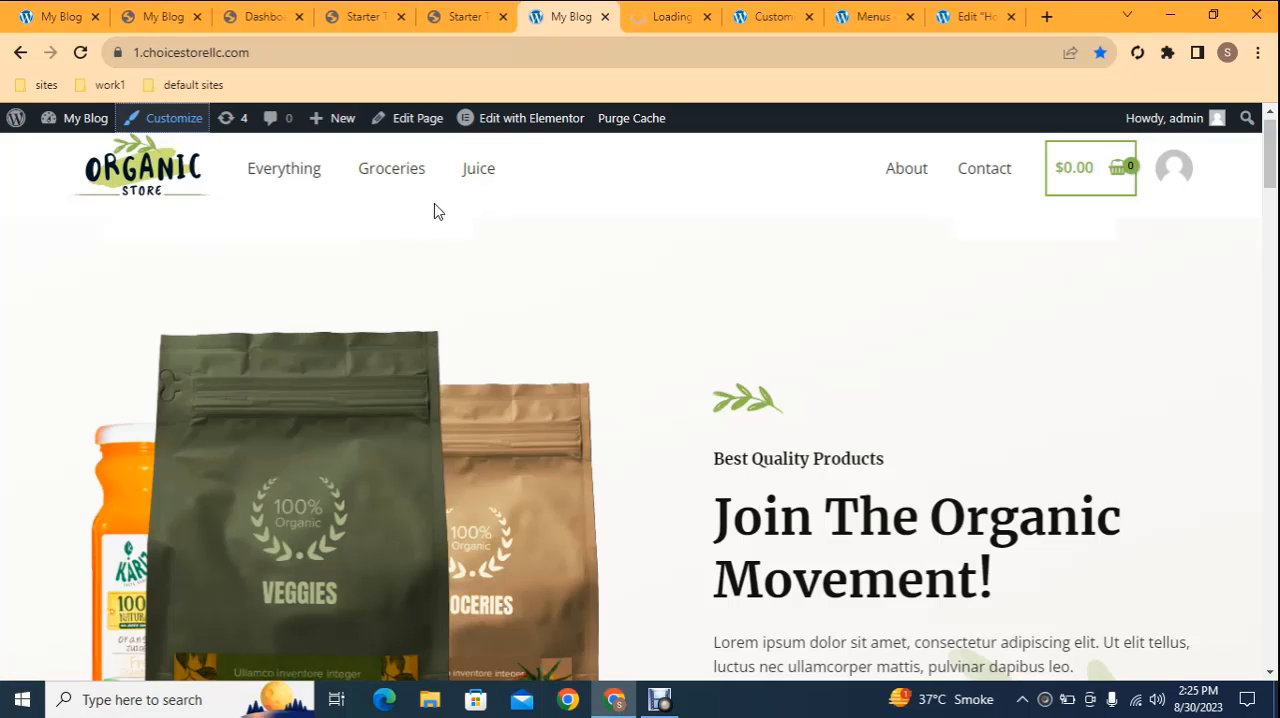
{"action": "mouse_move", "coordinate": [72, 125]}
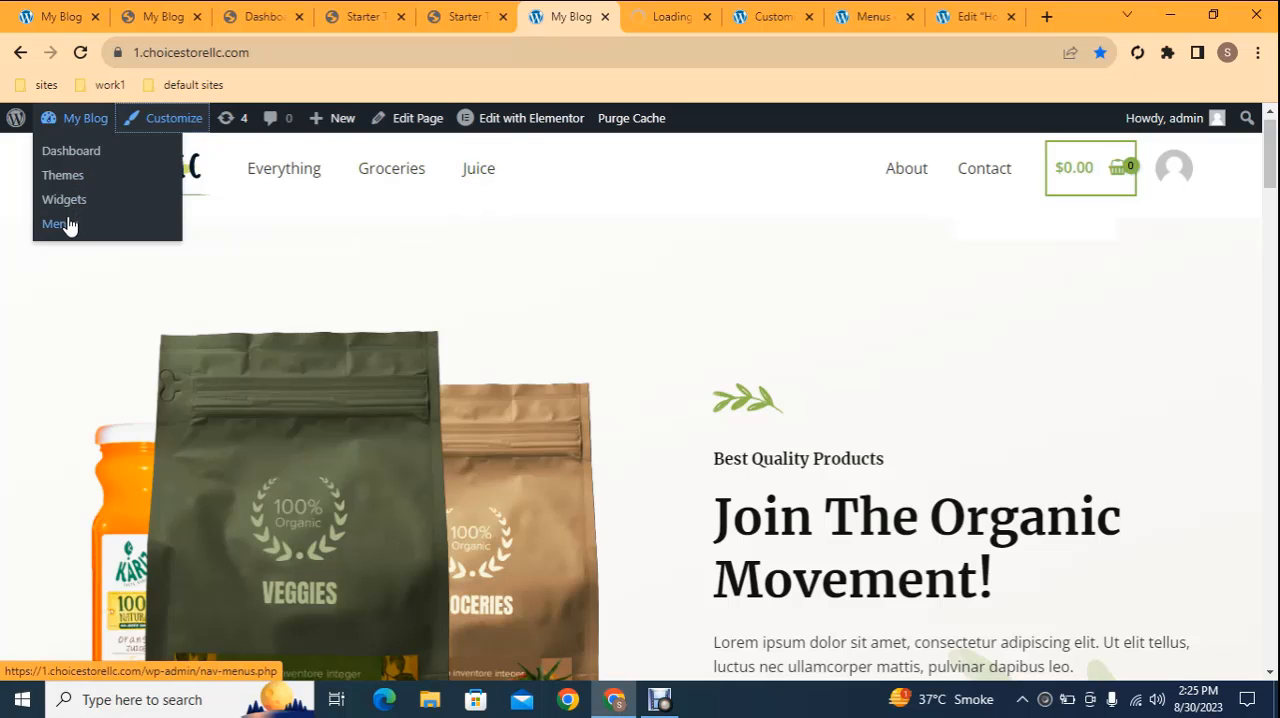
{"action": "right_click", "coordinate": [68, 228]}
{"action": "left_click", "coordinate": [100, 234]}
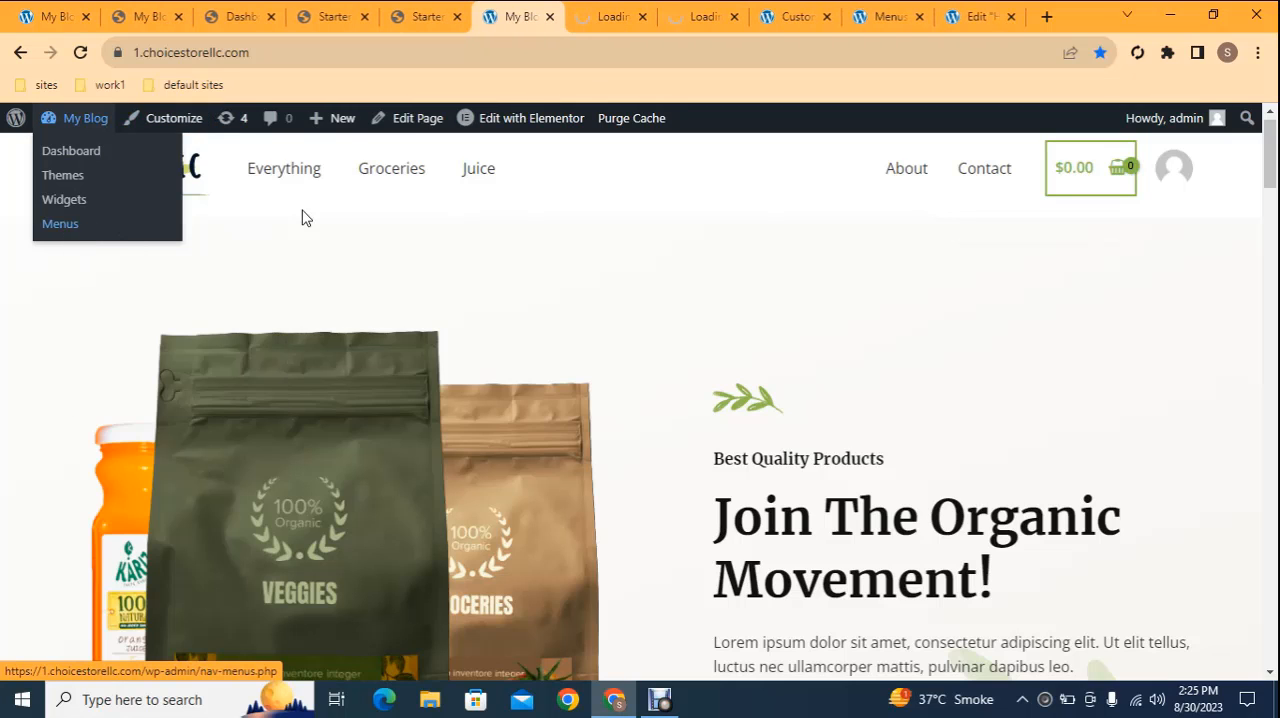
{"action": "left_click", "coordinate": [899, 10]}
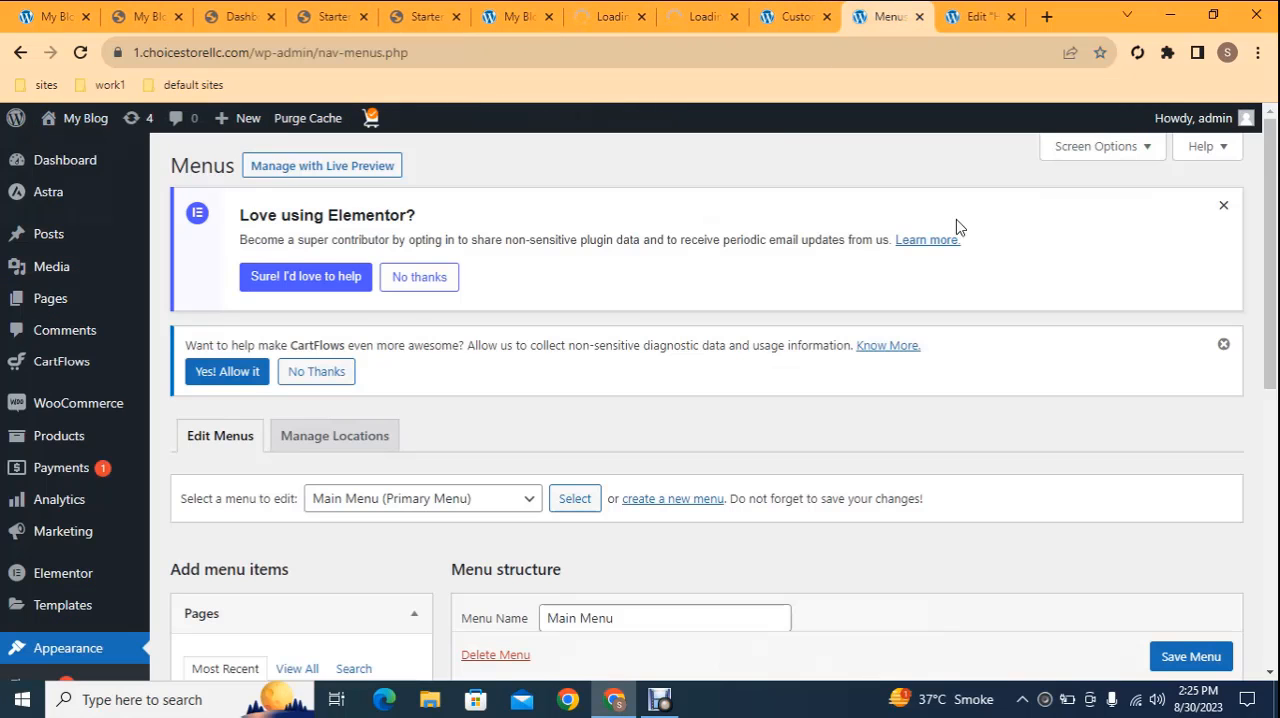
Check the available menus, keep Main Menu (Primary Menu) selected, and add the Shop page to it
{"action": "left_click_drag", "start_coordinate": [1271, 145], "coordinate": [1272, 264]}
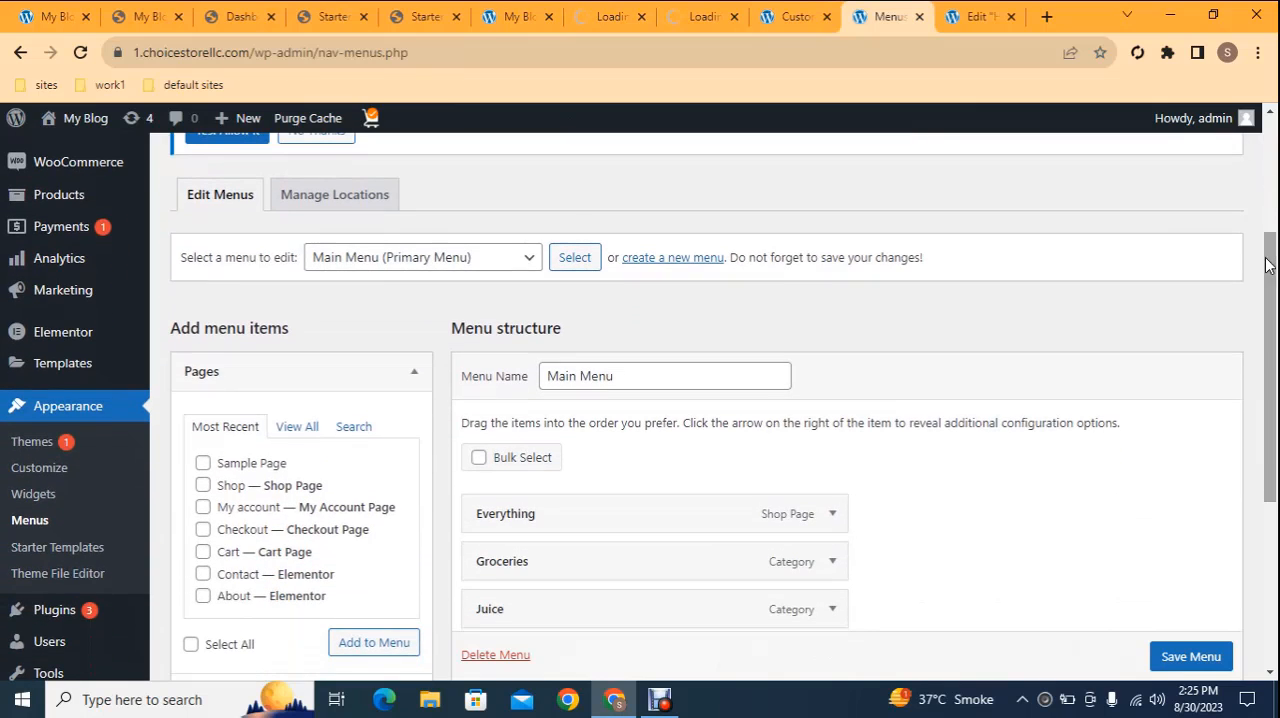
{"action": "left_click", "coordinate": [457, 262]}
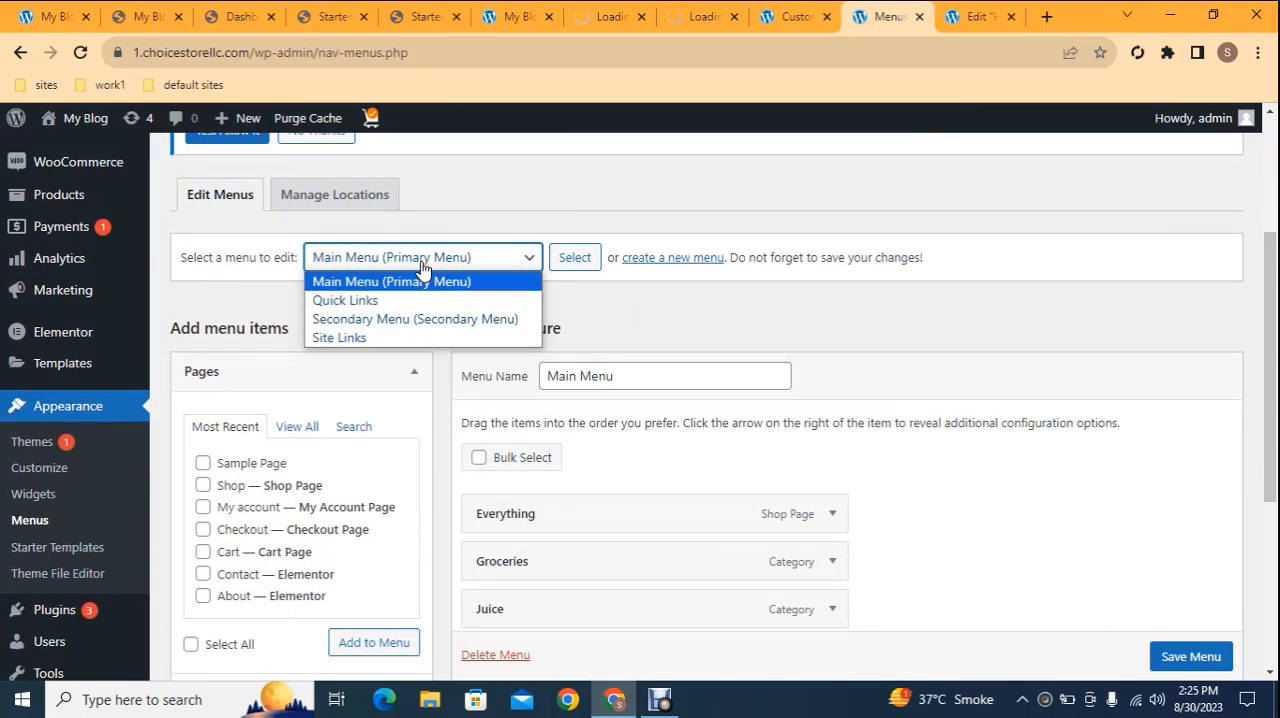
{"action": "left_click", "coordinate": [422, 267]}
{"action": "left_click_drag", "start_coordinate": [1272, 288], "coordinate": [1274, 358]}
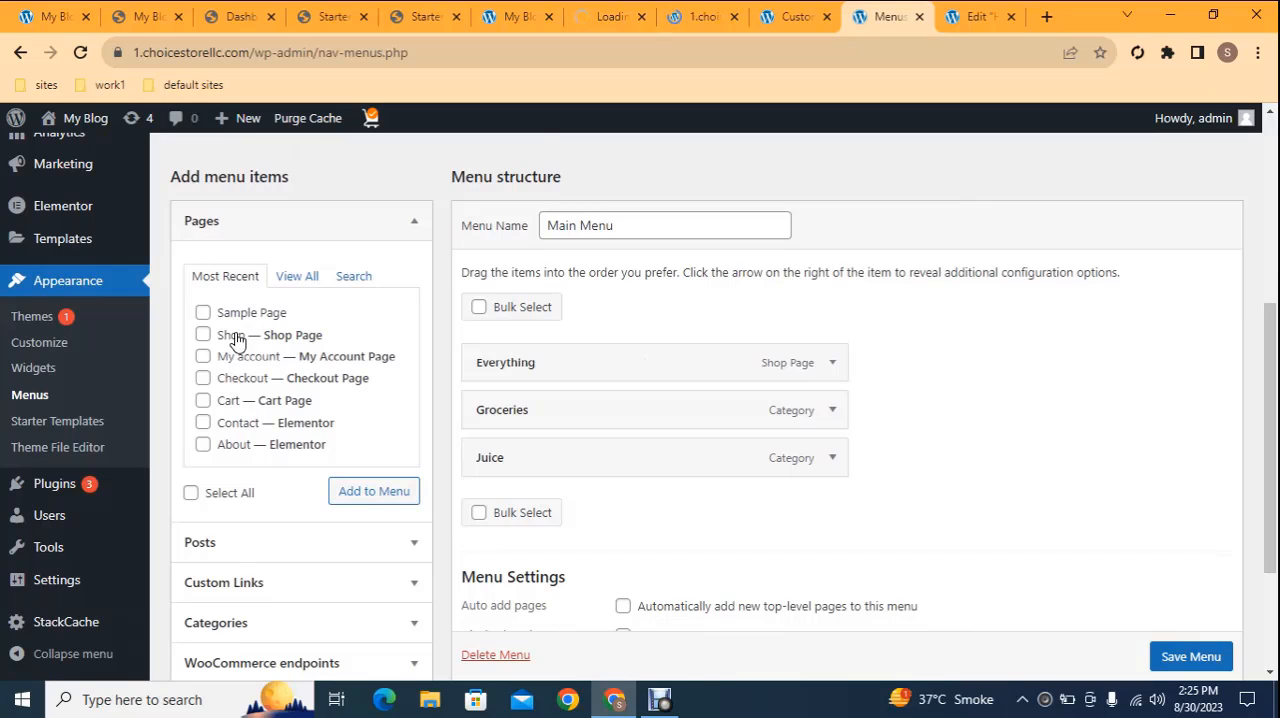
{"action": "left_click", "coordinate": [381, 494]}
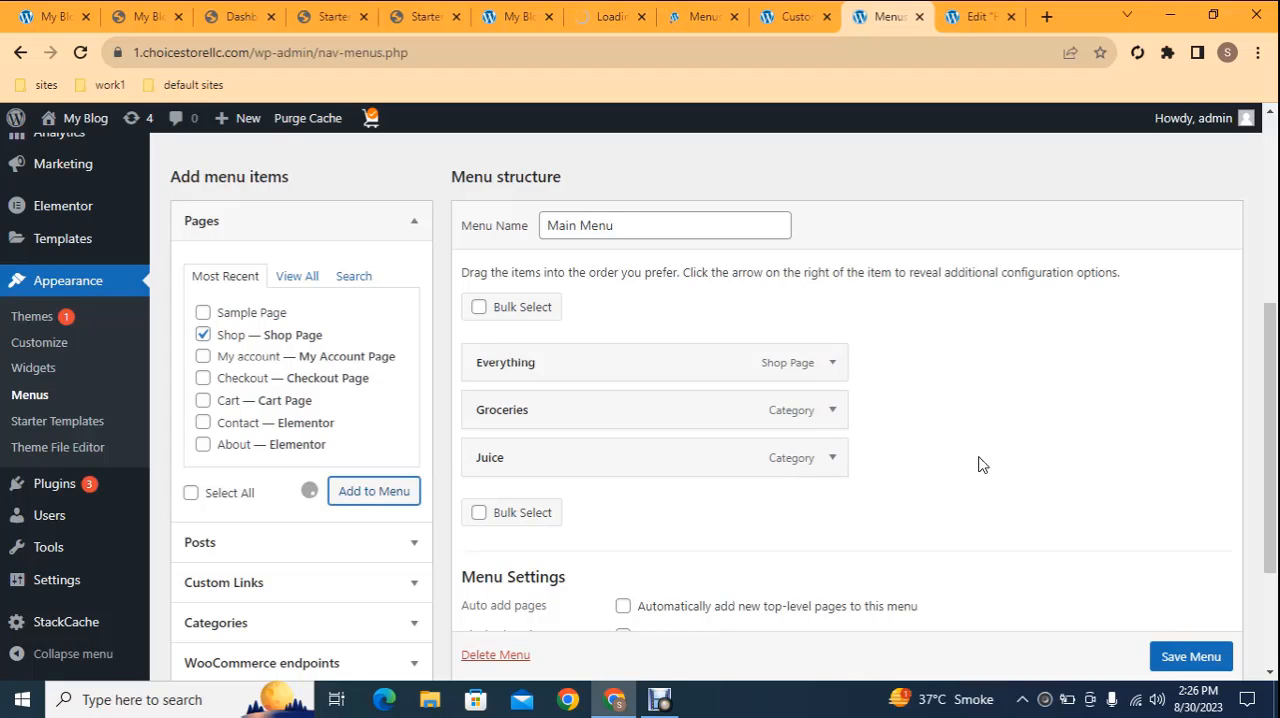
Remove the Groceries category from Main Menu and move the Juice item above Everything
{"action": "left_click_drag", "start_coordinate": [1271, 412], "coordinate": [1271, 423]}
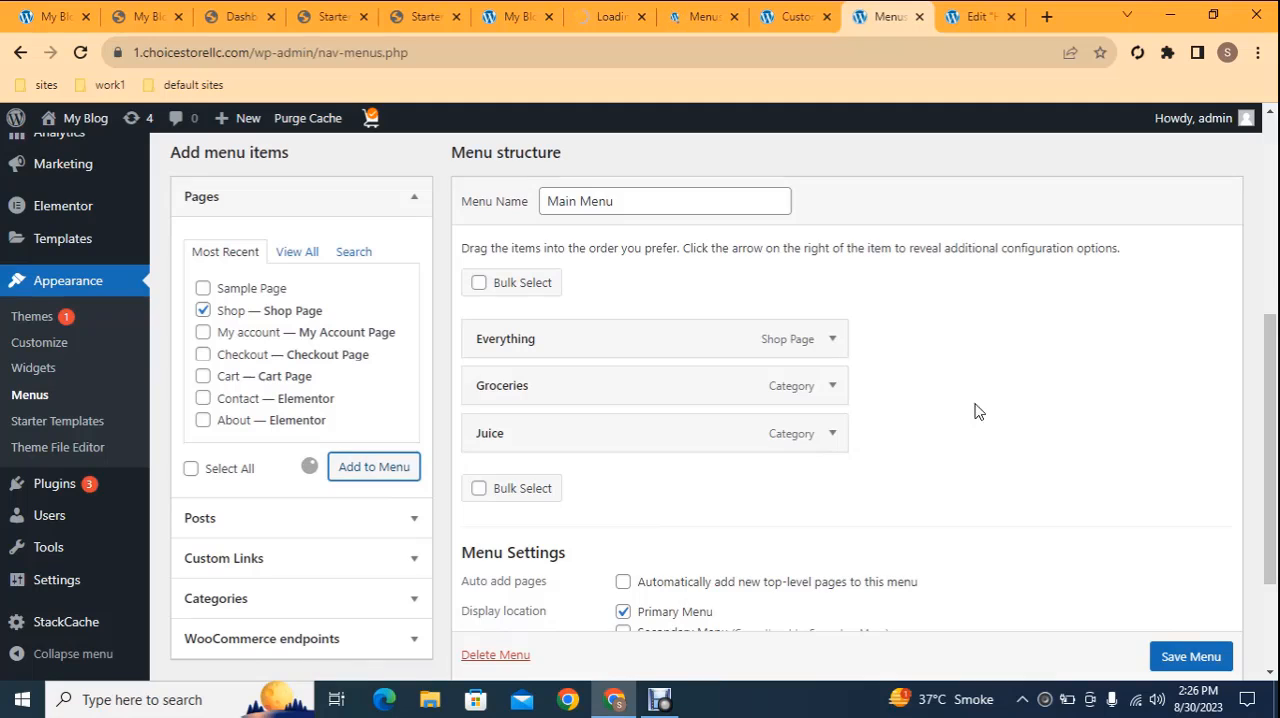
{"action": "left_click", "coordinate": [843, 388]}
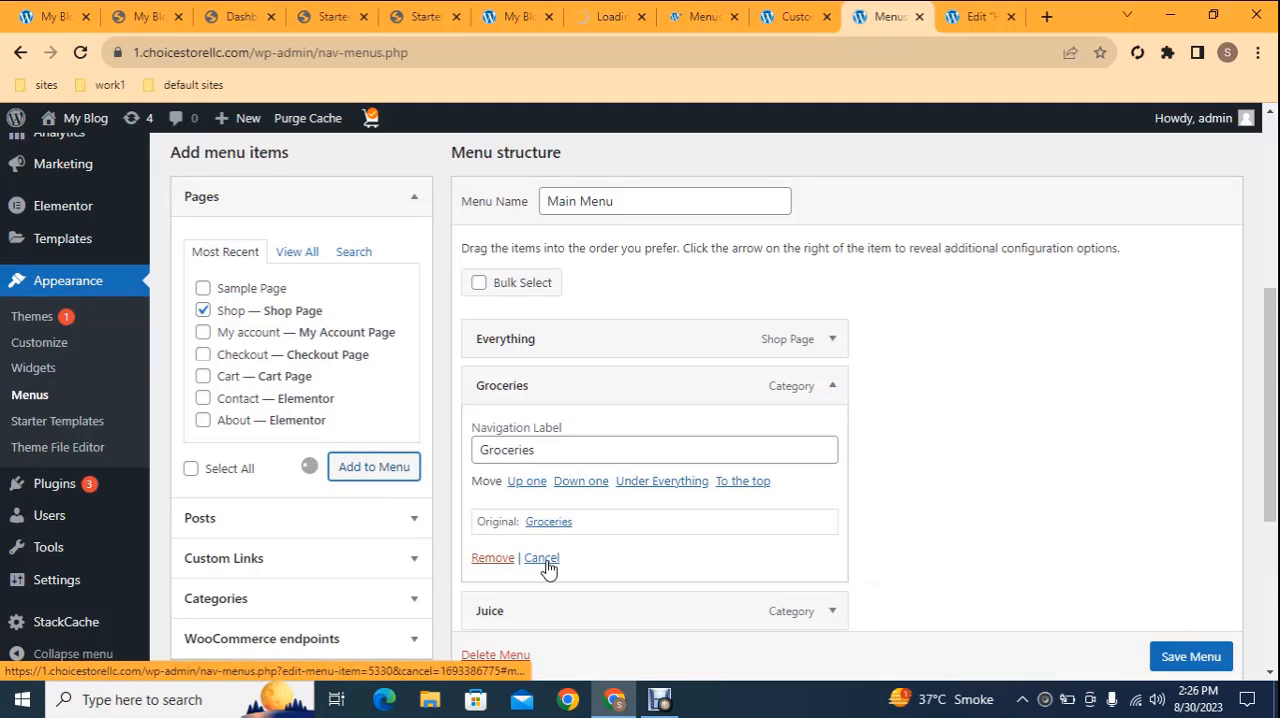
{"action": "left_click", "coordinate": [493, 558]}
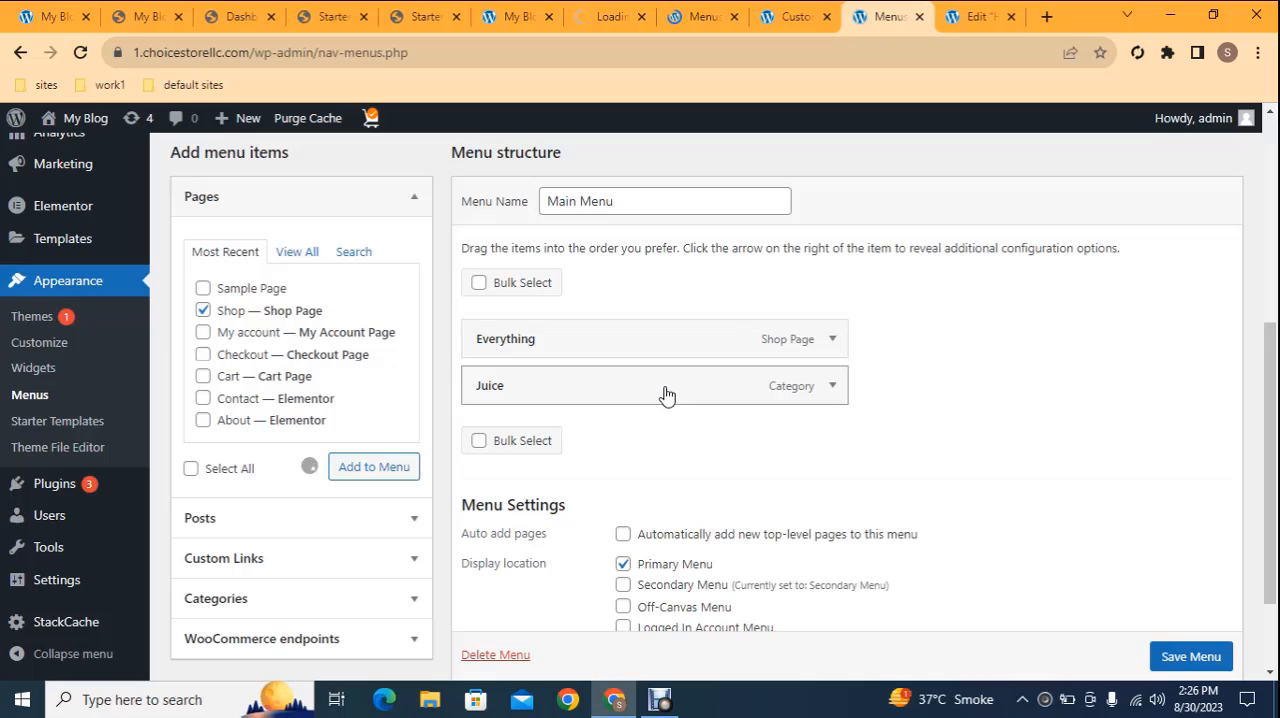
{"action": "left_click_drag", "start_coordinate": [666, 395], "coordinate": [666, 337]}
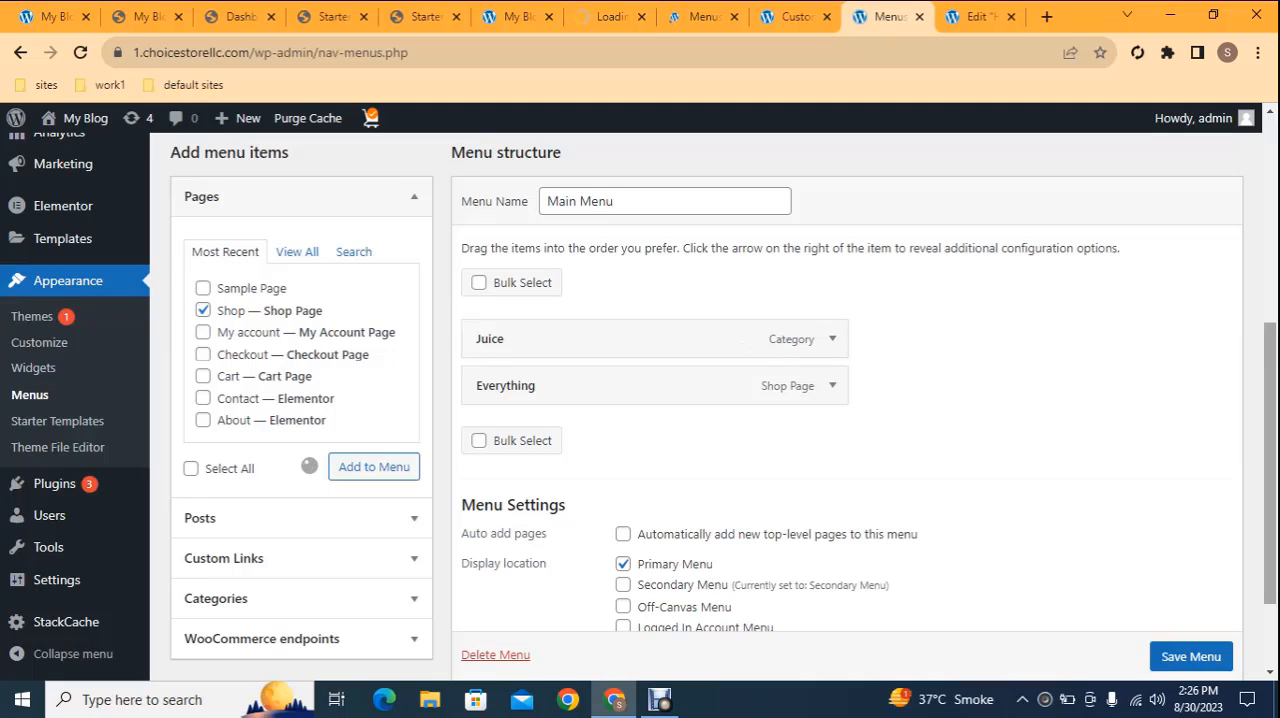
{"action": "left_click_drag", "start_coordinate": [1271, 388], "coordinate": [1271, 400]}
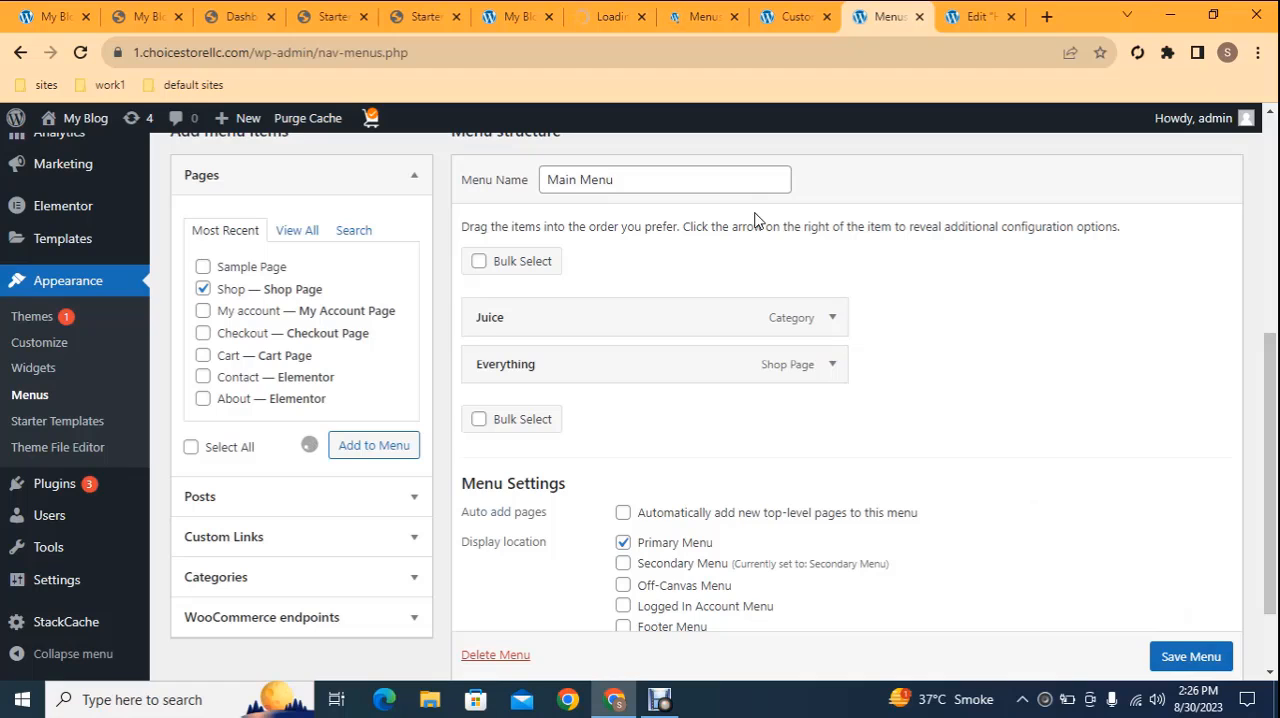
Return to the finished store's homepage and bring up its Elementor editor
{"action": "left_click", "coordinate": [510, 12]}
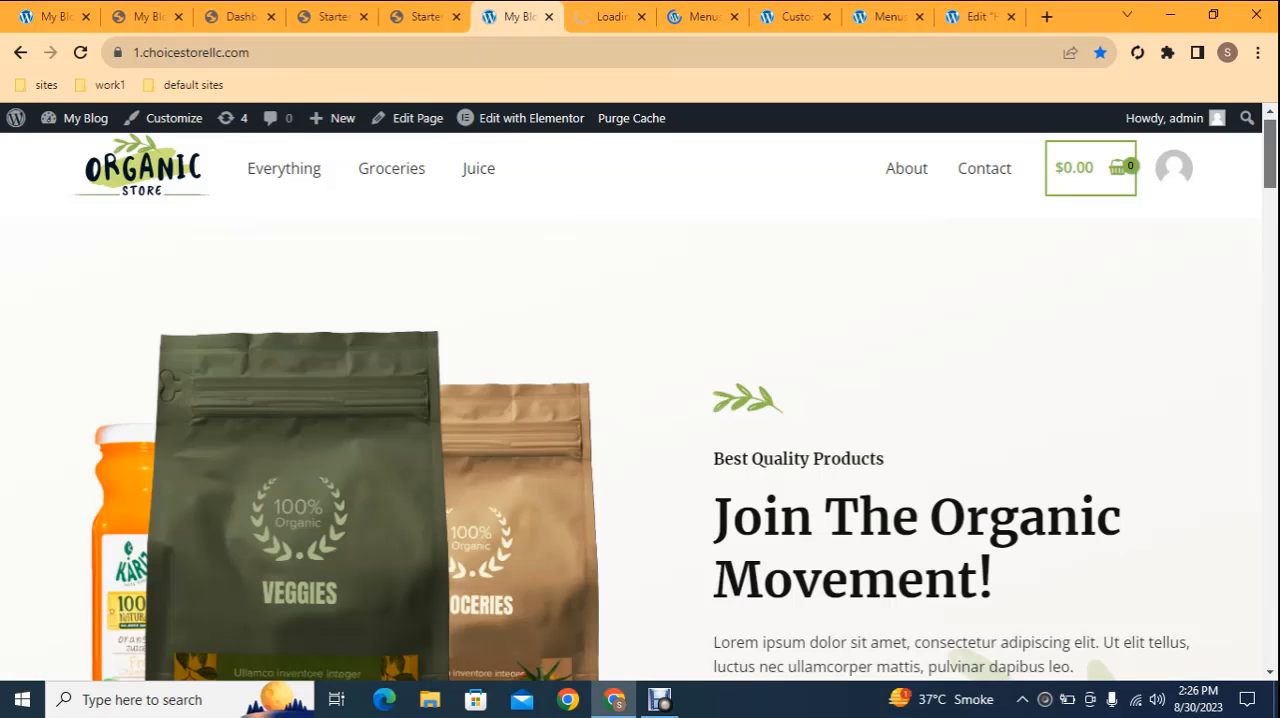
{"action": "mouse_move", "coordinate": [1272, 147]}
{"action": "left_mouse_down"}
{"action": "mouse_move", "coordinate": [1274, 221]}
{"action": "mouse_move", "coordinate": [1274, 147]}
{"action": "left_mouse_up"}
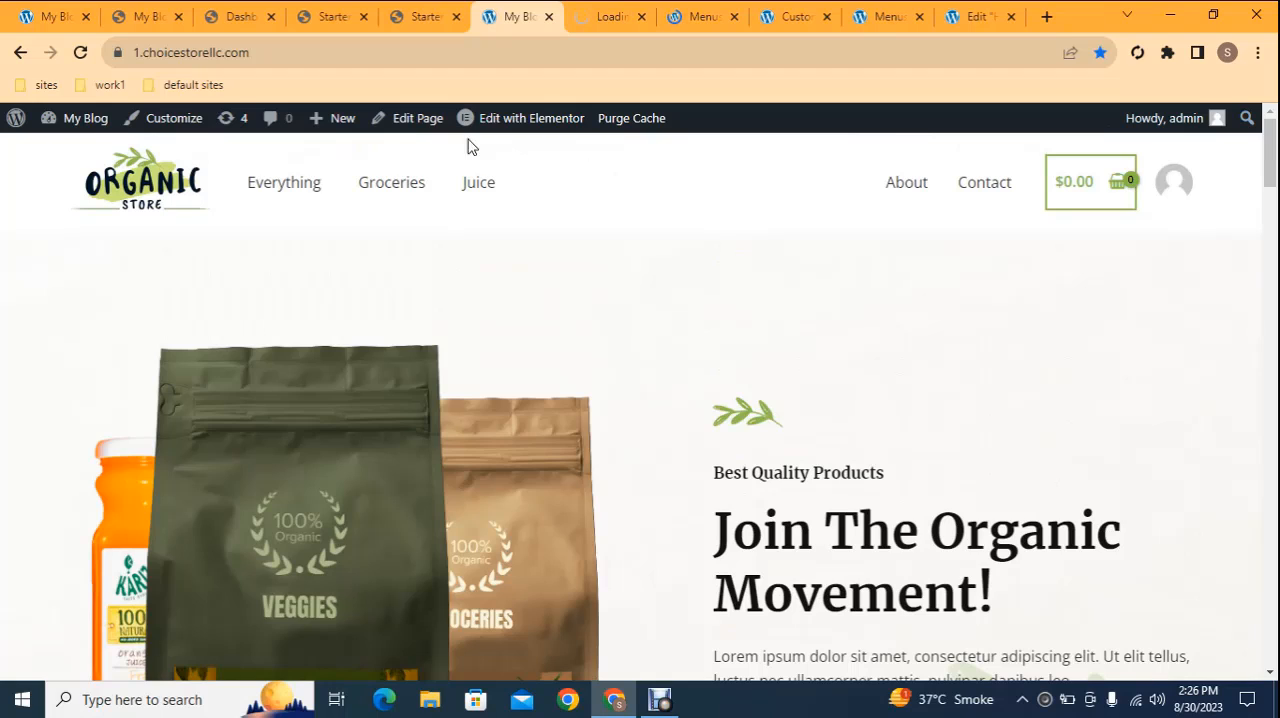
{"action": "right_click", "coordinate": [543, 117]}
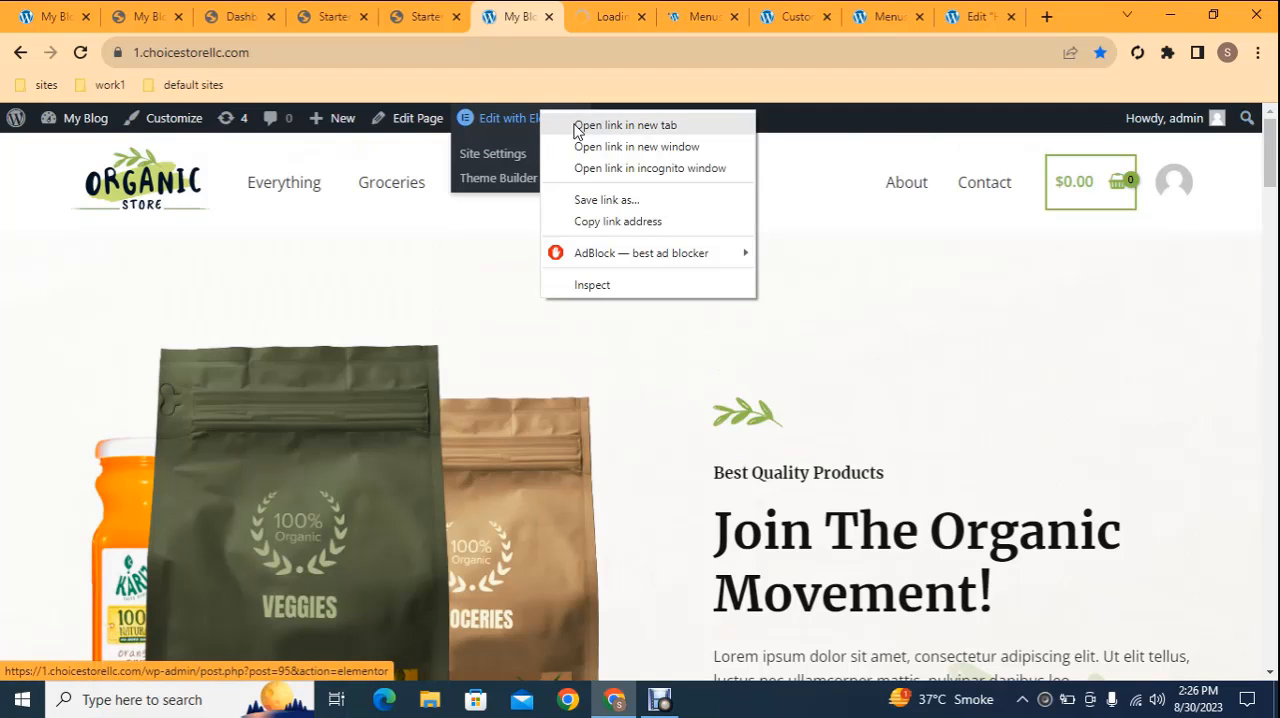
{"action": "left_click", "coordinate": [580, 126]}
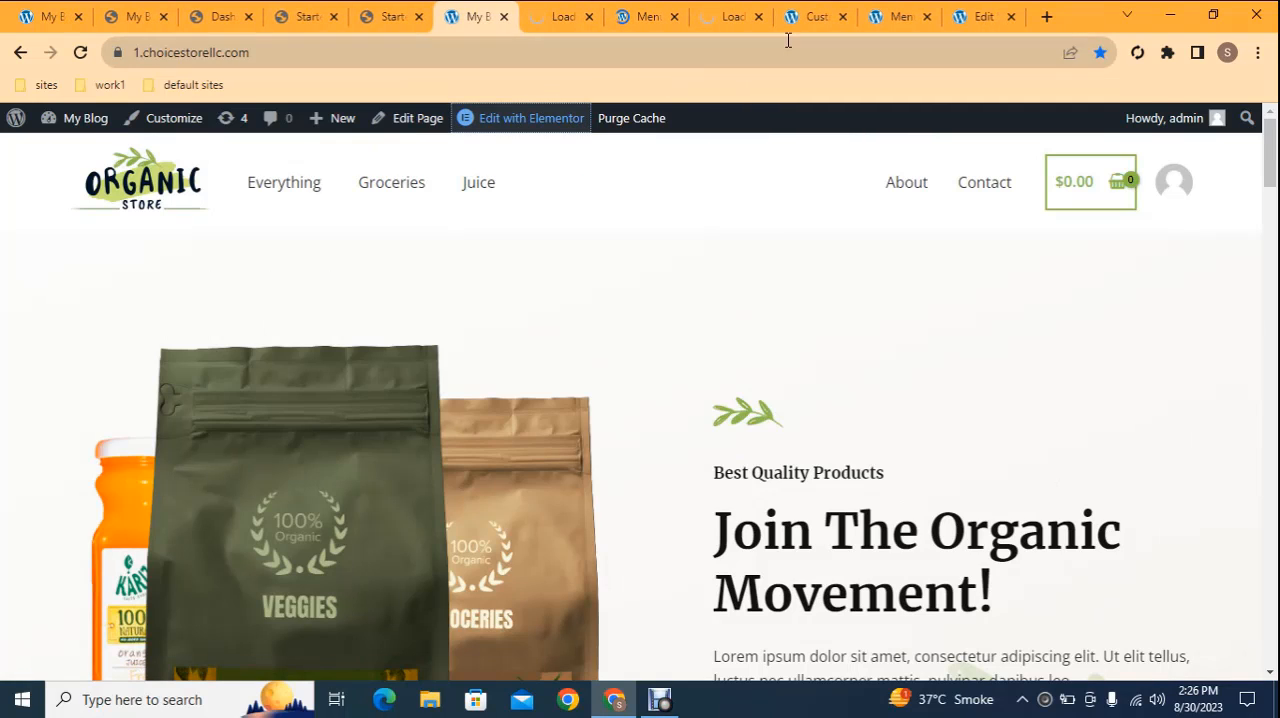
{"action": "left_click", "coordinate": [980, 16]}
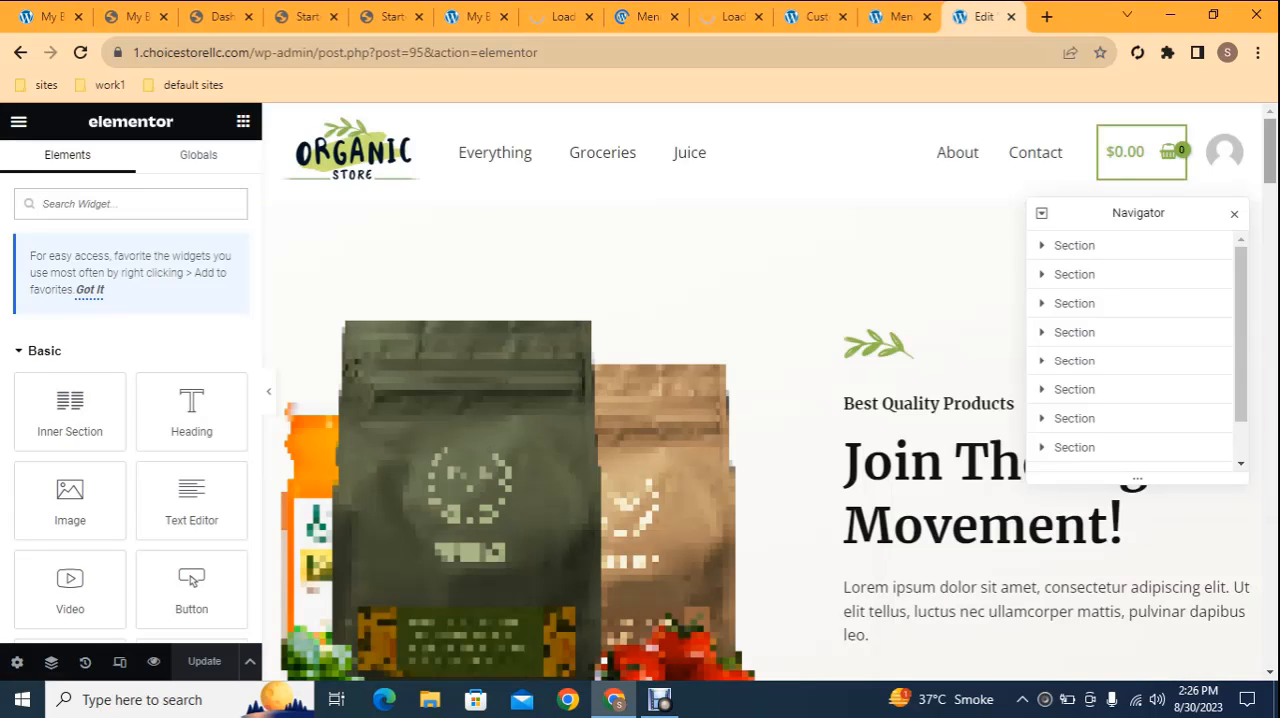
Select the hero section's product image, view the media selection dialog, and close it without choosing a replacement
{"action": "left_click_drag", "start_coordinate": [1275, 145], "coordinate": [1277, 152]}
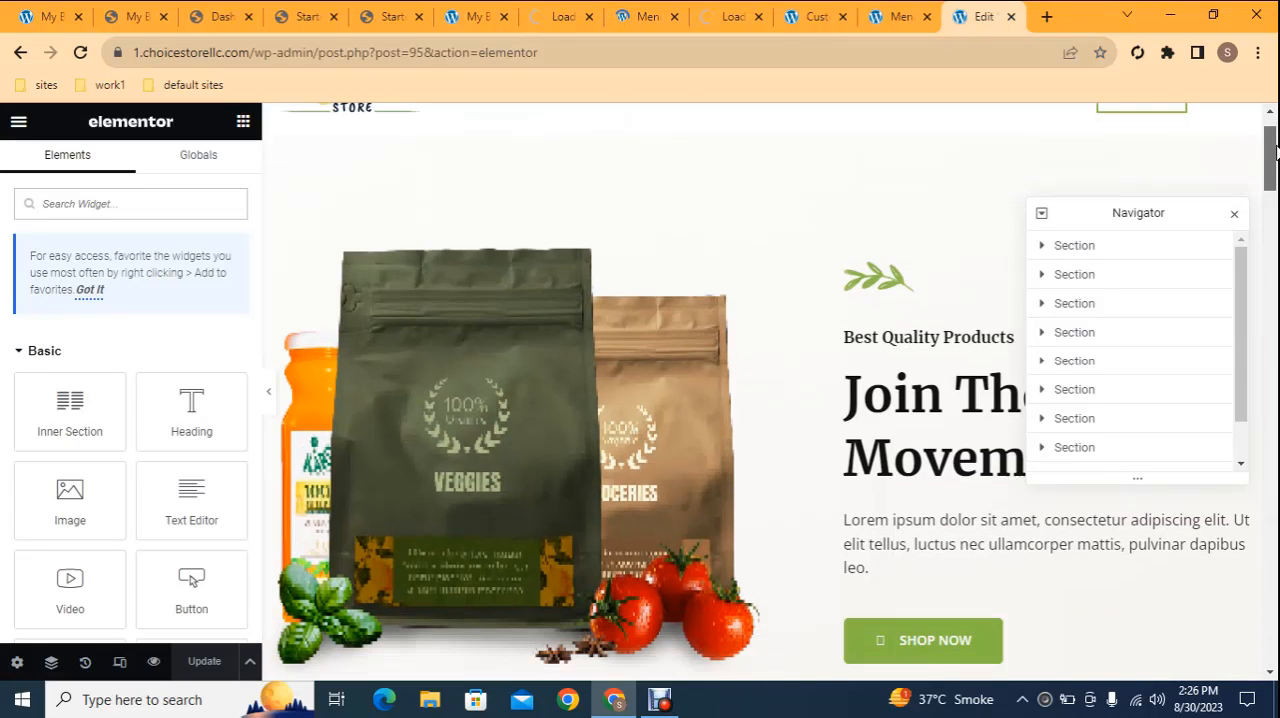
{"action": "left_click", "coordinate": [528, 390]}
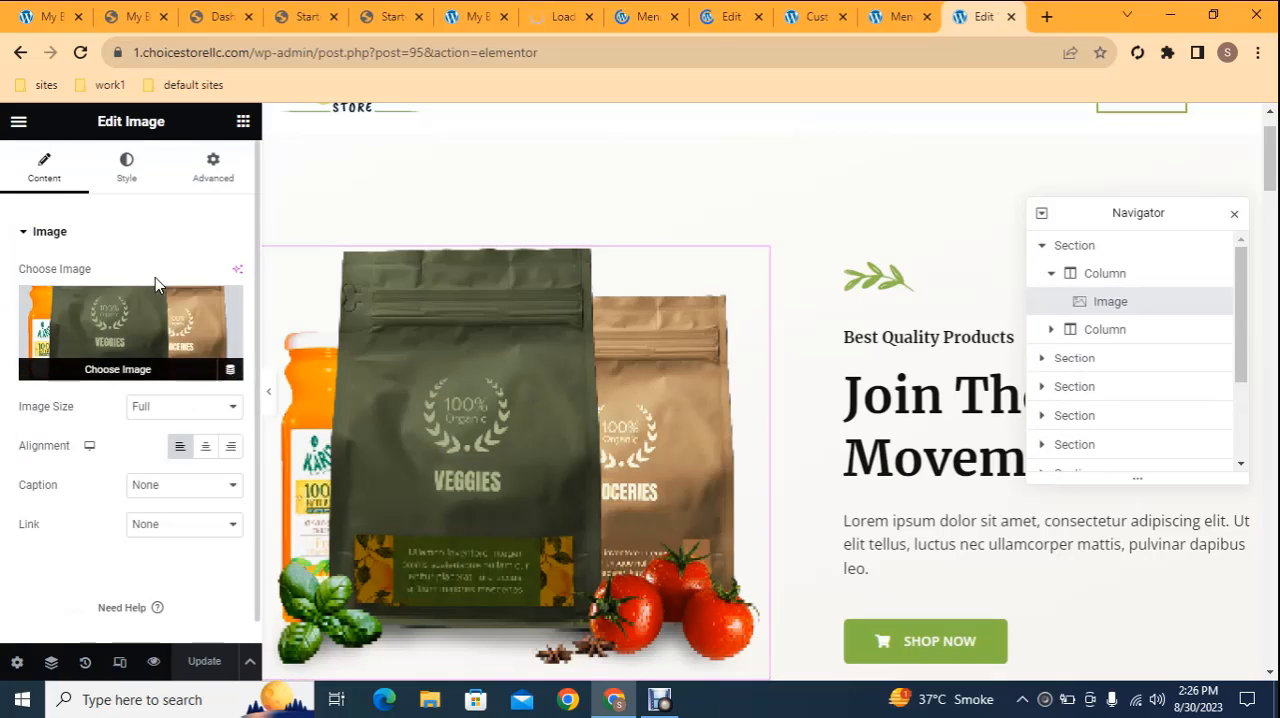
{"action": "mouse_move", "coordinate": [157, 308]}
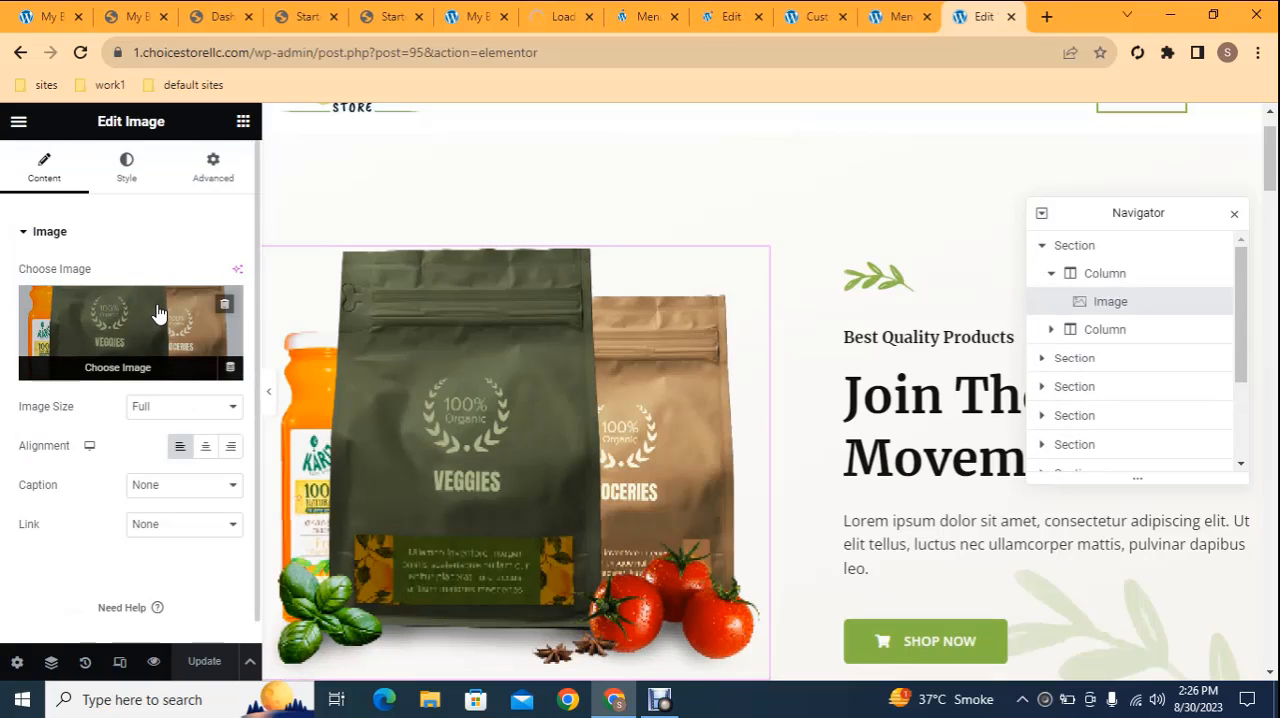
{"action": "left_click", "coordinate": [135, 315]}
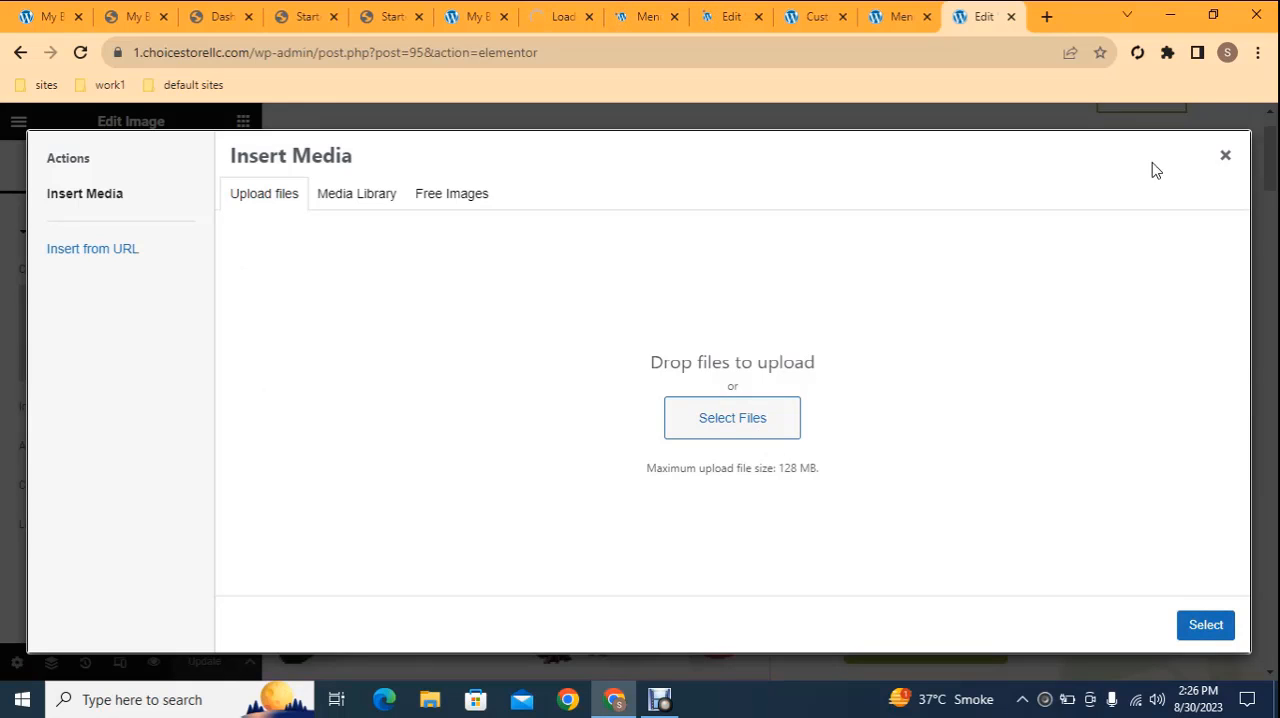
{"action": "left_click", "coordinate": [1225, 156]}
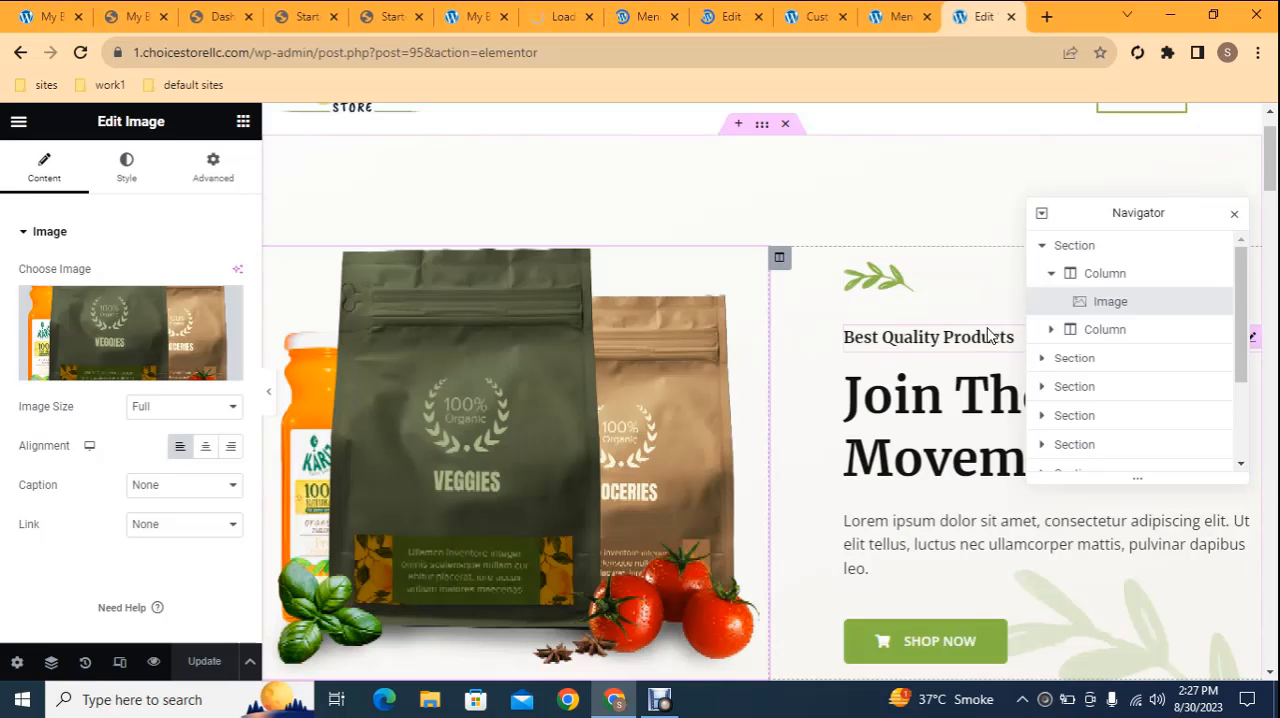
Move the Navigator off the hero text and replace the hero title with "Hashmi Organic Store"
{"action": "left_click_drag", "start_coordinate": [1106, 209], "coordinate": [430, 180]}
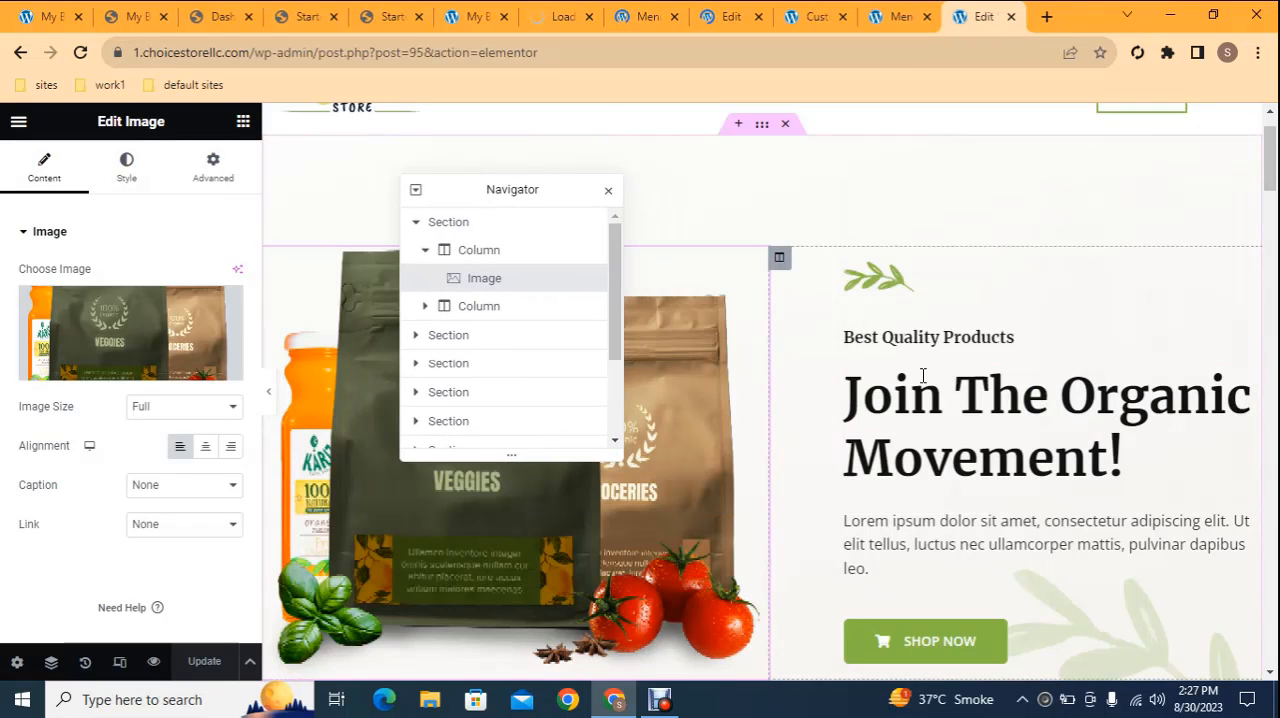
{"action": "left_click", "coordinate": [990, 416]}
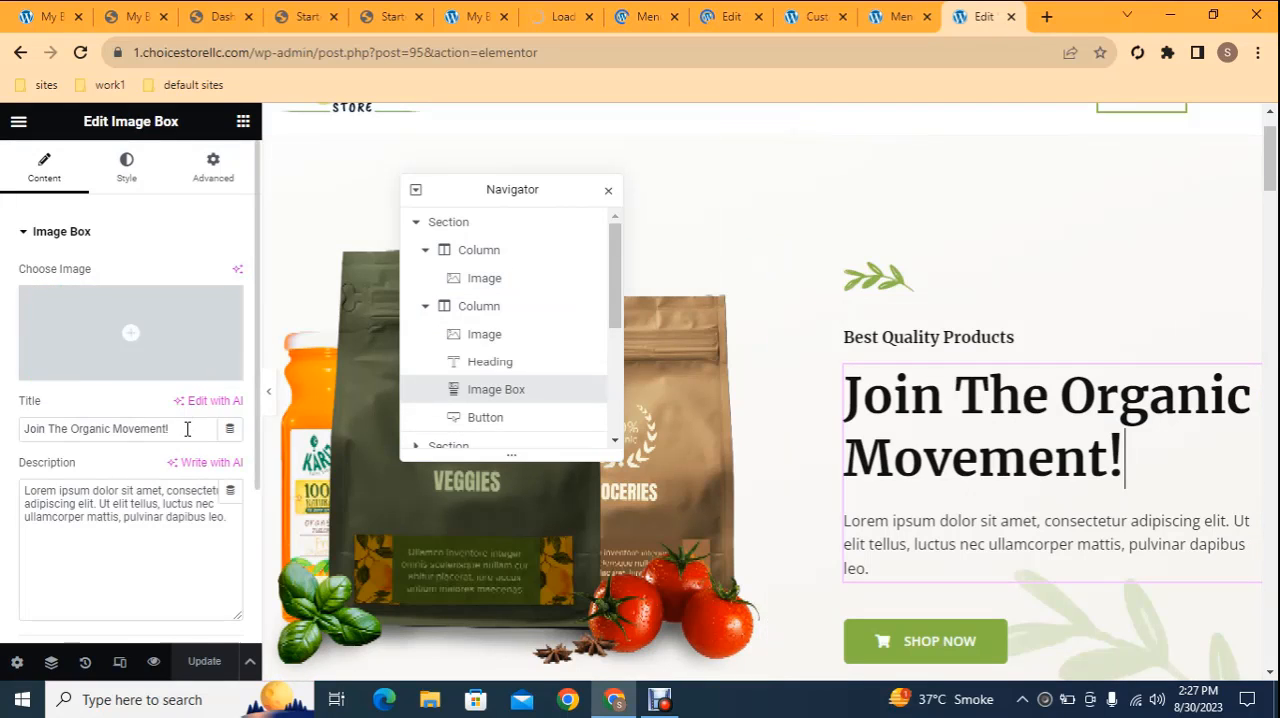
{"action": "left_click_drag", "start_coordinate": [187, 429], "coordinate": [2, 428]}
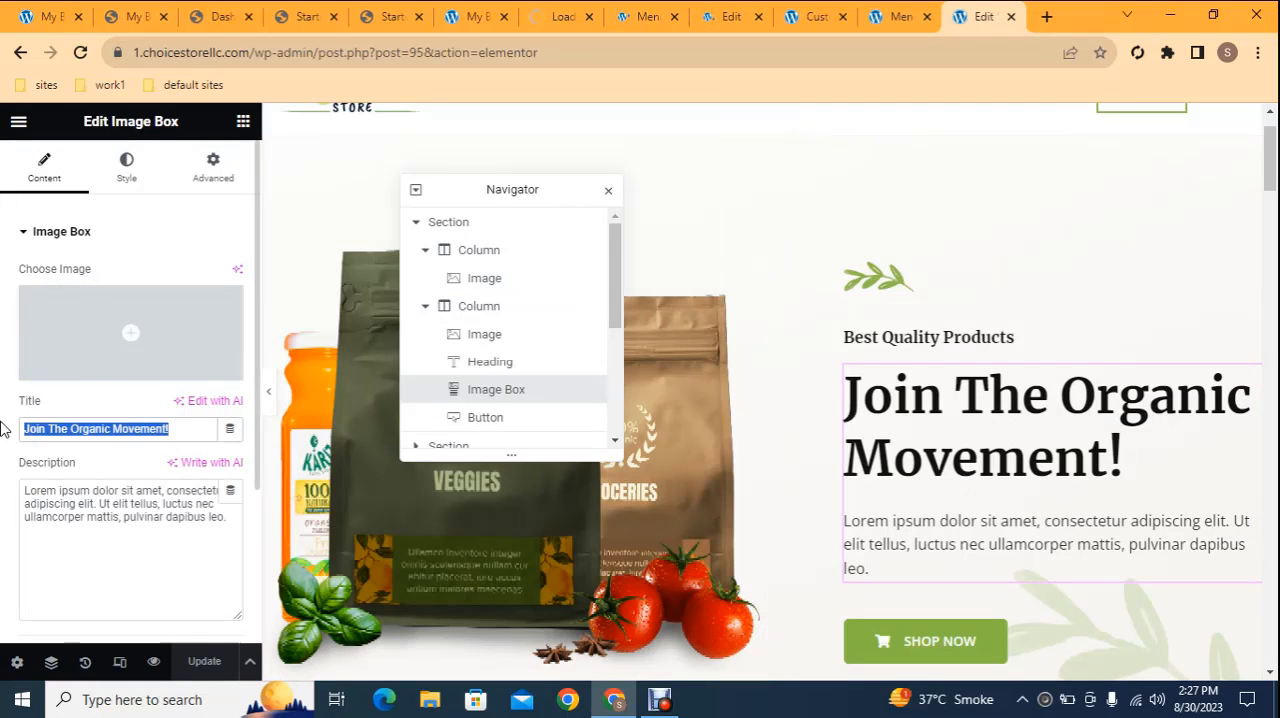
{"action": "type", "text": "H"}
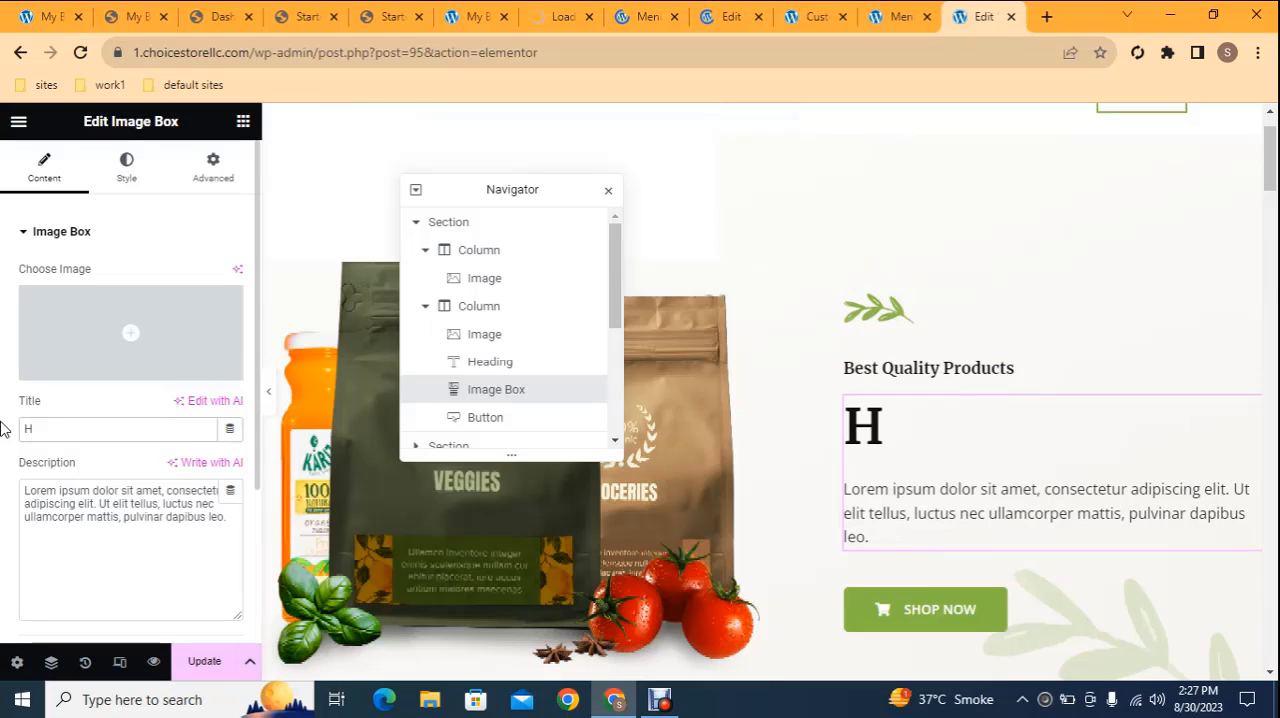
{"action": "type", "text": "ashm"}
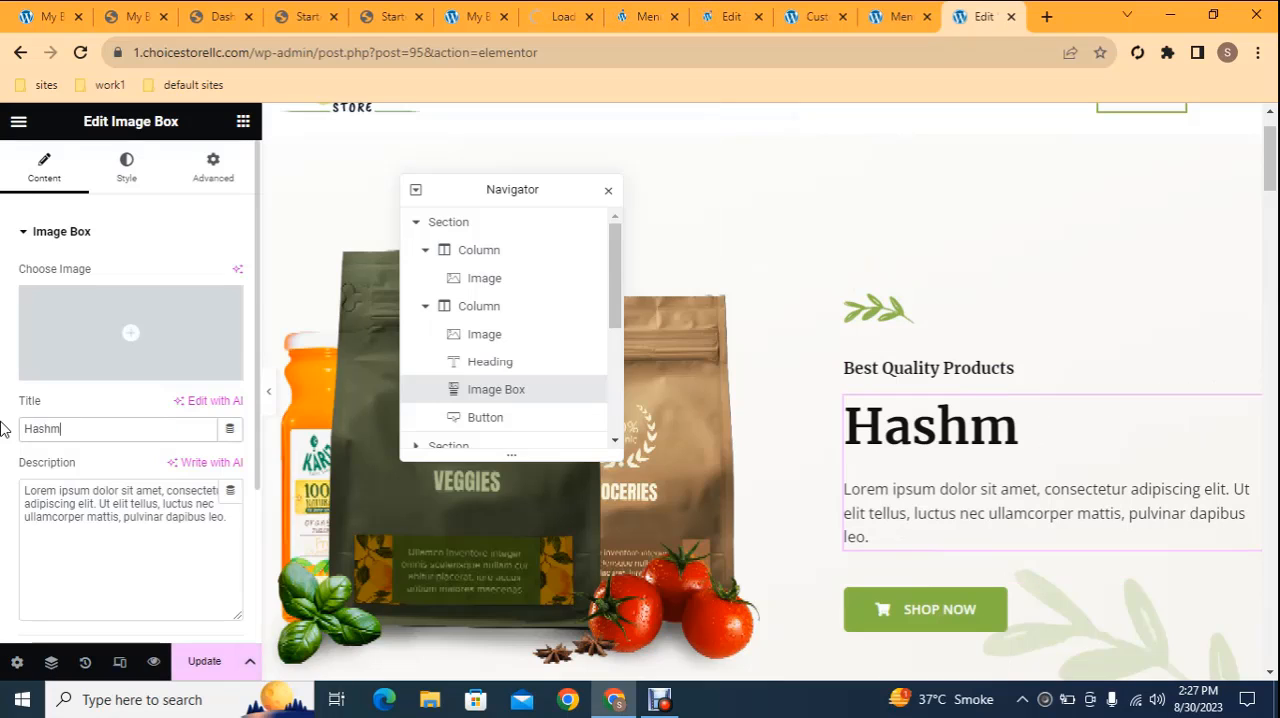
{"action": "type", "text": "i O"}
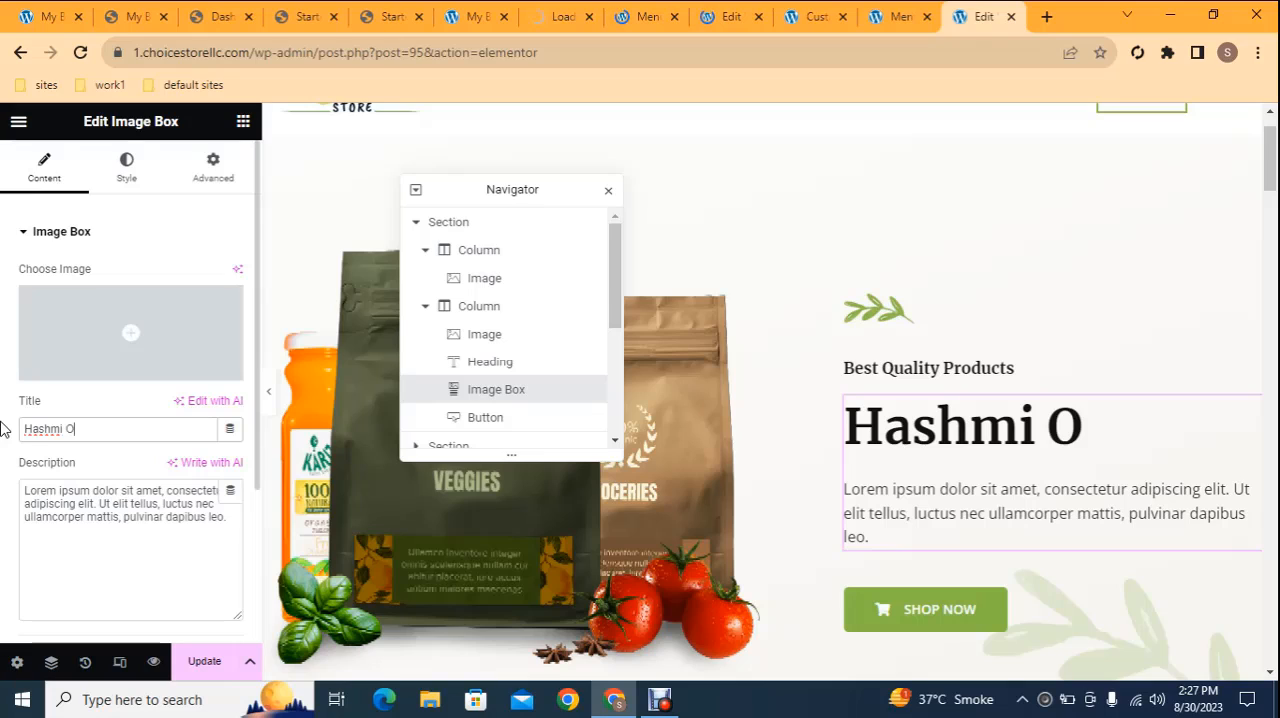
{"action": "type", "text": "rganic"}
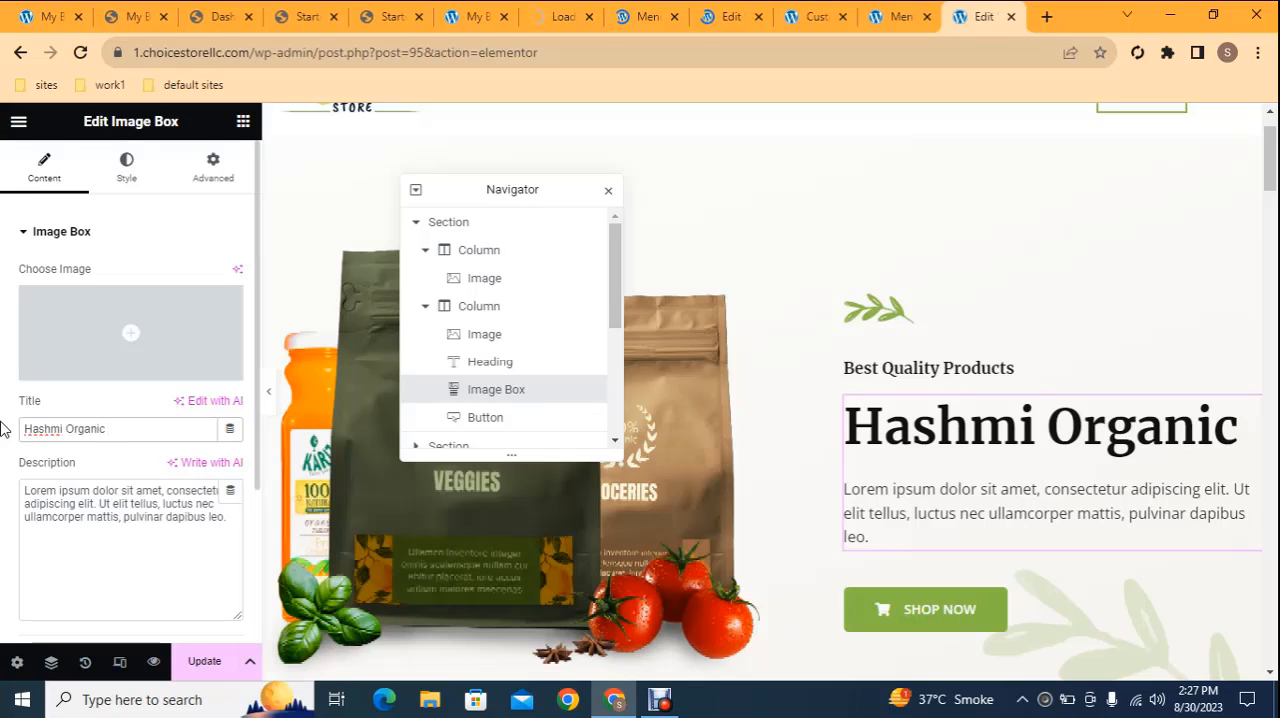
{"action": "type", "text": " St"}
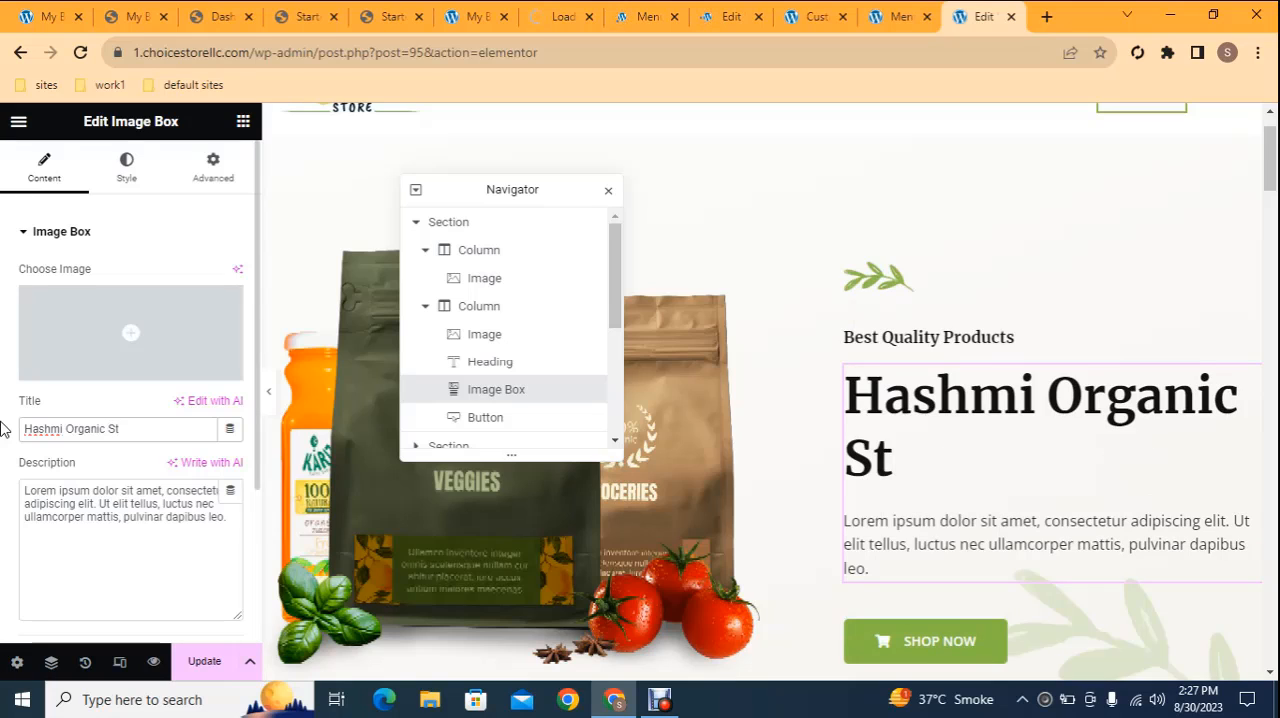
{"action": "type", "text": "ore"}
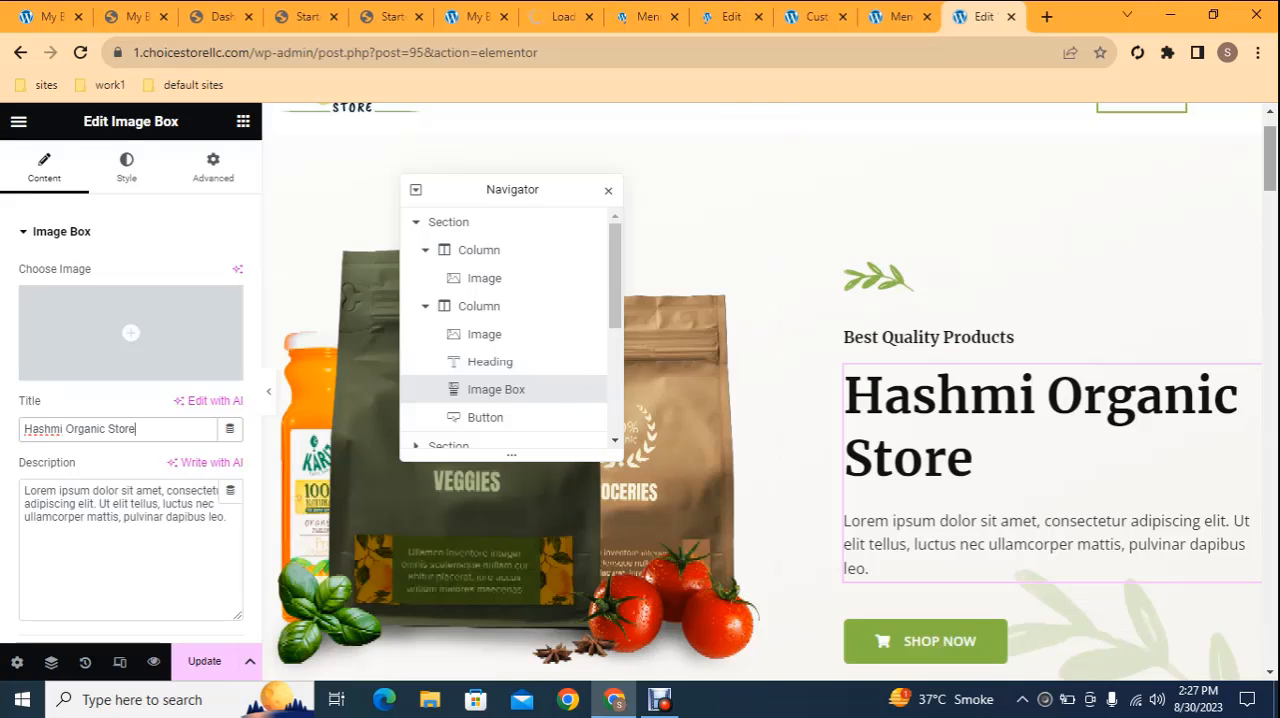
View the settings of the Huge Savings icon box and the shortcode of the Best Selling Products listing
{"action": "left_click_drag", "start_coordinate": [1272, 166], "coordinate": [1272, 221]}
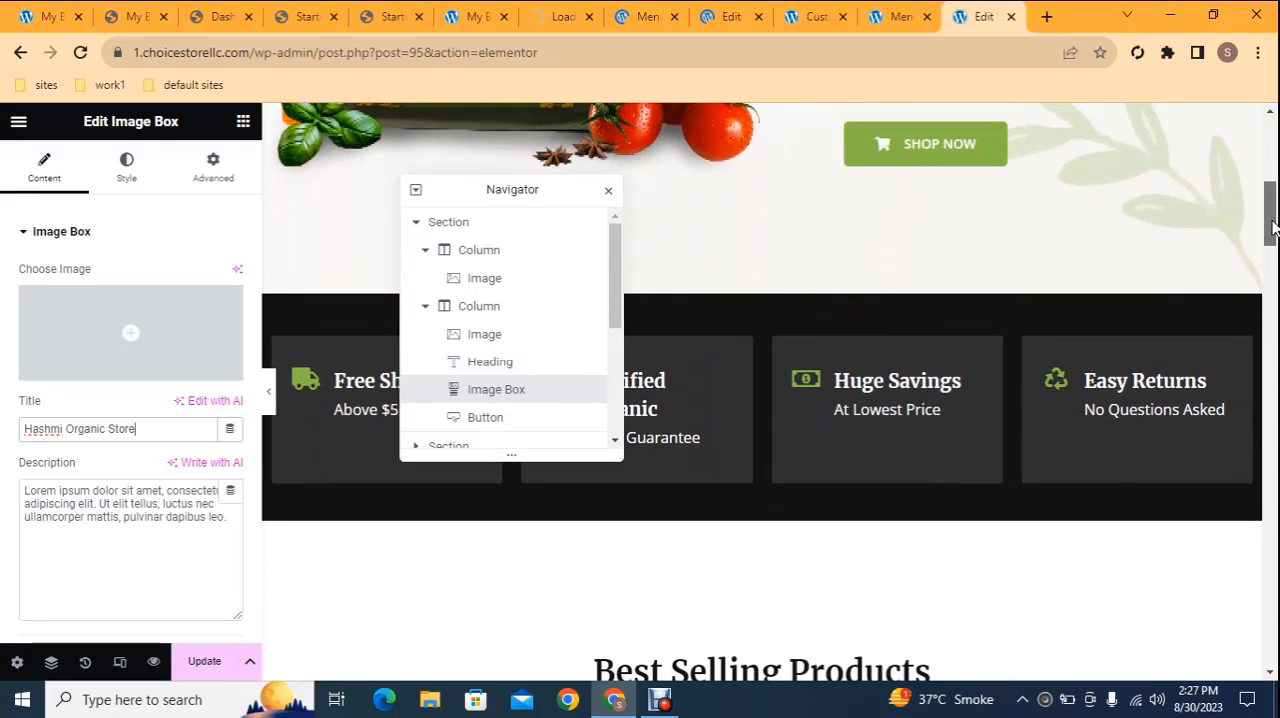
{"action": "left_click", "coordinate": [925, 398]}
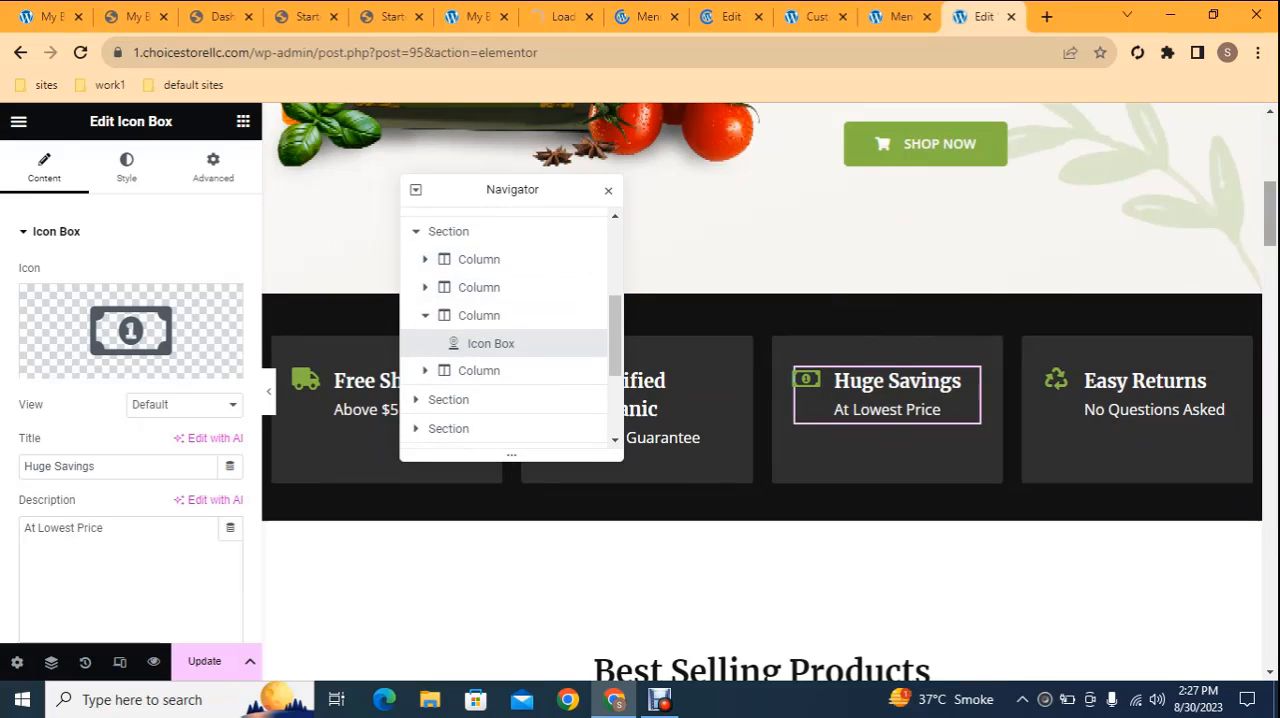
{"action": "left_click_drag", "start_coordinate": [1274, 208], "coordinate": [1274, 257]}
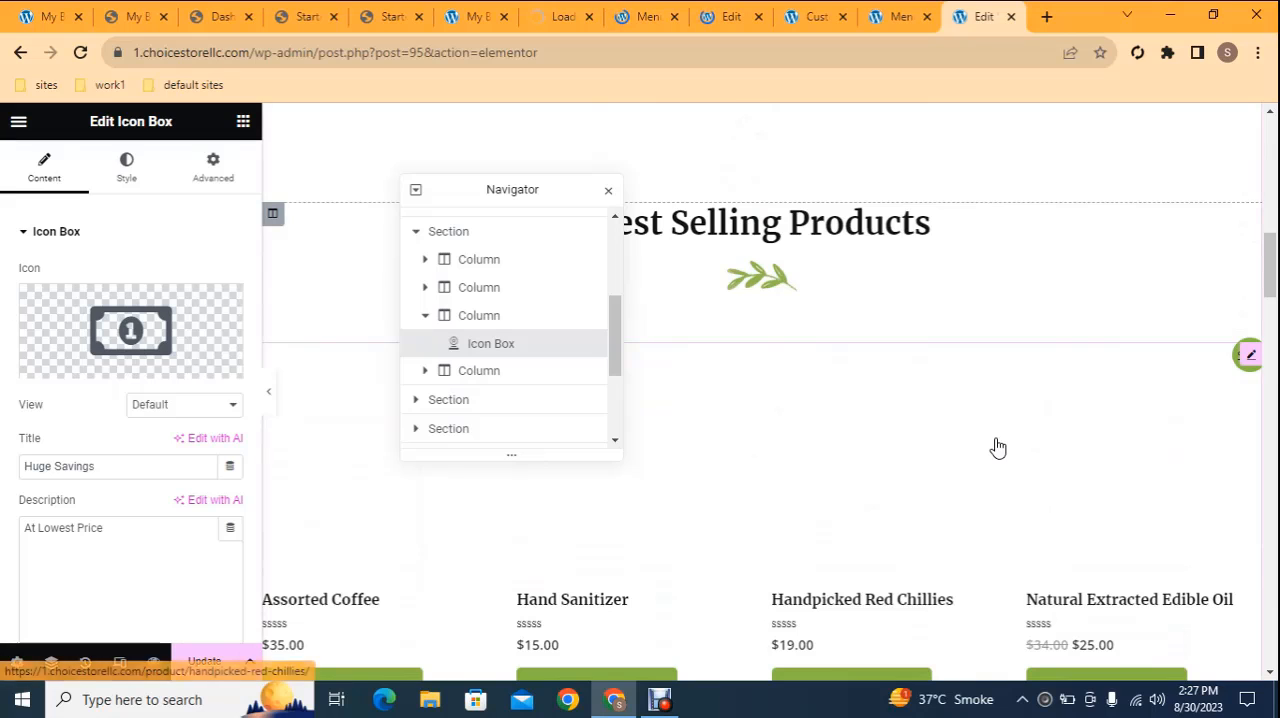
{"action": "left_click", "coordinate": [997, 447]}
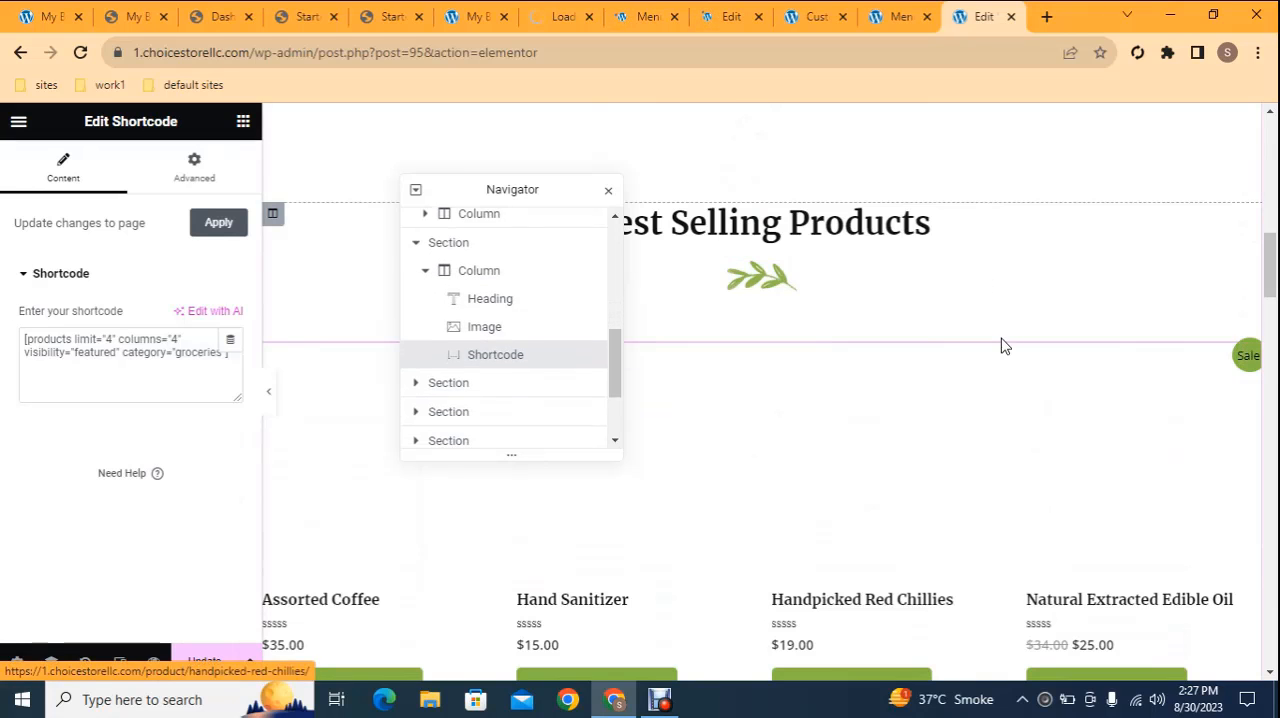
Return to the Menus admin page and open the Products admin page, discarding the unsaved menu changes
{"action": "left_click", "coordinate": [893, 12]}
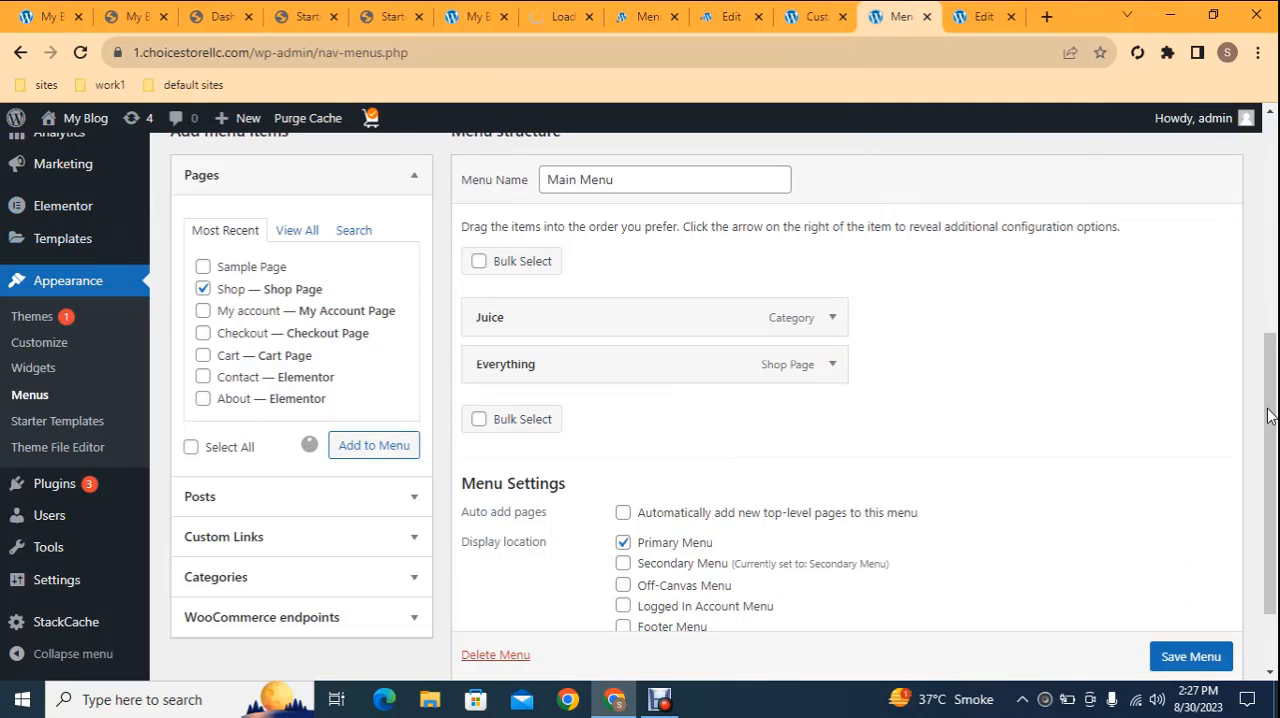
{"action": "left_click_drag", "start_coordinate": [1270, 416], "coordinate": [1271, 323]}
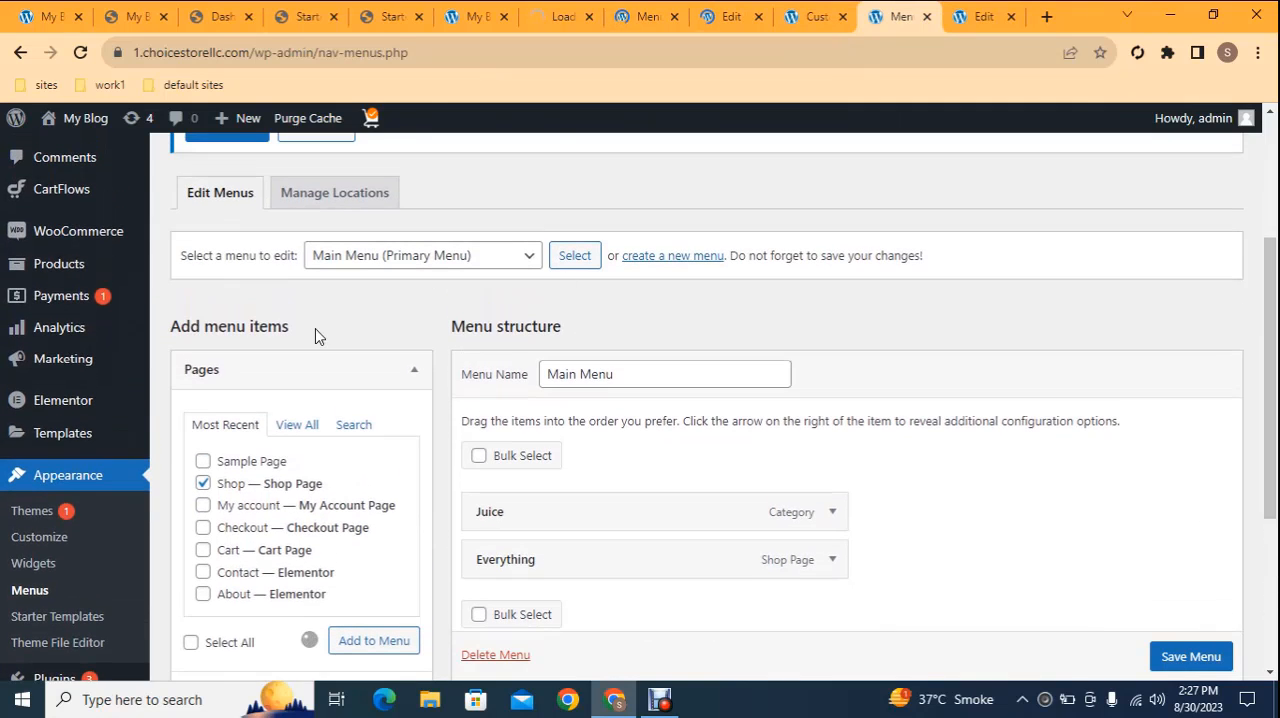
{"action": "left_click", "coordinate": [60, 264]}
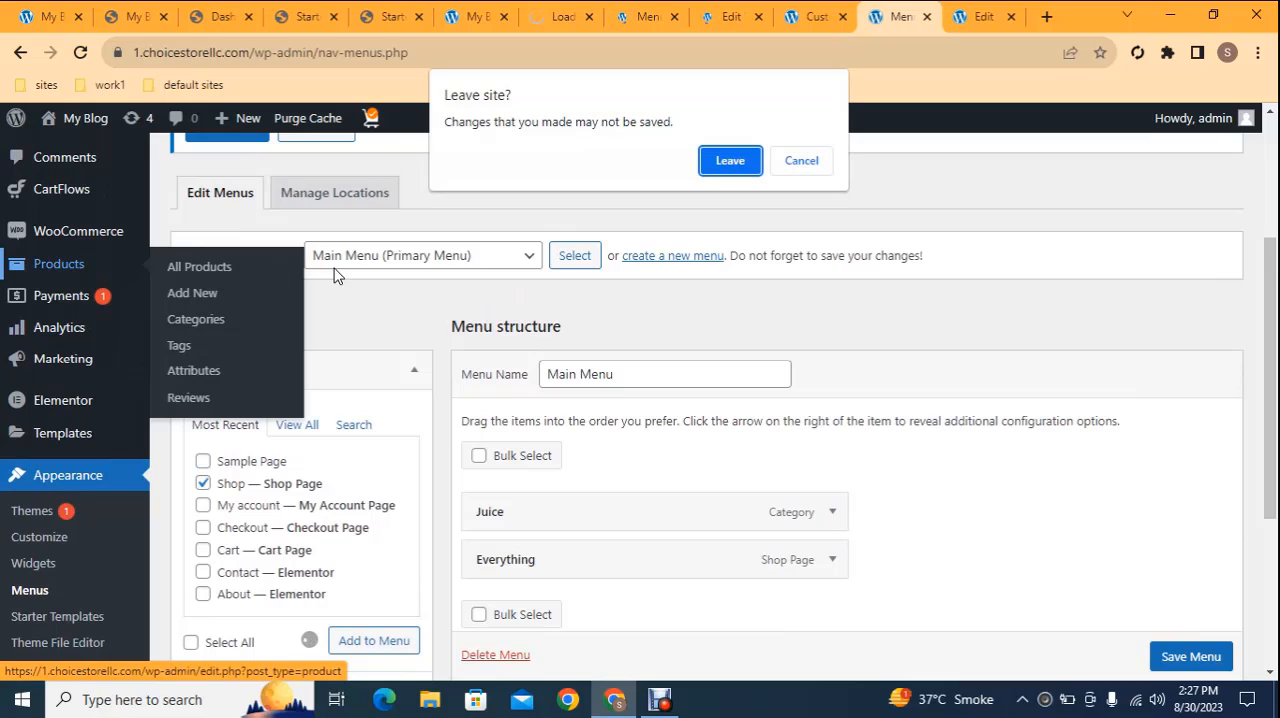
{"action": "left_click", "coordinate": [712, 161]}
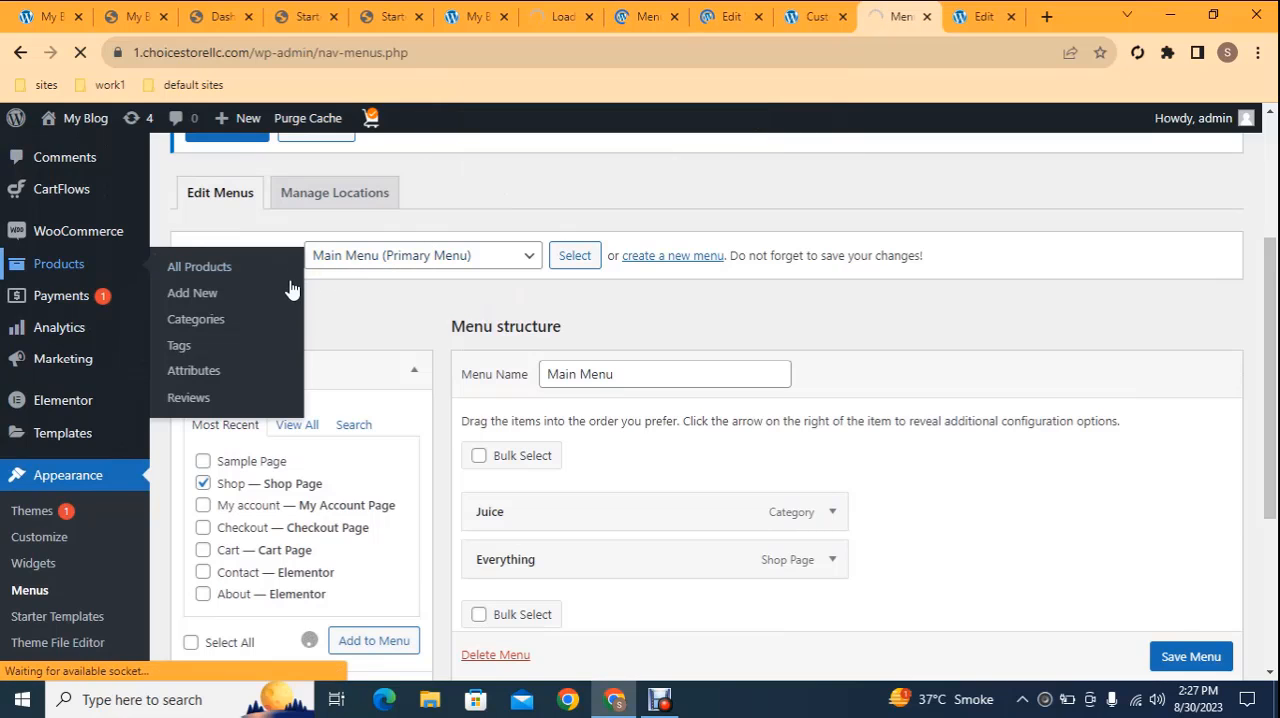
{"action": "left_click", "coordinate": [728, 12]}
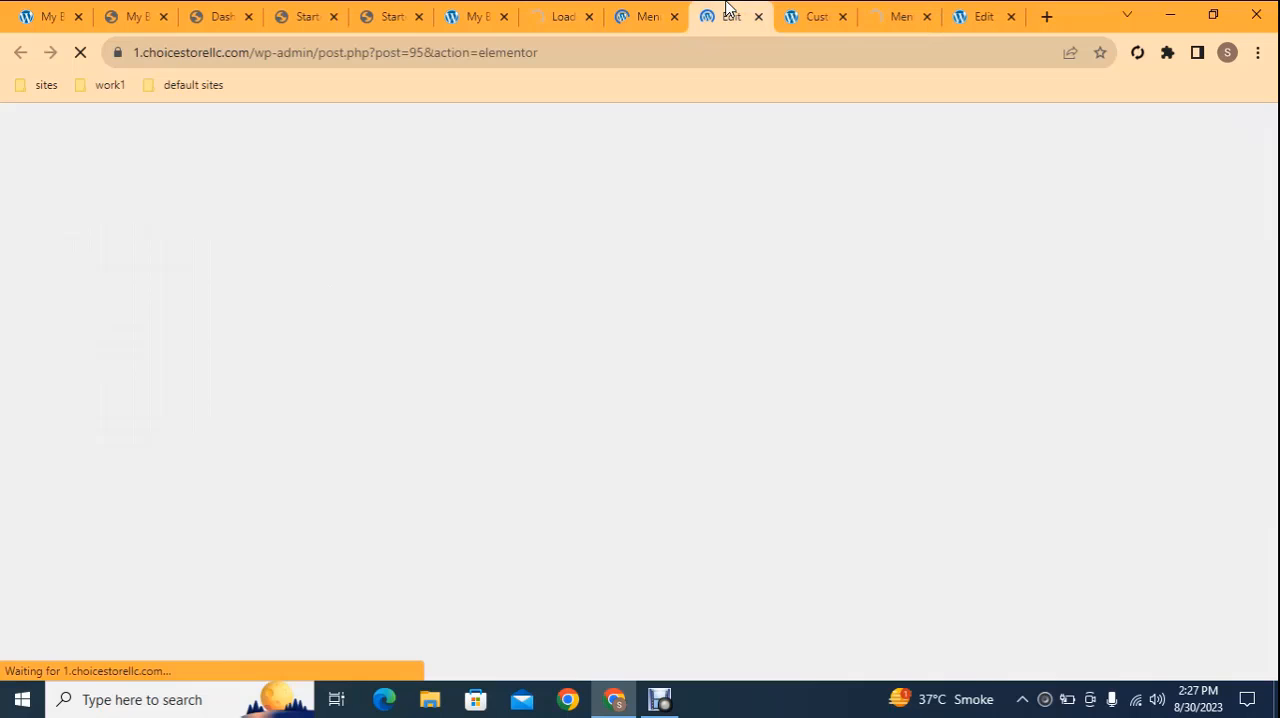
{"action": "left_click", "coordinate": [903, 10]}
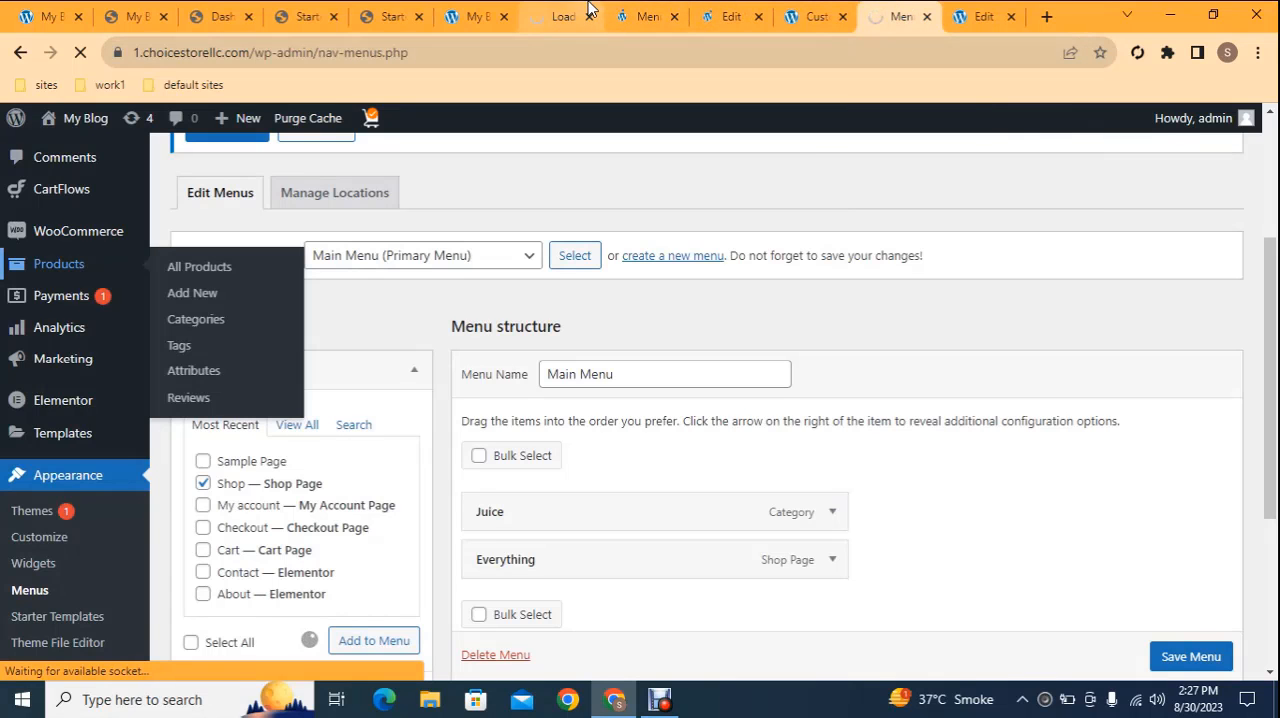
{"action": "left_click", "coordinate": [645, 12]}
{"action": "left_click", "coordinate": [510, 30]}
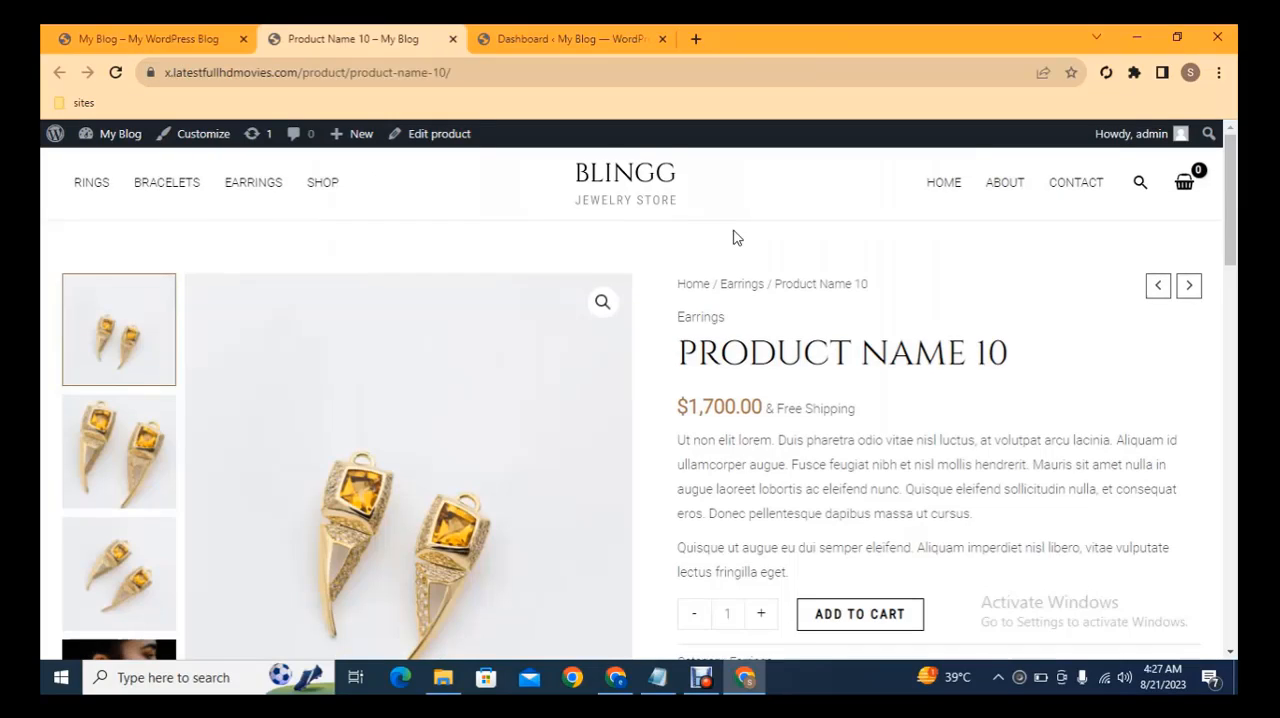
Copy the title PRODUCT NAME 10 from the earrings product page and paste it as the name of a new product
{"action": "scroll", "coordinate": [733, 237], "scroll_direction": "down", "scroll_amount": 1}
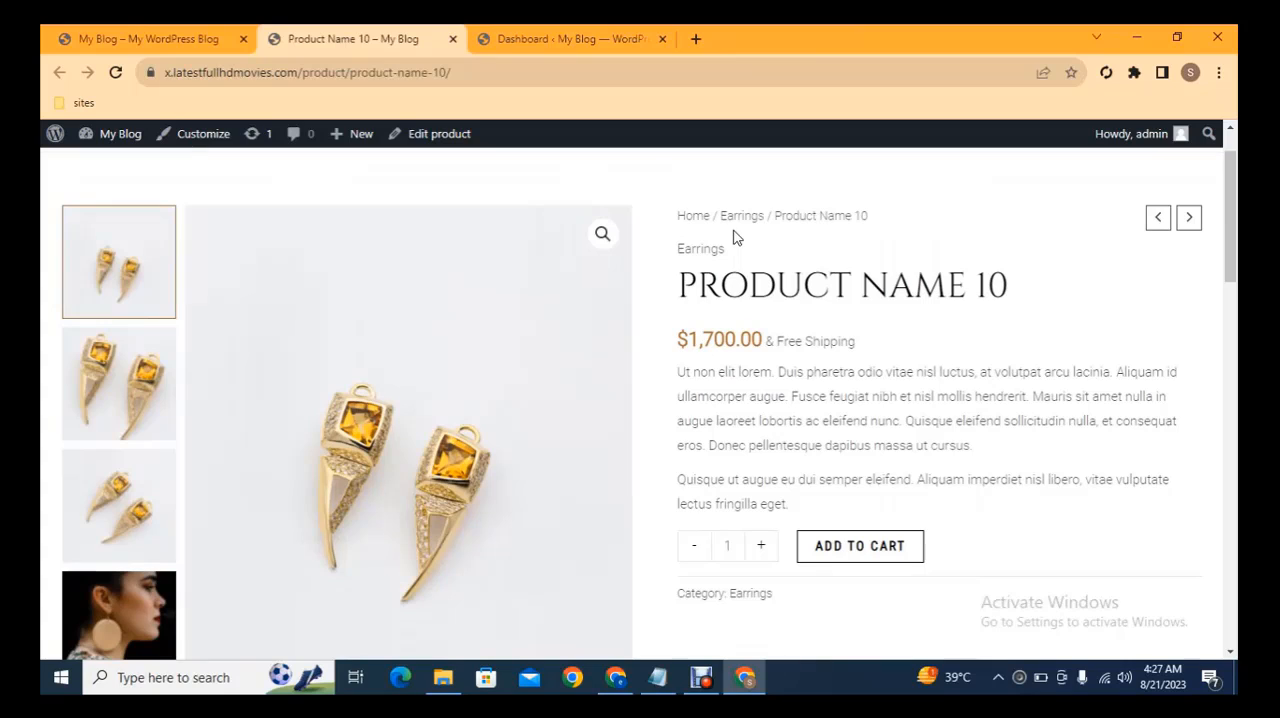
{"action": "triple_click", "coordinate": [824, 293]}
{"action": "key", "text": "ctrl+c"}
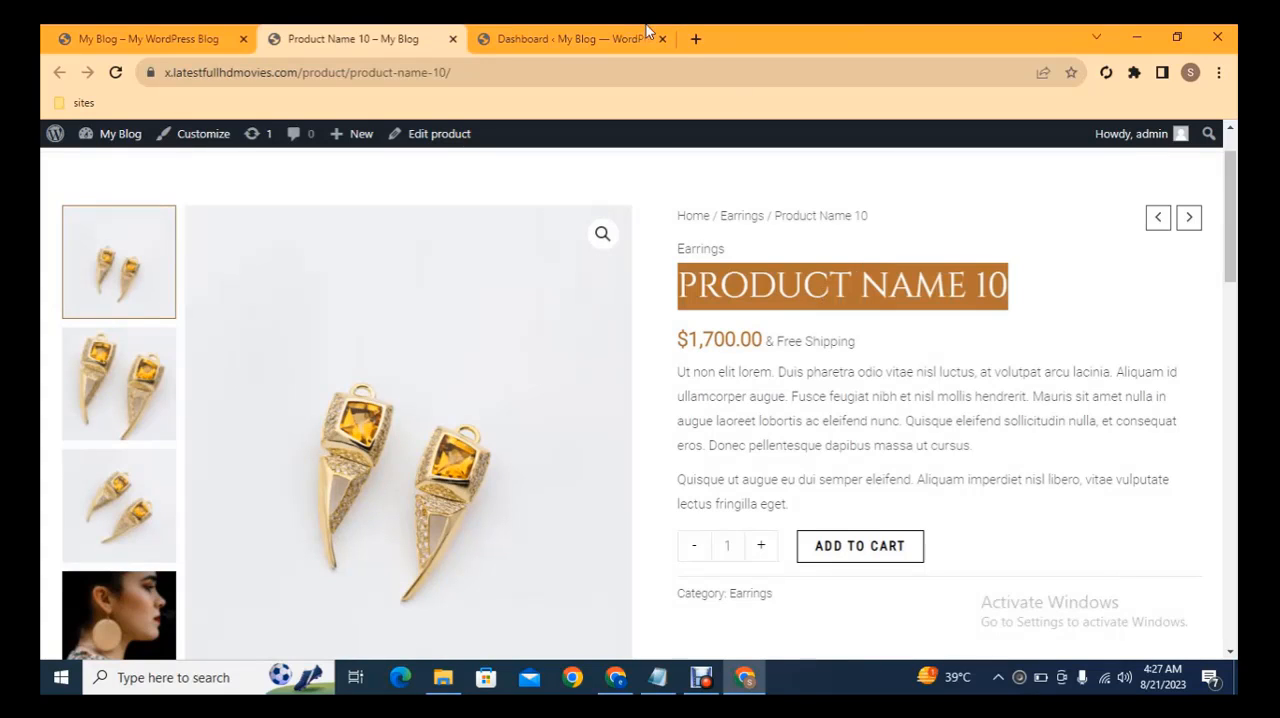
{"action": "left_click", "coordinate": [577, 36]}
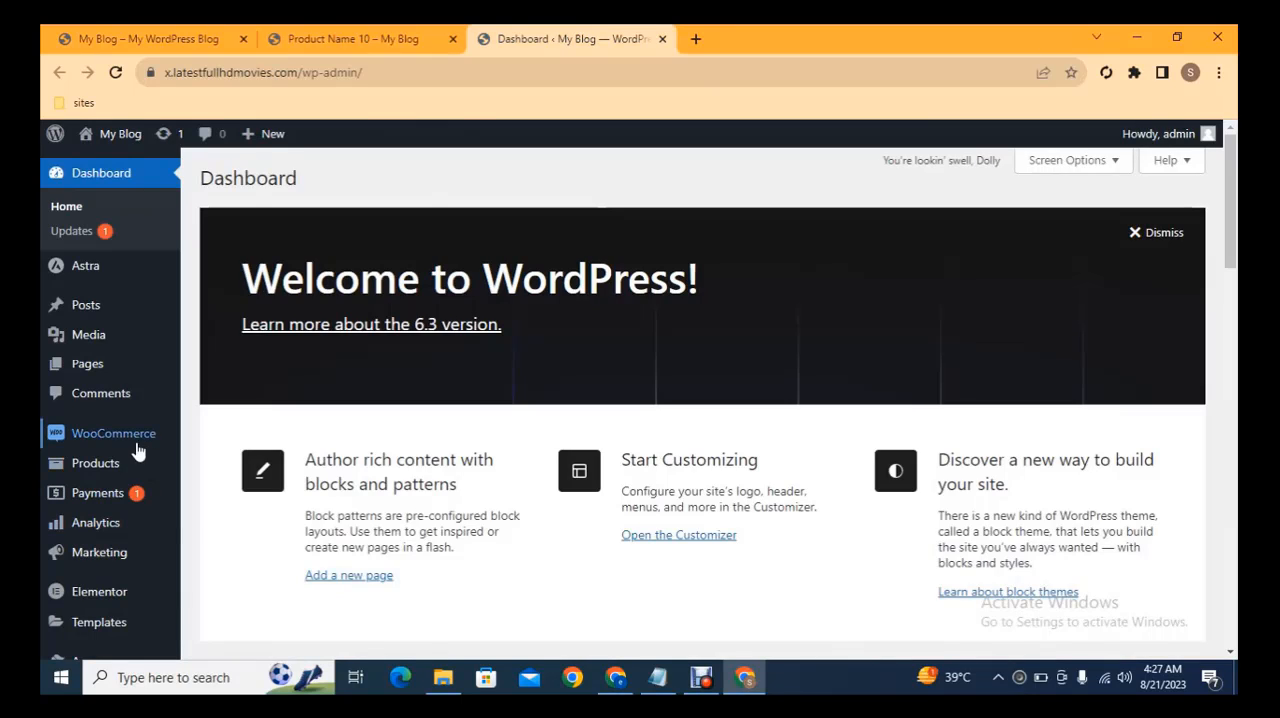
{"action": "mouse_move", "coordinate": [172, 466]}
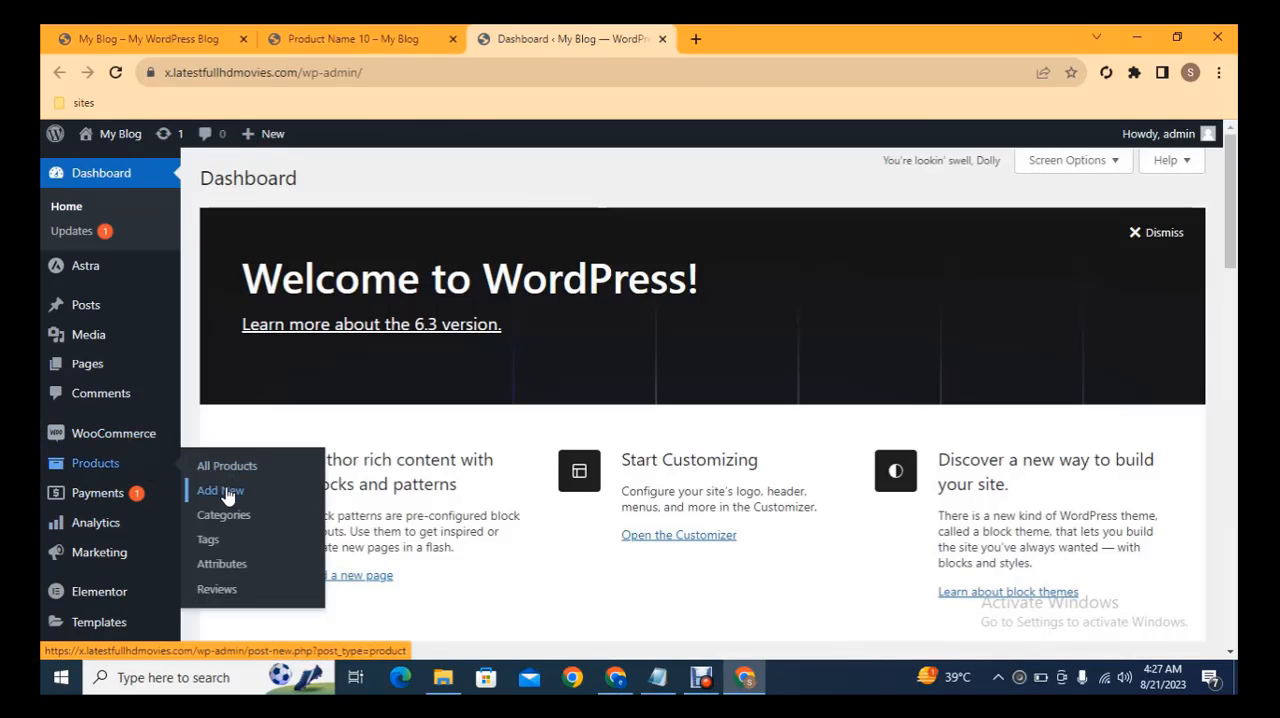
{"action": "left_click", "coordinate": [729, 26]}
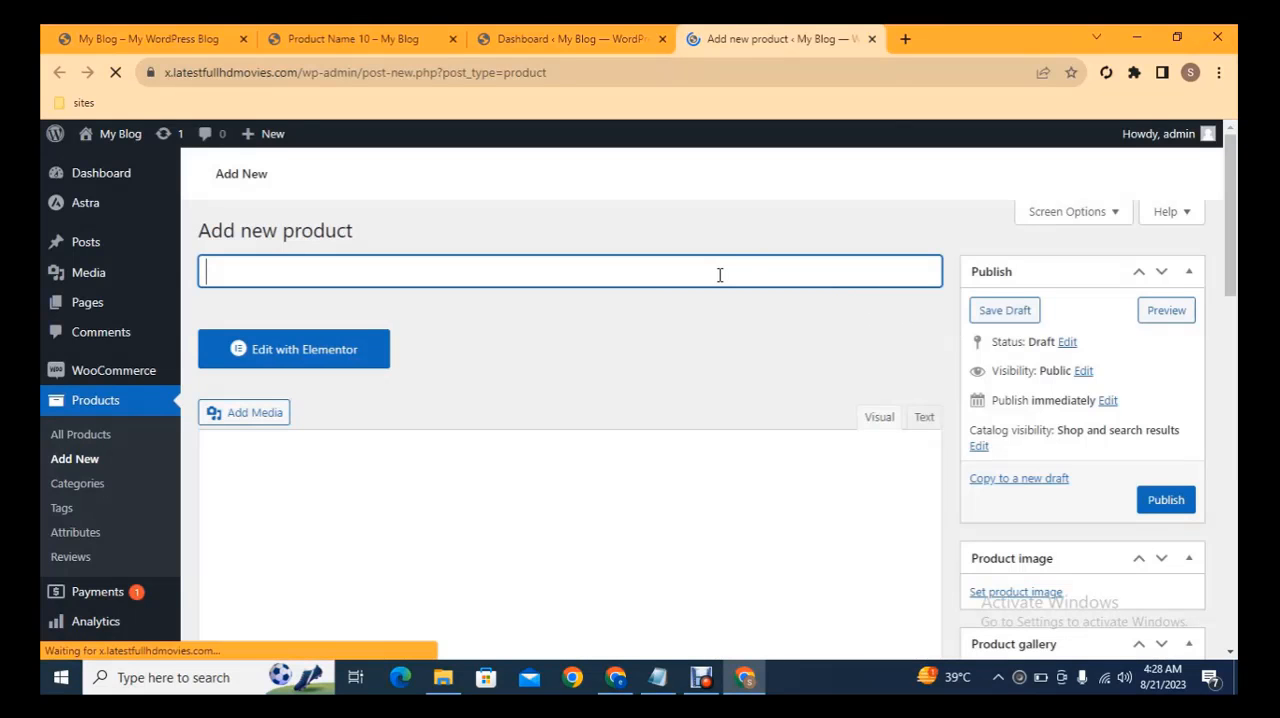
{"action": "key", "text": "ctrl+v"}
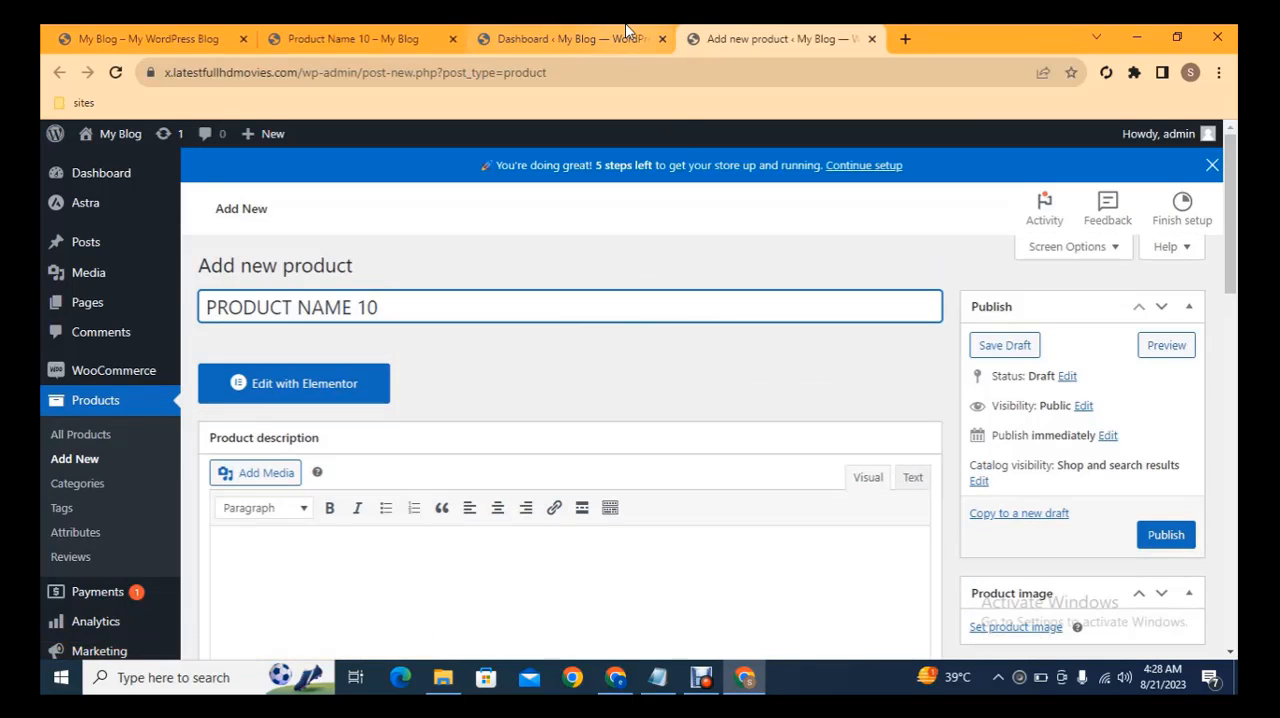
Copy the first description paragraph from the existing product page into the new product's main description
{"action": "left_click", "coordinate": [435, 28]}
{"action": "triple_click", "coordinate": [784, 390]}
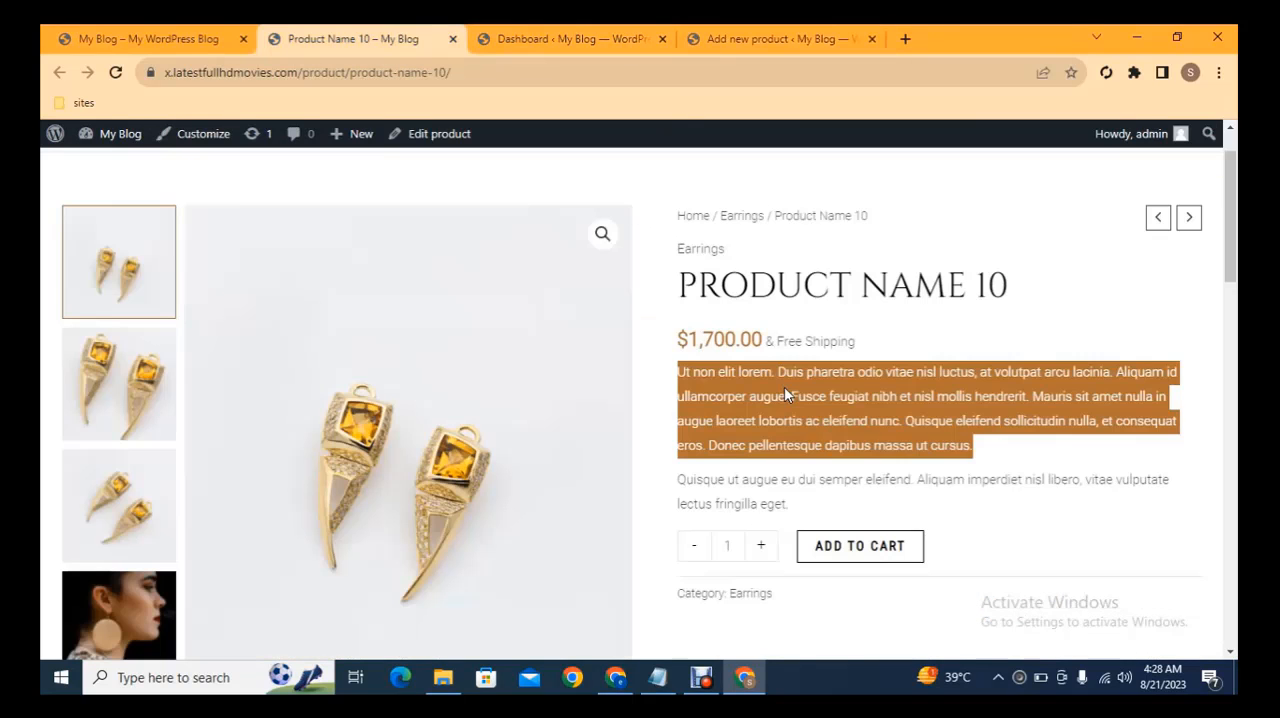
{"action": "right_click", "coordinate": [784, 386]}
{"action": "left_click", "coordinate": [816, 401]}
{"action": "left_click", "coordinate": [808, 32]}
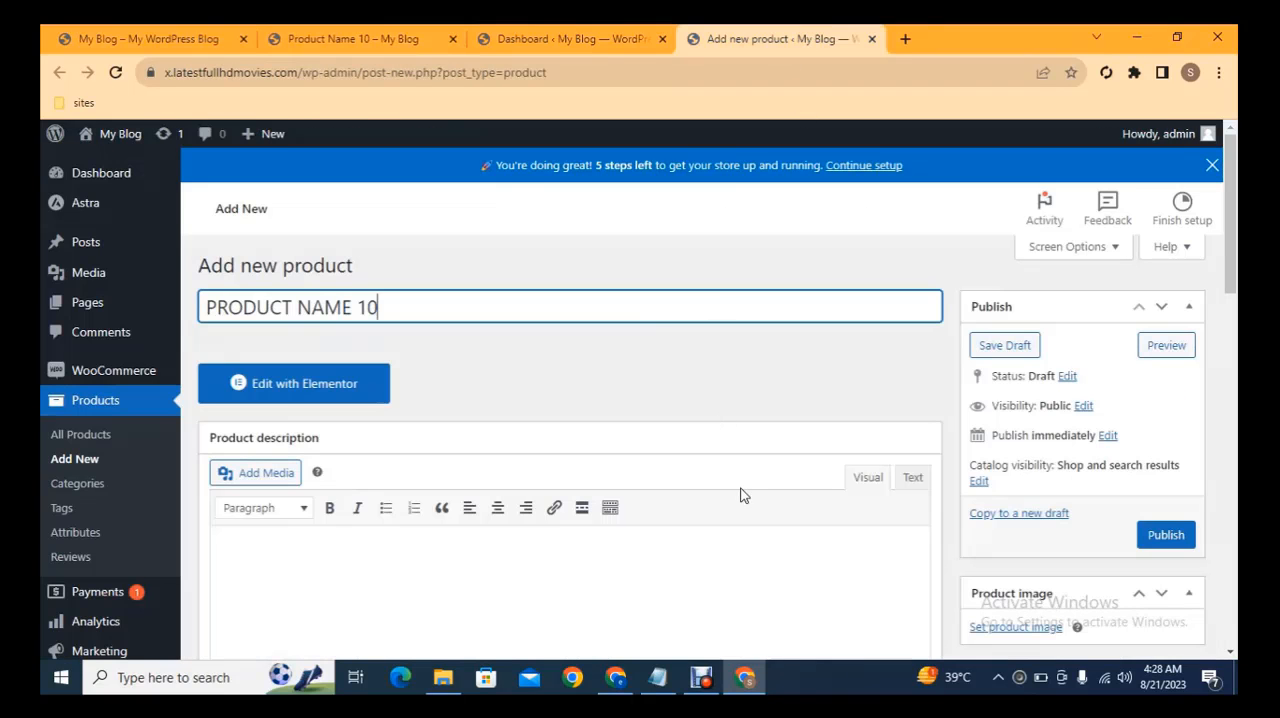
{"action": "left_click", "coordinate": [551, 552]}
{"action": "key", "text": "ctrl+v"}
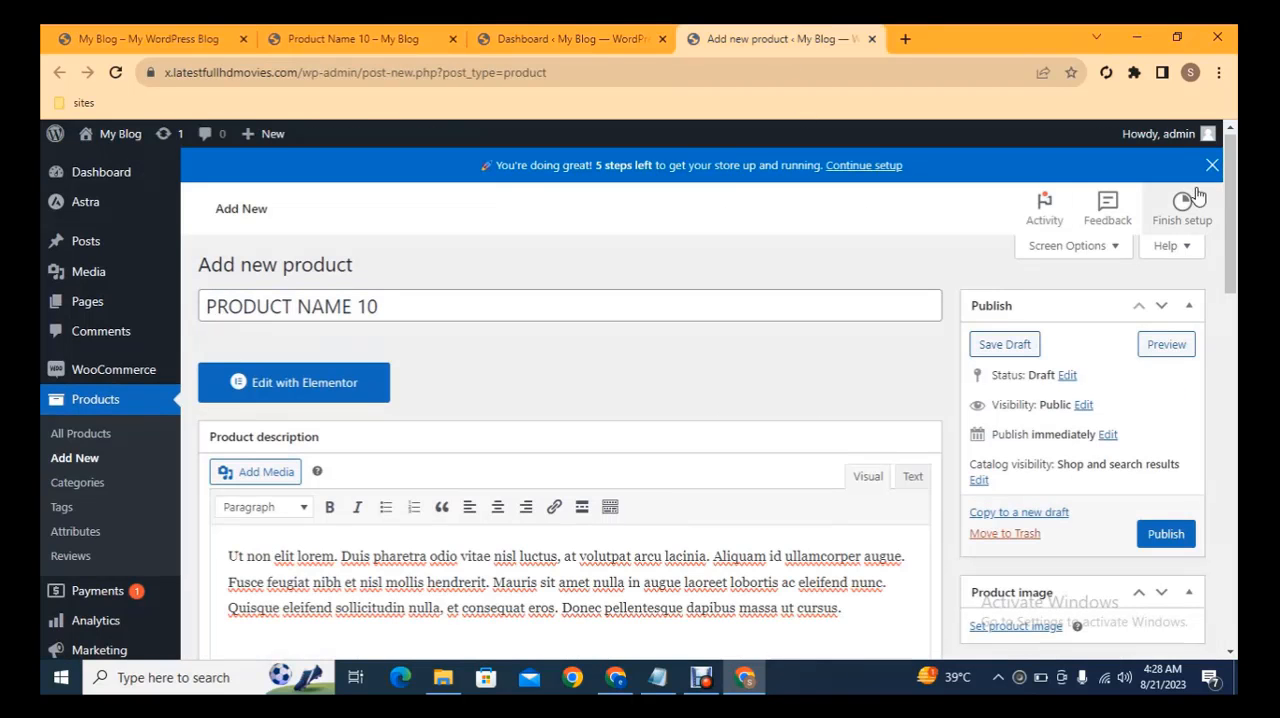
Upload the earrings-04-b picture from the Pictures folder and set it as the product image
{"action": "scroll", "coordinate": [1237, 217], "scroll_direction": "down", "scroll_amount": 2}
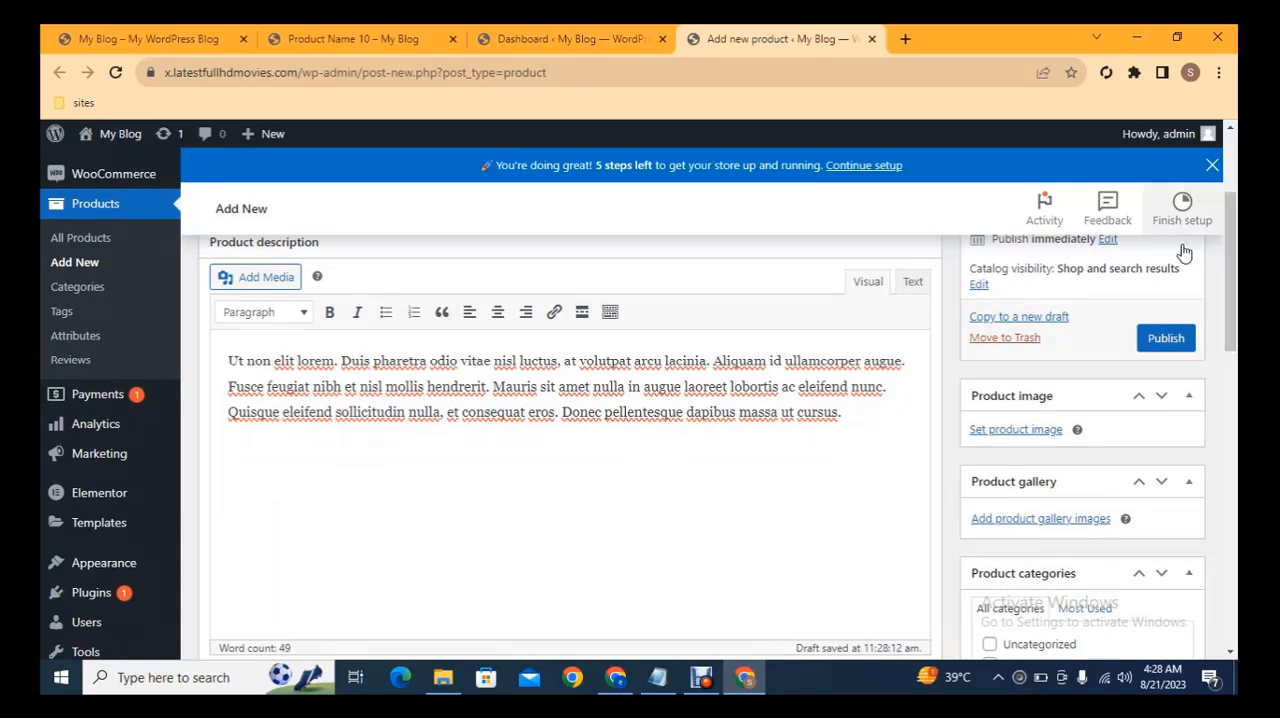
{"action": "left_click", "coordinate": [1016, 430]}
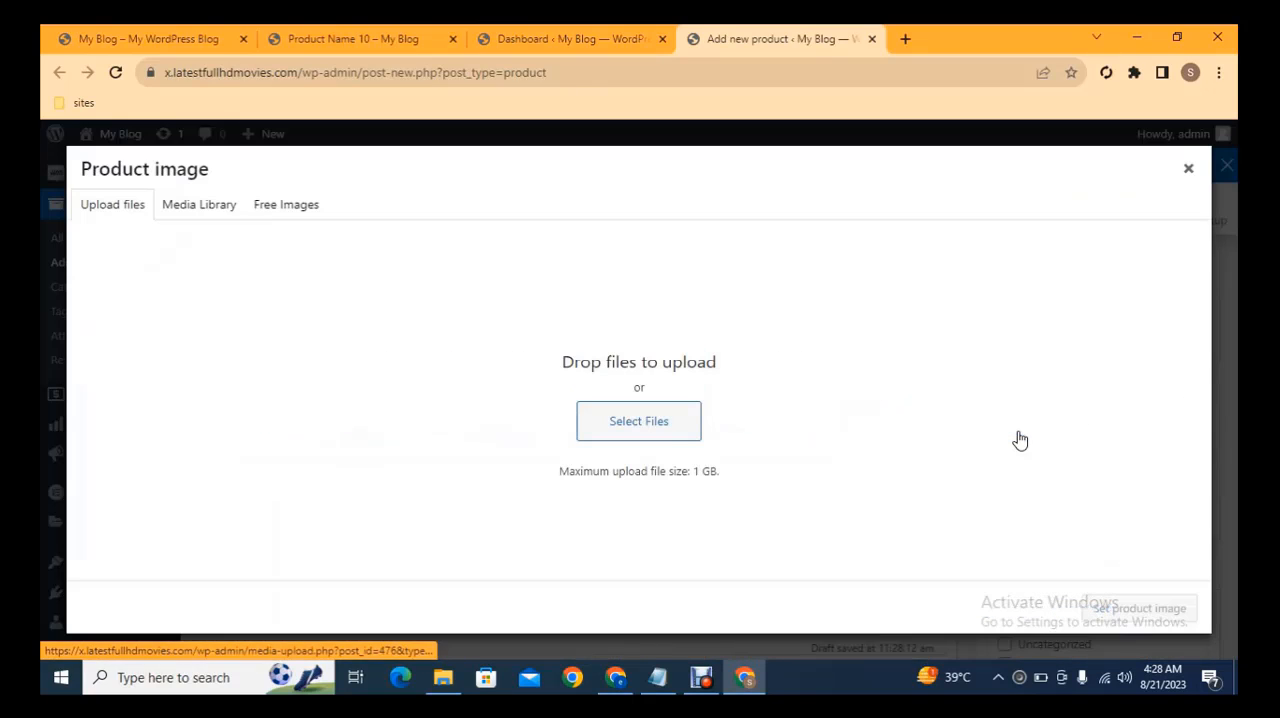
{"action": "left_click", "coordinate": [620, 430]}
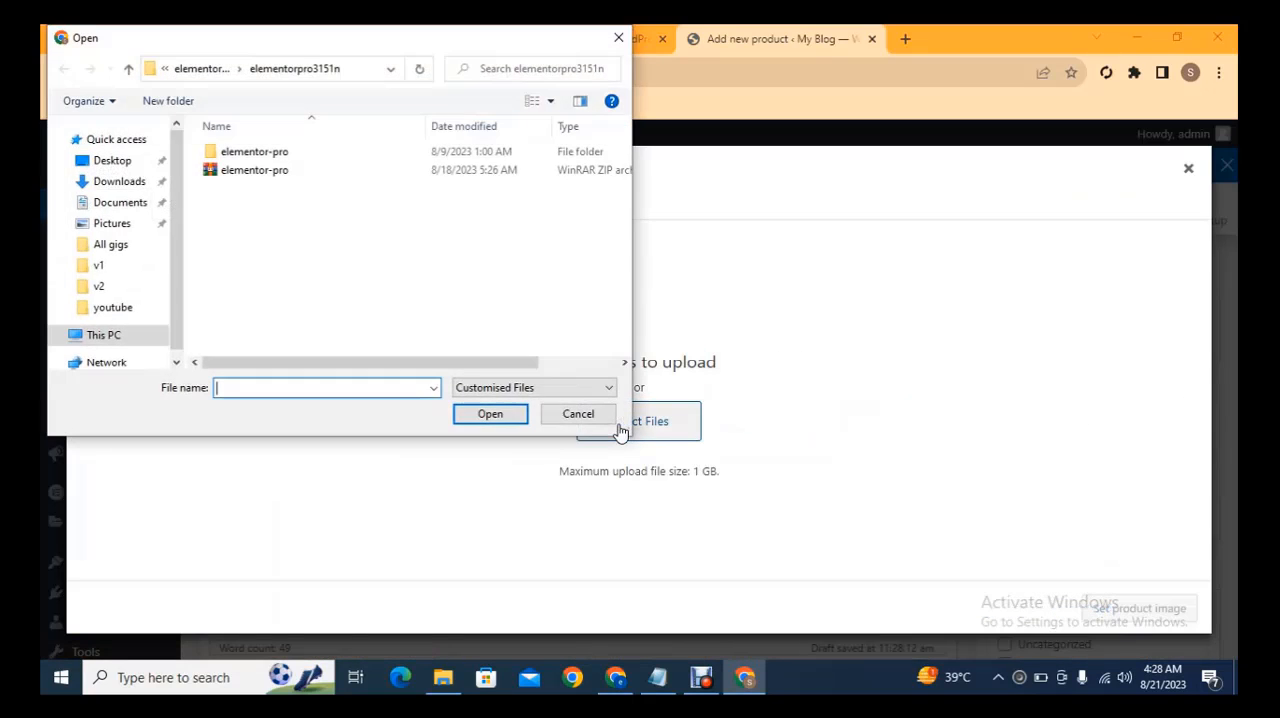
{"action": "left_click", "coordinate": [130, 222]}
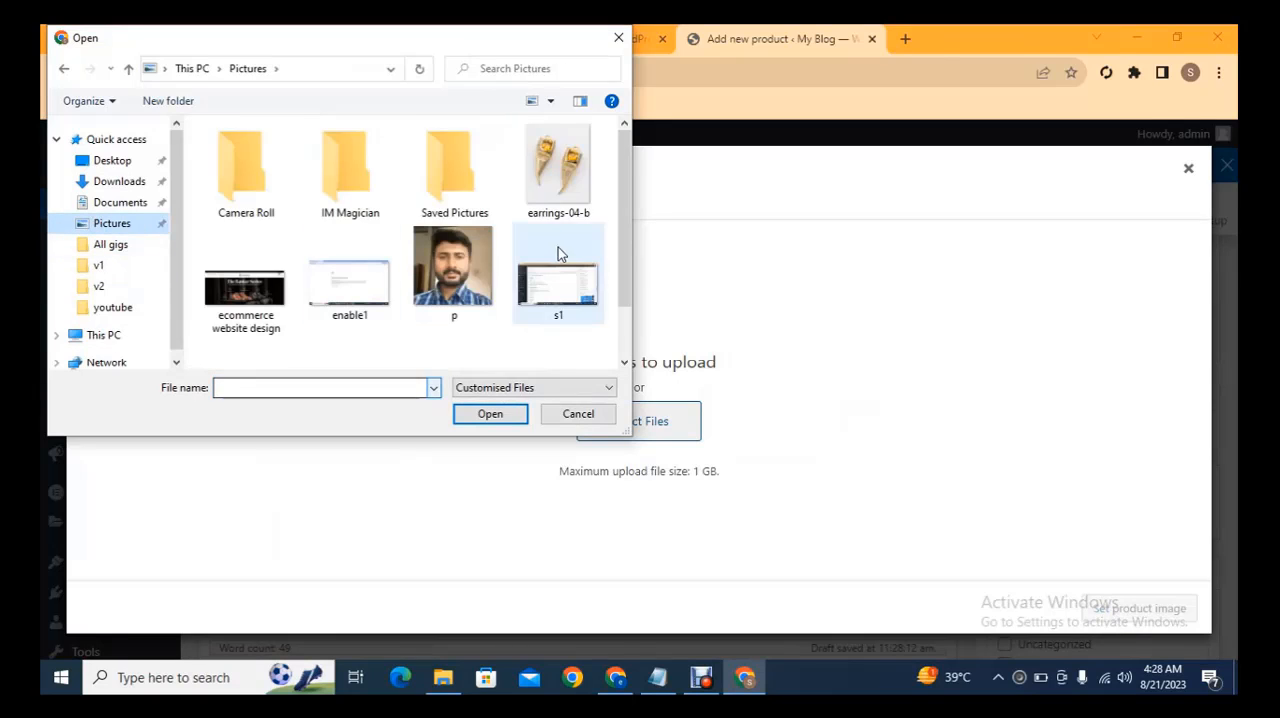
{"action": "double_click", "coordinate": [558, 165]}
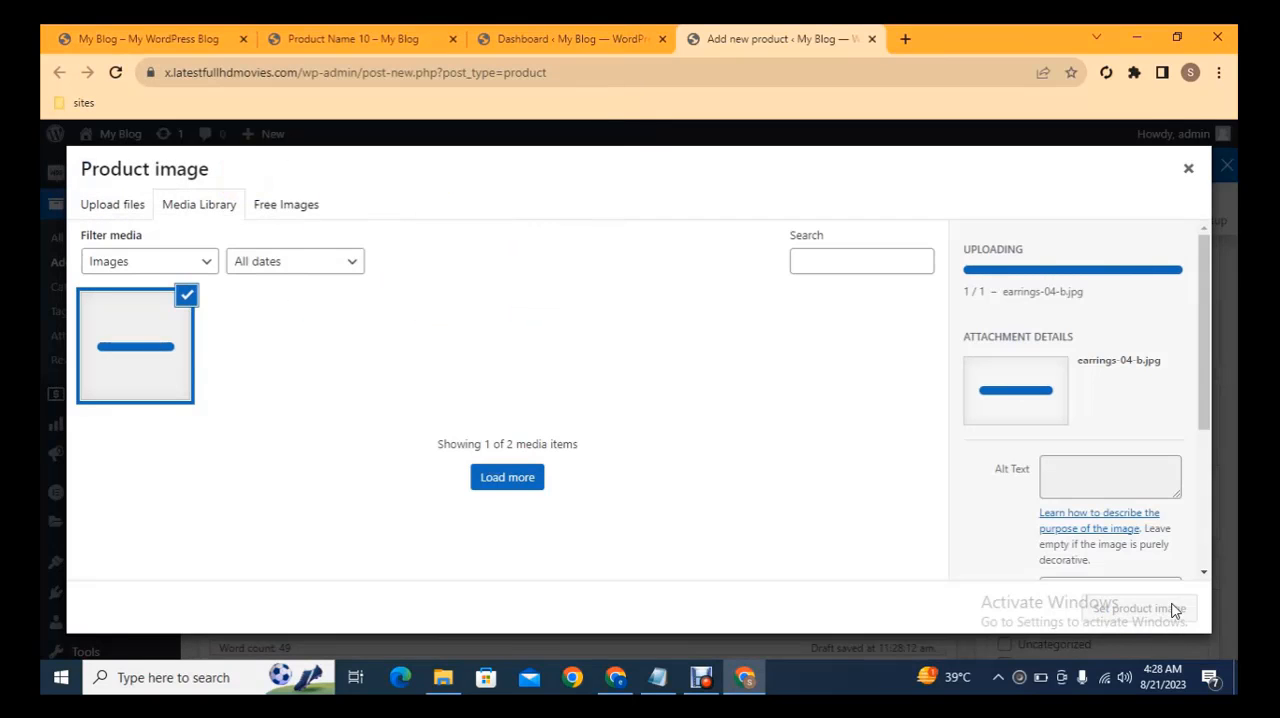
{"action": "left_click", "coordinate": [1140, 608]}
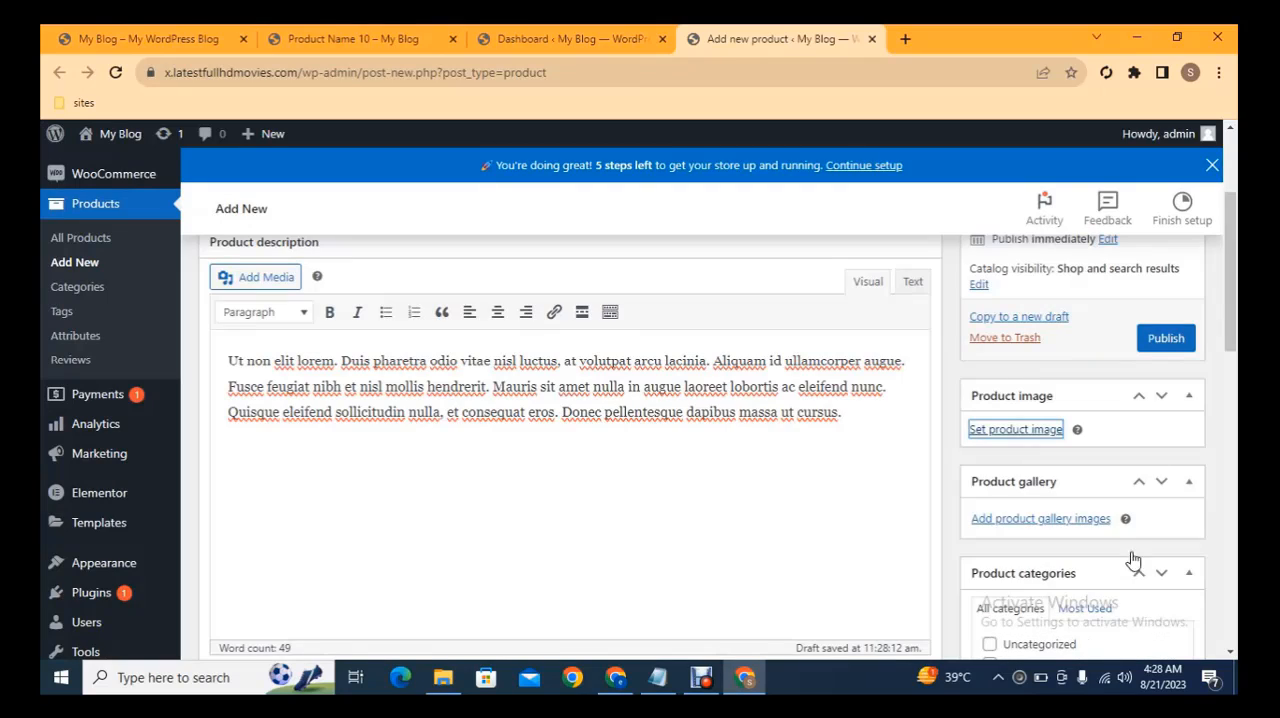
Set the product's regular price to $500 and its sale price to $450
{"action": "scroll", "coordinate": [1232, 300], "scroll_direction": "down", "scroll_amount": 2}
{"action": "scroll", "coordinate": [1236, 318], "scroll_direction": "down", "scroll_amount": 2}
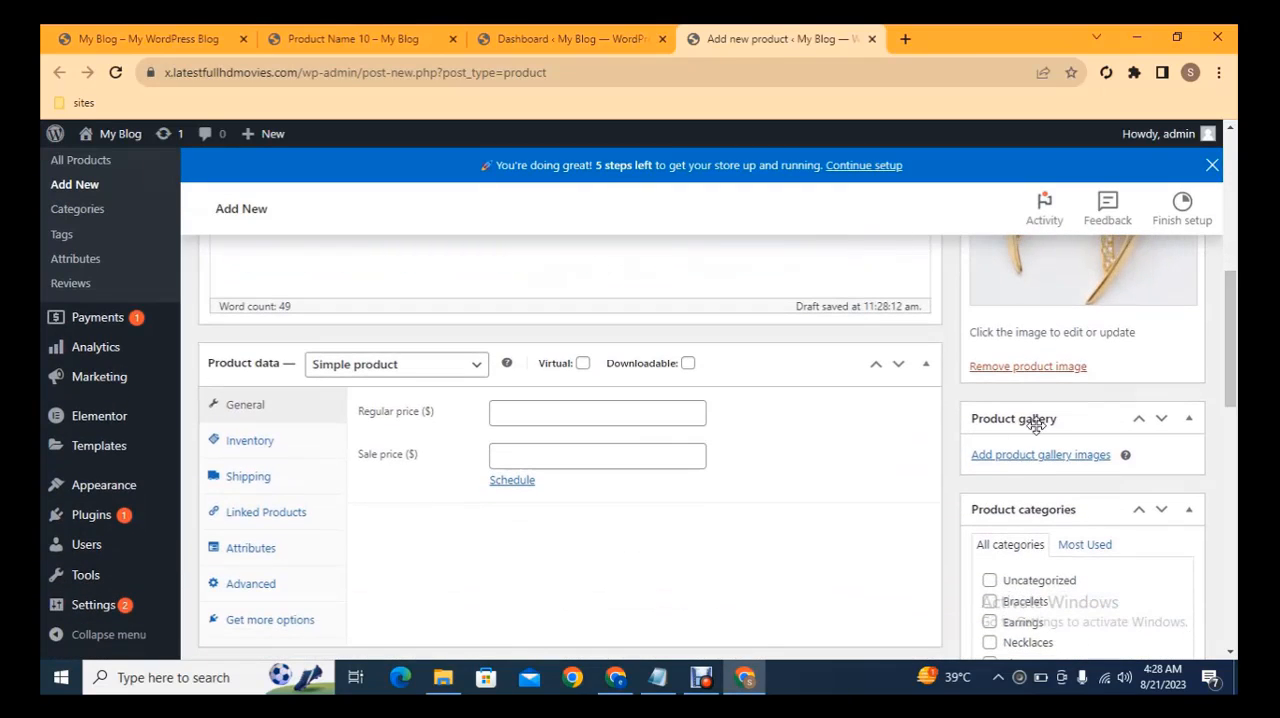
{"action": "left_click", "coordinate": [566, 418]}
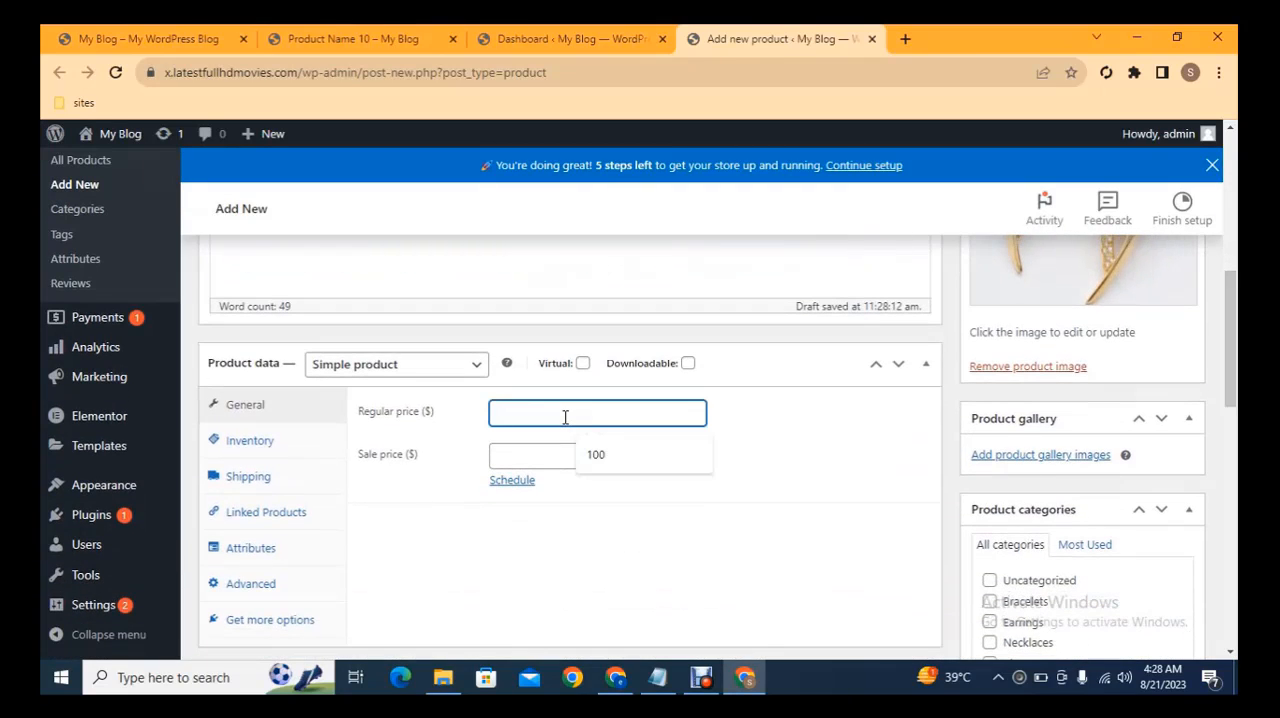
{"action": "type", "text": "500"}
{"action": "left_click", "coordinate": [566, 458]}
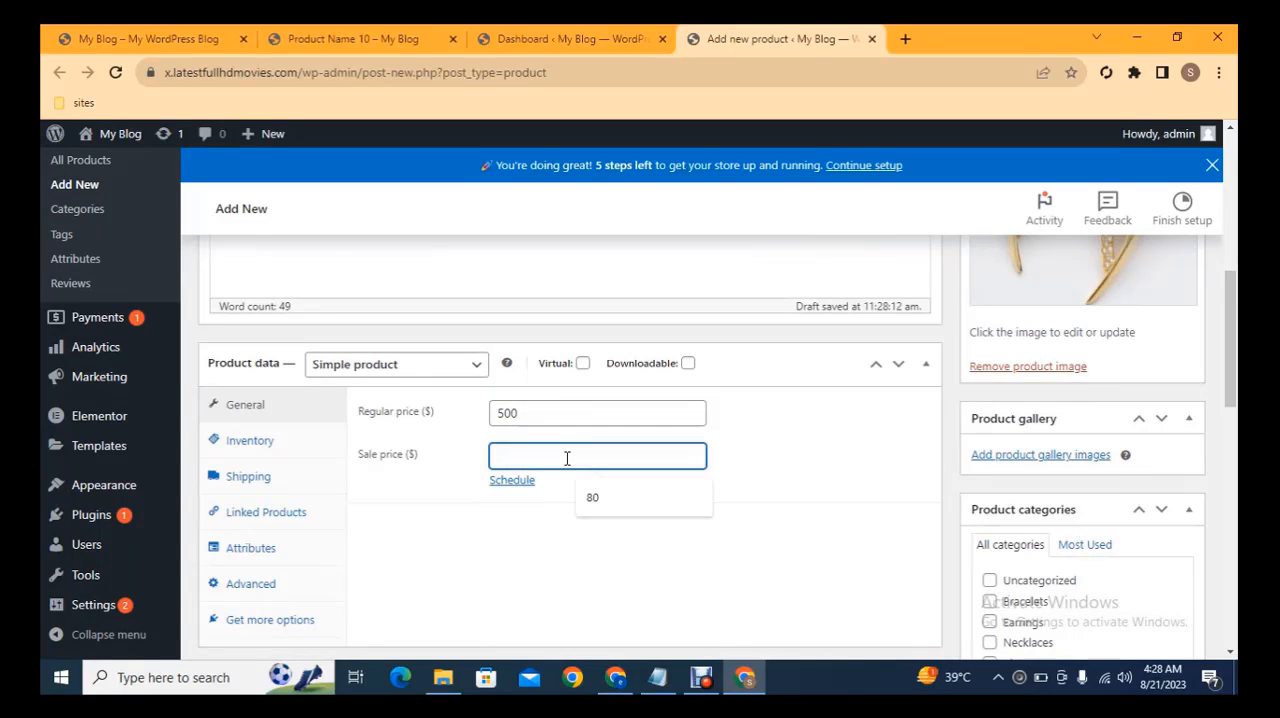
{"action": "type", "text": "450"}
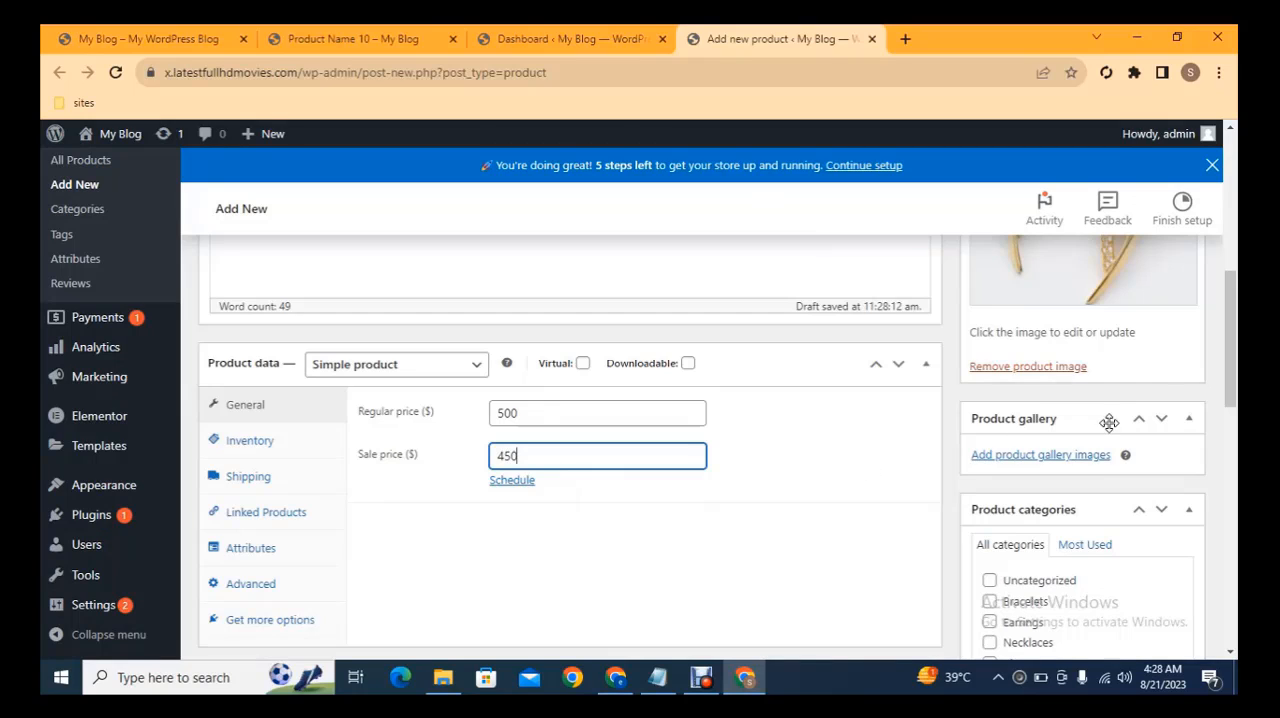
Assign the new product to the Bracelets category
{"action": "scroll", "coordinate": [1105, 420], "scroll_direction": "down", "scroll_amount": 1}
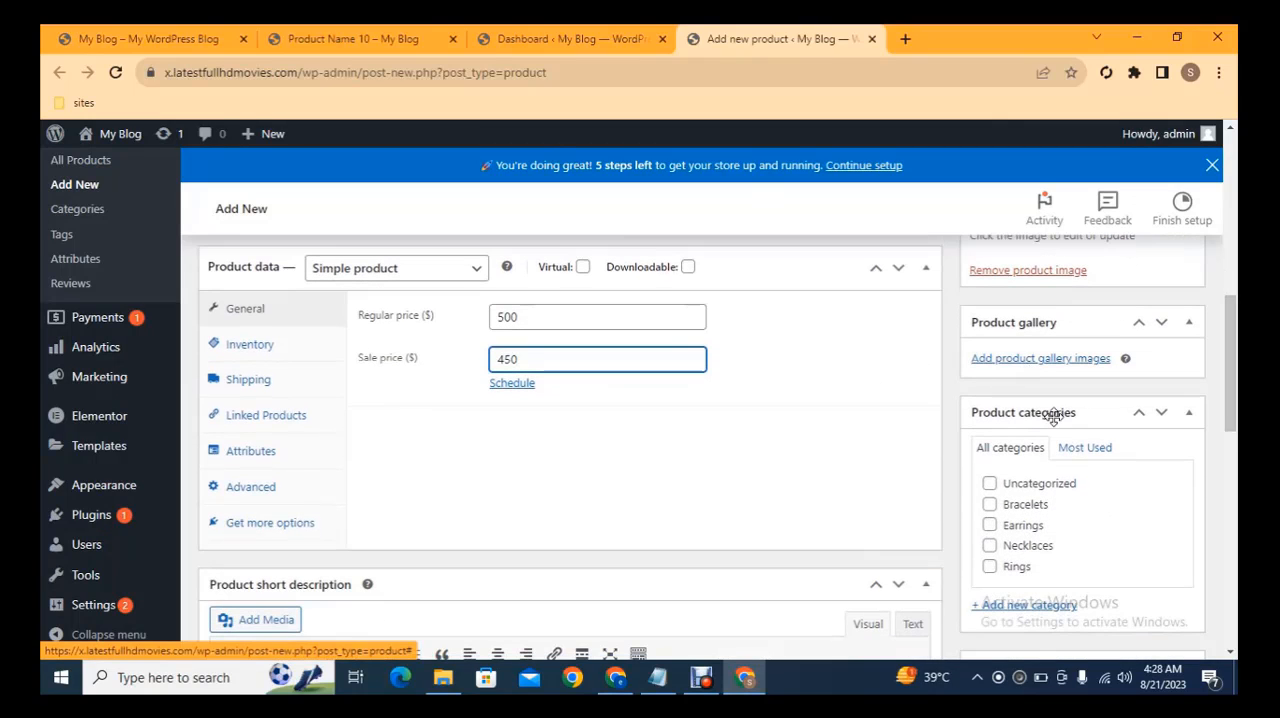
{"action": "scroll", "coordinate": [1075, 414], "scroll_direction": "down", "scroll_amount": 1}
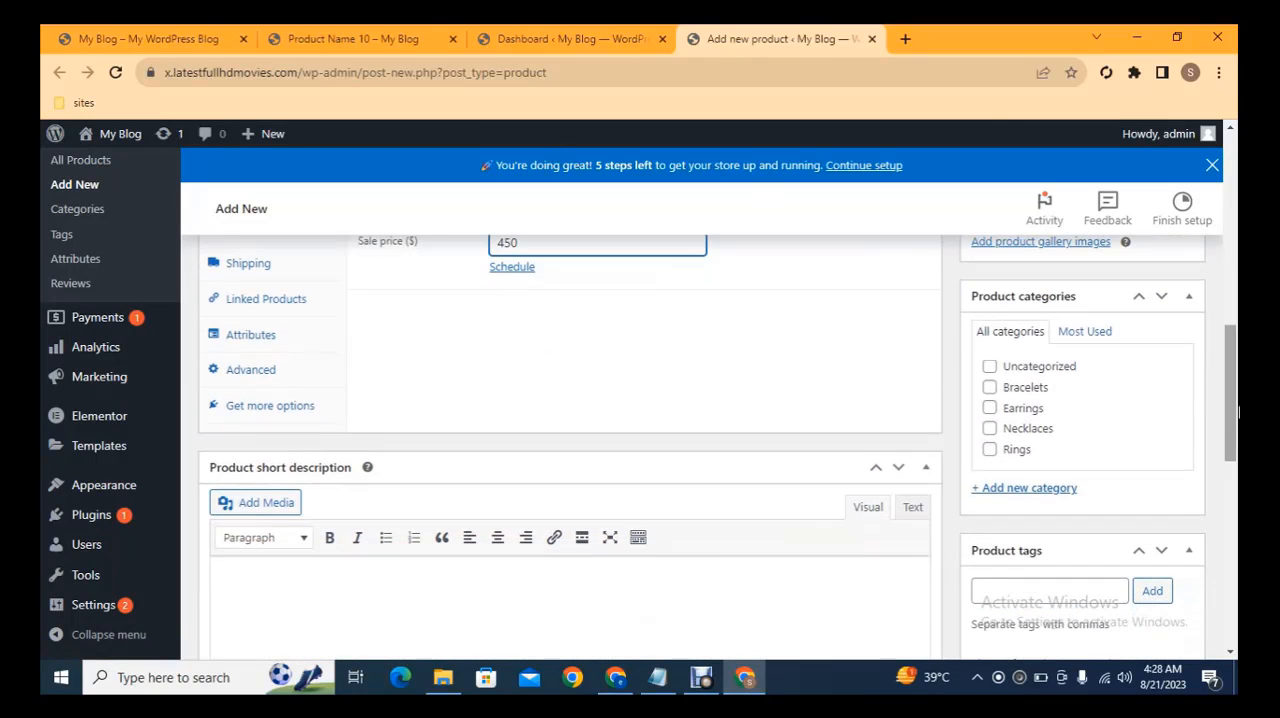
{"action": "left_click", "coordinate": [1020, 388]}
Paste the copied paragraph into the product short description and publish the product
{"action": "scroll", "coordinate": [1033, 430], "scroll_direction": "down", "scroll_amount": 2}
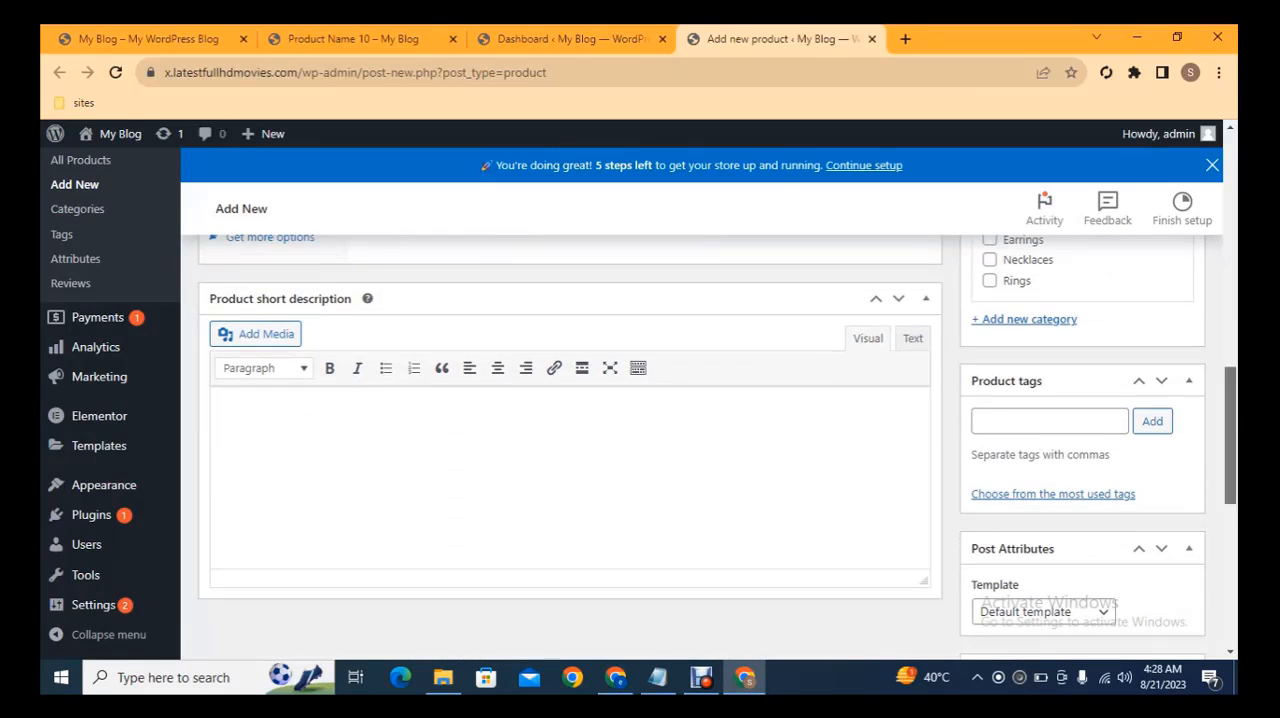
{"action": "scroll", "coordinate": [626, 537], "scroll_direction": "up", "scroll_amount": 2}
{"action": "left_click", "coordinate": [605, 555]}
{"action": "key", "text": "ctrl+v"}
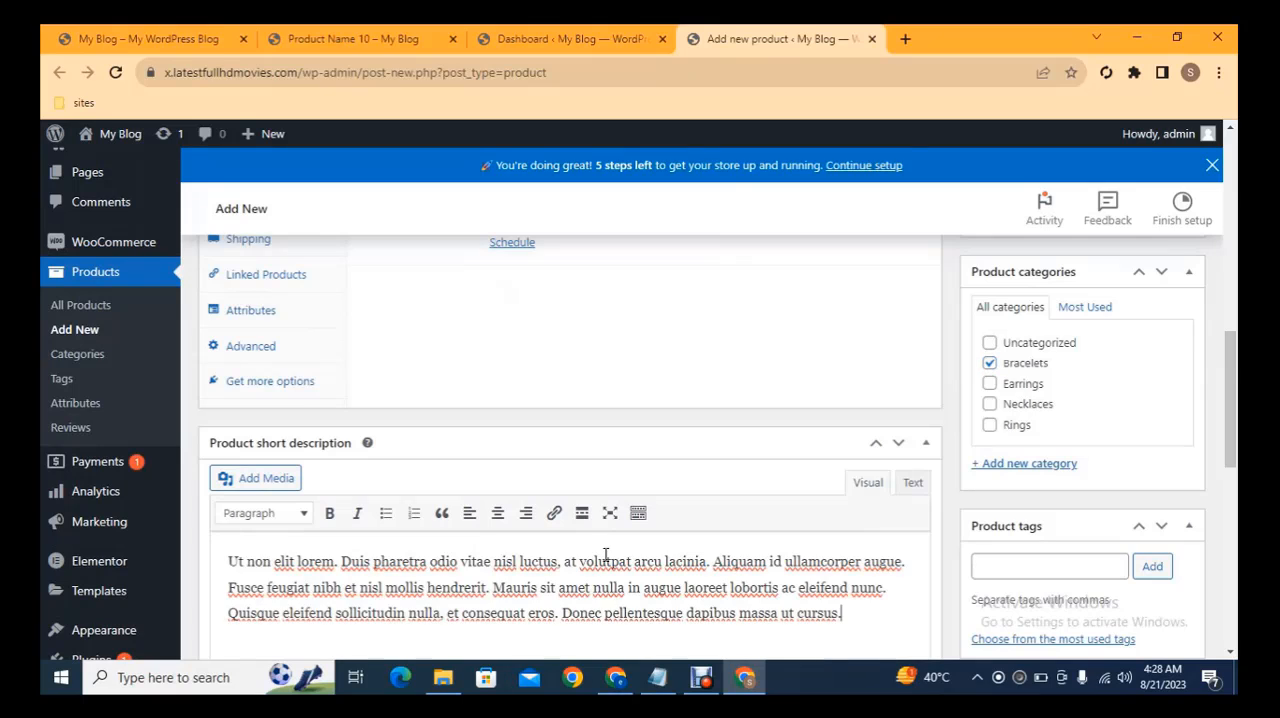
{"action": "left_click_drag", "start_coordinate": [1232, 363], "coordinate": [1220, 243]}
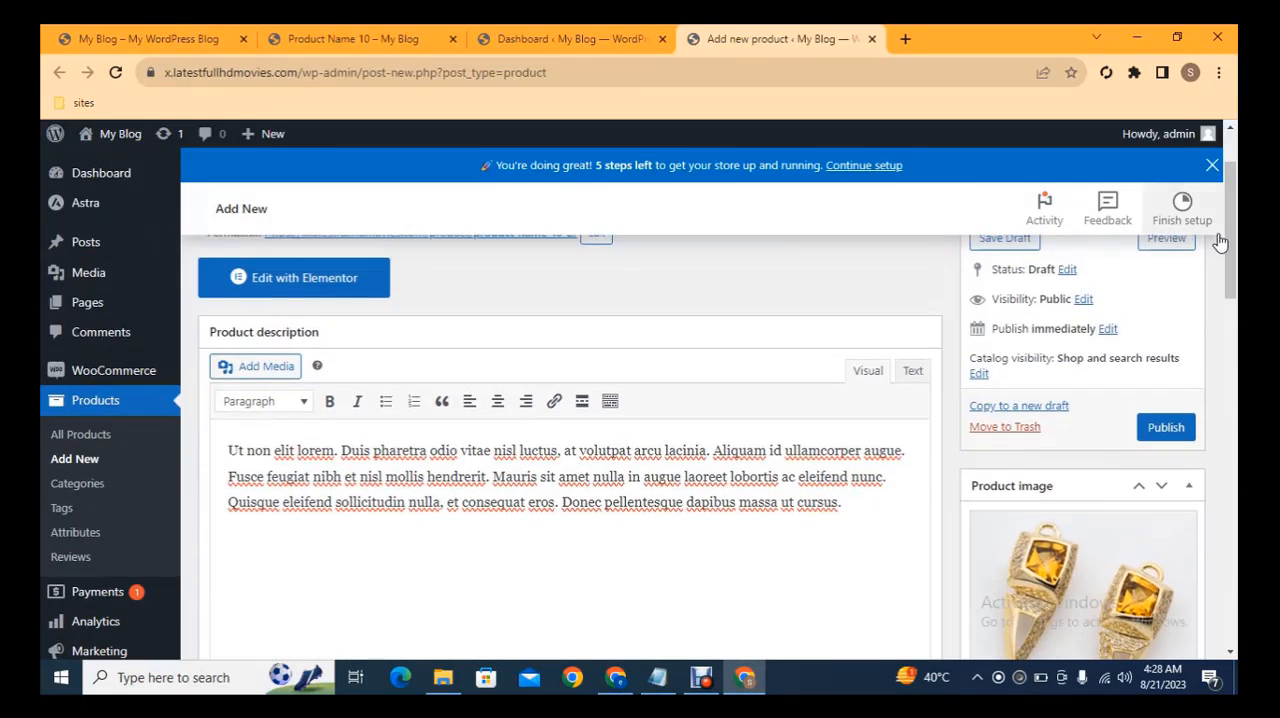
{"action": "left_click", "coordinate": [1165, 427]}
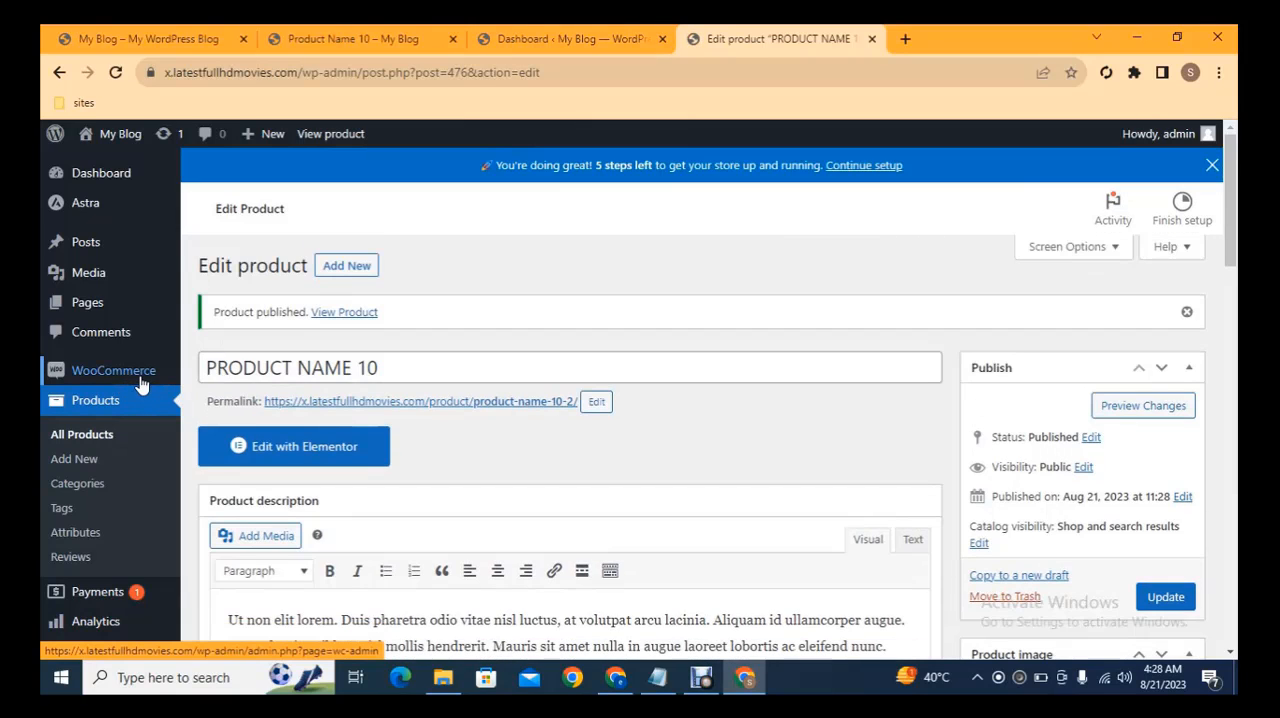
Open the WooCommerce settings in a new browser tab and their Payments section in another one
{"action": "mouse_move", "coordinate": [165, 382]}
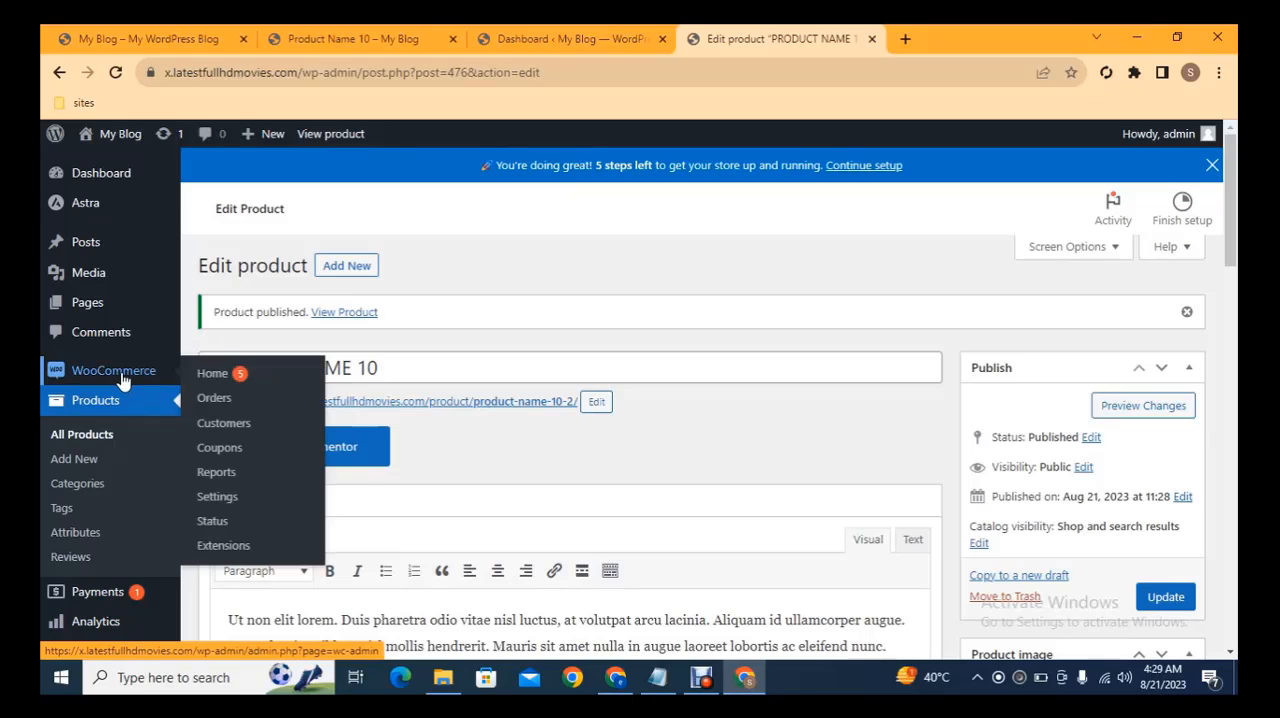
{"action": "middle_click", "coordinate": [214, 500]}
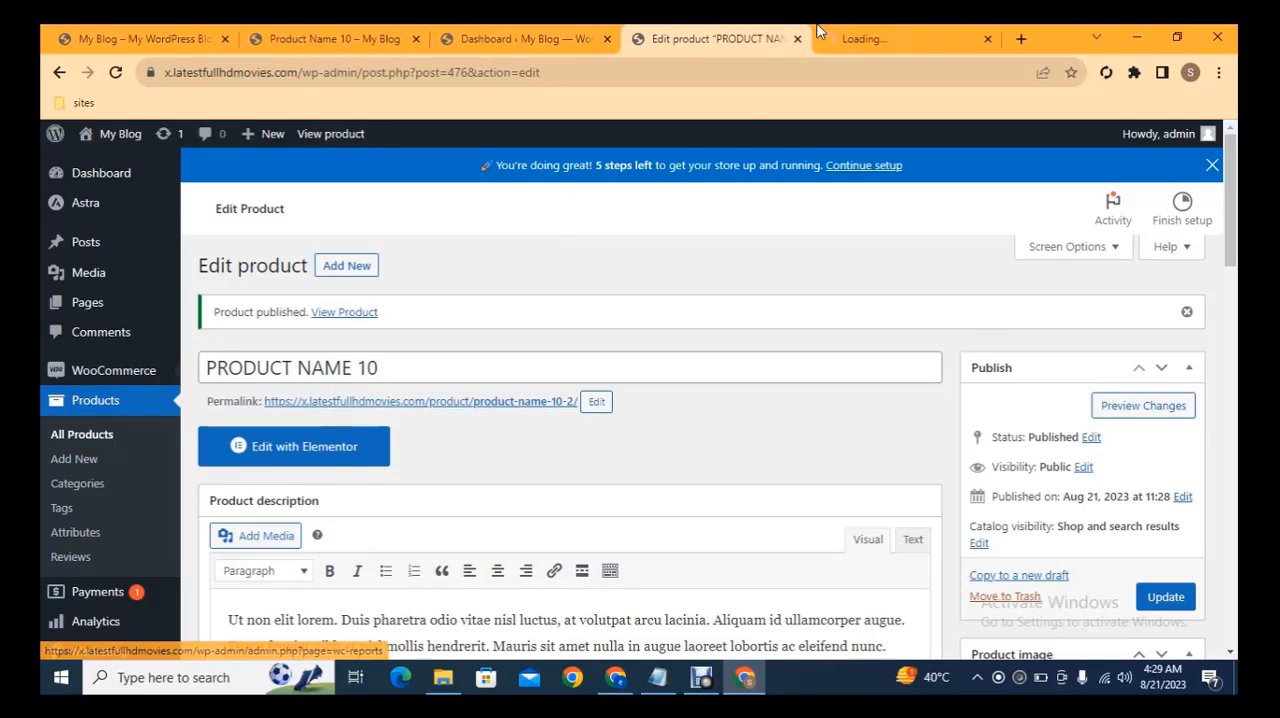
{"action": "left_click", "coordinate": [881, 30]}
{"action": "left_click", "coordinate": [727, 32]}
{"action": "left_click", "coordinate": [880, 36]}
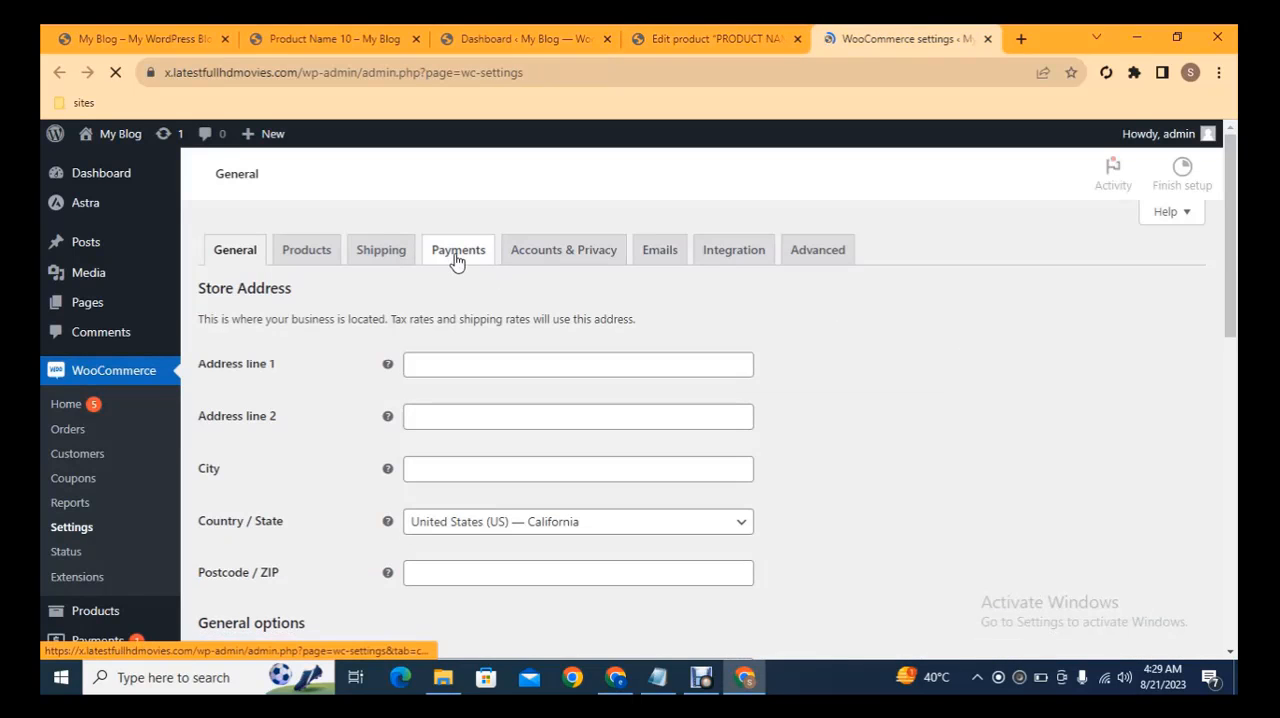
{"action": "middle_click", "coordinate": [452, 258]}
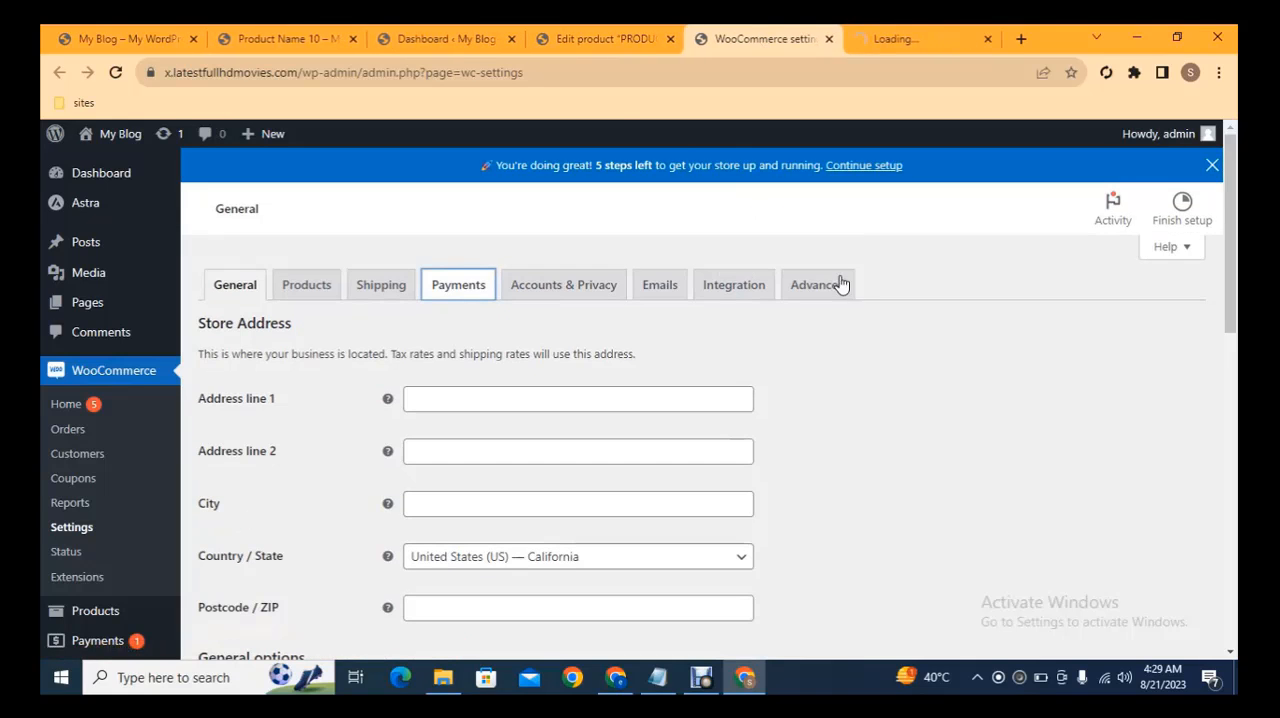
Look through the general store settings down to the currency options and view the available currencies
{"action": "scroll", "coordinate": [1235, 270], "scroll_direction": "down", "scroll_amount": 5}
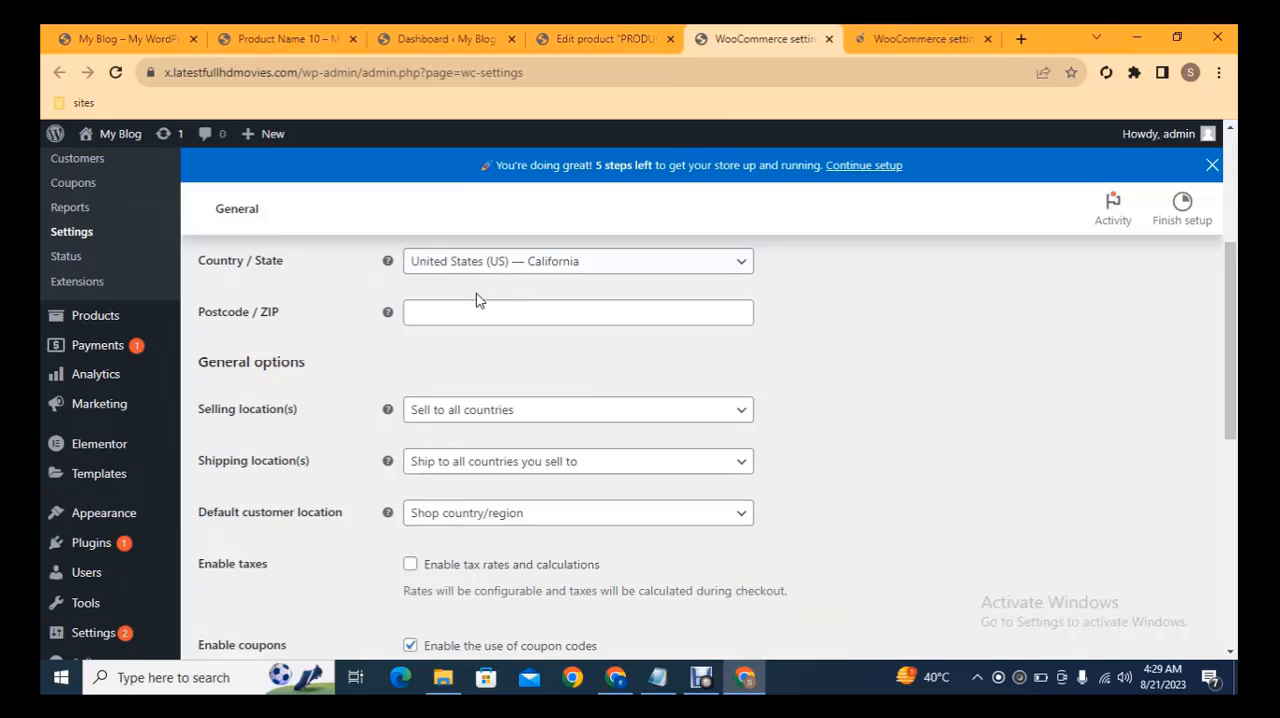
{"action": "scroll", "coordinate": [1052, 424], "scroll_direction": "down", "scroll_amount": 5}
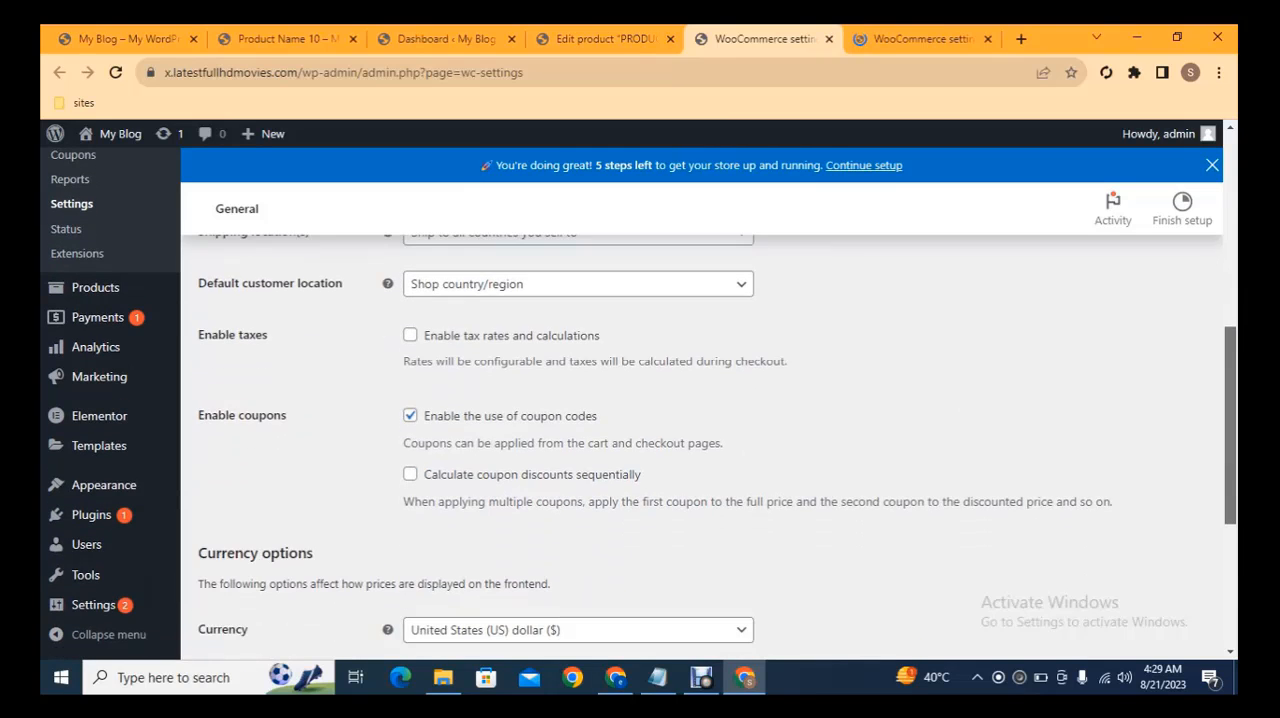
{"action": "left_click_drag", "start_coordinate": [1229, 506], "coordinate": [1229, 511]}
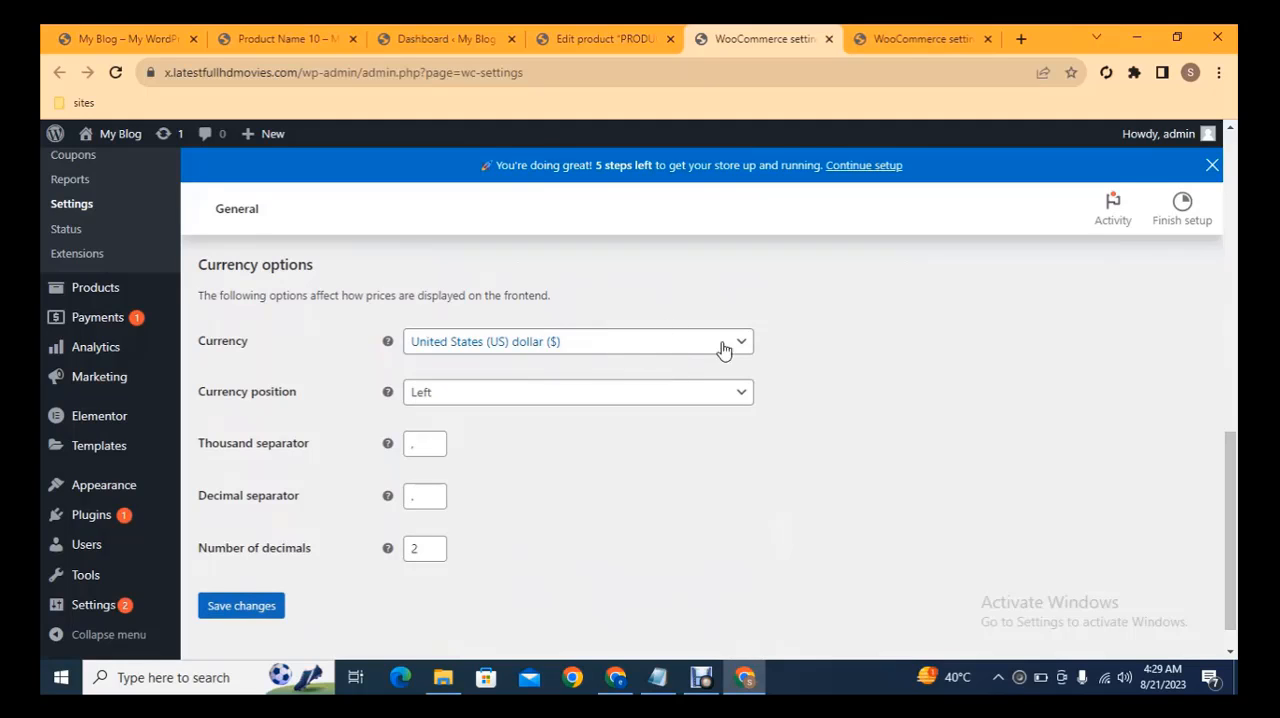
{"action": "left_click", "coordinate": [522, 345]}
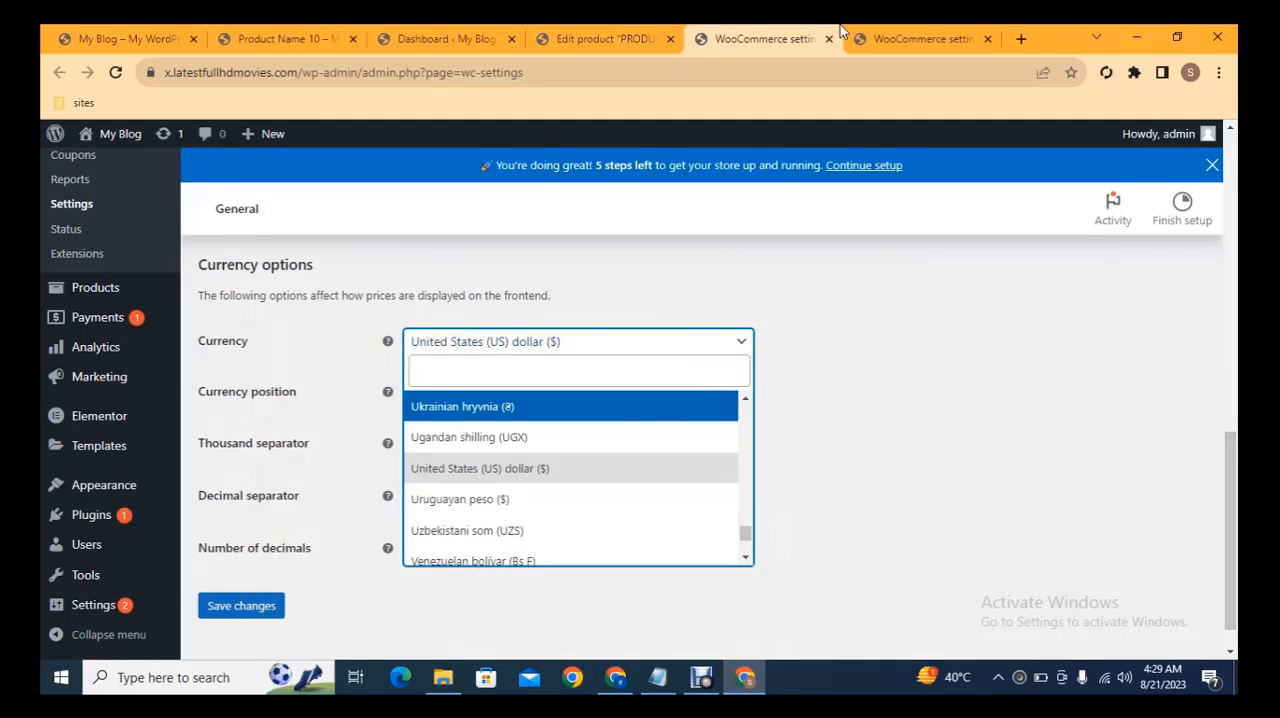
Enable the Cash on delivery payment method in the WooCommerce payment settings
{"action": "left_click", "coordinate": [915, 38]}
{"action": "left_click_drag", "start_coordinate": [1232, 186], "coordinate": [1234, 227]}
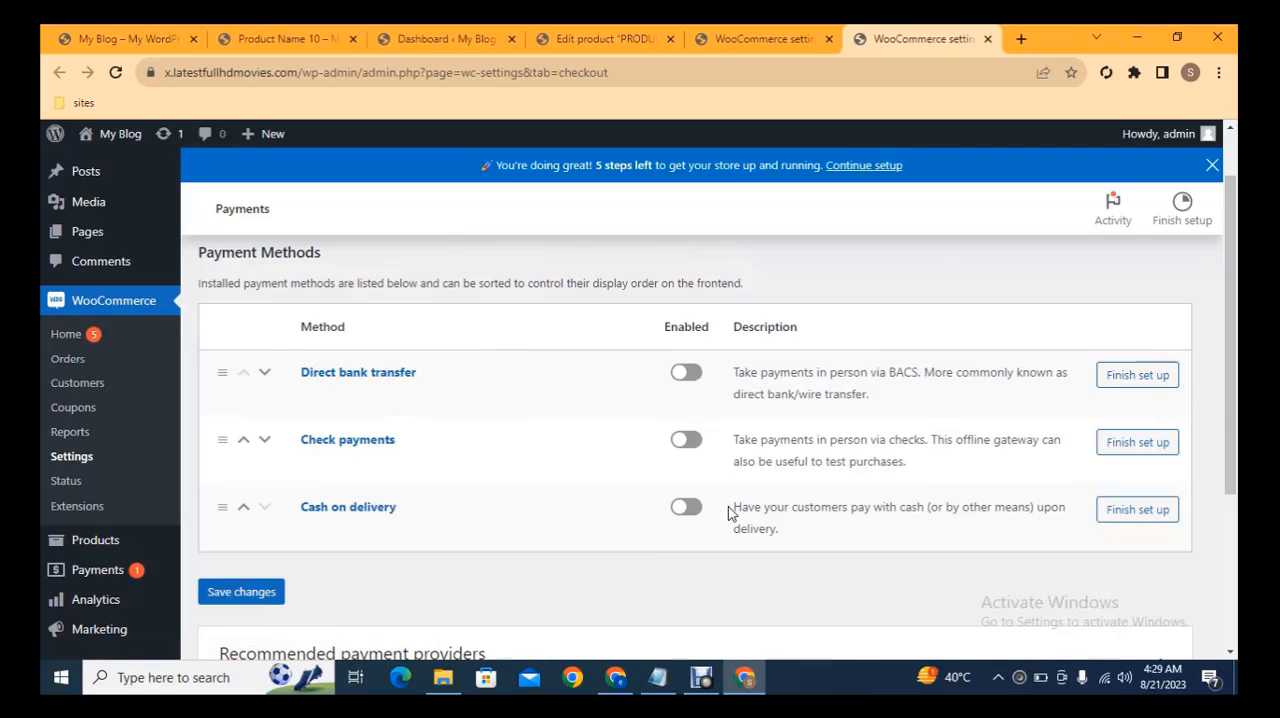
{"action": "left_click", "coordinate": [684, 516]}
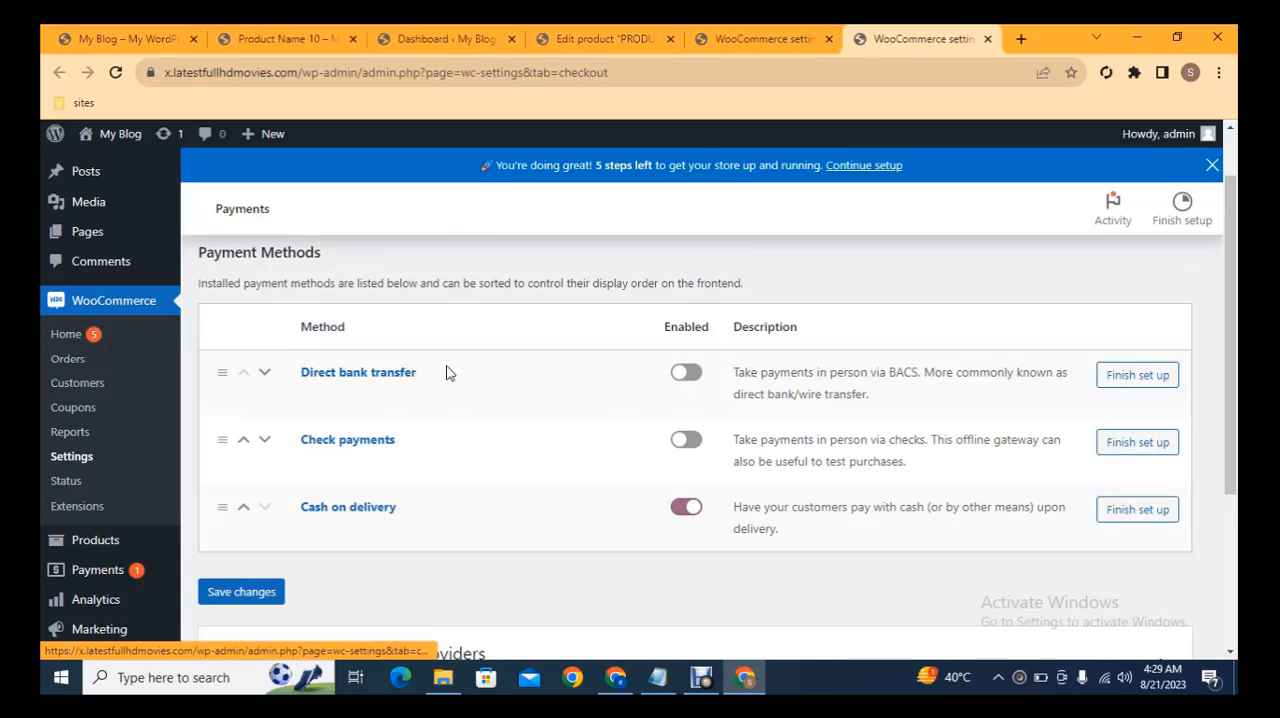
Open the Add Plugins page in a new browser tab and search the plugin directory for "paypal"
{"action": "left_click_drag", "start_coordinate": [1230, 390], "coordinate": [1230, 488]}
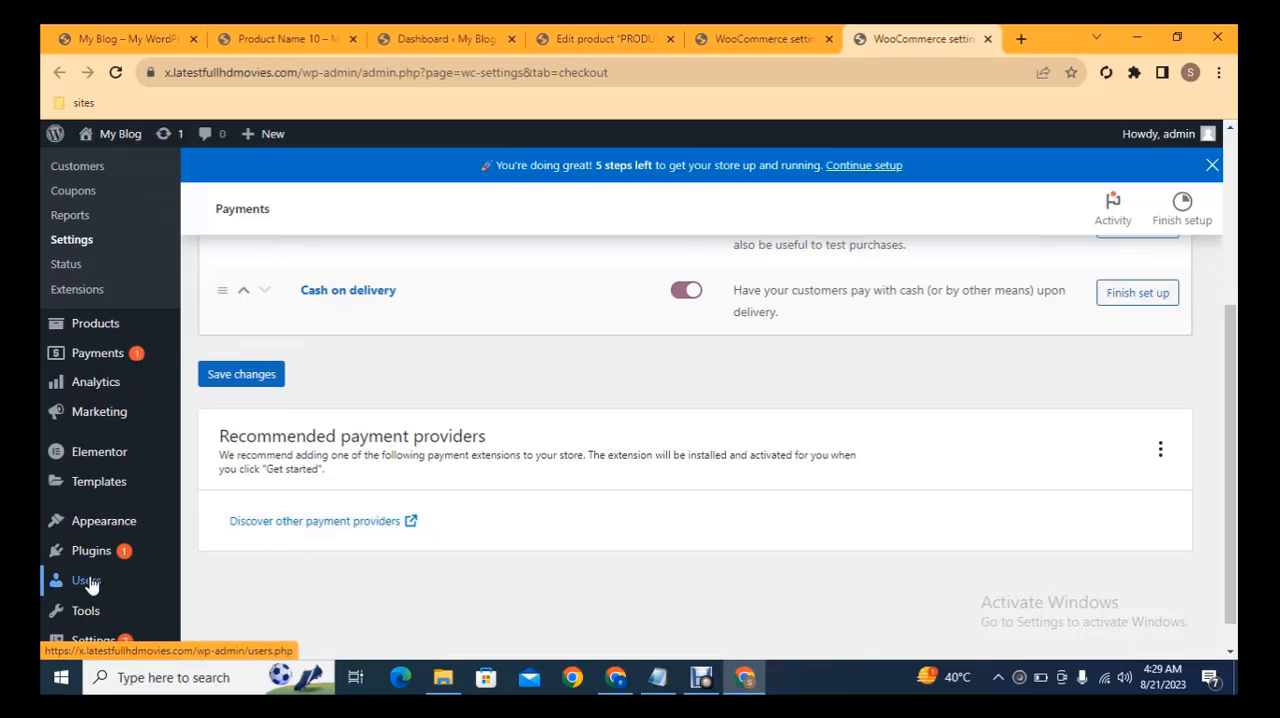
{"action": "mouse_move", "coordinate": [142, 560]}
{"action": "middle_click", "coordinate": [228, 580]}
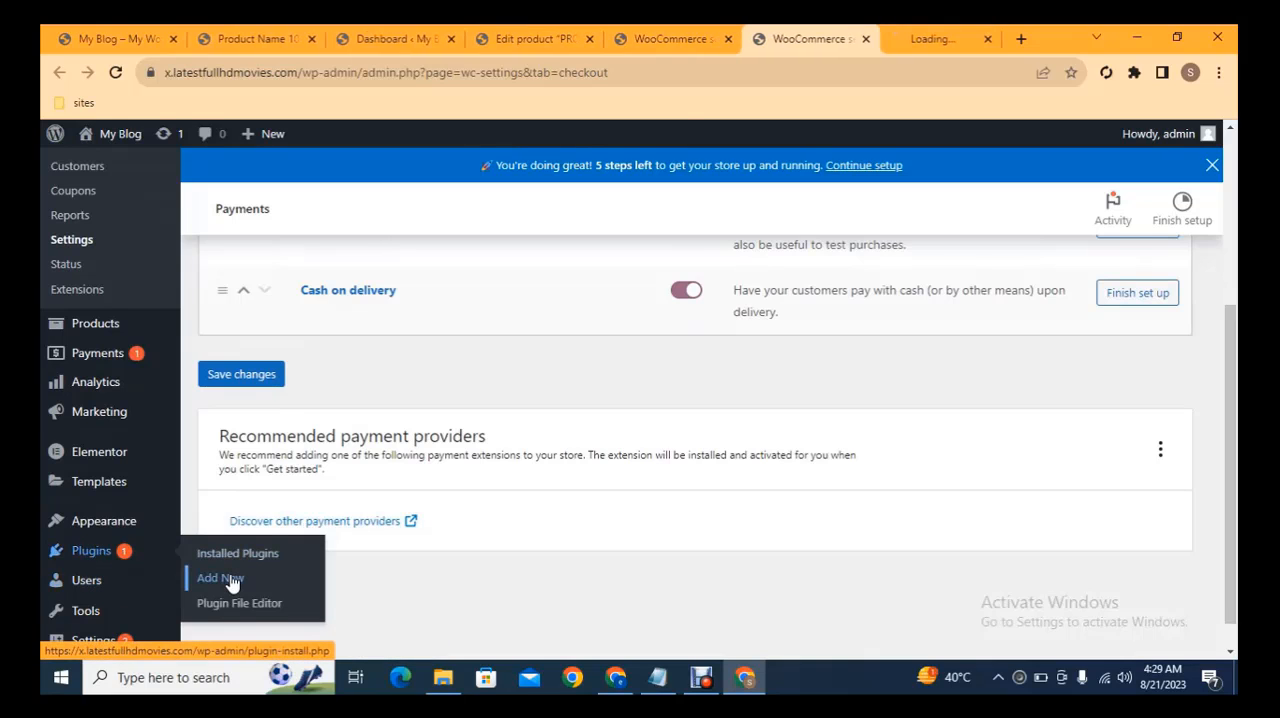
{"action": "left_click", "coordinate": [900, 38]}
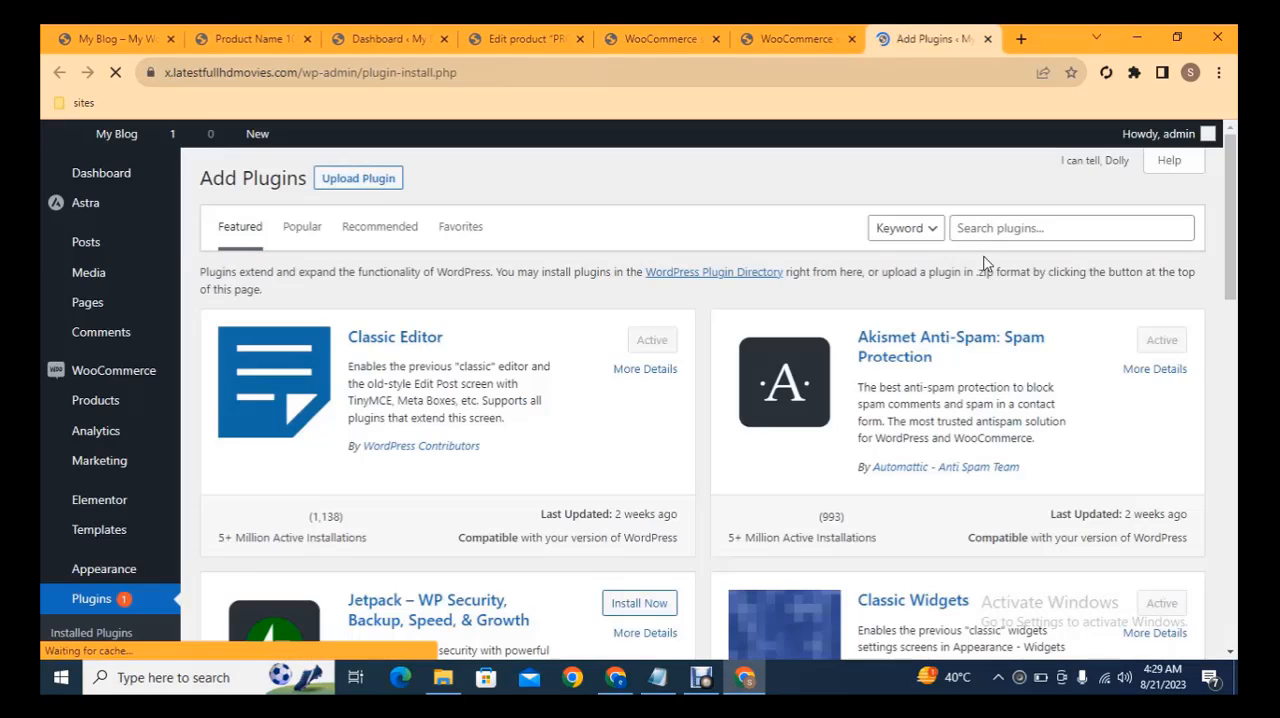
{"action": "left_click", "coordinate": [1034, 230]}
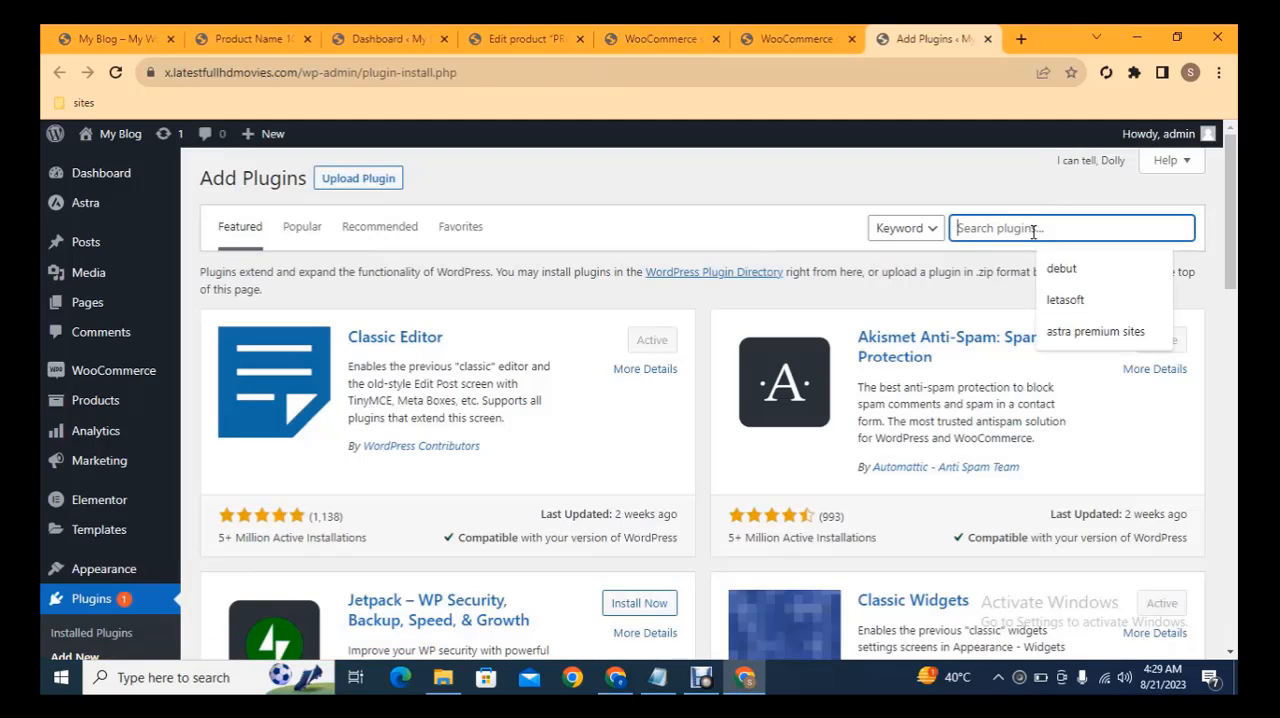
{"action": "type", "text": "paypal"}
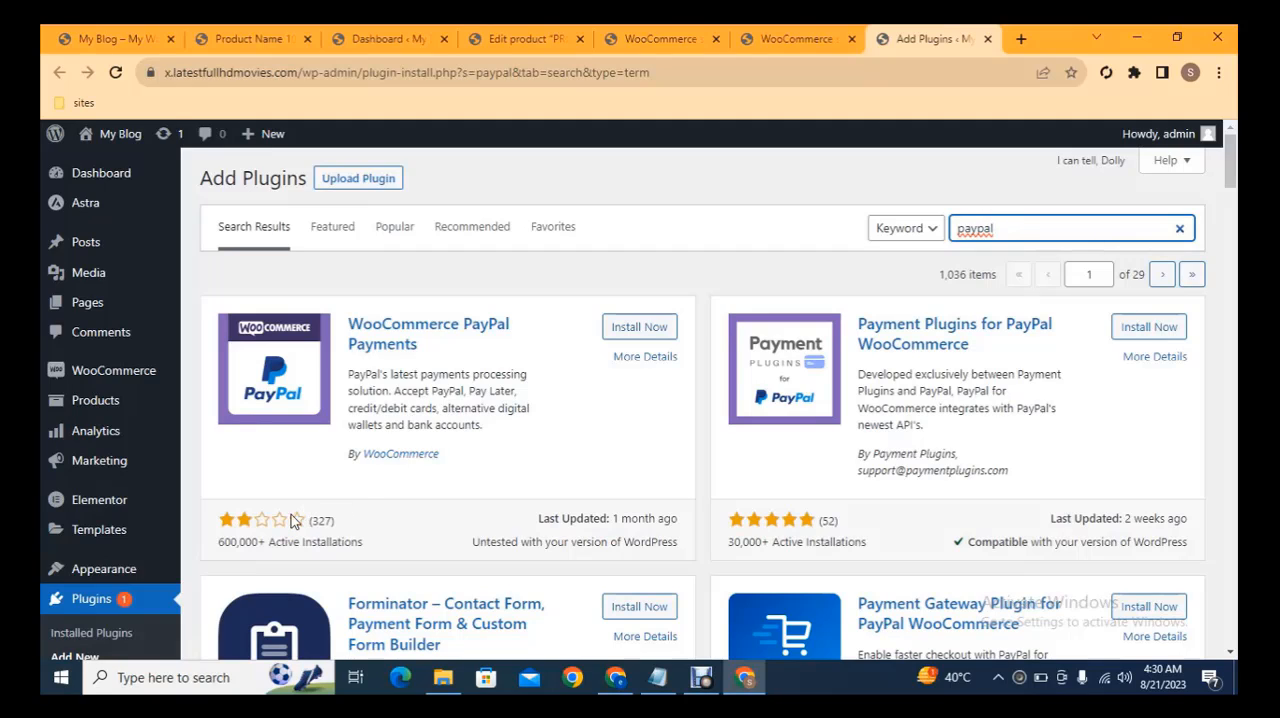
Install and activate Payment Plugins for PayPal WooCommerce, and open its settings from the installed plugins list
{"action": "left_click", "coordinate": [1132, 338]}
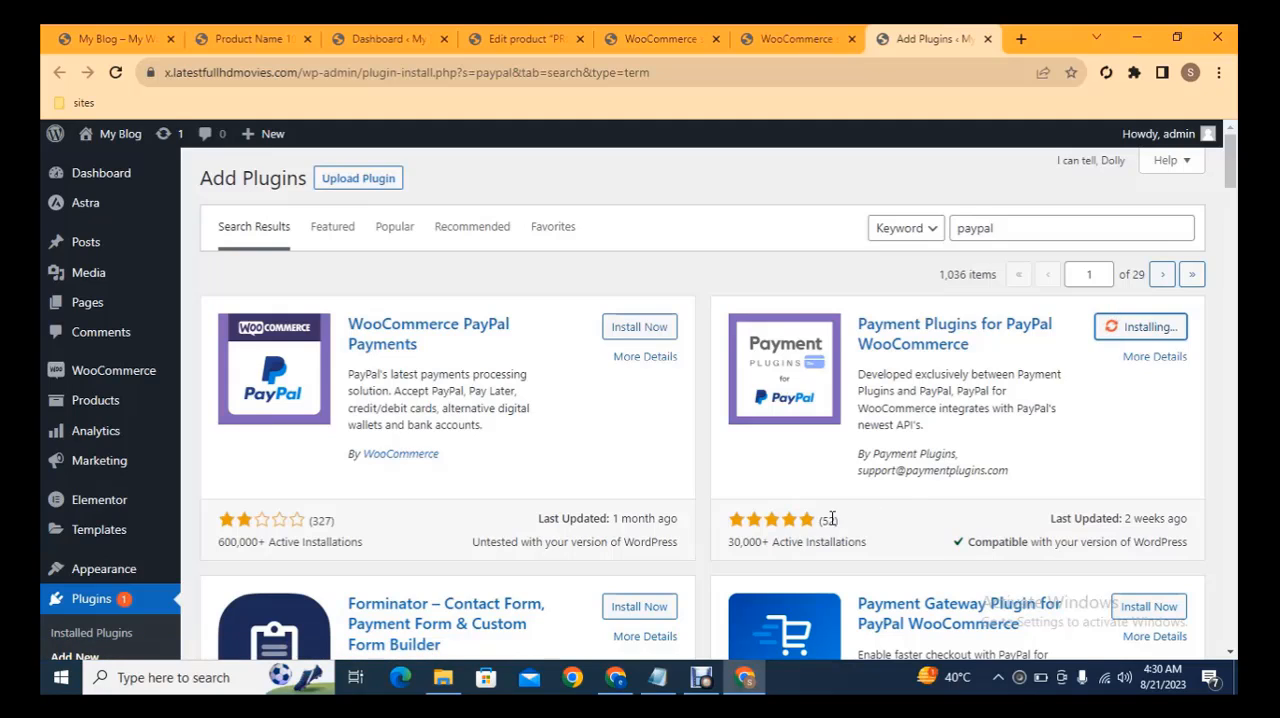
{"action": "left_click", "coordinate": [1148, 336]}
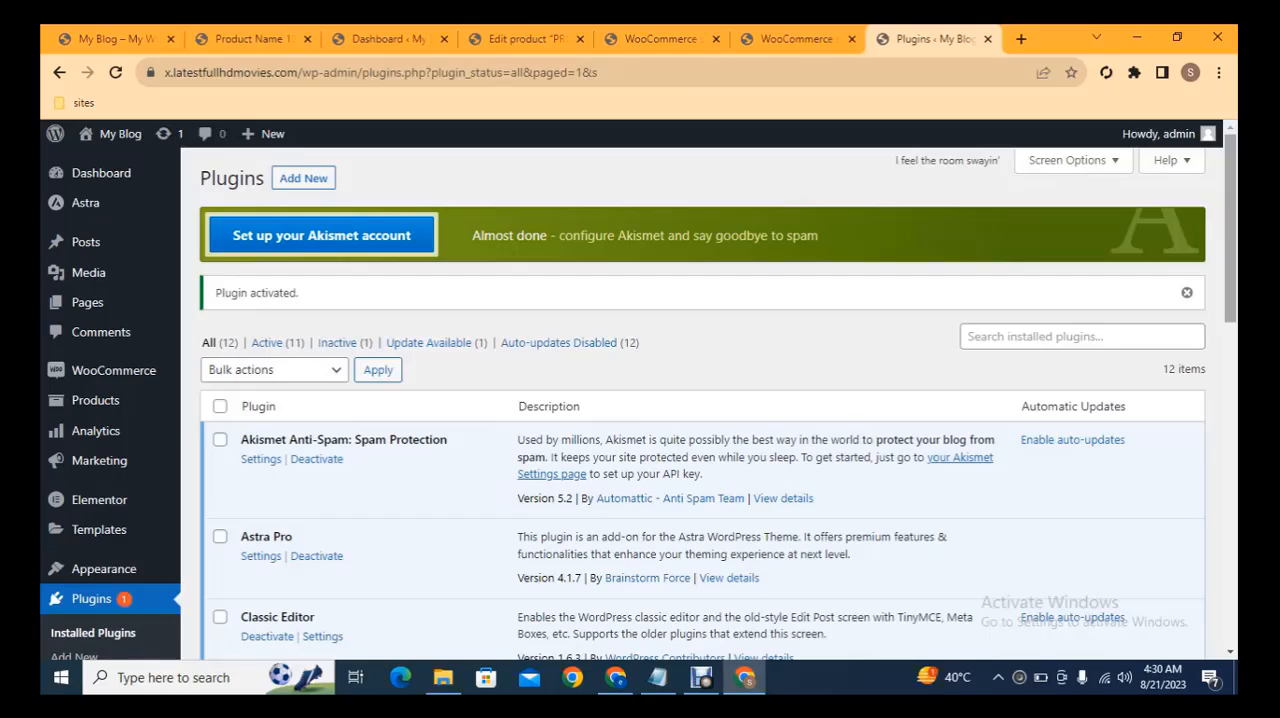
{"action": "left_click_drag", "start_coordinate": [1232, 205], "coordinate": [1238, 418]}
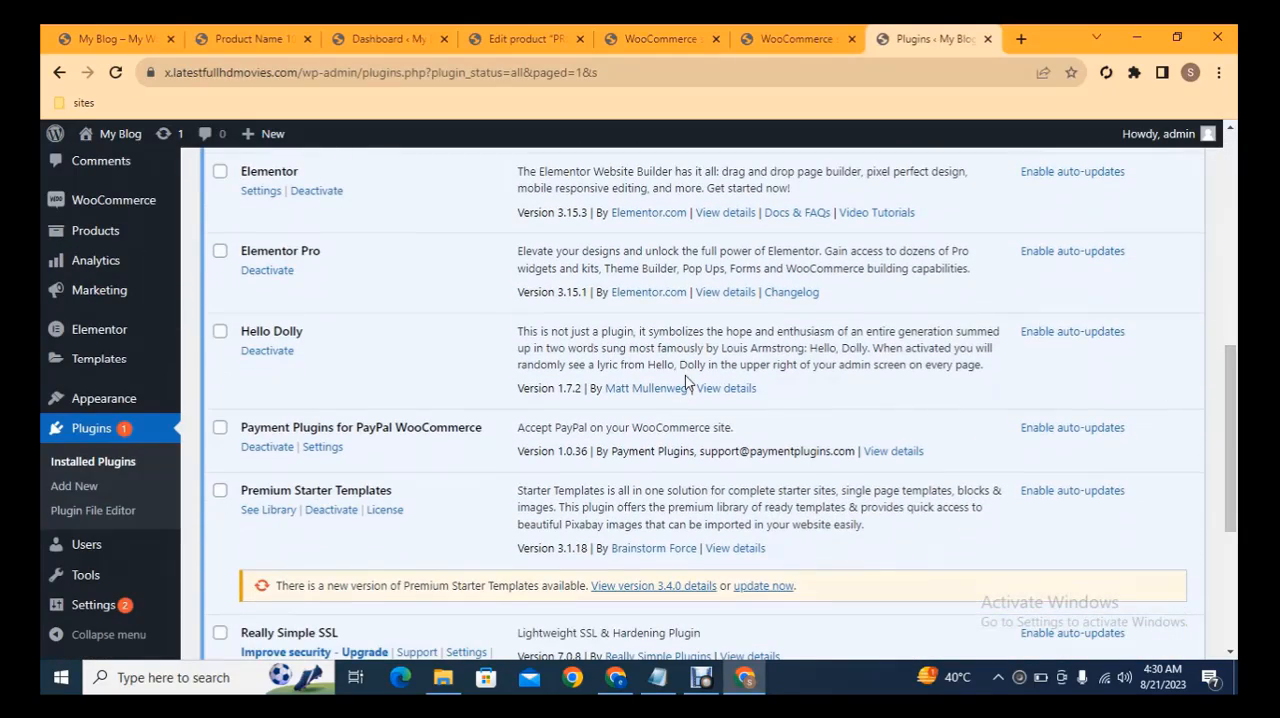
{"action": "left_click", "coordinate": [323, 450]}
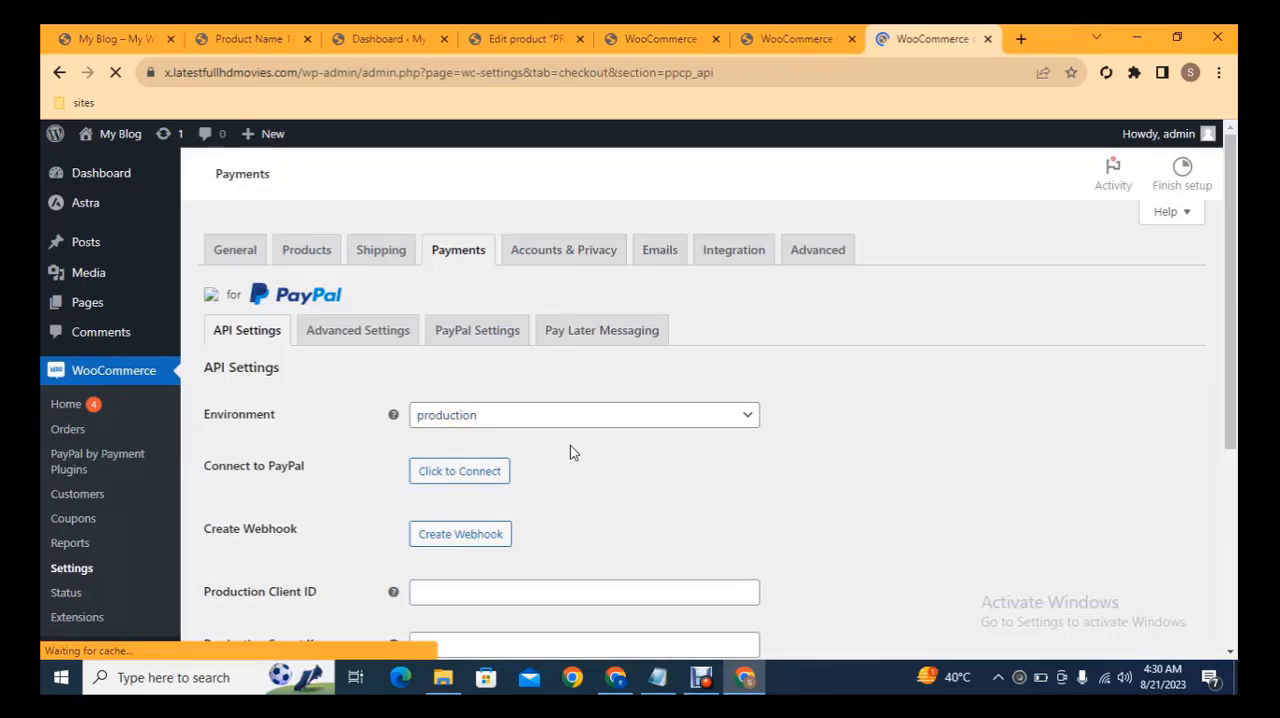
View and close the PayPal connection window, and look through the plugin's API settings for the production environment
{"action": "left_click_drag", "start_coordinate": [1231, 161], "coordinate": [1233, 205]}
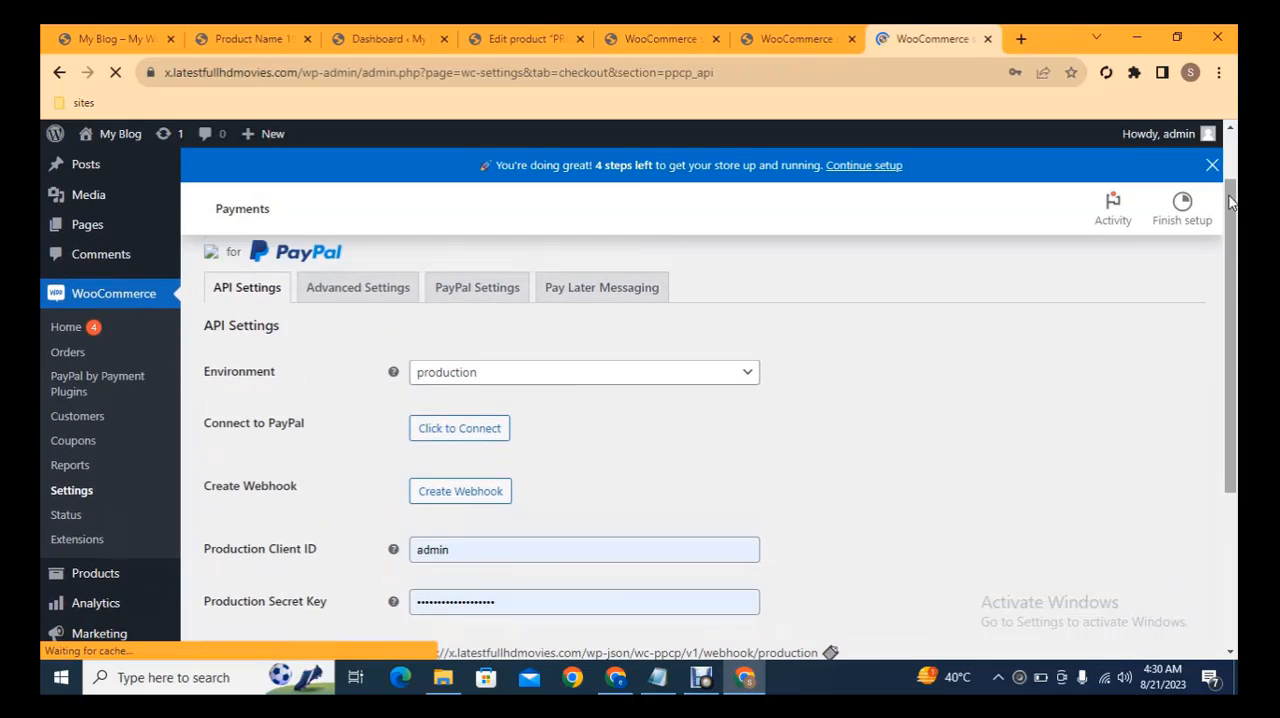
{"action": "left_click", "coordinate": [477, 438]}
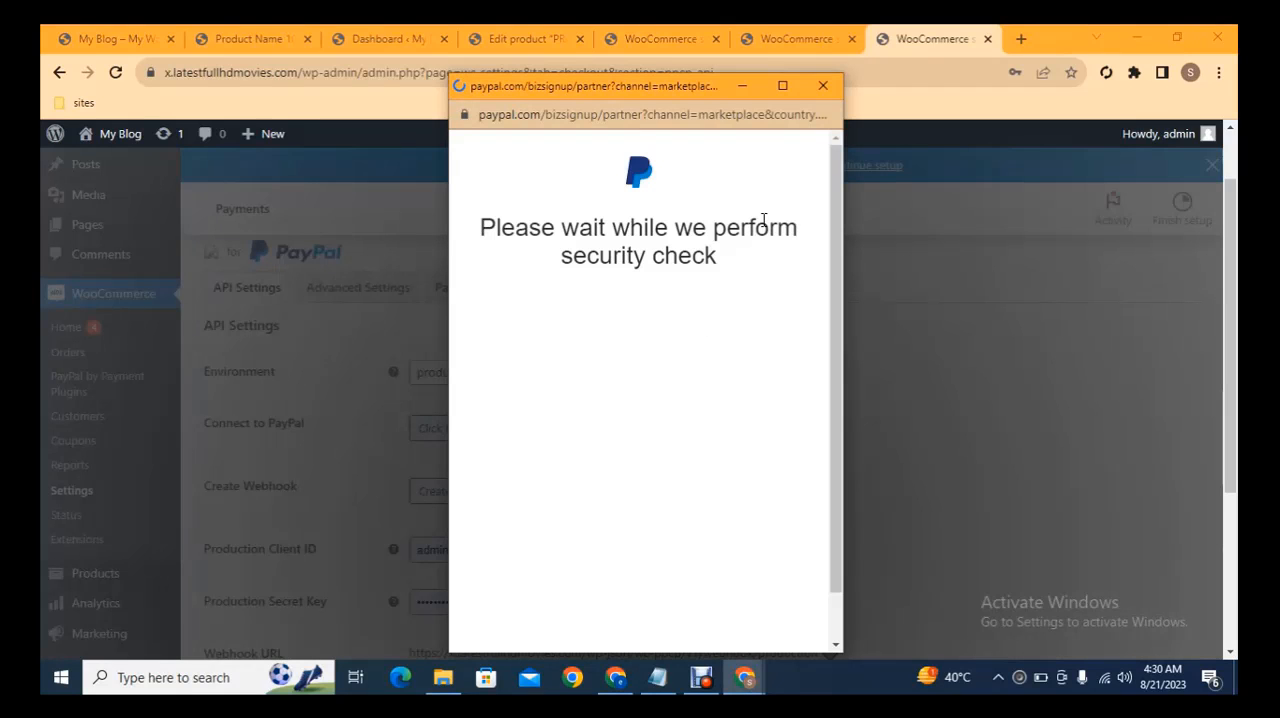
{"action": "left_click", "coordinate": [820, 86]}
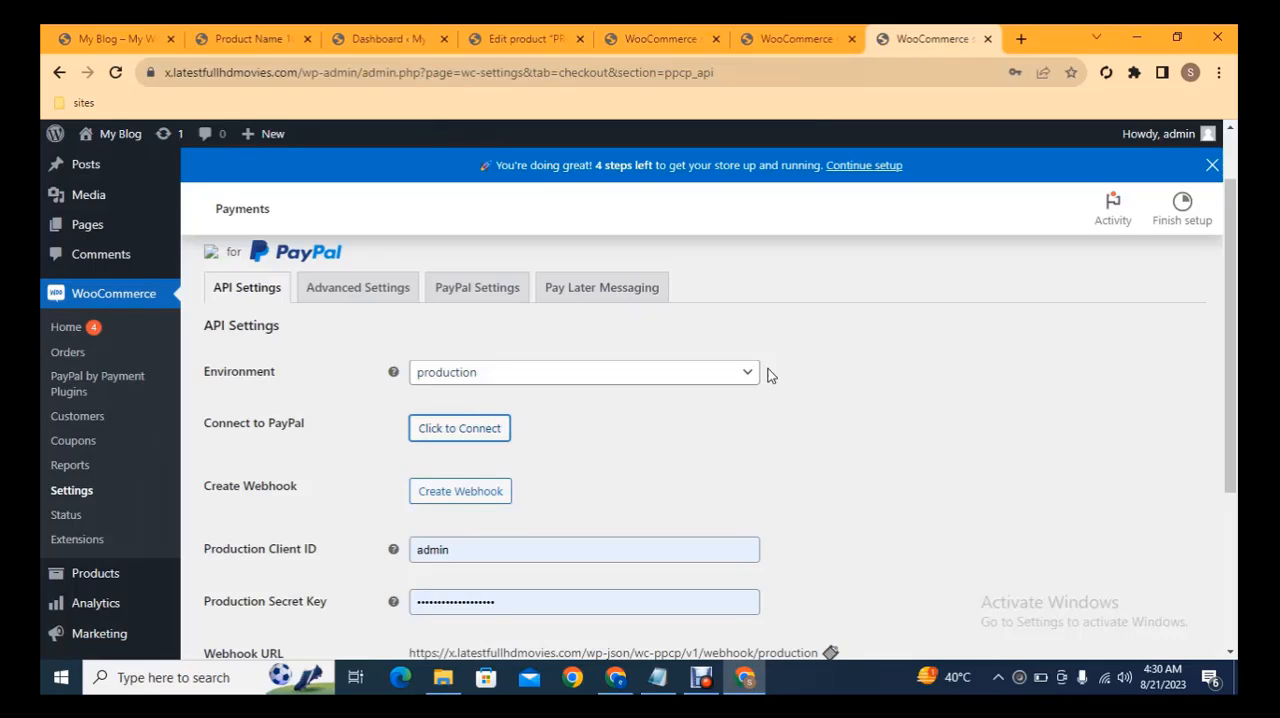
{"action": "scroll", "coordinate": [1140, 300], "scroll_direction": "down", "scroll_amount": 2}
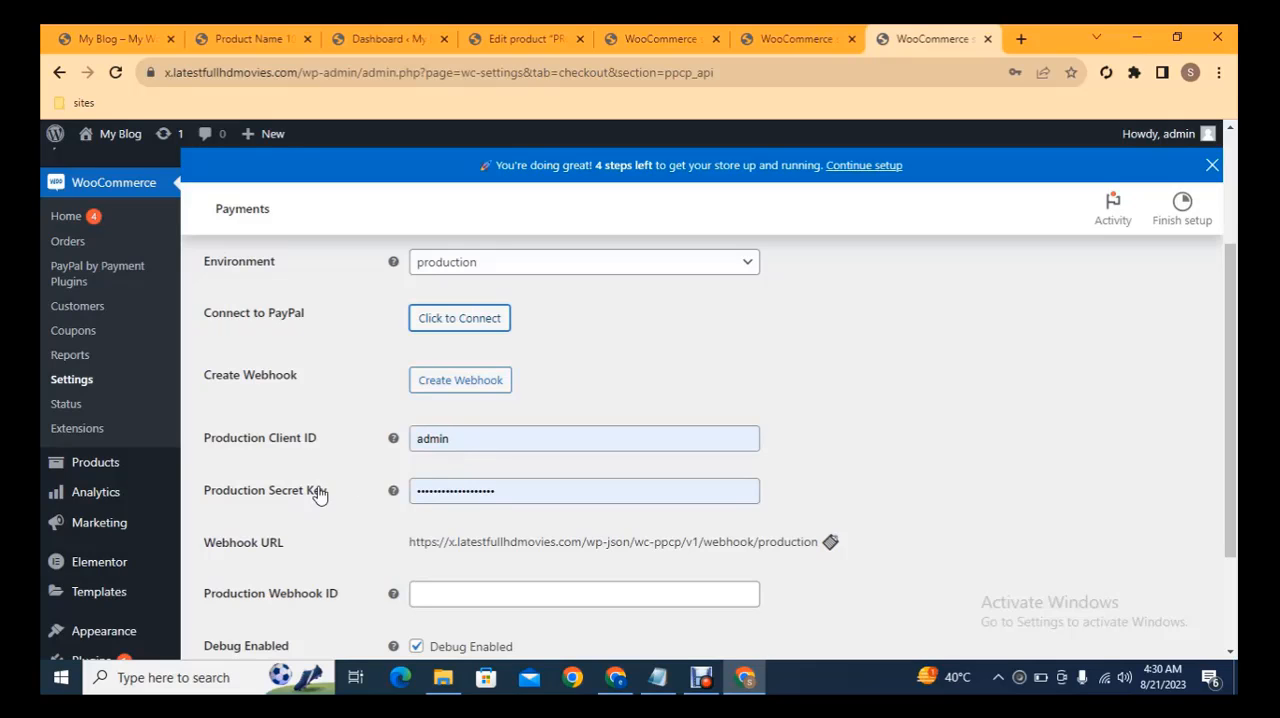
{"action": "scroll", "coordinate": [687, 429], "scroll_direction": "down", "scroll_amount": 2}
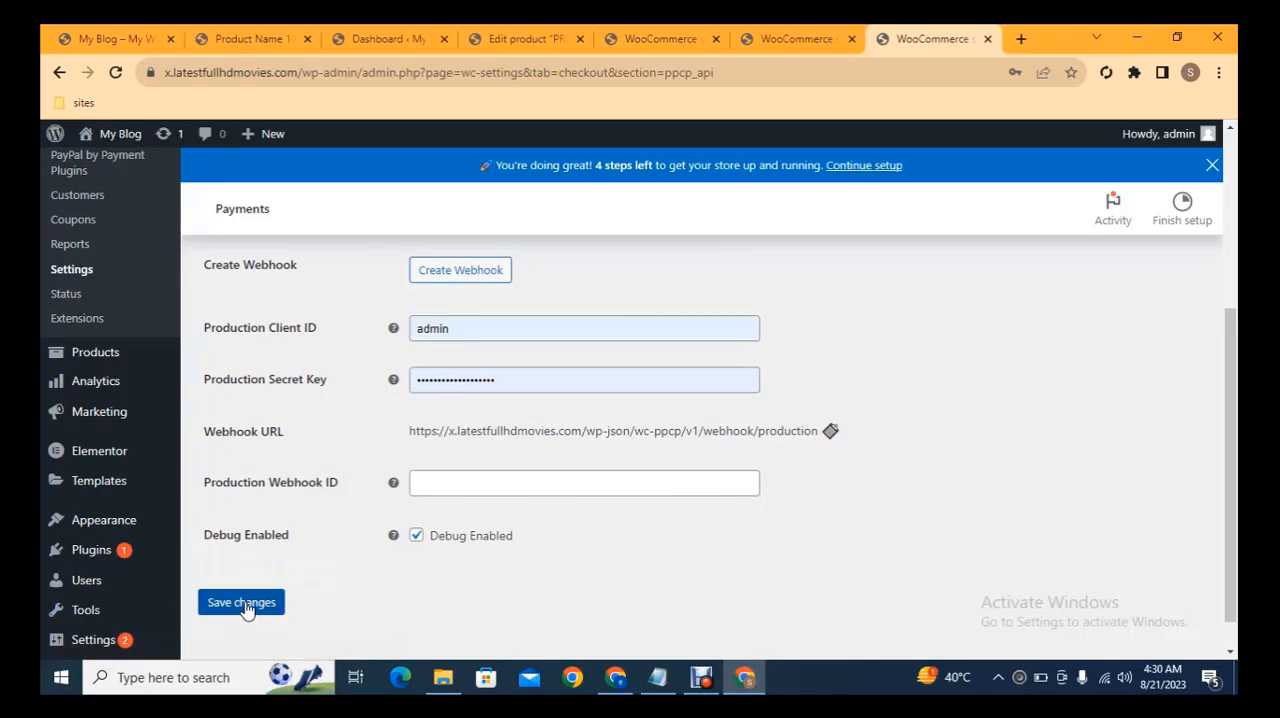
{"action": "scroll", "coordinate": [1222, 465], "scroll_direction": "up", "scroll_amount": 3}
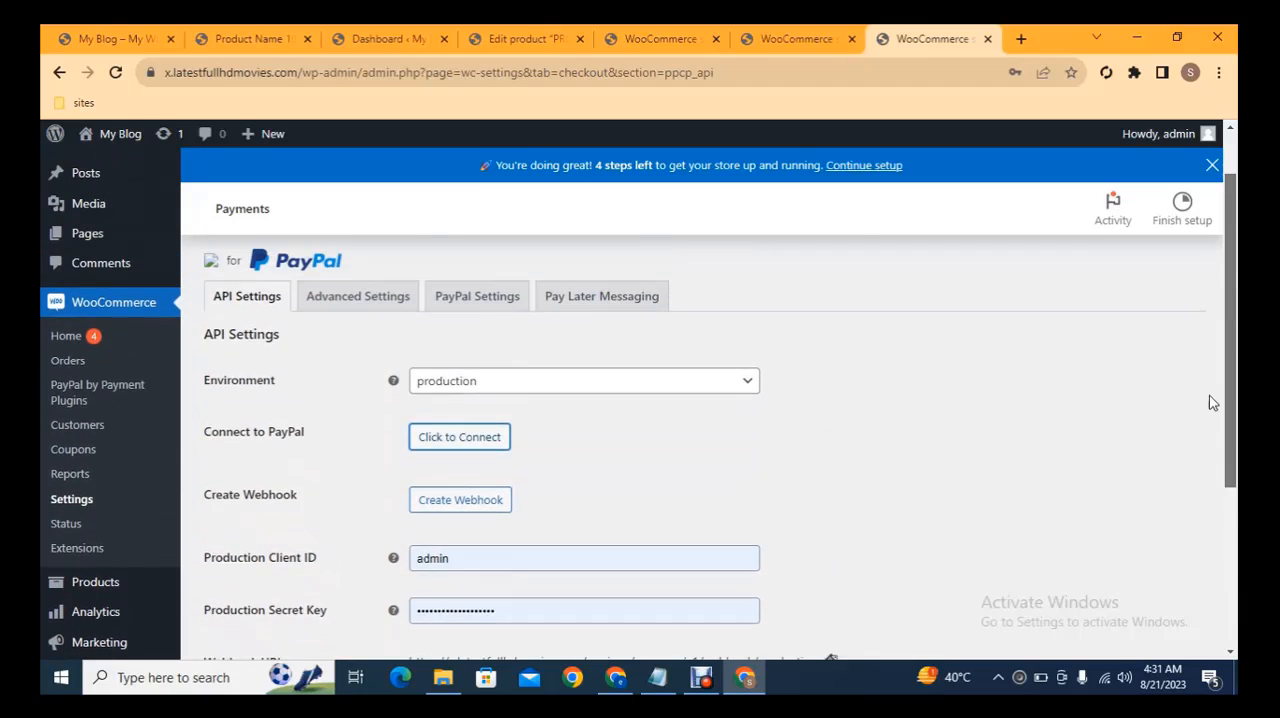
{"action": "scroll", "coordinate": [1213, 402], "scroll_direction": "up", "scroll_amount": 1}
{"action": "scroll", "coordinate": [1214, 375], "scroll_direction": "up", "scroll_amount": 1}
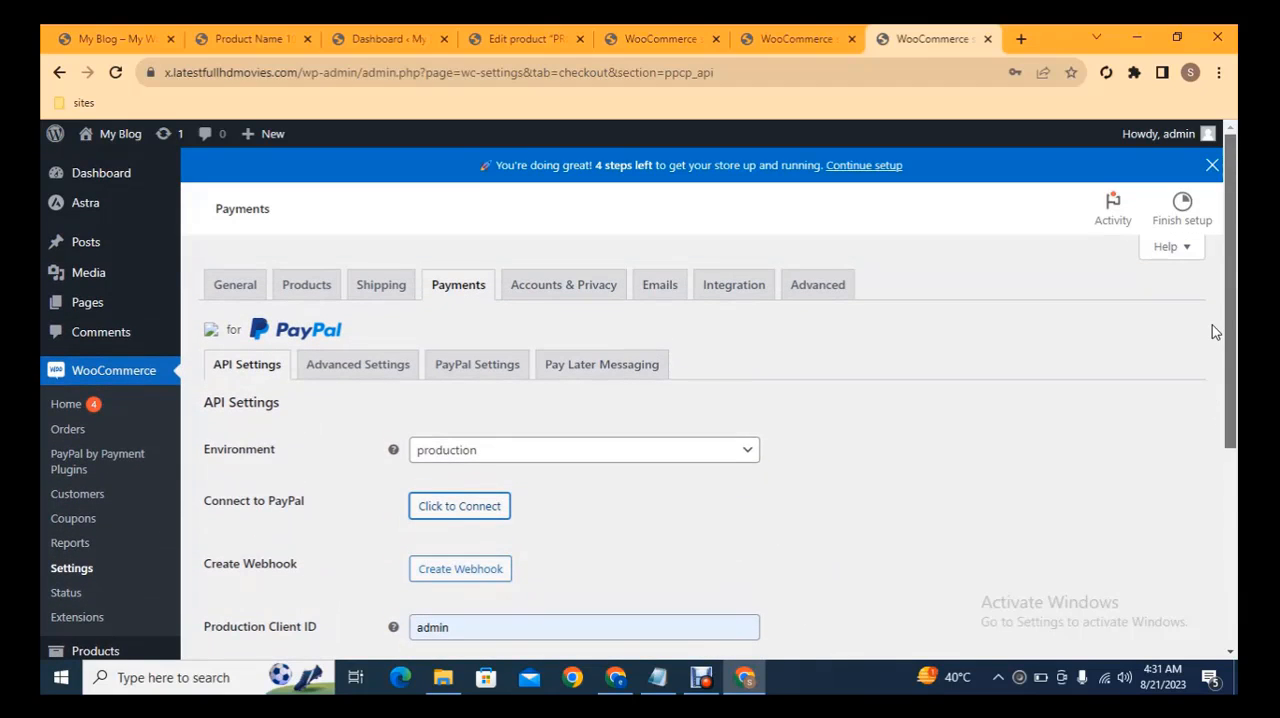